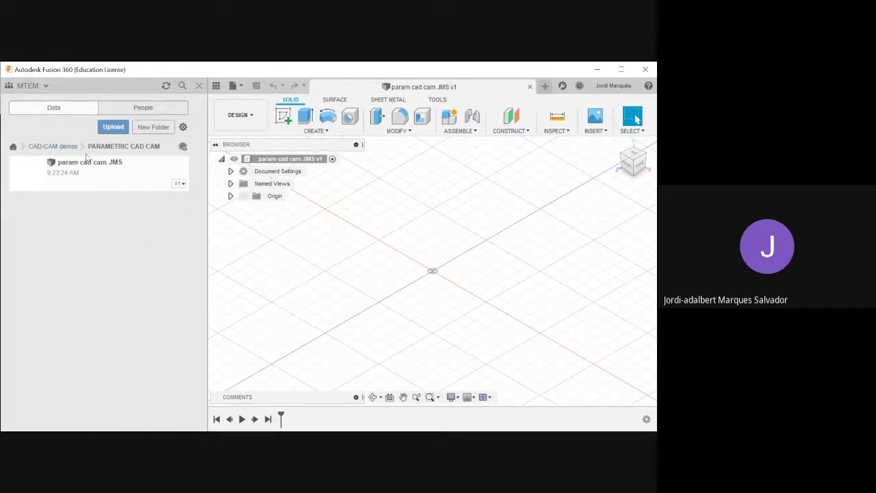
Copy the "param cad cam JMS" design into its own folder, PARAMETRIC CAD CAM.
right_click(115, 180)
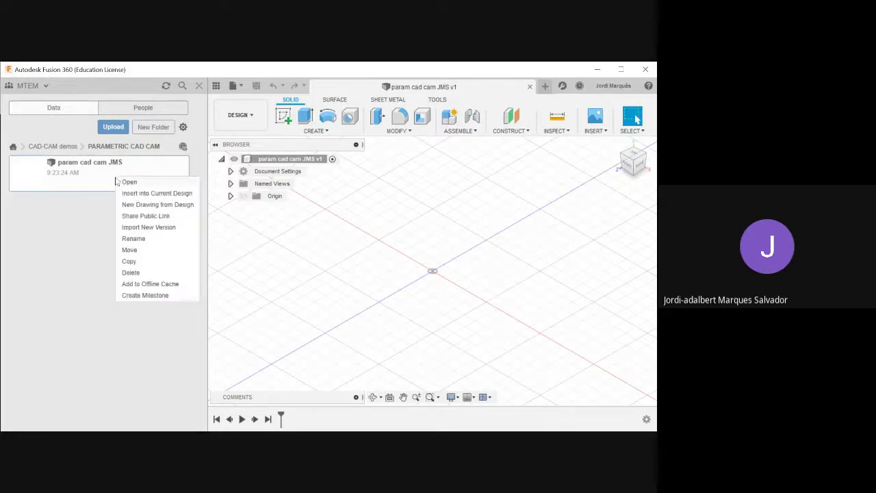
left_click(136, 262)
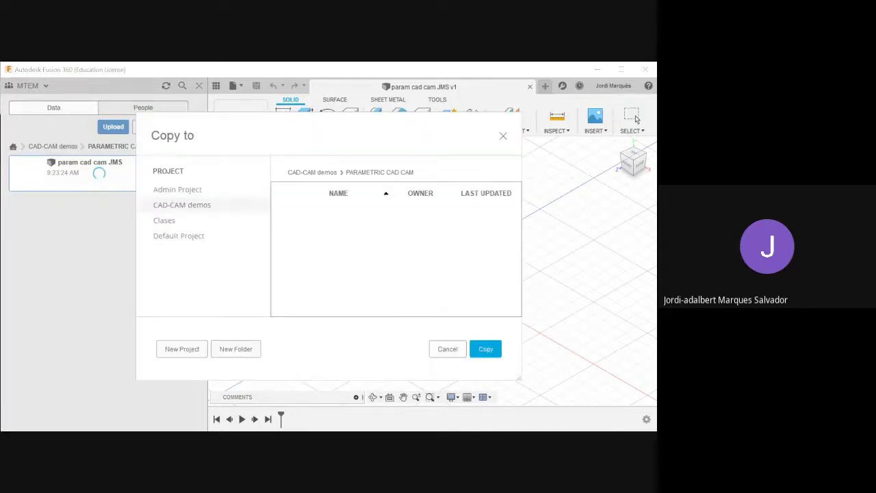
left_click(485, 349)
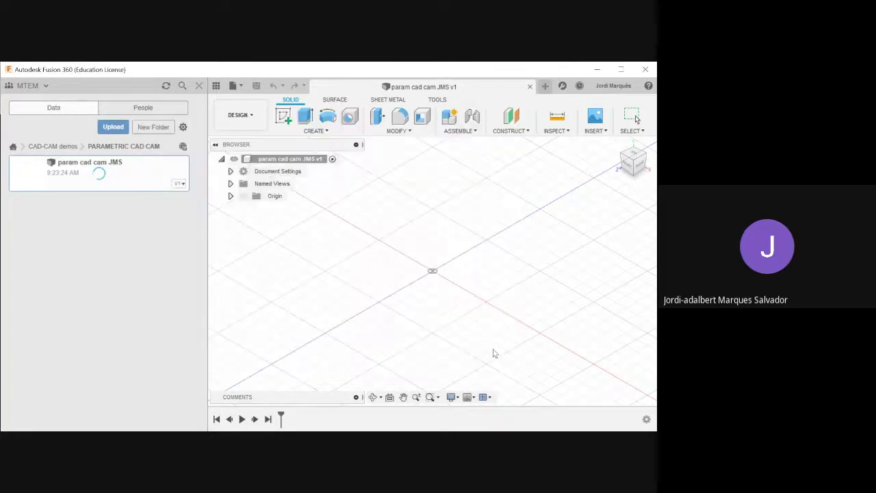
Rename the copied design "param cad cam PMR".
right_click(124, 224)
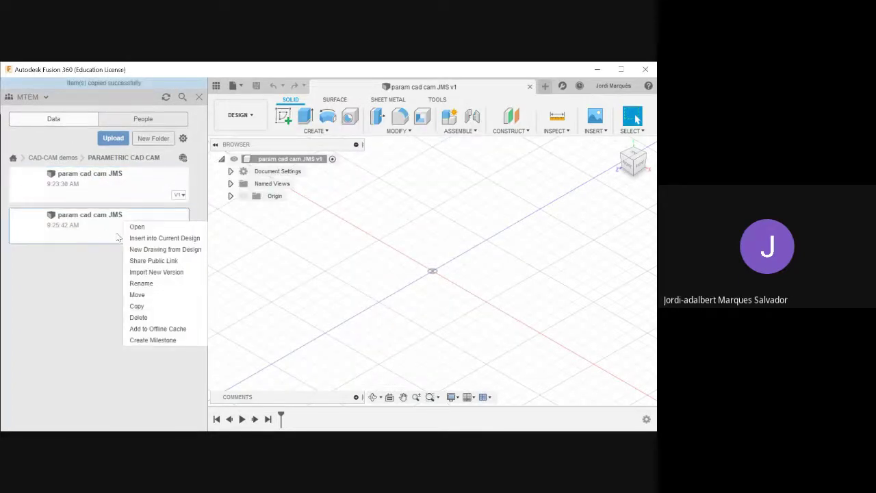
left_click(148, 283)
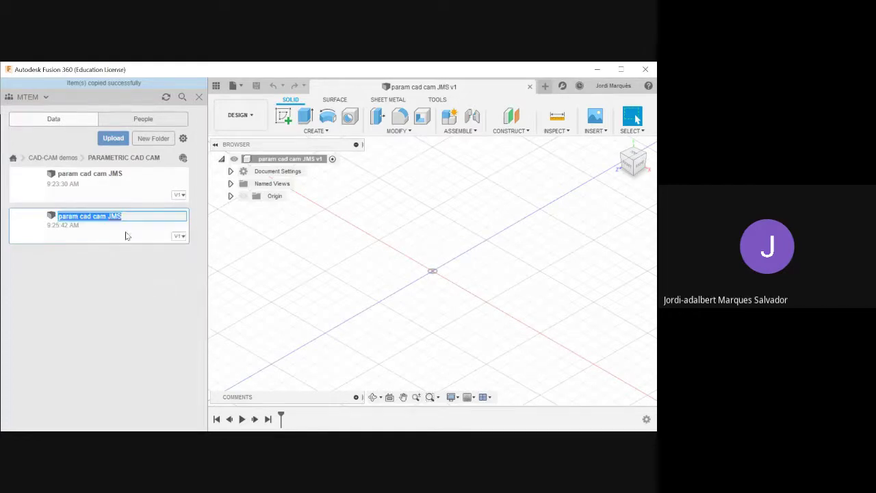
key("End")
key("BackSpace")
key("BackSpace")
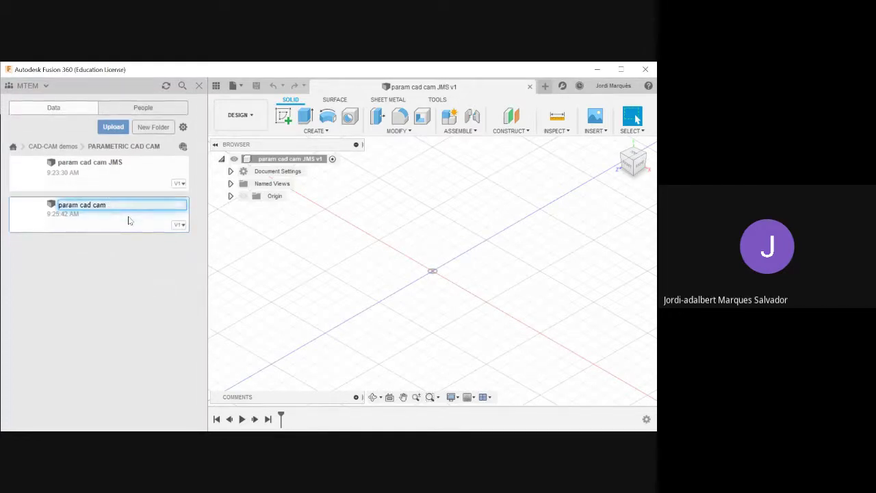
type("PM")
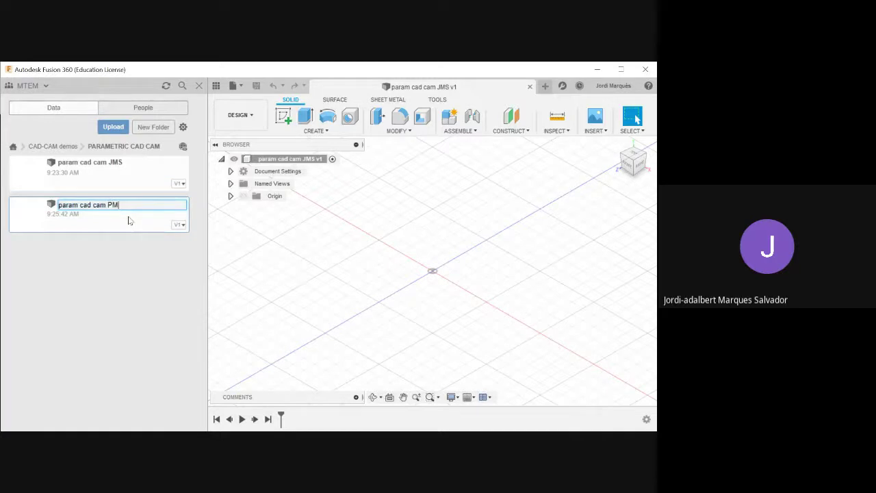
type("S")
key("Return")
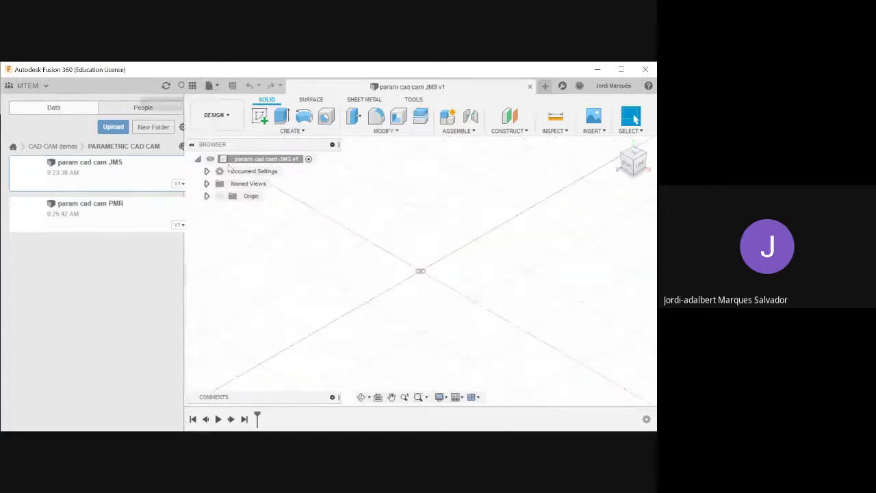
Hide the project file list and start a new sketch on the horizontal origin plane.
left_click(198, 87)
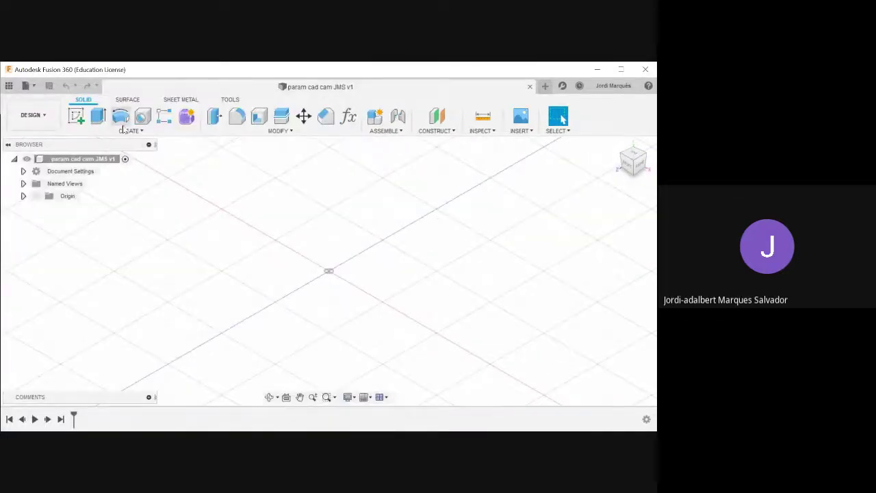
left_click(76, 116)
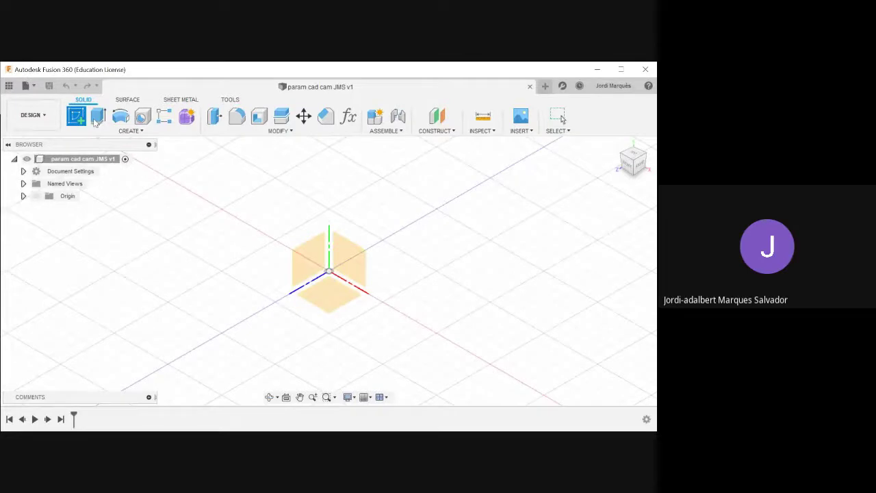
left_click(346, 298)
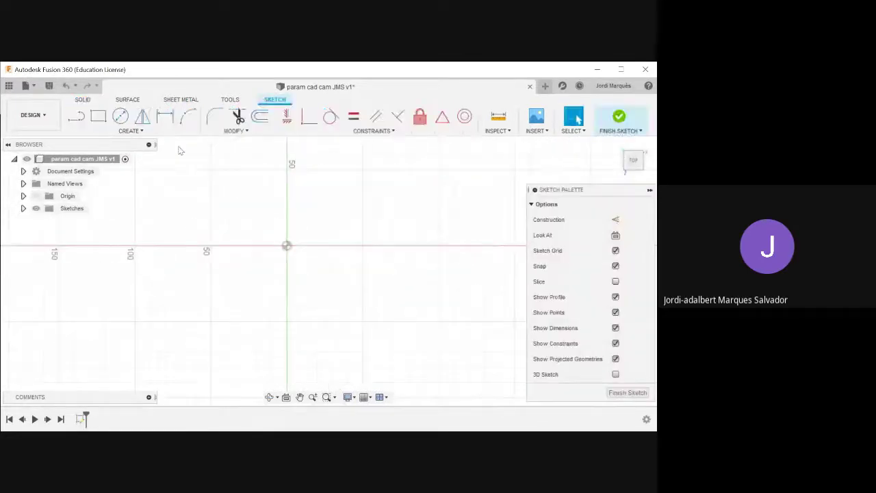
Draw a circle centred on the origin and a second one about 35 mm in diameter, about 110 mm along the horizontal axis.
key("c")
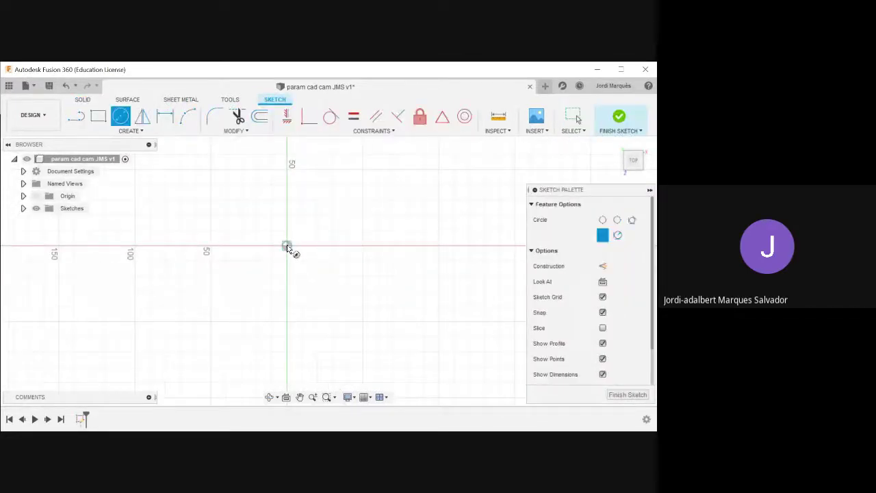
left_click(286, 246)
left_click(304, 278)
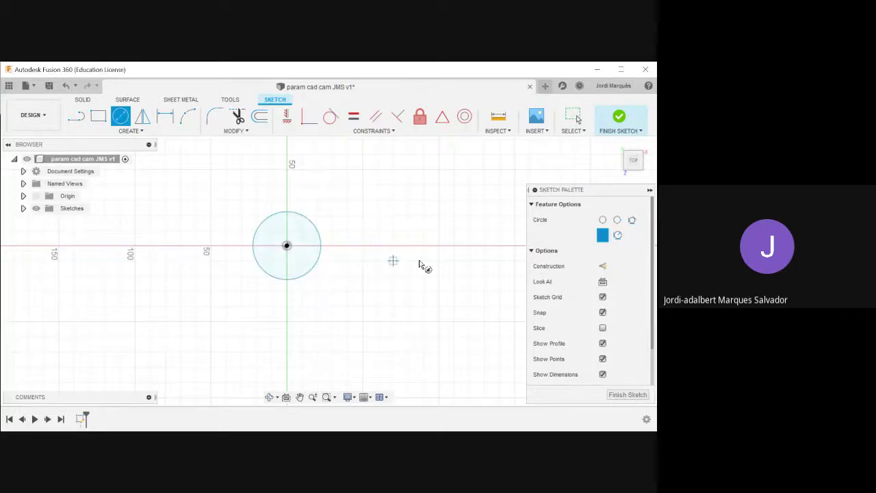
left_click(454, 245)
left_click(453, 271)
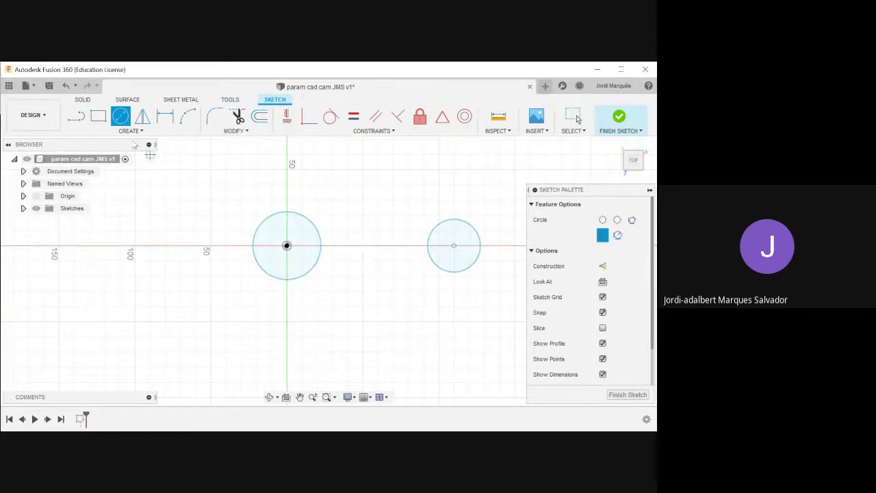
Draw a center-to-center slot about 88 mm wide around both circles, using their centres as its end centres.
left_click(133, 131)
left_click(208, 216)
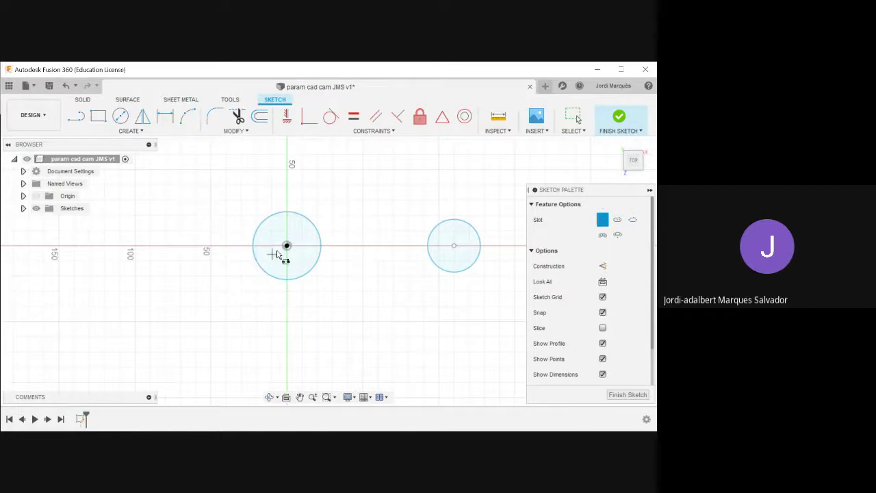
left_click(287, 245)
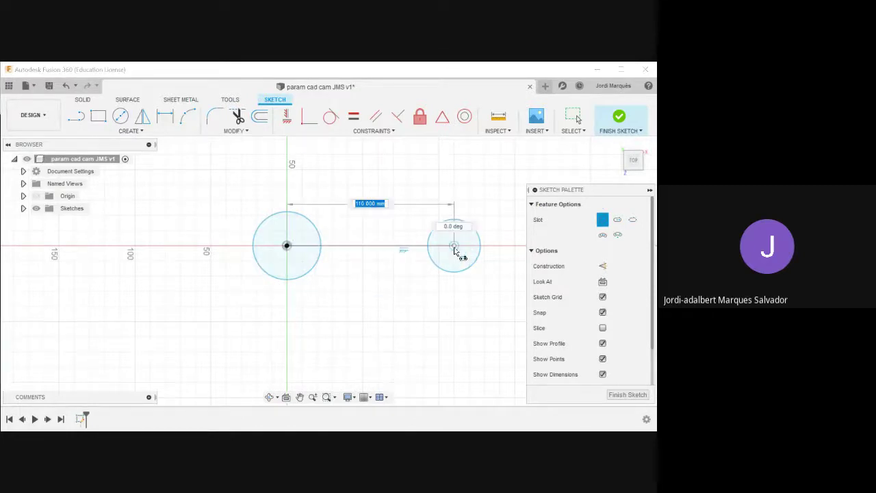
left_click(454, 247)
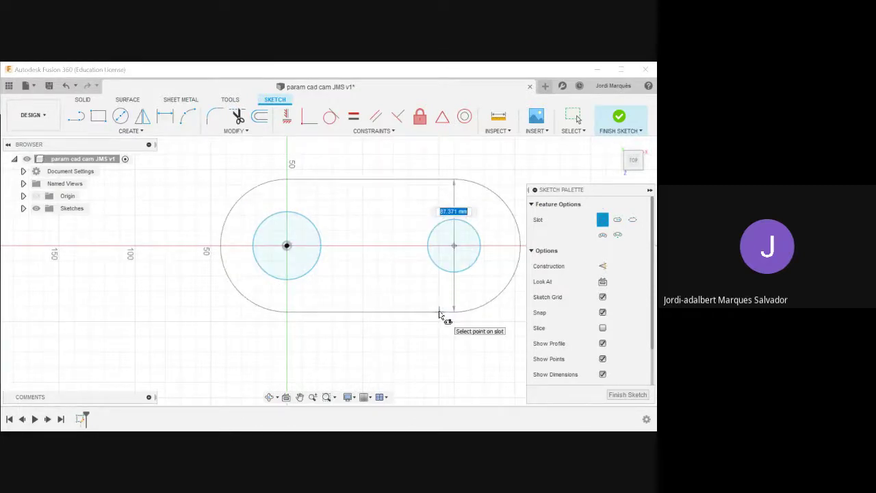
left_click(441, 313)
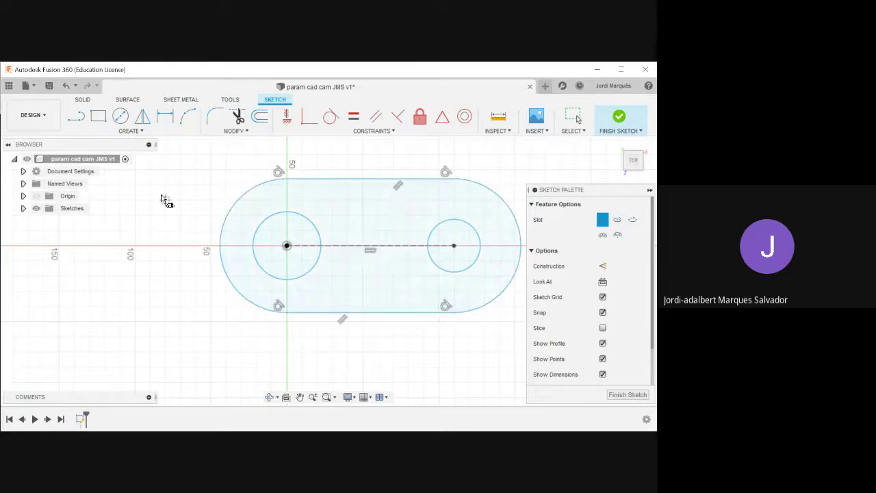
key("Escape")
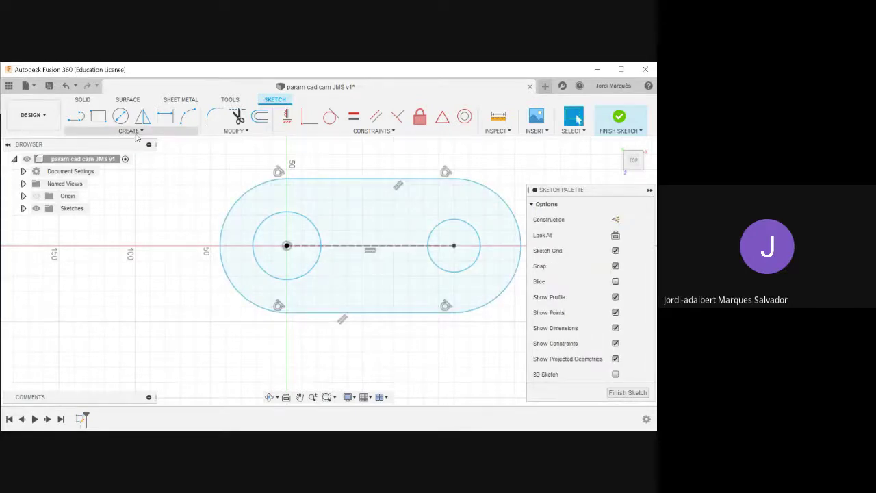
left_click(132, 131)
mouse_move(89, 212)
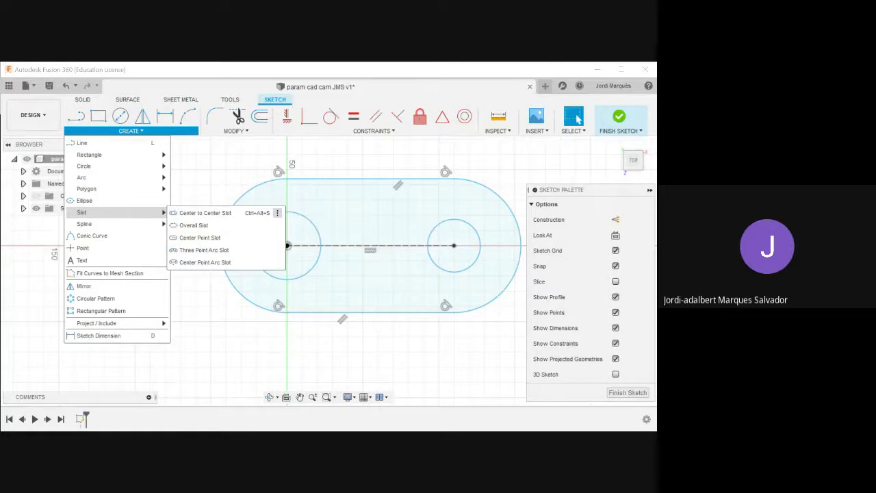
left_click(277, 213)
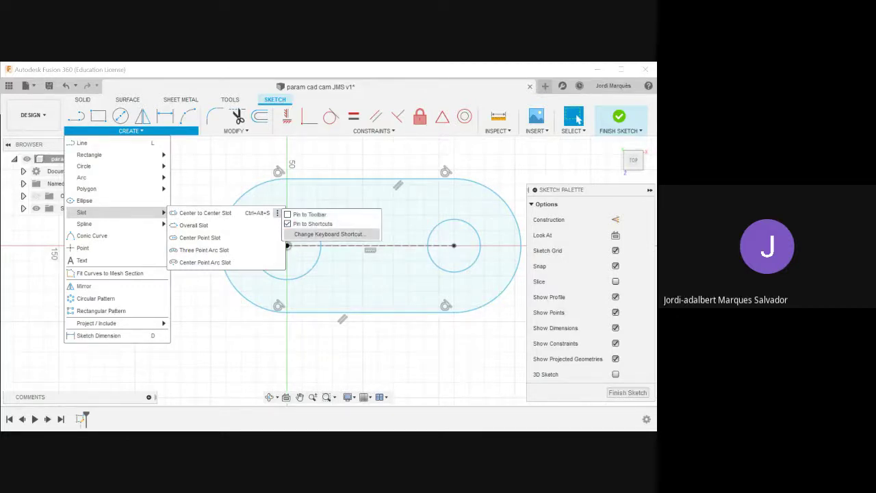
left_click(376, 163)
left_click(371, 156)
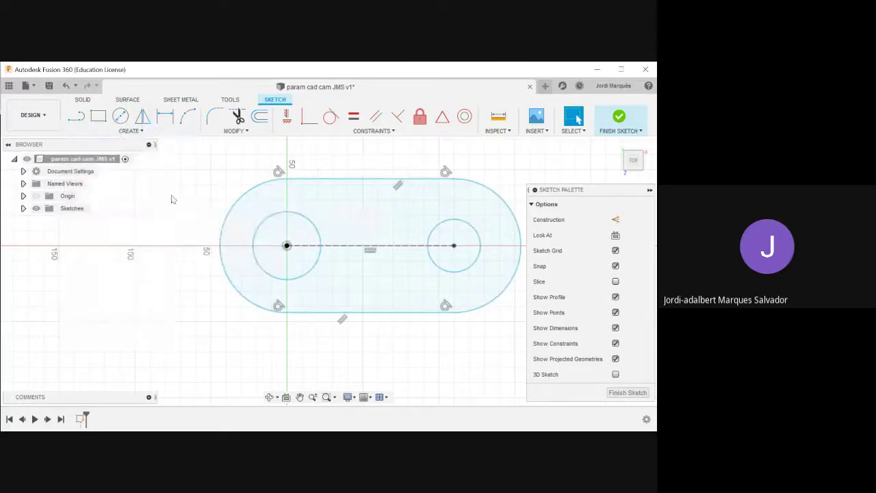
key("d")
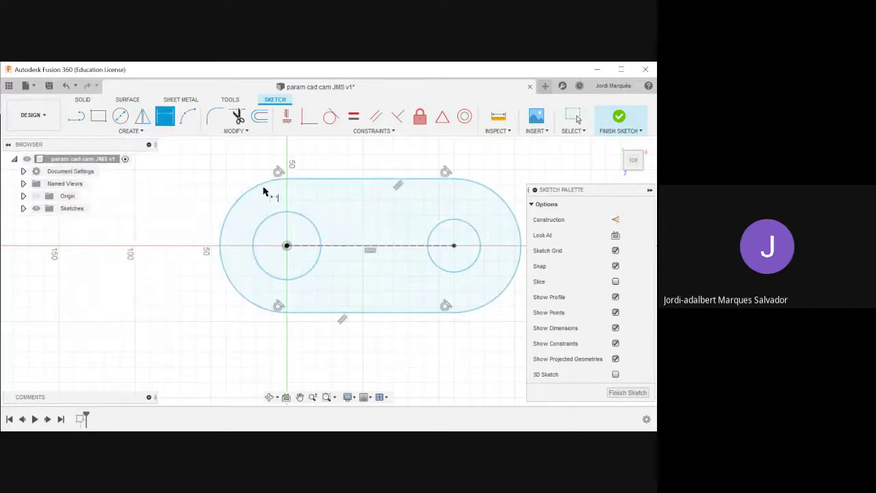
left_click(245, 191)
key("Escape")
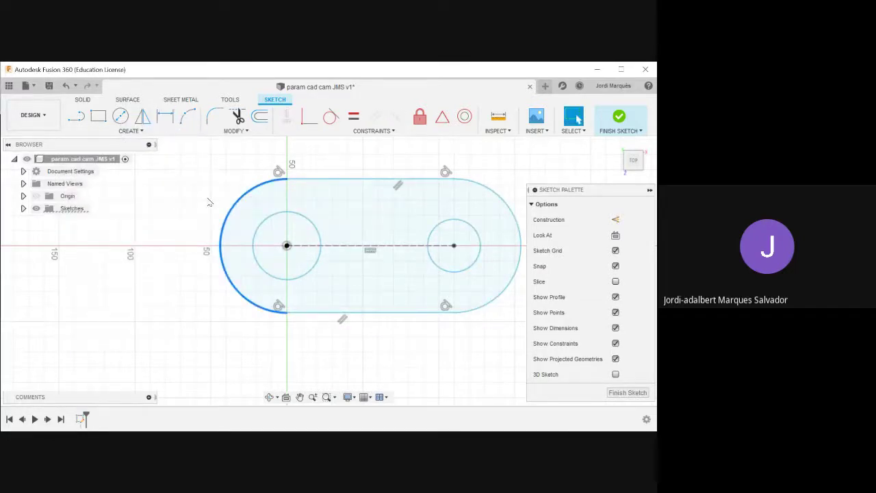
key("d")
key("Escape")
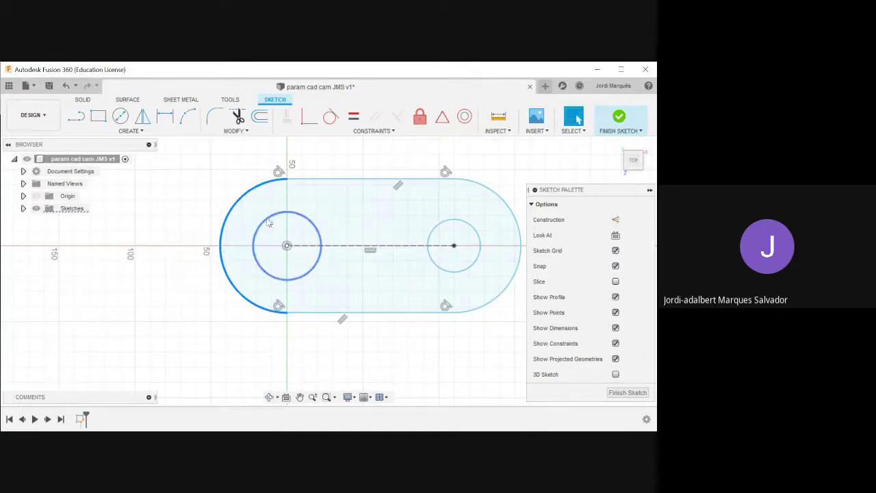
key("Escape")
Dimension the circle at the origin with a diameter of 12 mm.
key("d")
left_click(263, 221)
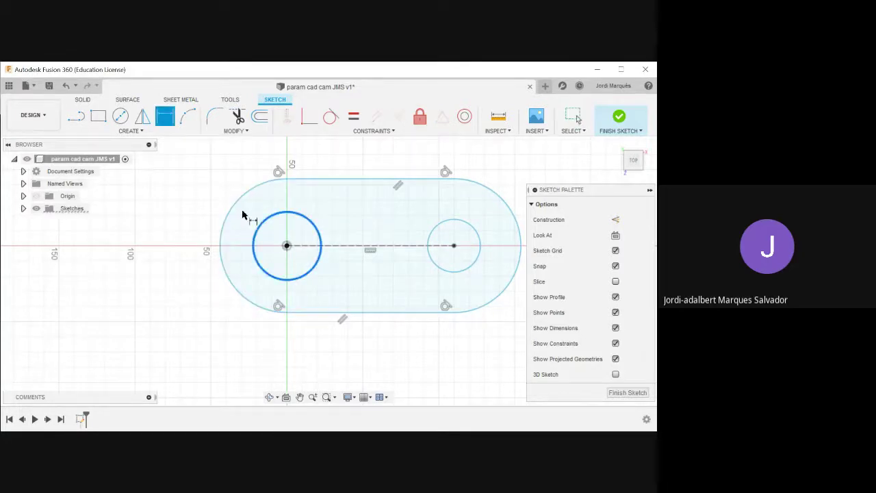
left_click(183, 200)
type("12")
key("Return")
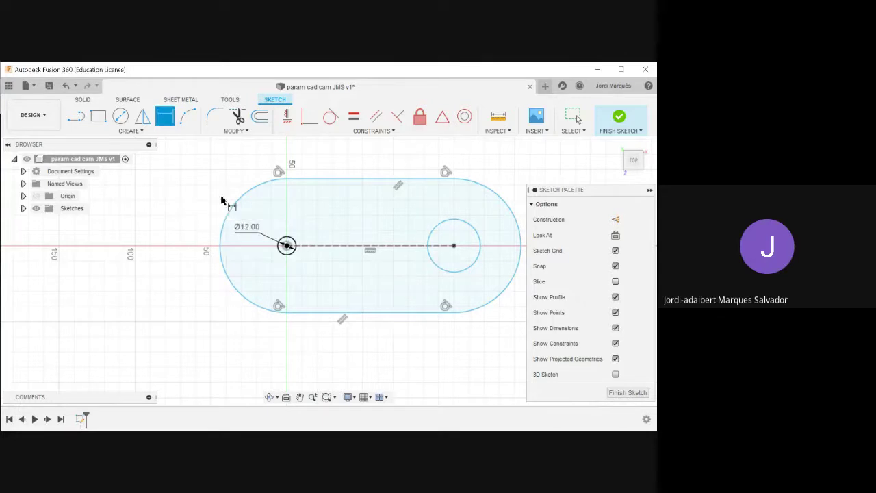
Dimension the slot's end arc around the origin with a radius of 20 mm.
left_click(251, 190)
left_click(221, 176)
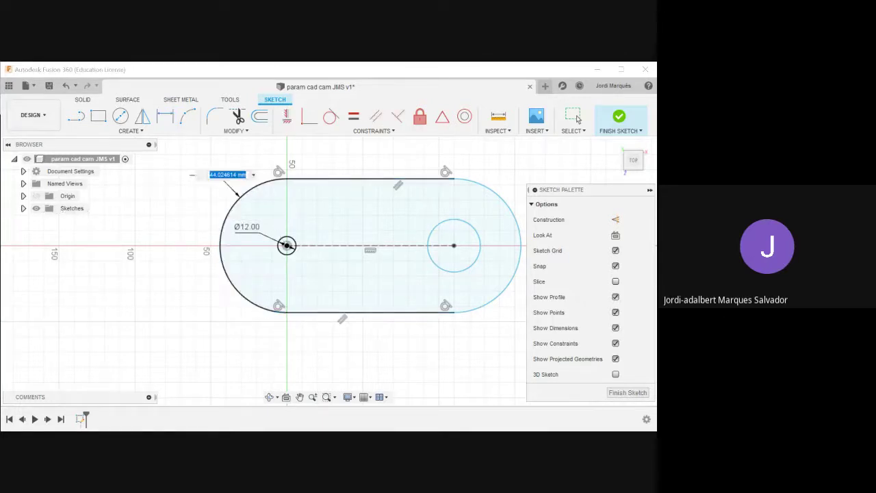
type("20")
key("Return")
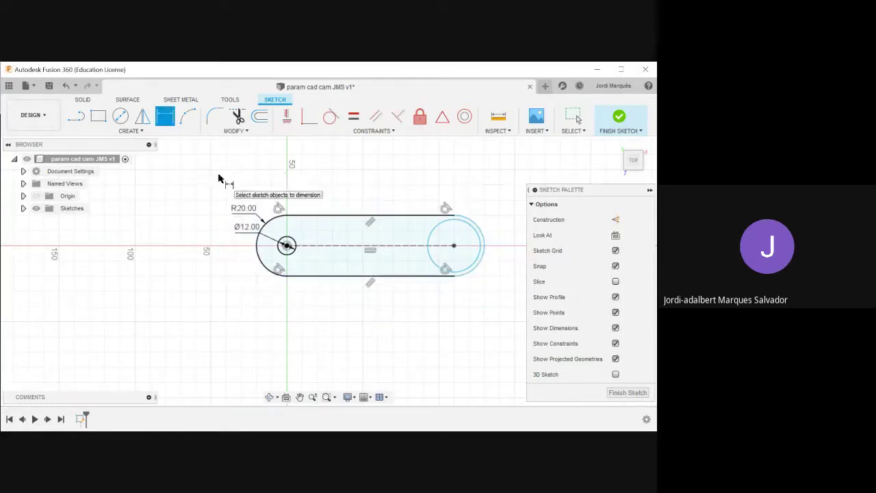
key("Escape")
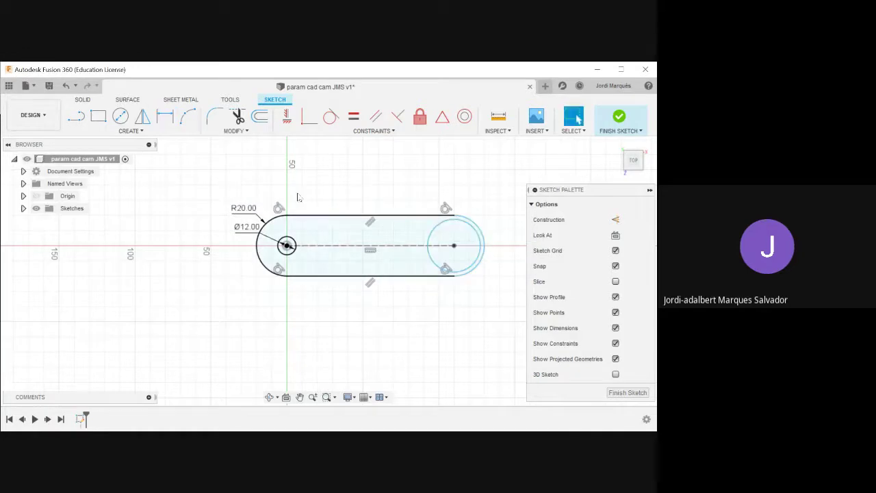
Dimension the second circle's diameter by linking it to the diameter dimension of the circle at the origin.
key("d")
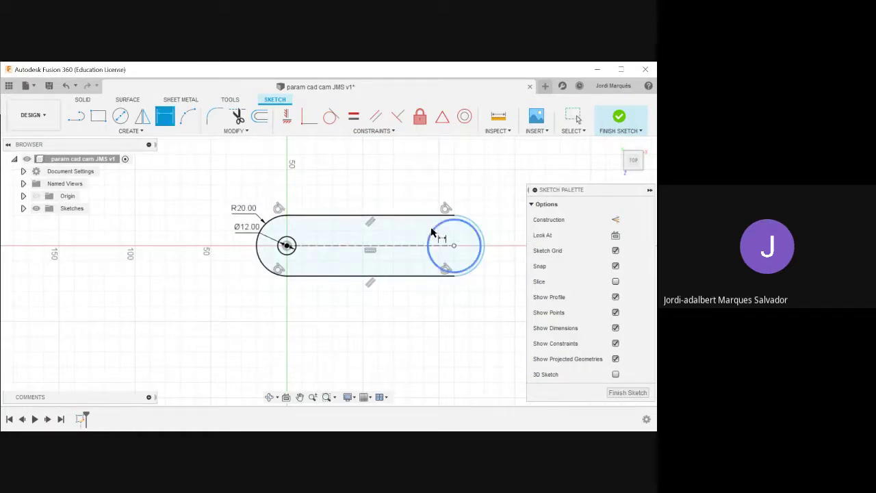
left_click(431, 233)
left_click(385, 184)
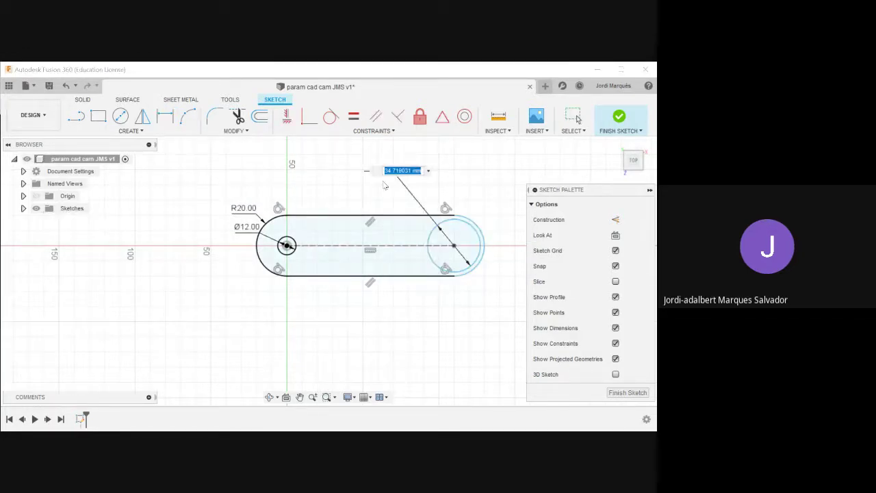
left_click(241, 231)
key("Return")
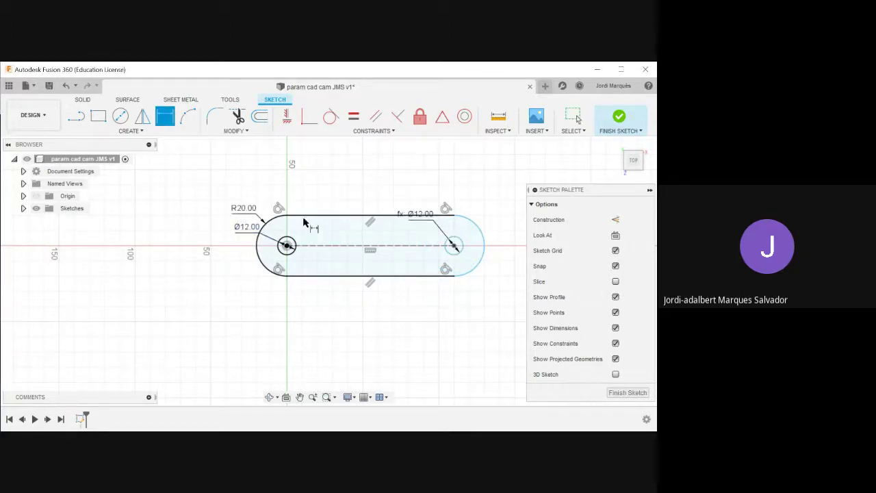
Dimension the slot's upper straight edge with a length of 100 mm.
left_click(347, 216)
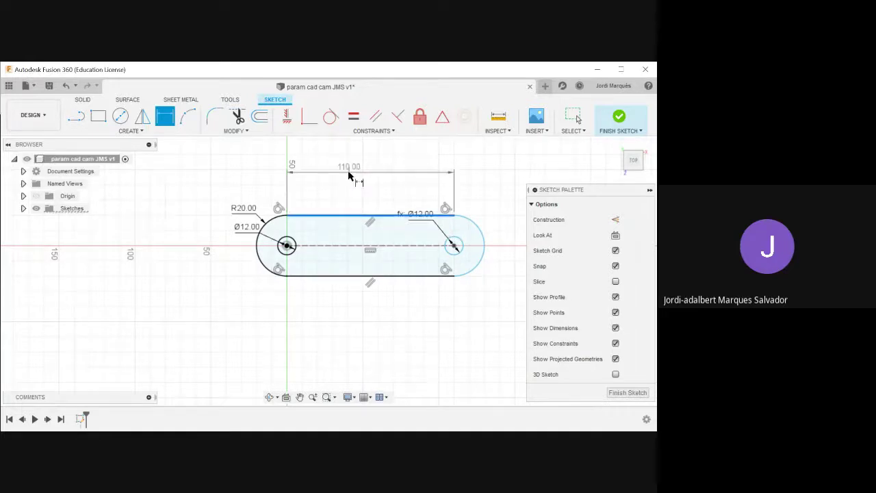
left_click(355, 175)
type("1")
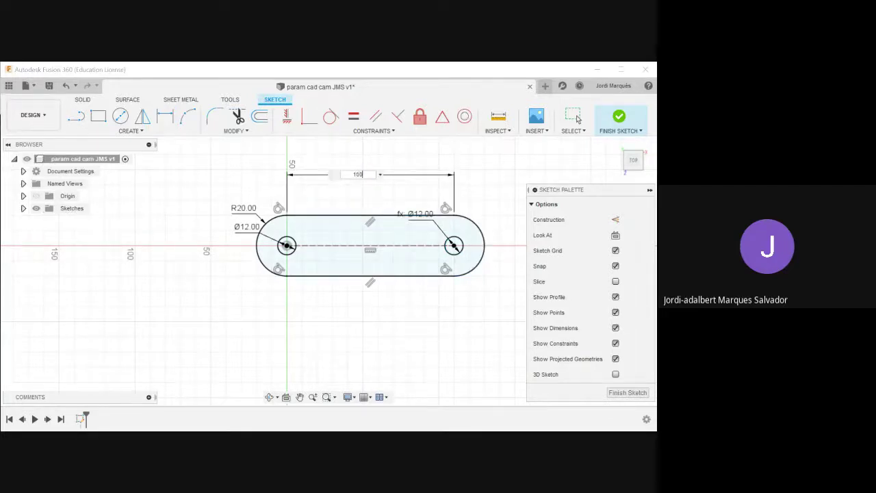
type("00")
key("Return")
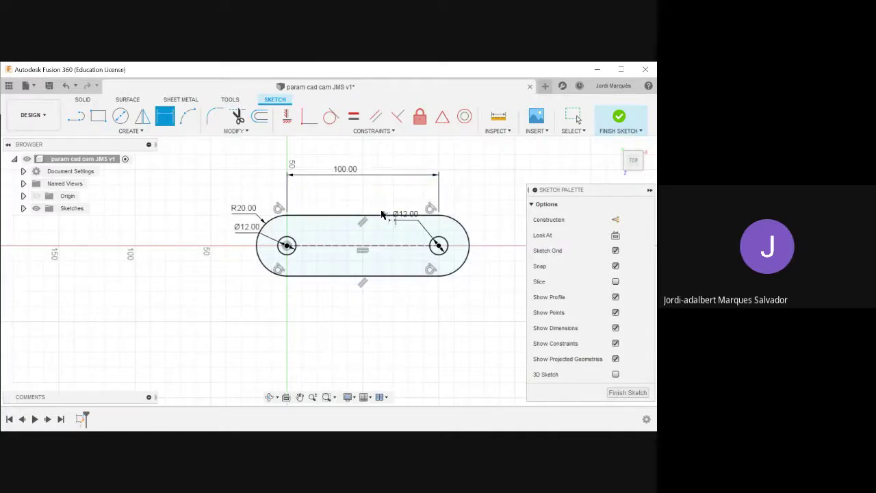
Extrude the slotted link profile 10 mm as a new body, leaving out the two hole circles.
key("e")
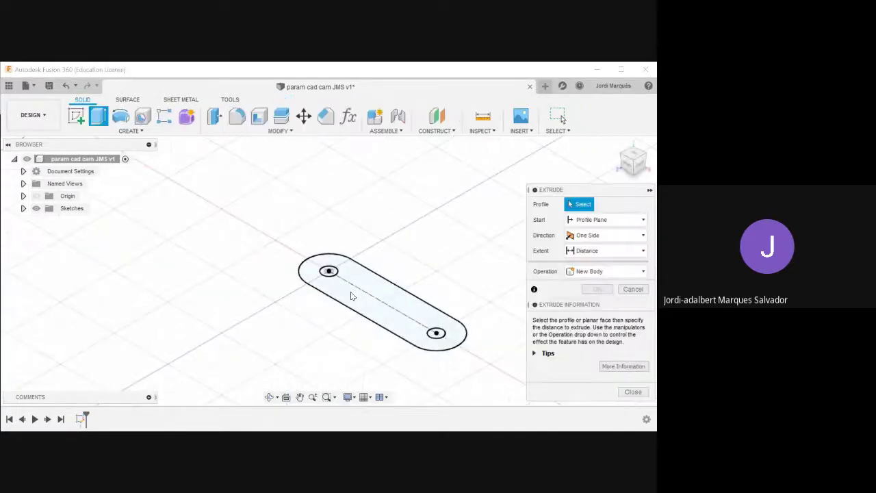
left_click(350, 296)
type("1")
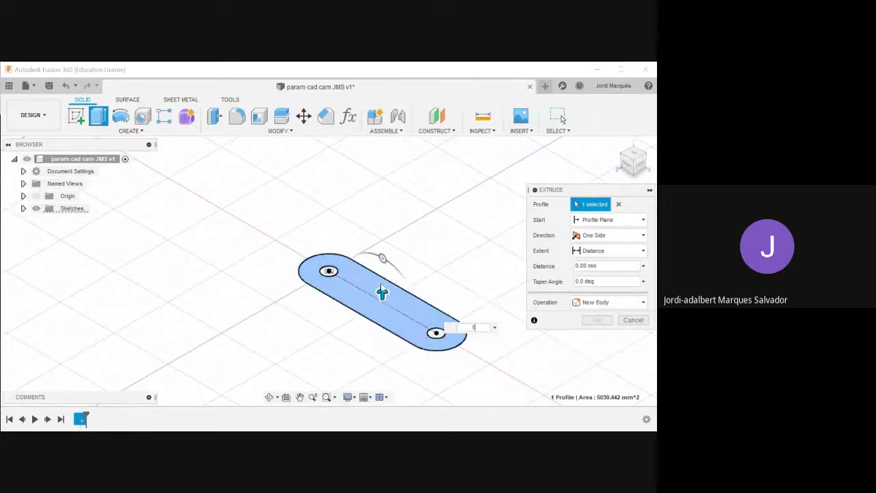
type("0")
key("Return")
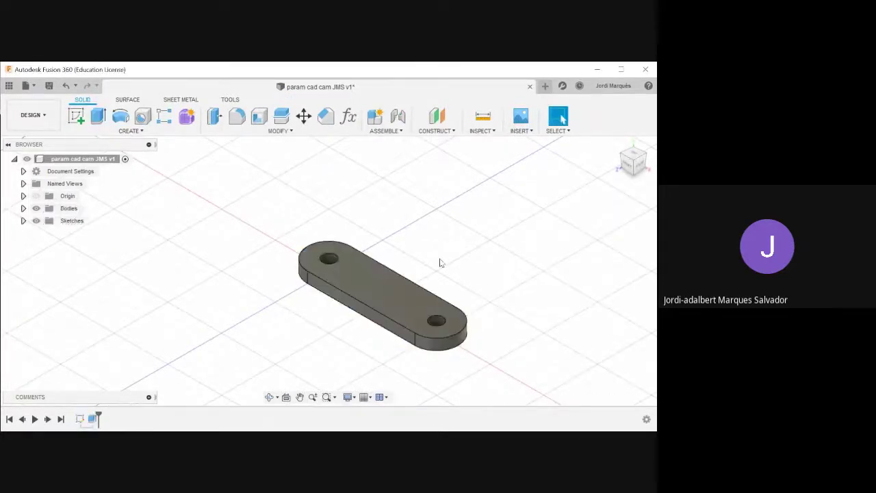
Create a new sketch on the large flat top face of the link.
middle_click_drag(440, 263, 366, 306, "shift")
scroll(366, 307, "up", 2)
left_click(384, 300)
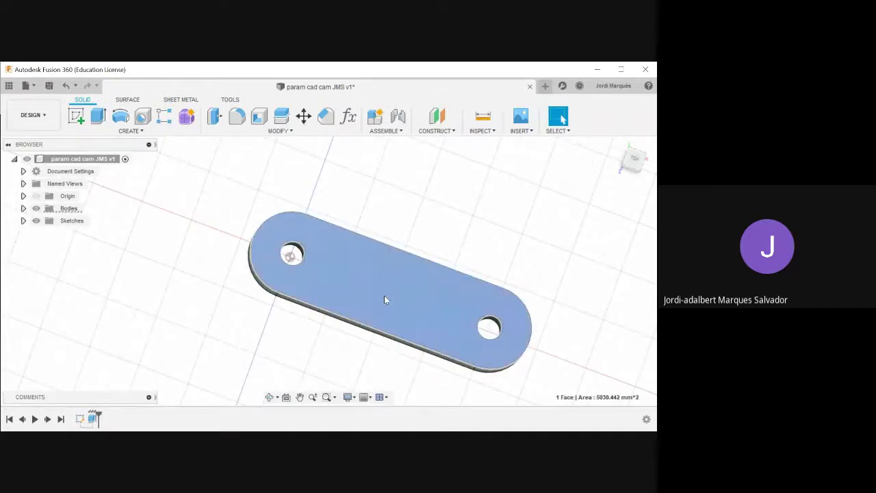
left_click(76, 116)
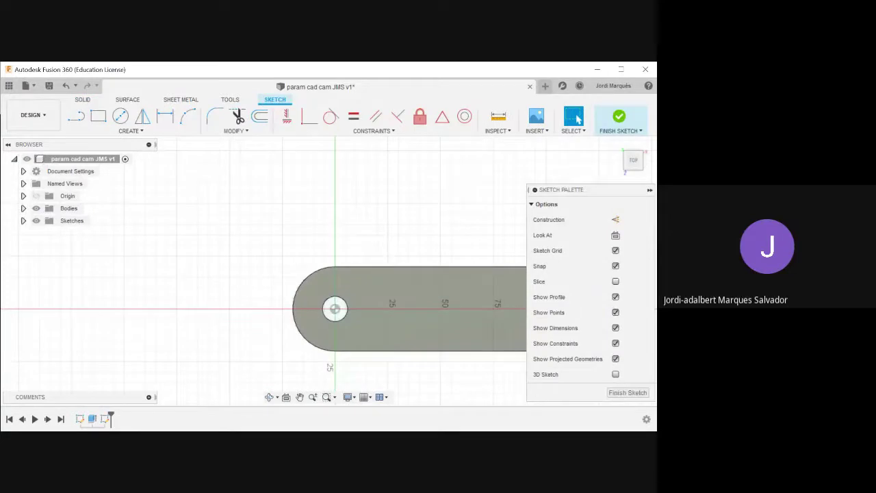
Draw construction lines joining the upper edge's midpoint, the origin and the point on the centerline directly below that midpoint.
key("x")
key("l")
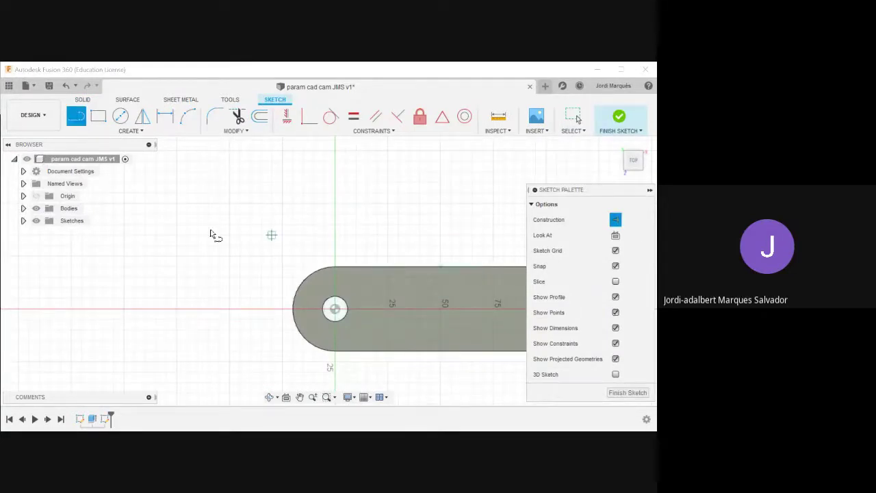
scroll(211, 231, "down", 4)
scroll(336, 263, "up", 3)
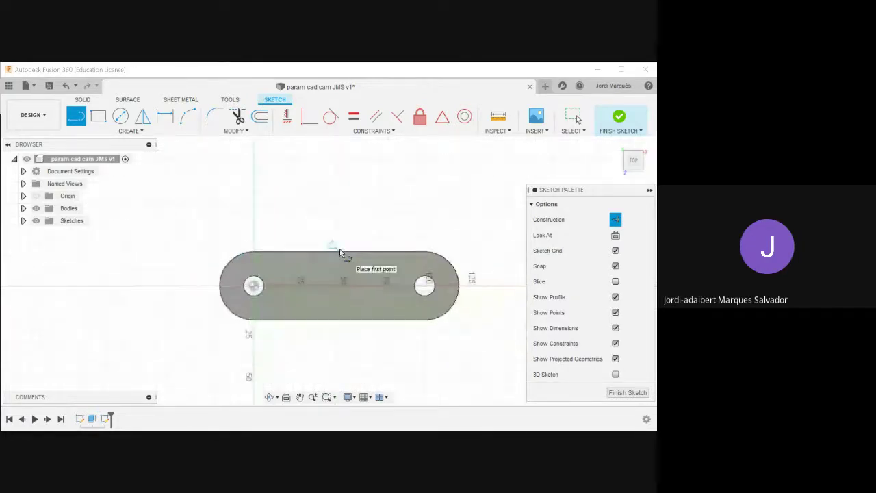
left_click(339, 251)
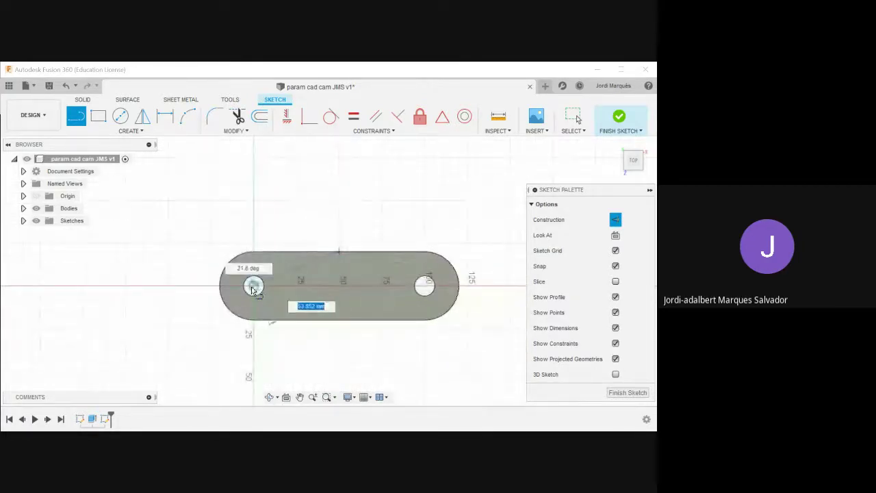
left_click(254, 286)
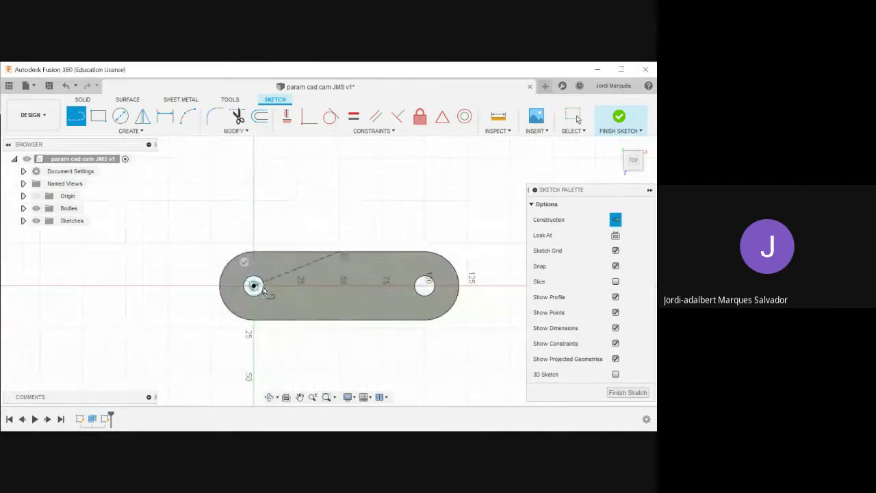
left_click(339, 286)
key("Escape")
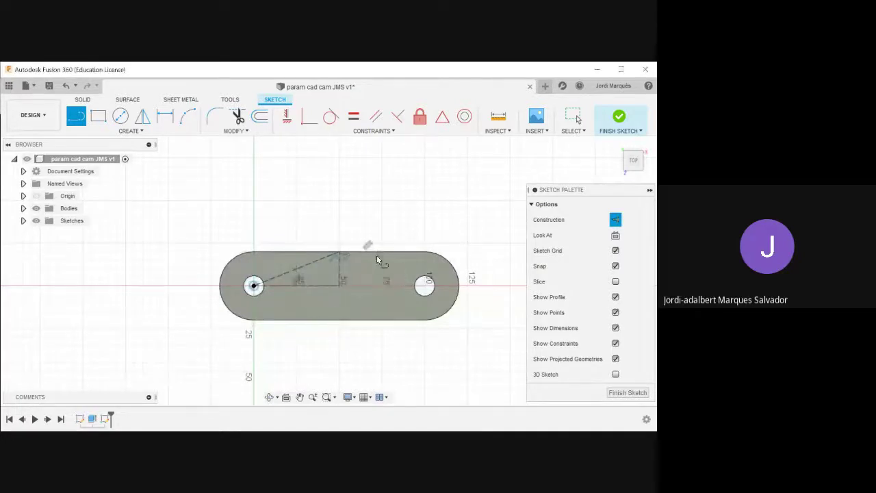
key("Escape")
Draw a circle about 17 mm in diameter centered on the construction corner at the middle of the link.
scroll(345, 291, "up", 1)
scroll(345, 290, "up", 2)
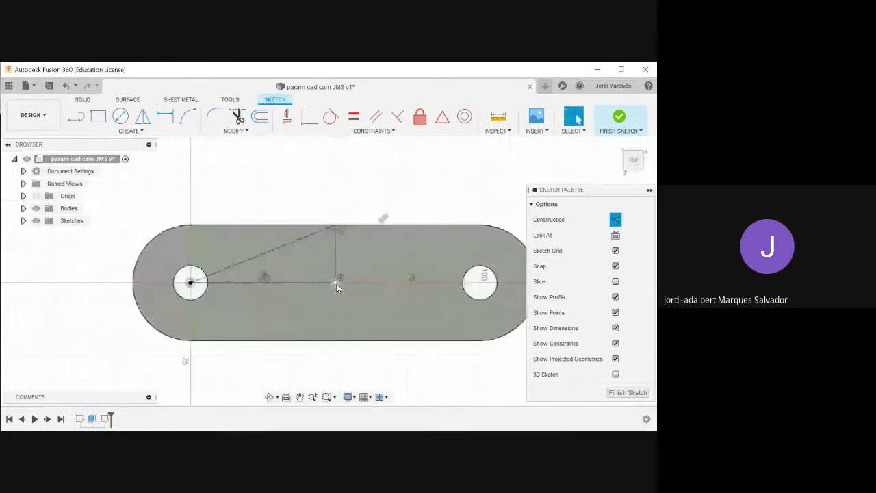
key("c")
left_click(336, 283)
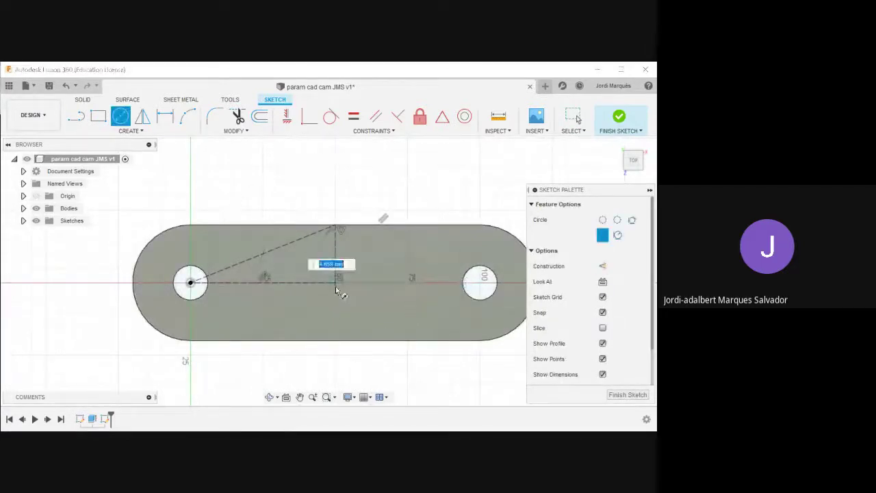
left_click(348, 306)
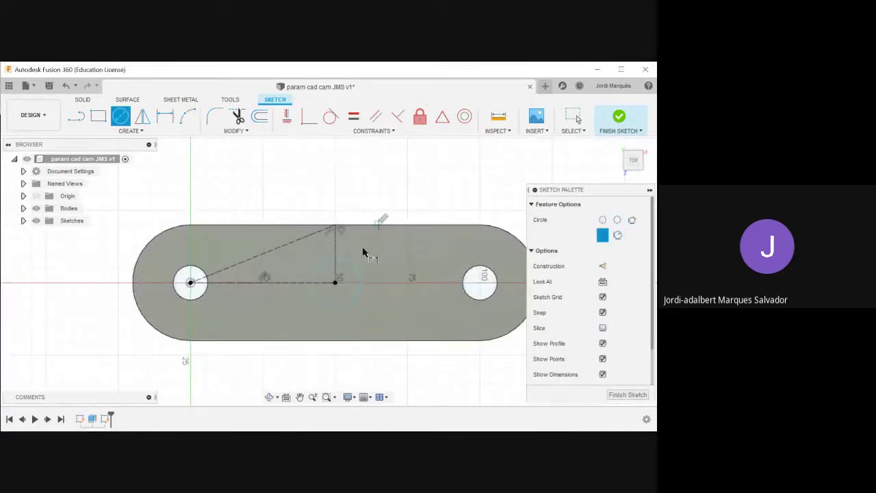
Dimension the middle circle with a diameter of 20 mm.
key("d")
left_click(352, 265)
left_click(410, 198)
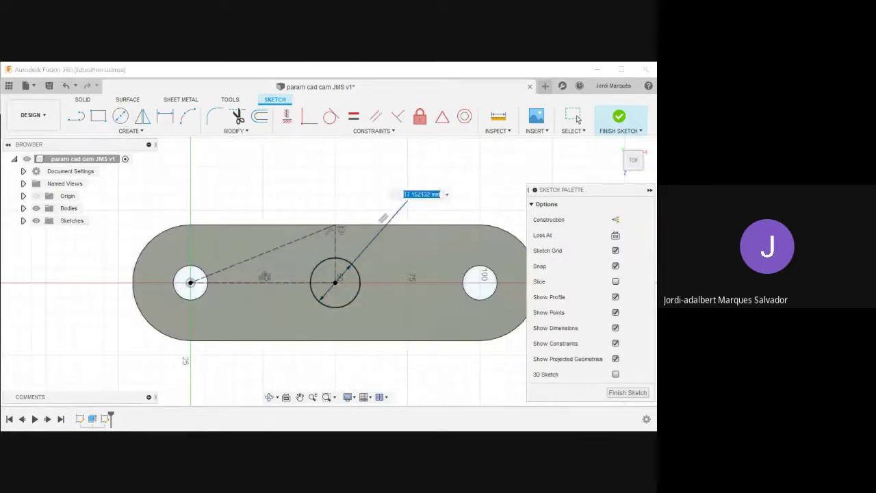
type("20")
key("Return")
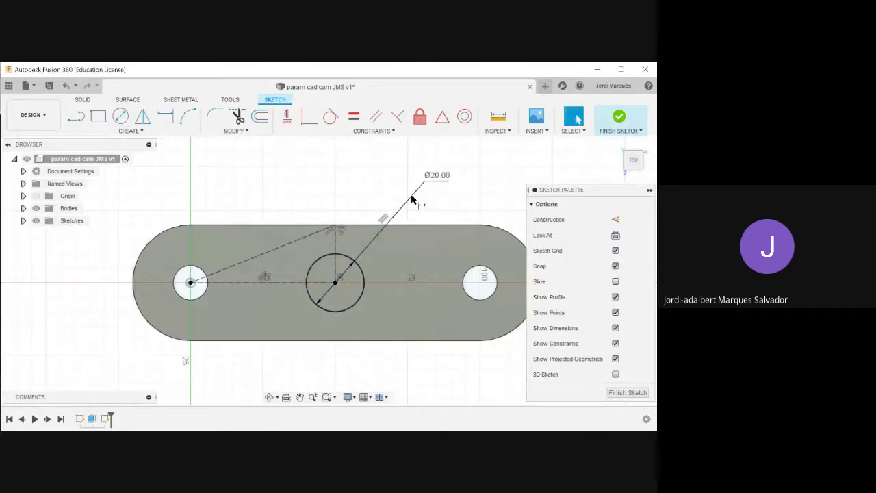
Extrude the middle circle -5 mm as a cut to make a pocket in the link.
key("e")
middle_click_drag(358, 288, 339, 265, "shift")
left_click(338, 265)
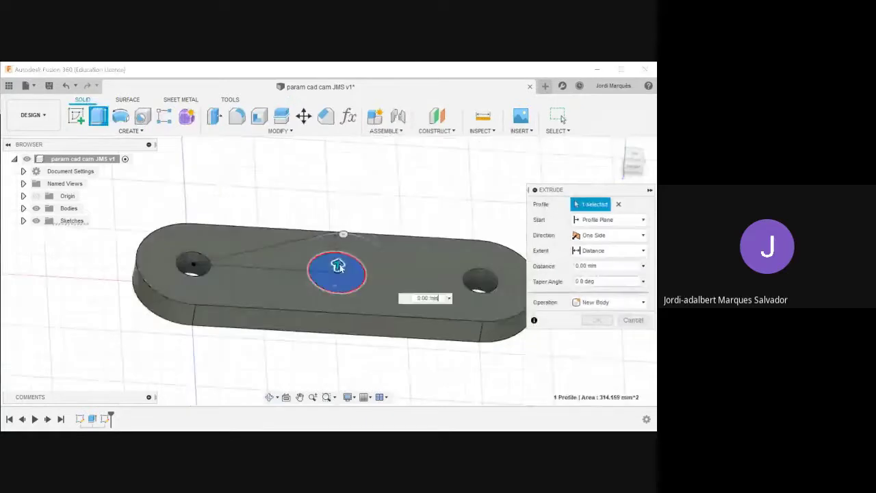
left_click_drag(338, 264, 333, 273)
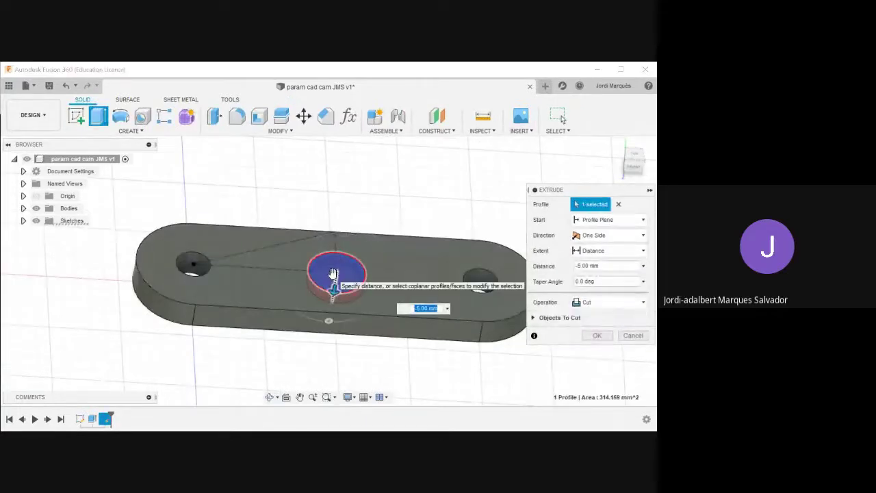
key("Return")
middle_click_drag(339, 201, 322, 232, "shift")
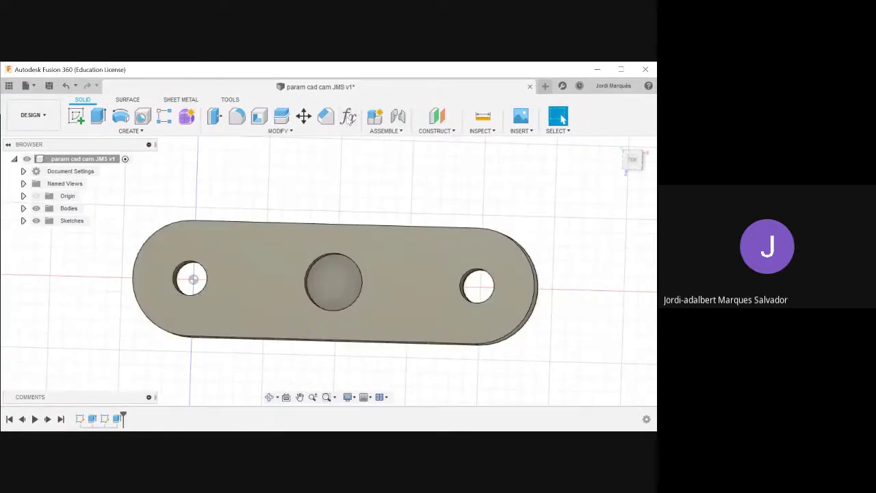
Start a new user parameter in mm with the expression 100 and the comment "length of the slot".
left_click(305, 132)
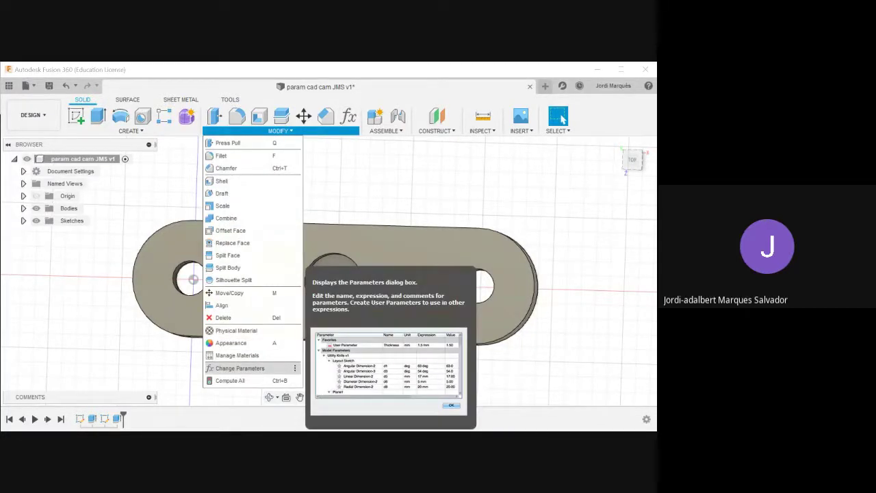
left_click(364, 205)
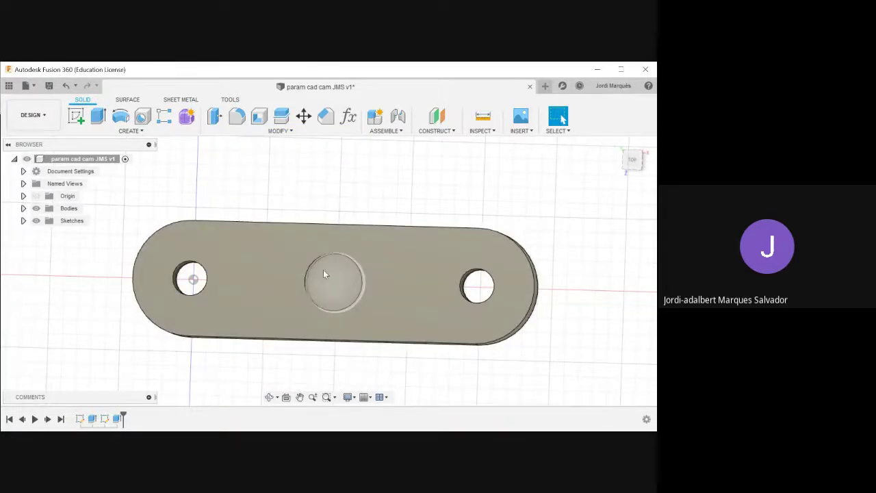
left_click(309, 136)
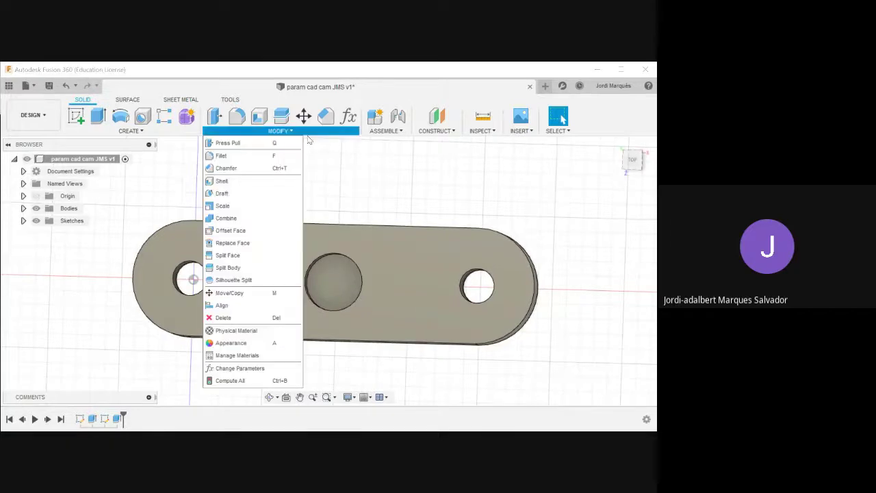
left_click(348, 116)
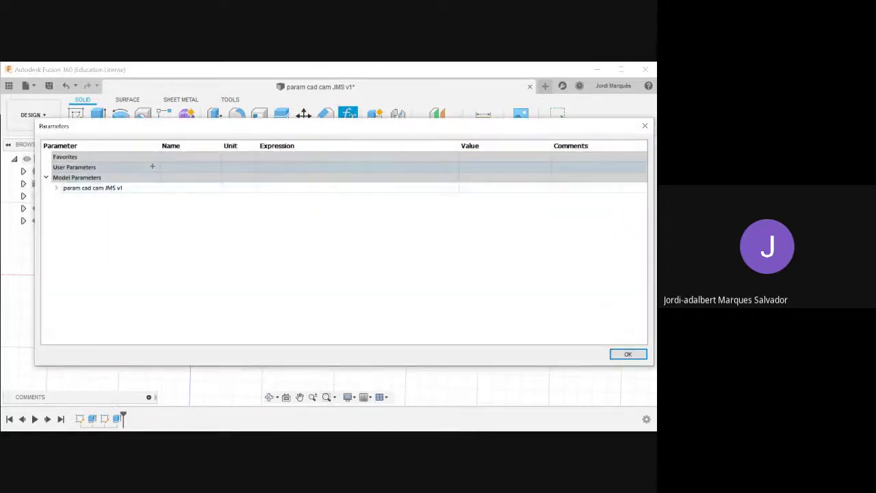
left_click(152, 167)
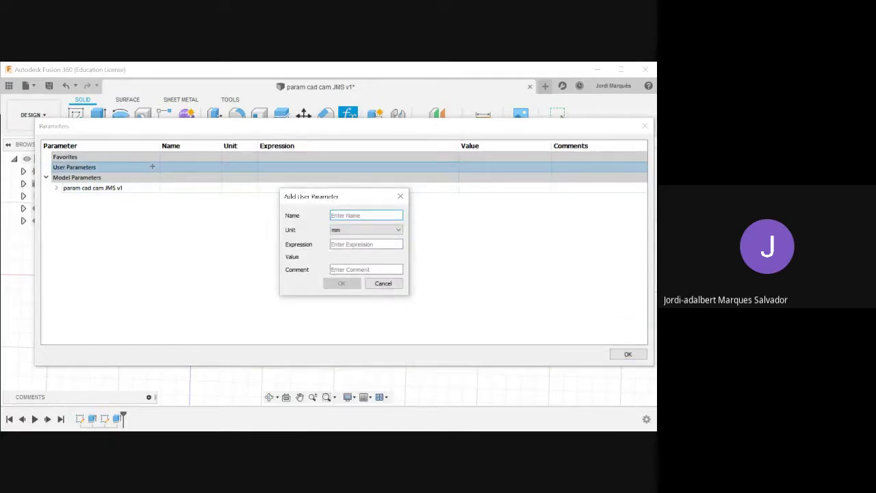
type("l")
left_click(366, 244)
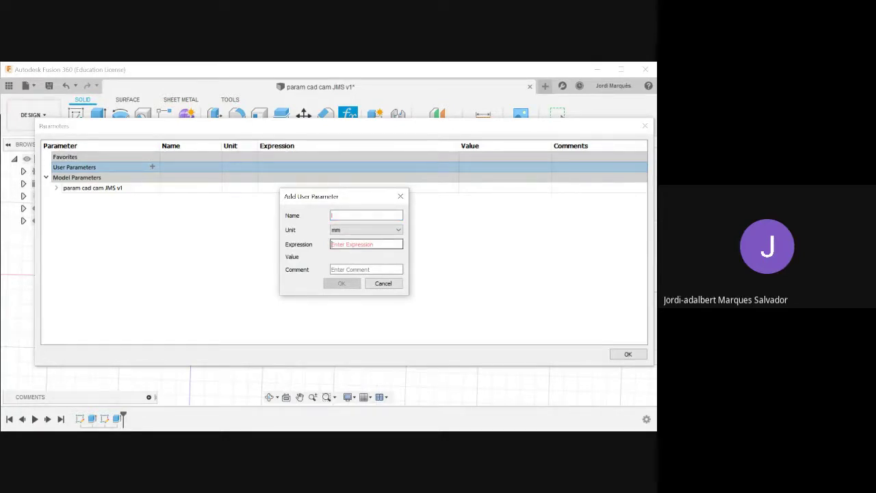
type("100")
left_click(367, 270)
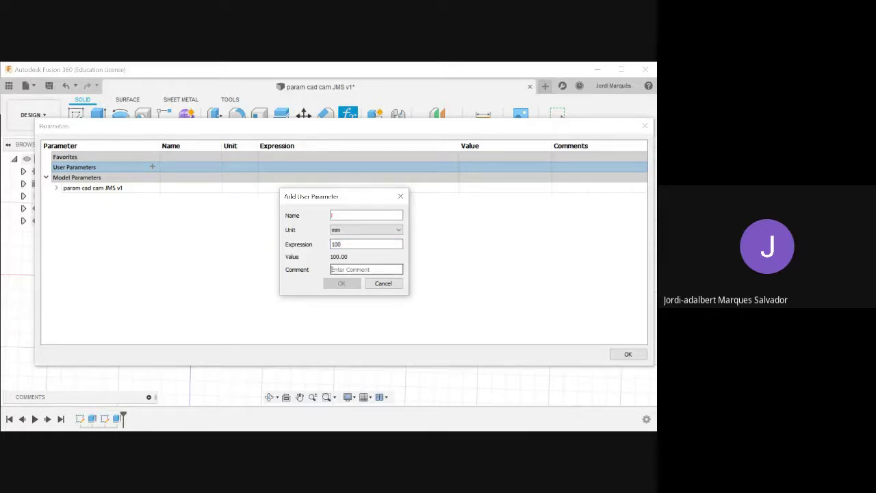
type("length of the slot")
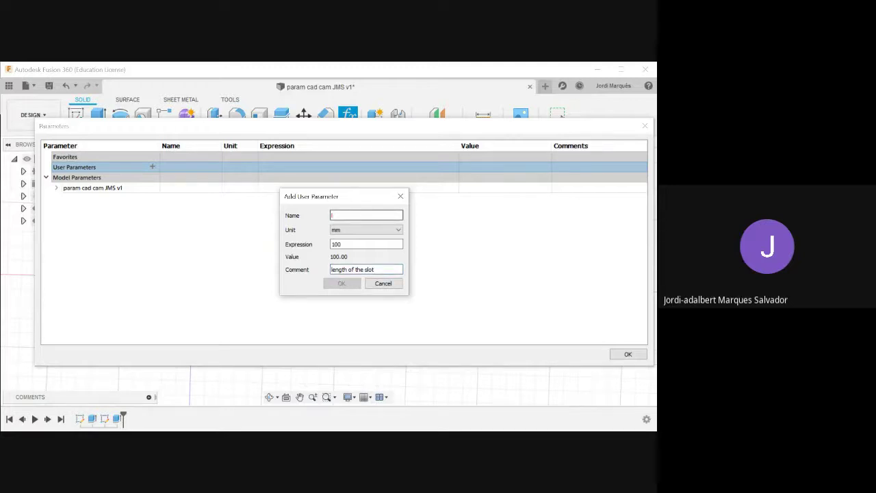
Name the user parameter "midlength", add it and close the parameter list.
left_click(332, 215)
type("to")
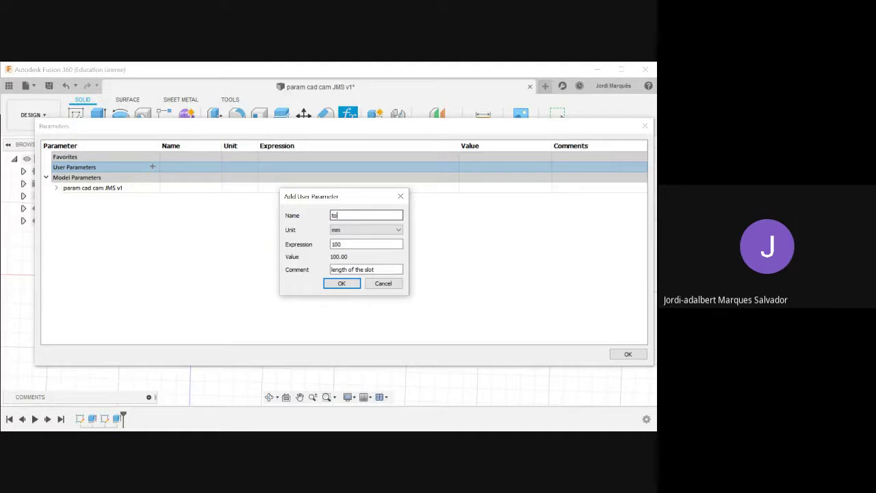
key("BackSpace")
key("BackSpace")
type("midleng")
key("Return")
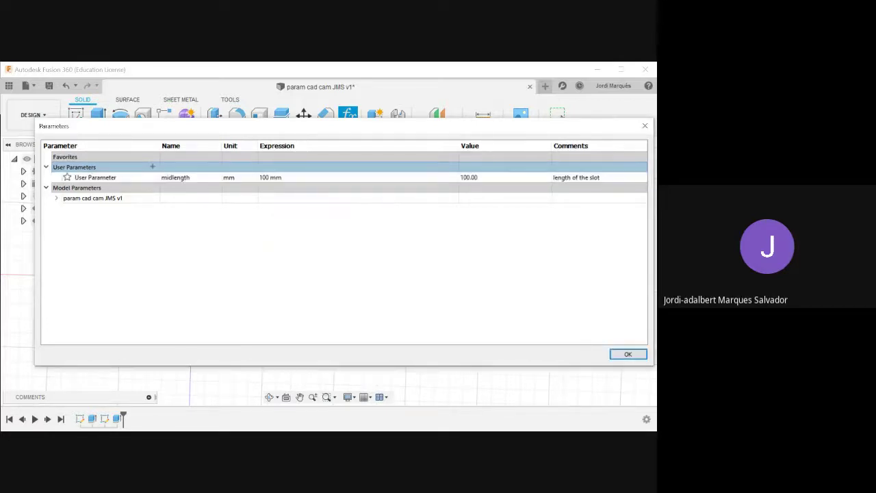
left_click(628, 354)
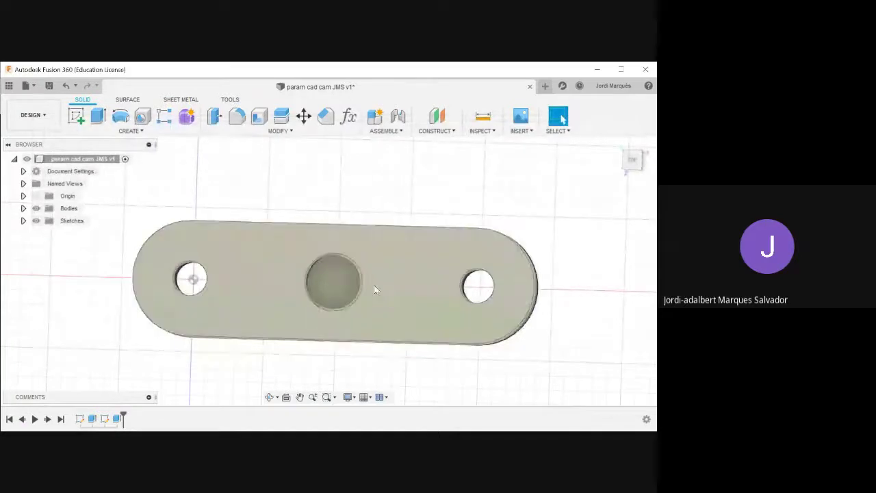
Open the link's first sketch, holding the slot outline and two holes, for editing.
left_click(79, 419)
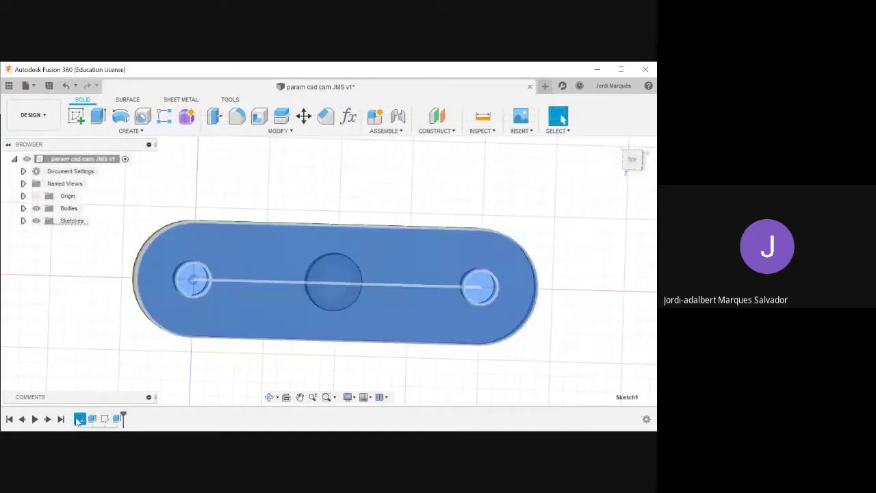
right_click(79, 419)
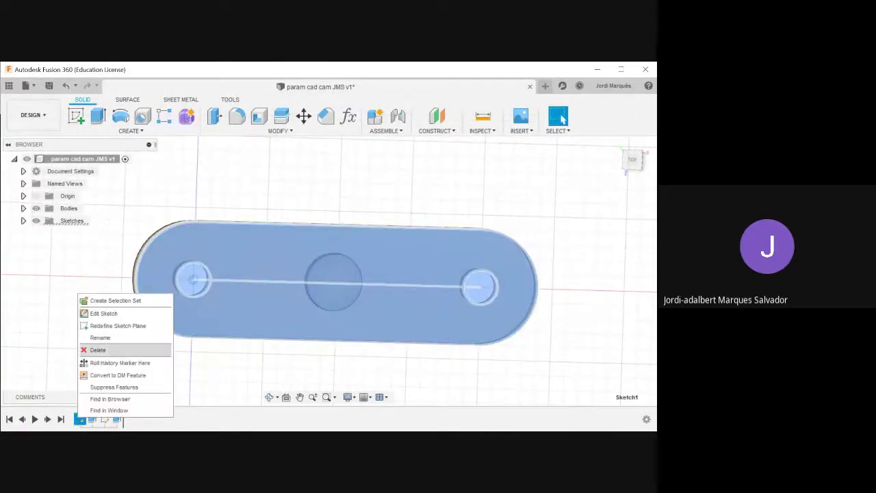
left_click(102, 319)
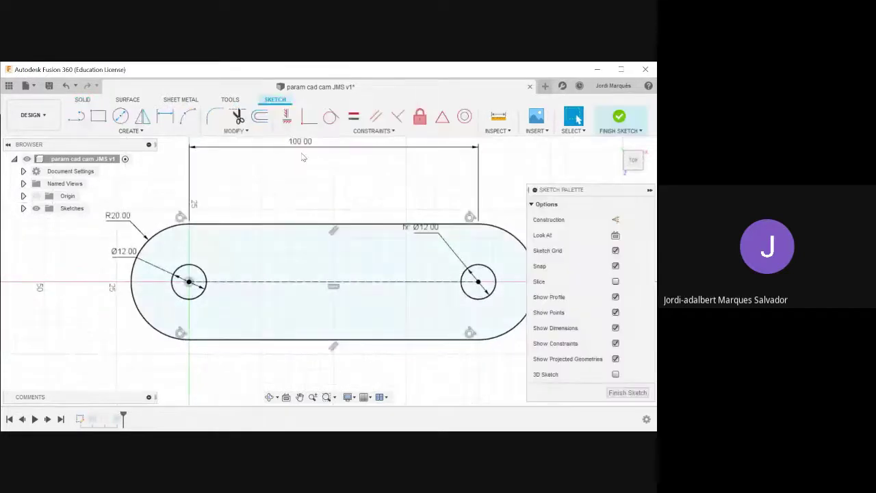
Drive the distance between the two hole centres with the midlength parameter and finish the sketch.
double_click(300, 141)
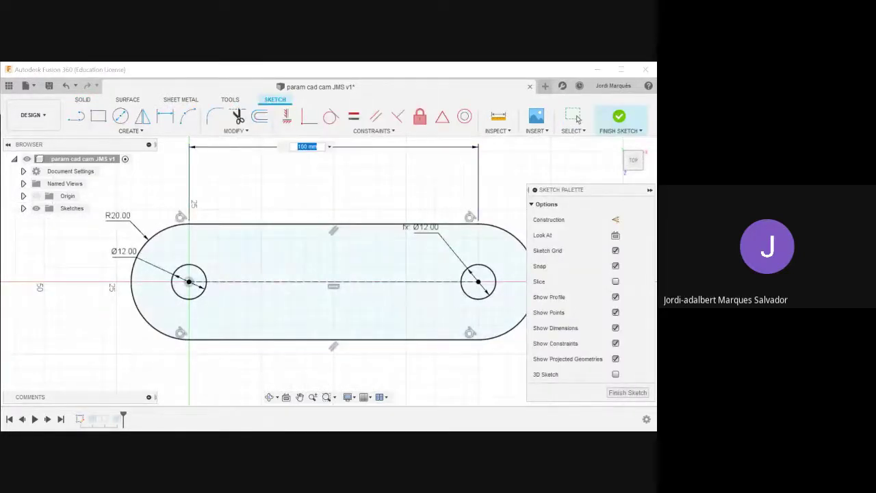
type("m")
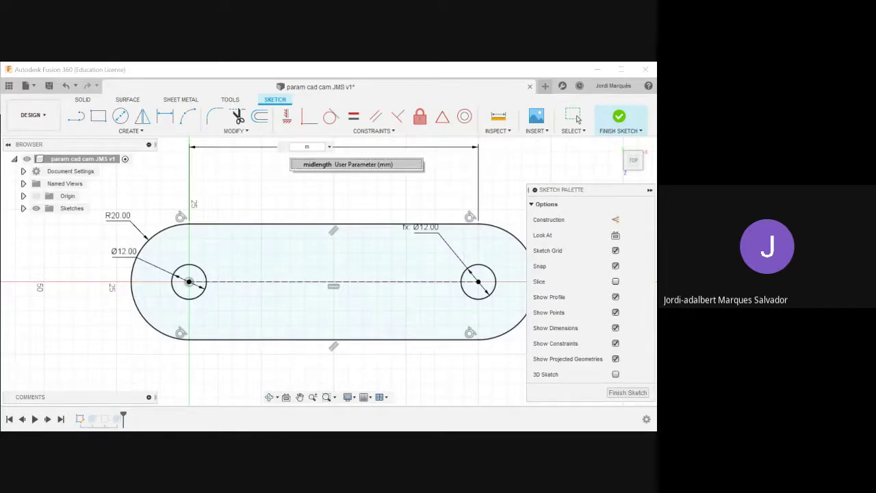
left_click(307, 164)
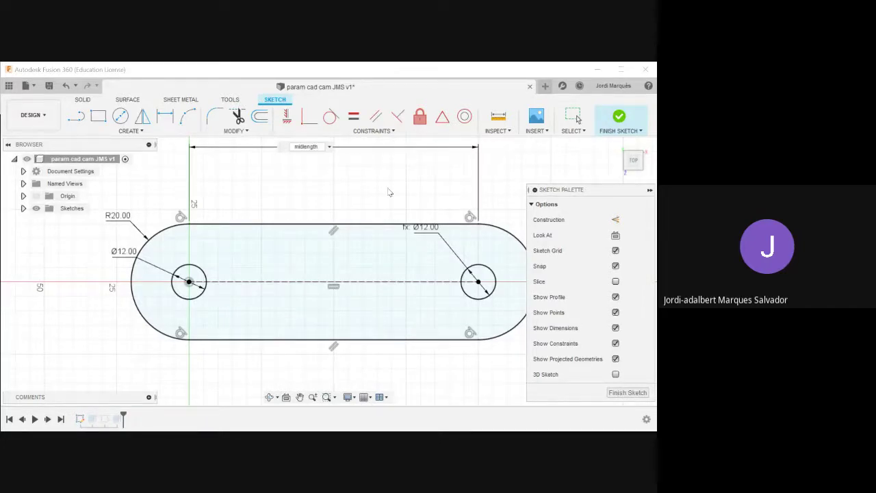
key("Return")
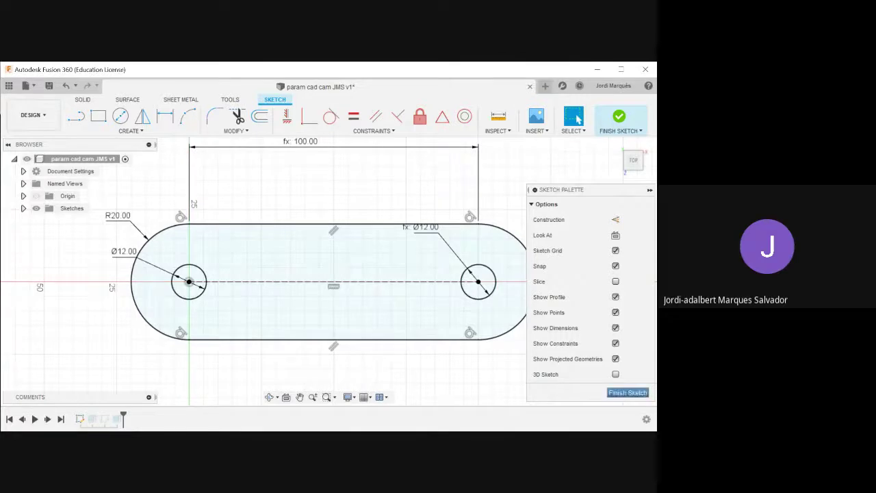
left_click(619, 118)
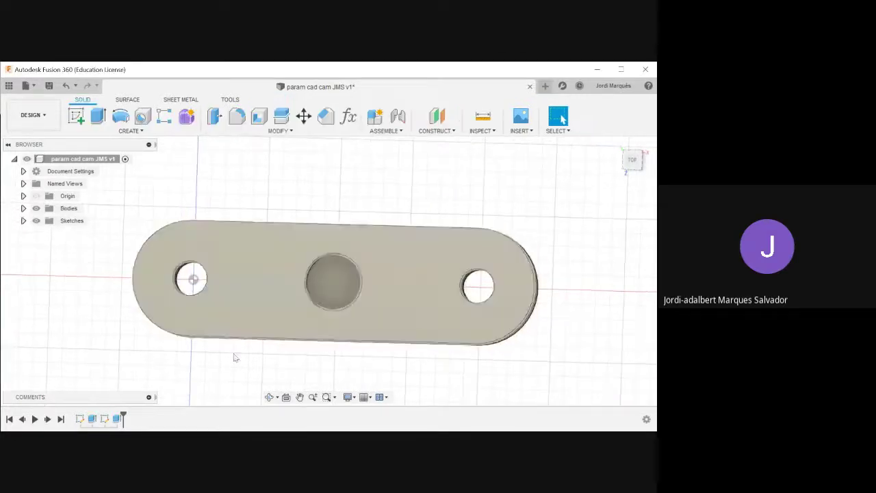
Set the midlength user parameter to 50 mm and apply it to the link.
left_click(348, 116)
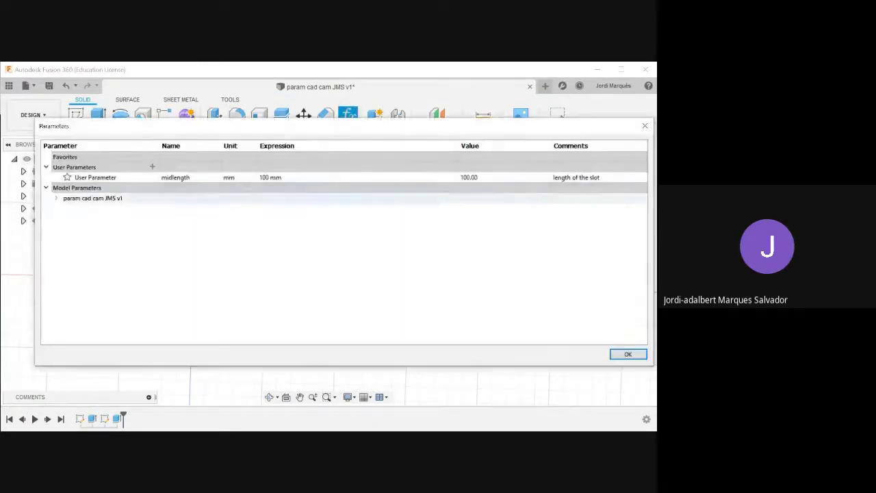
left_click(282, 178)
left_click_drag(282, 177, 258, 177)
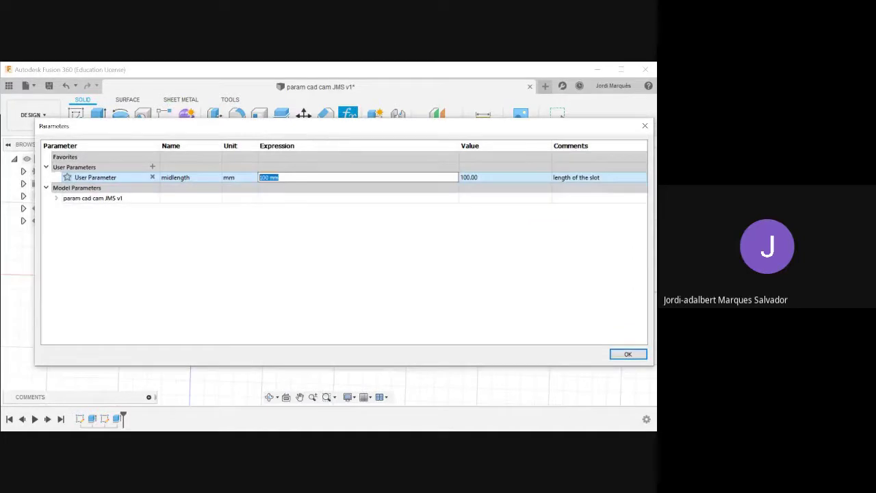
type("50")
key("Return")
left_click(626, 354)
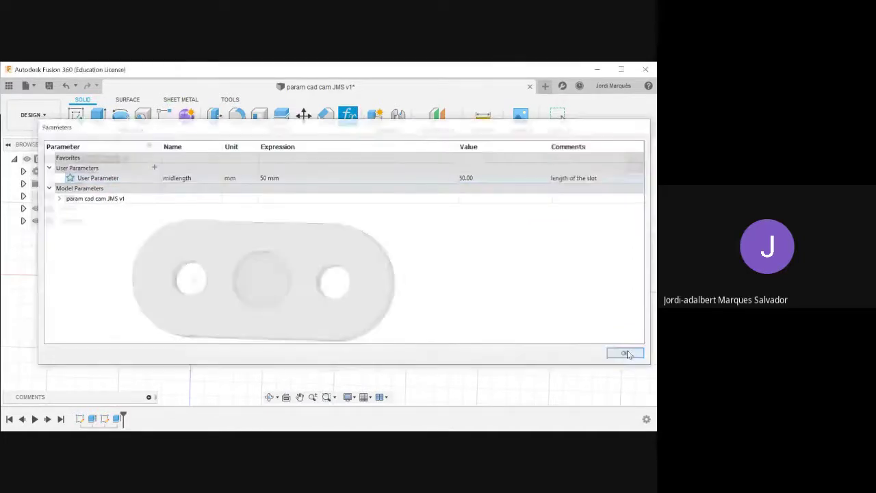
scroll(484, 280, "down", 3)
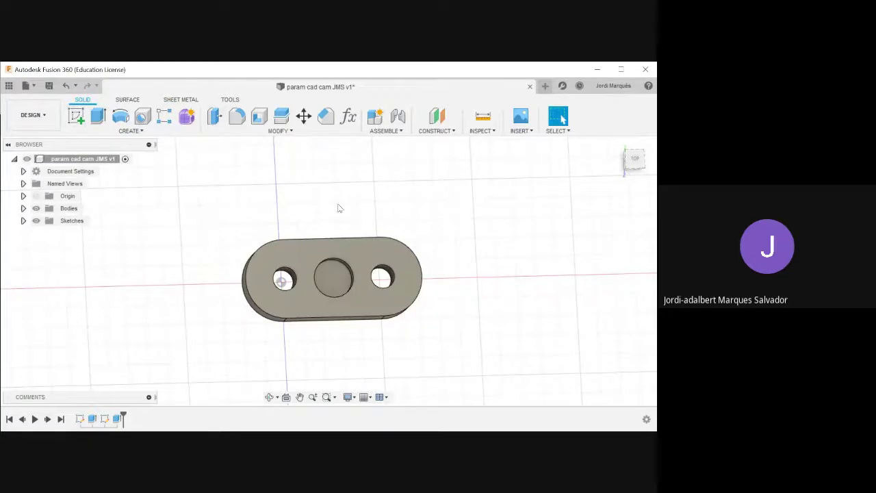
middle_click_drag(320, 202, 302, 196, "shift")
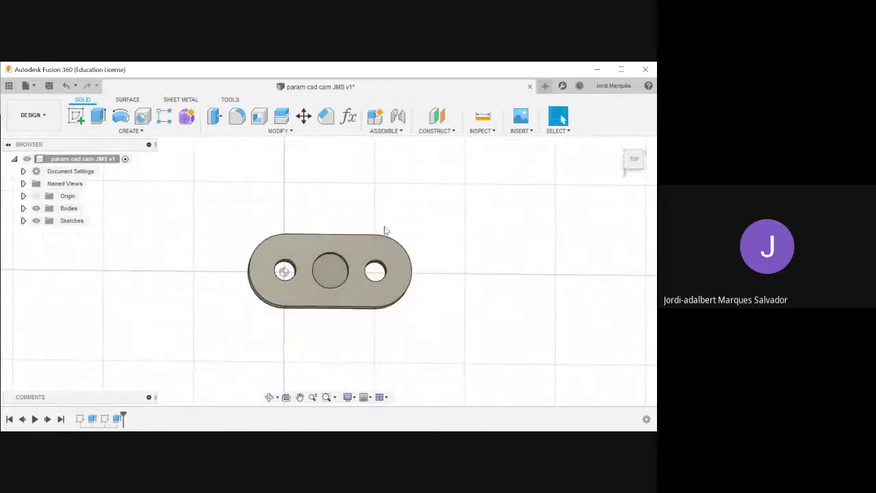
left_click(349, 116)
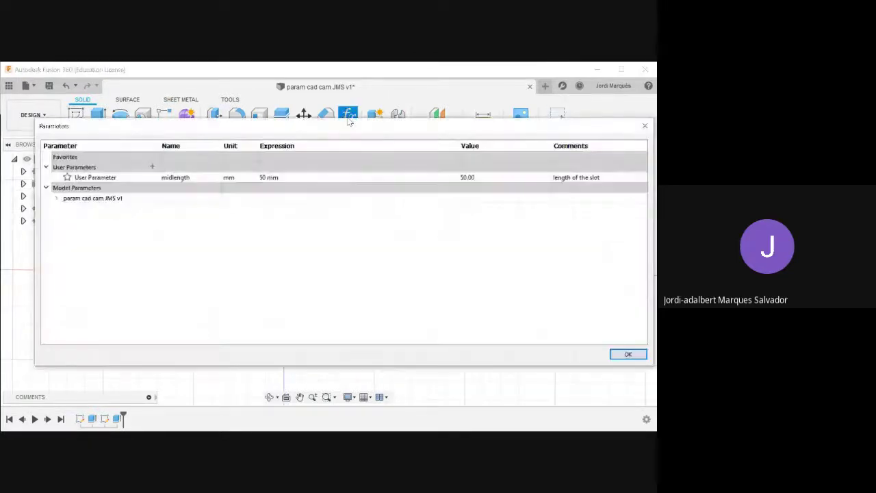
left_click(627, 354)
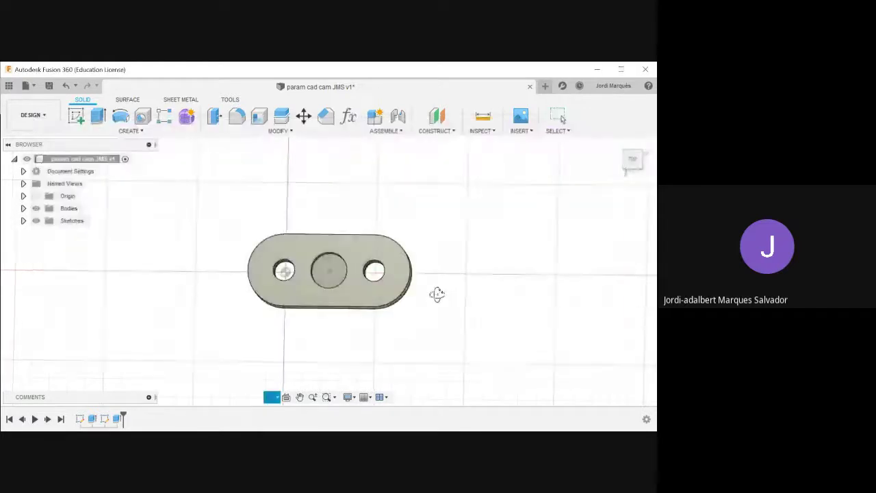
middle_click_drag(437, 295, 463, 292, "shift")
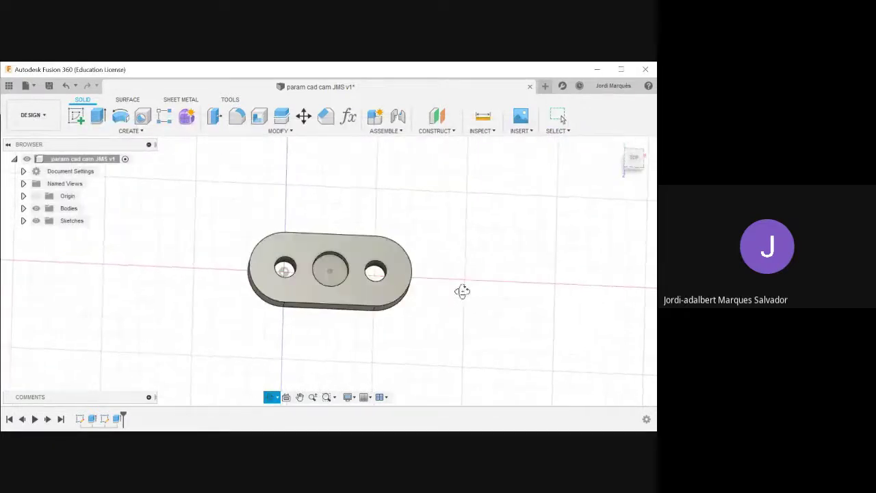
key("Escape")
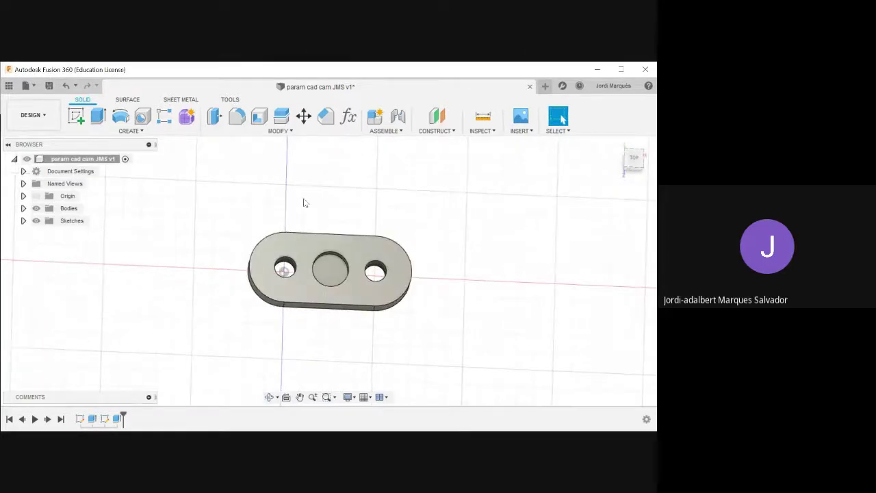
middle_click_drag(305, 203, 258, 168, "shift")
Save the design with the version description "User Saved" and switch to the Manufacture workspace's milling tools.
left_click(48, 85)
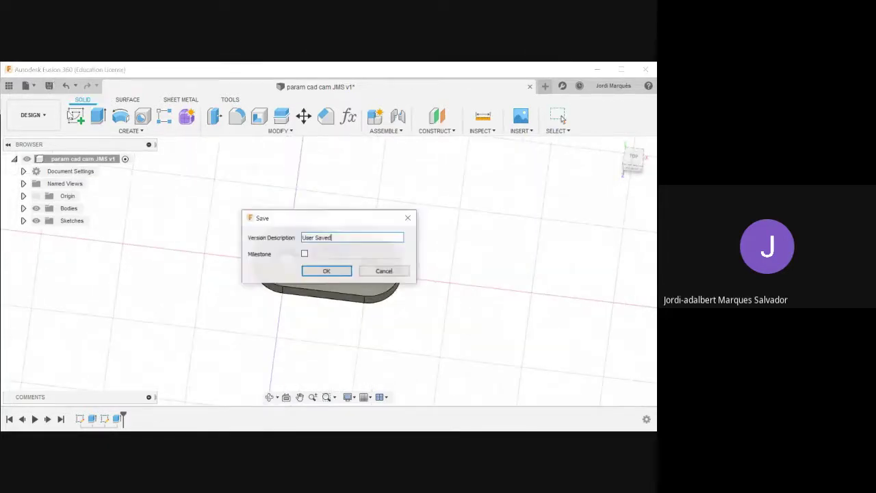
left_click(308, 271)
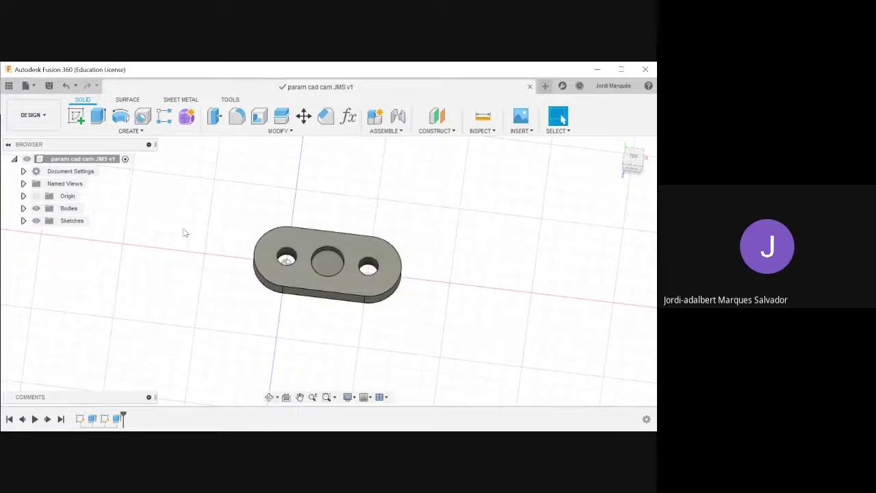
left_click(35, 123)
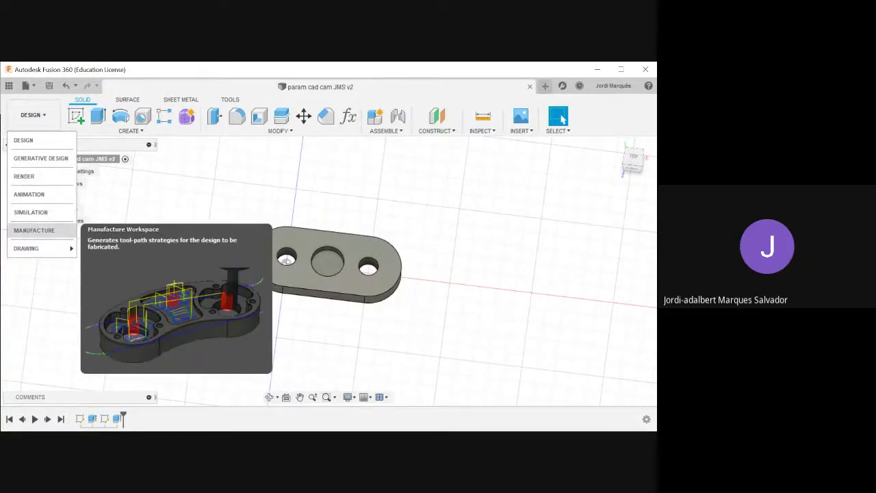
left_click(42, 233)
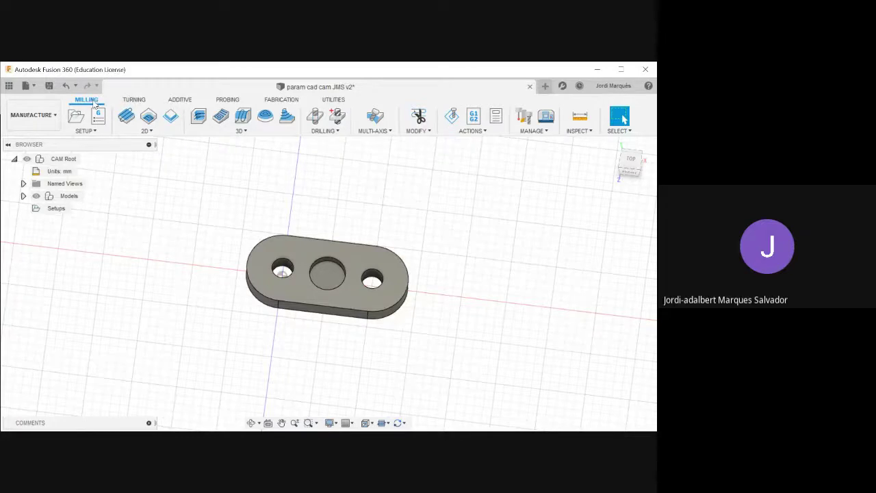
left_click(128, 102)
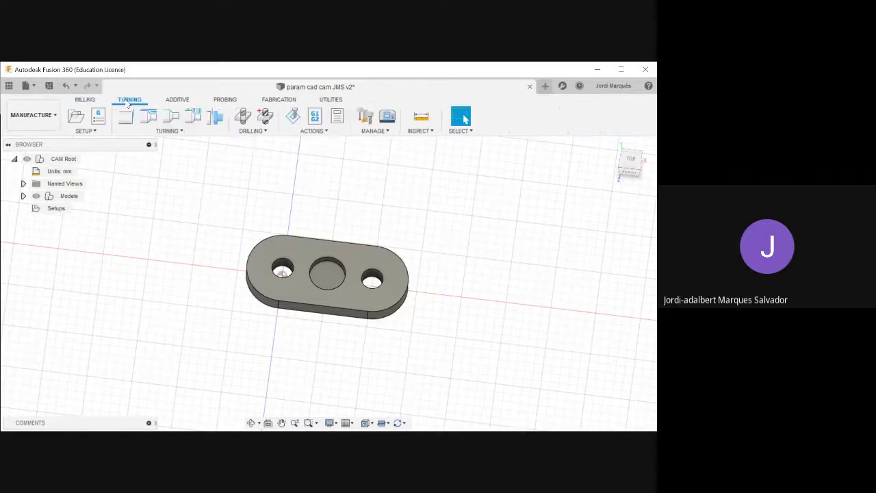
left_click(86, 100)
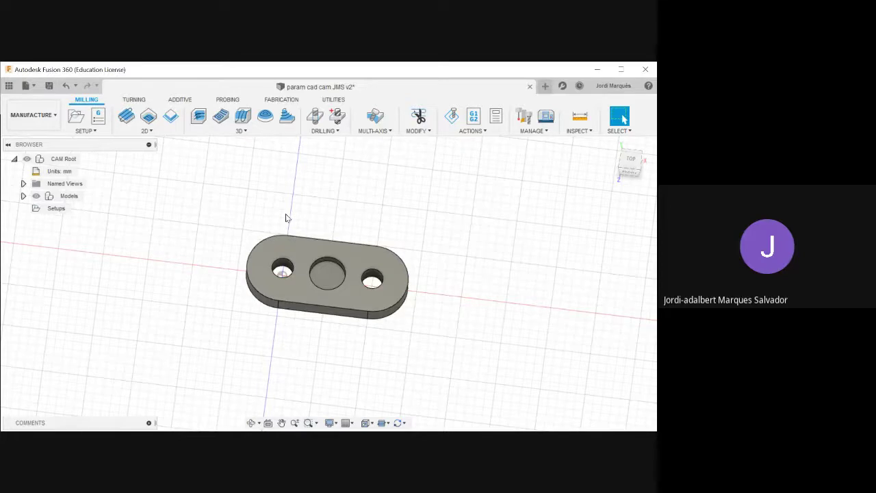
Examine the link's two through holes, central pocket and outer contour from several angles for machining.
mouse_move(288, 207)
middle_mouse_down("shift")
mouse_move(289, 198)
mouse_move(299, 208)
middle_mouse_up("shift")
key("Escape")
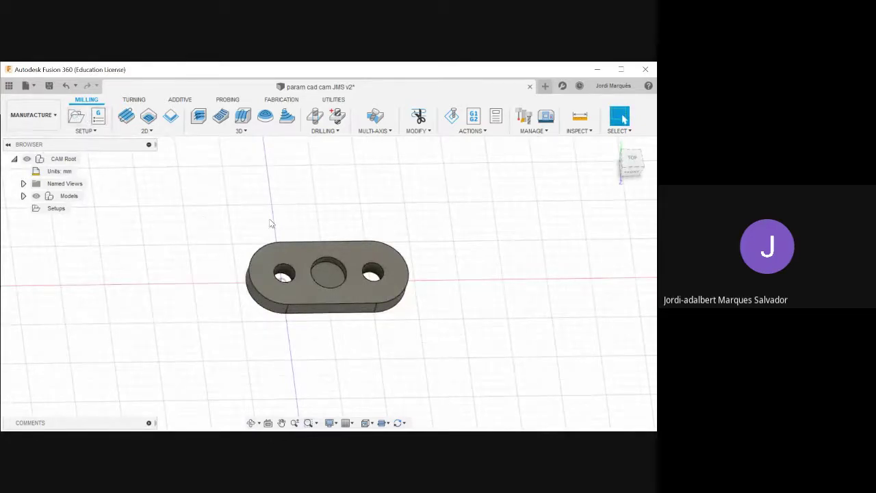
middle_click_drag(264, 215, 258, 221, "shift")
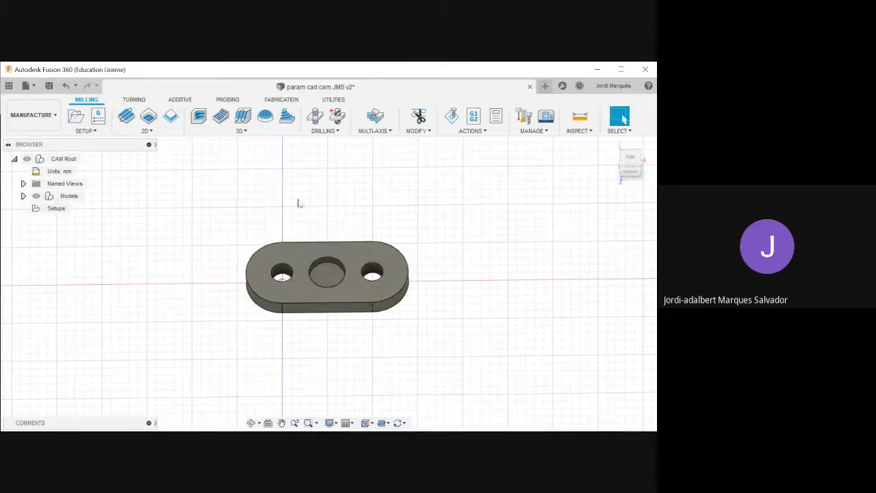
middle_click_drag(306, 206, 309, 223, "shift")
scroll(310, 225, "up", 1)
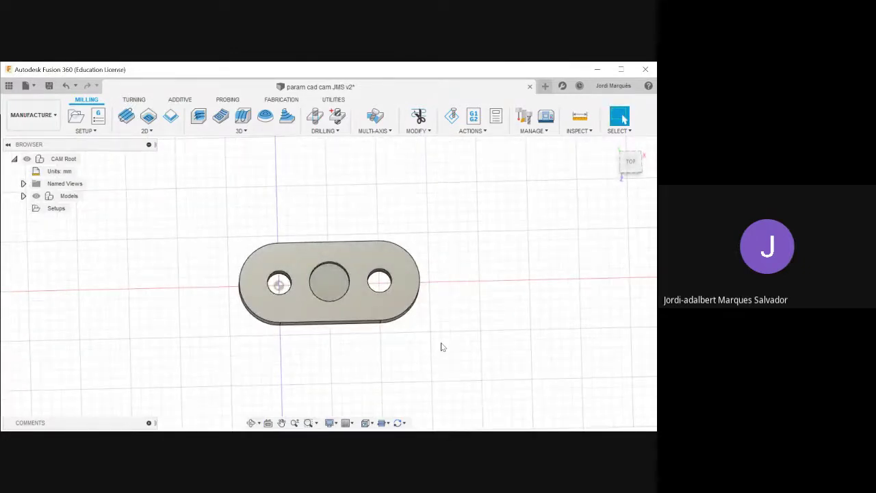
middle_click_drag(426, 322, 382, 311, "shift")
middle_click_drag(374, 278, 446, 319, "shift")
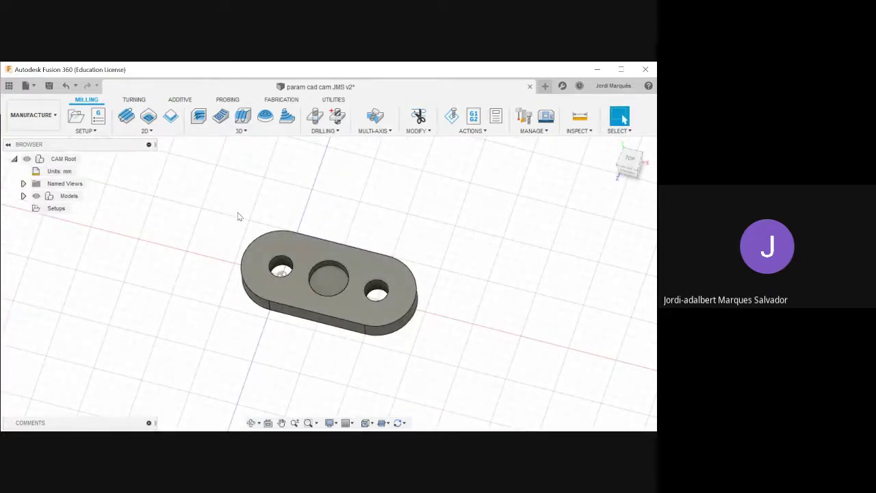
mouse_move(264, 205)
middle_mouse_down("shift")
mouse_move(276, 217)
mouse_move(264, 202)
middle_mouse_up("shift")
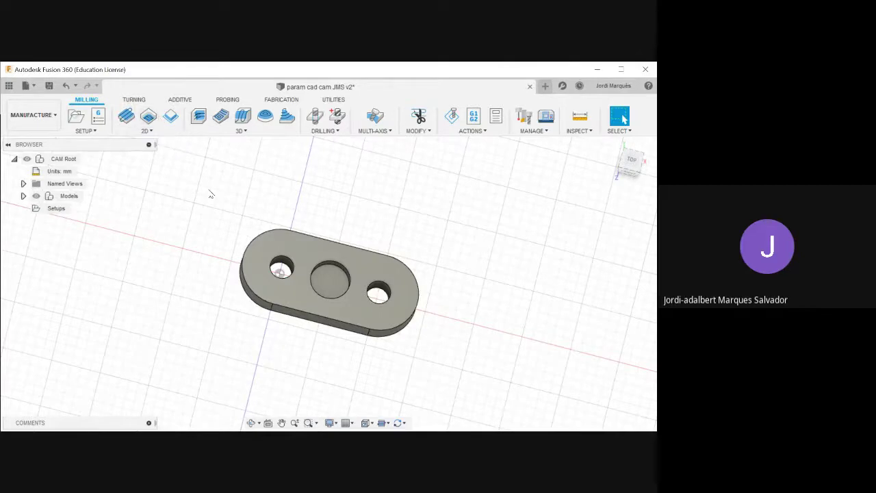
middle_click_drag(219, 208, 281, 278, "shift")
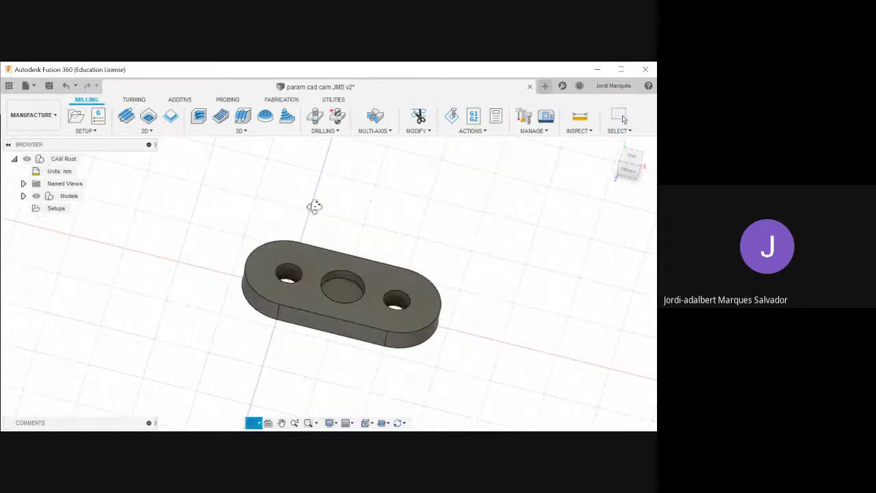
scroll(298, 267, "up", 3)
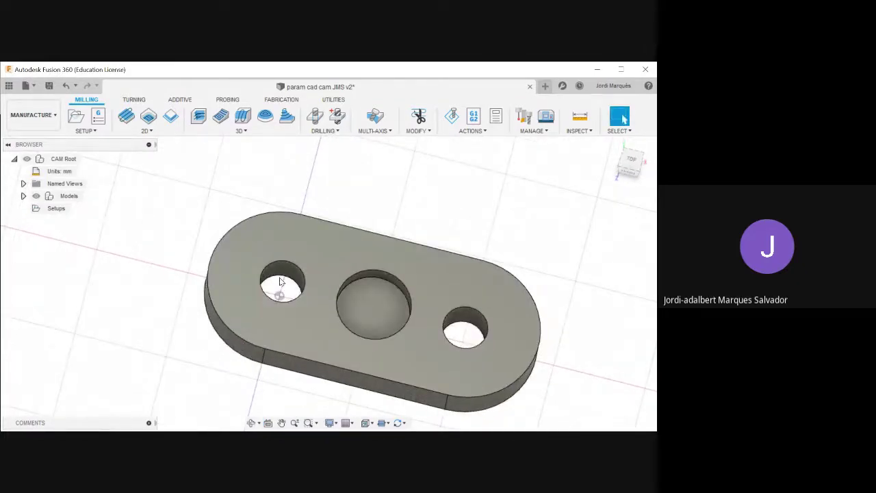
middle_click_drag(280, 281, 306, 286, "shift")
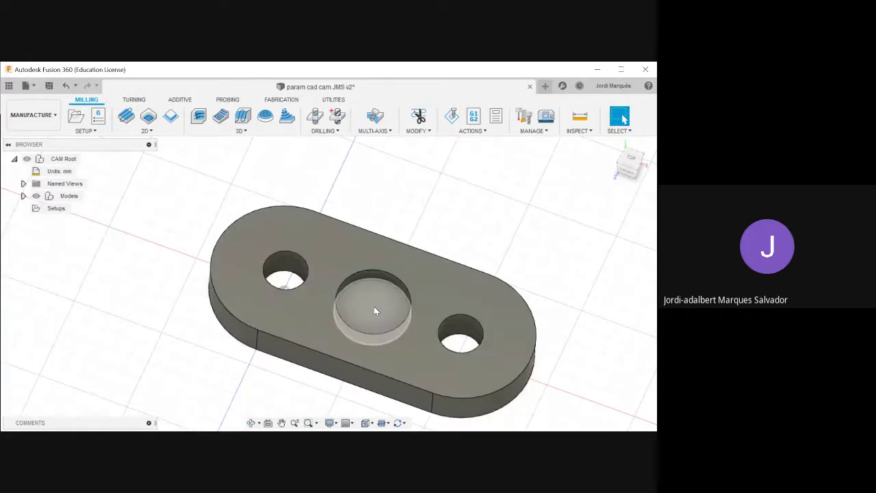
scroll(293, 274, "down", 2)
scroll(293, 274, "down", 2)
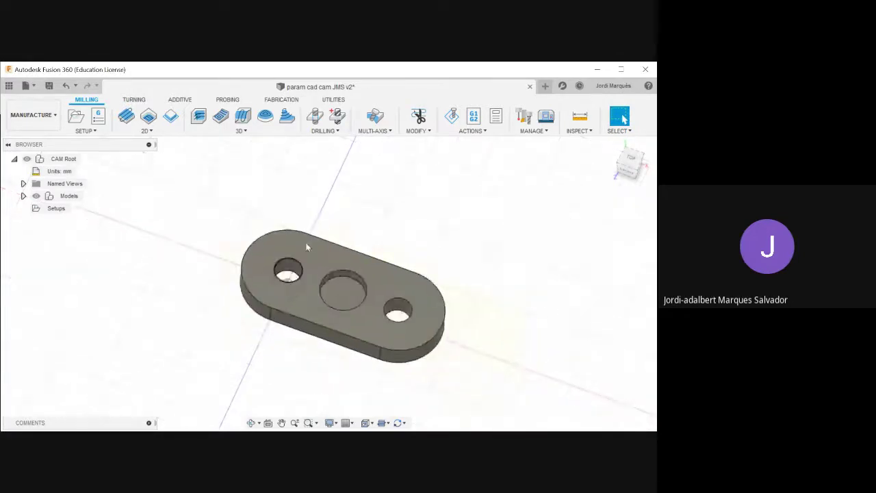
middle_click_drag(307, 246, 341, 246, "shift")
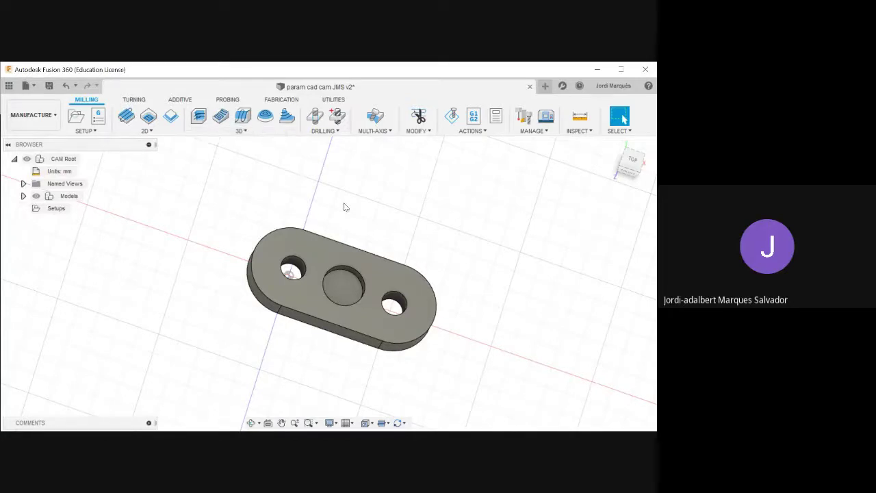
mouse_move(343, 205)
middle_mouse_down("shift")
mouse_move(317, 182)
mouse_move(342, 185)
mouse_move(339, 192)
middle_mouse_up("shift")
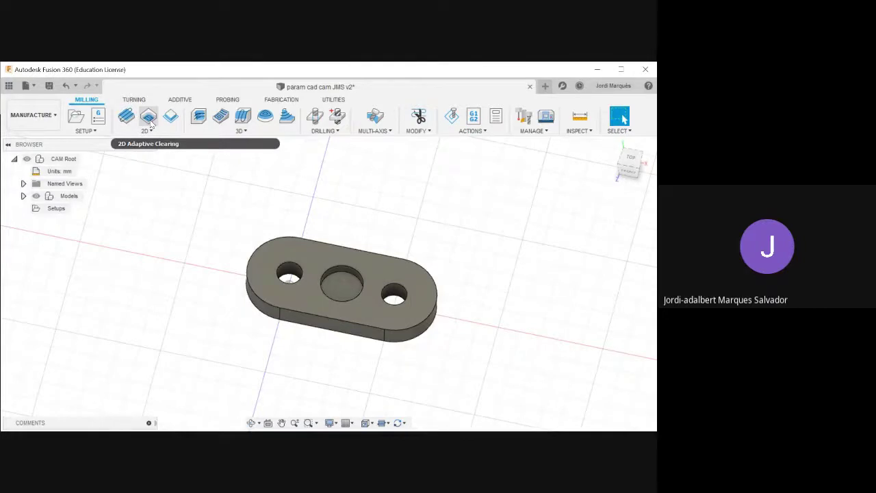
Compare the available 2D and 3D milling strategies for machining the link.
left_click(226, 131)
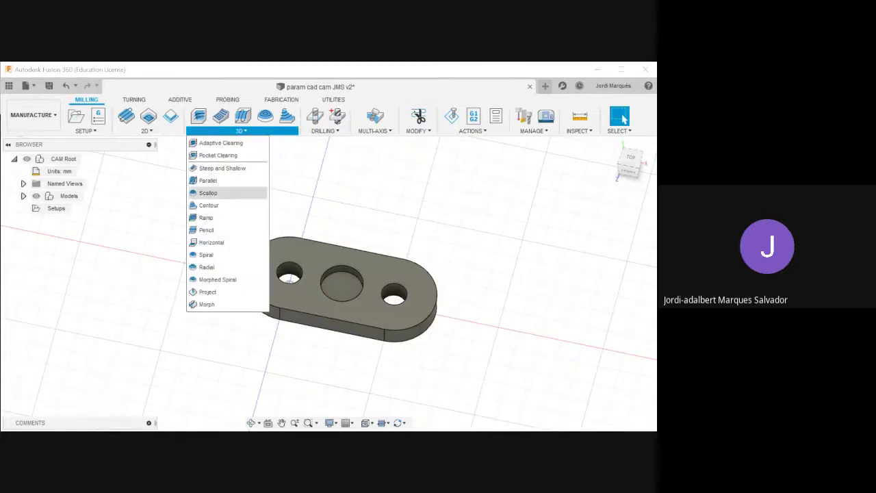
left_click(146, 130)
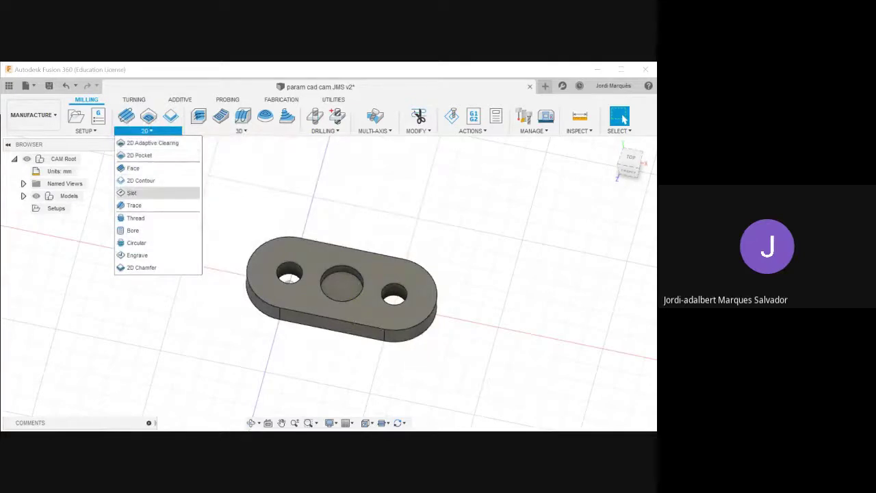
left_click(232, 131)
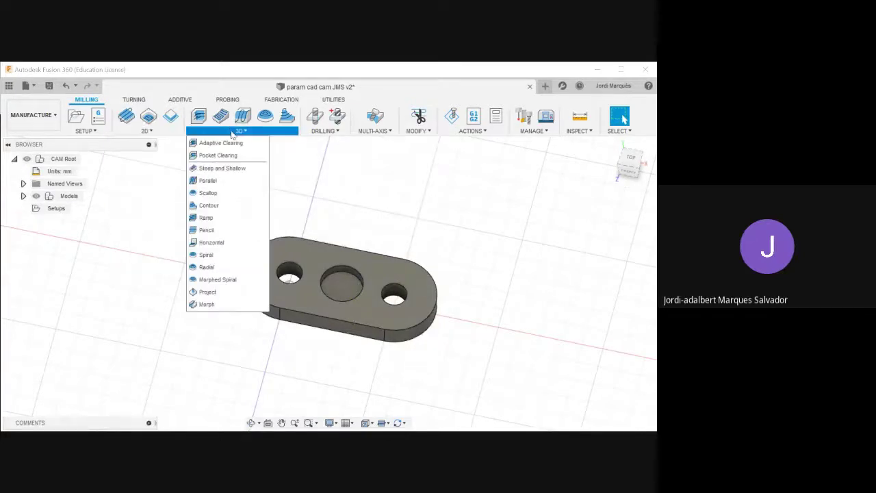
left_click(145, 130)
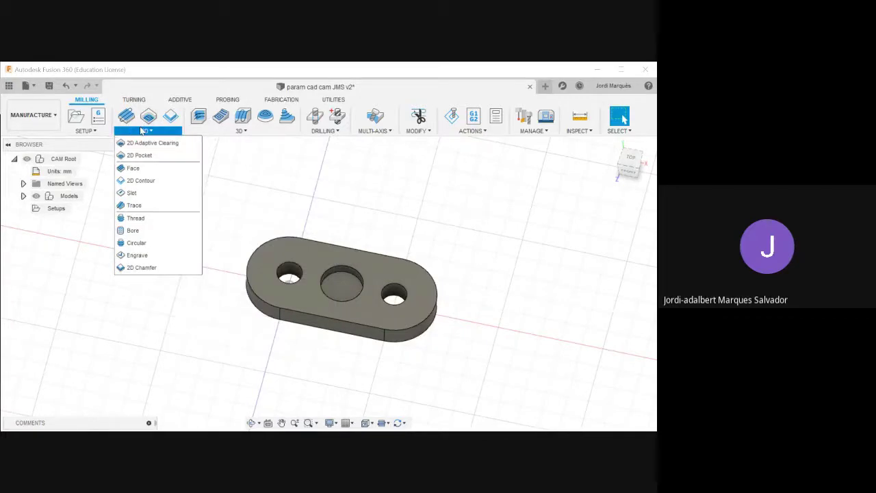
Create a new milling setup for the link and open its stock settings.
left_click(349, 200)
mouse_move(350, 201)
middle_mouse_down("shift")
mouse_move(358, 213)
mouse_move(361, 188)
mouse_move(346, 188)
middle_mouse_up("shift")
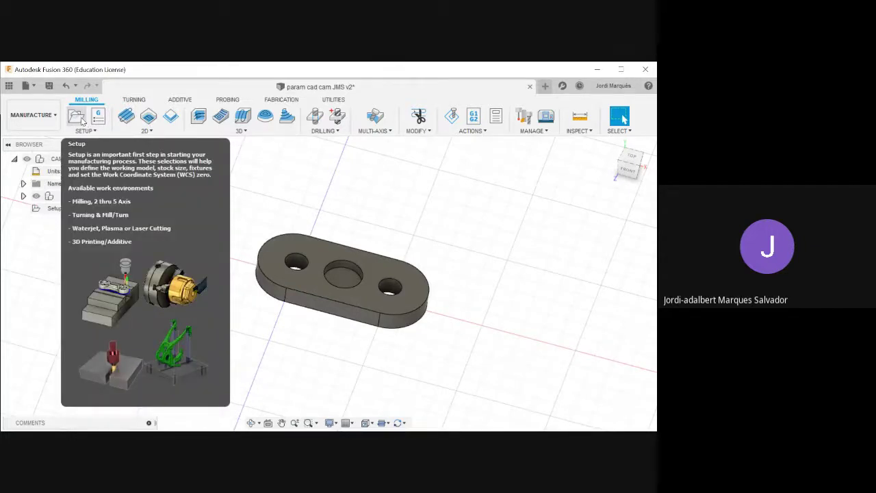
left_click(78, 117)
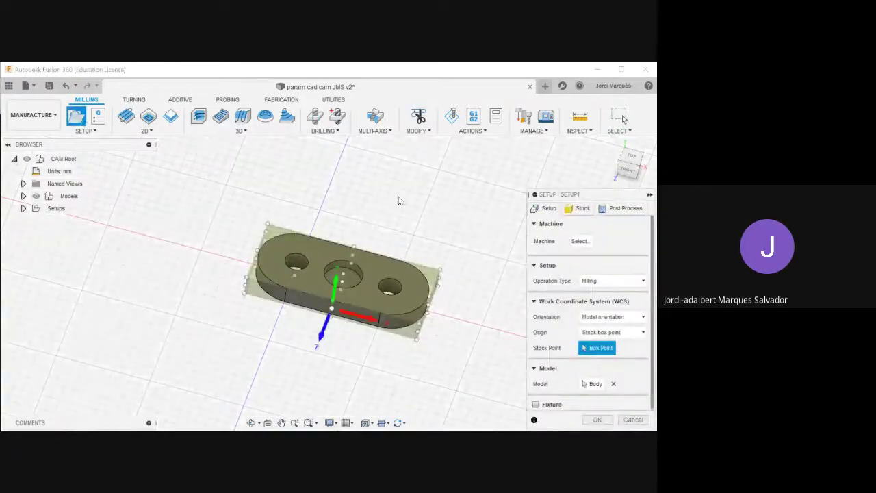
middle_click_drag(274, 344, 229, 336, "shift")
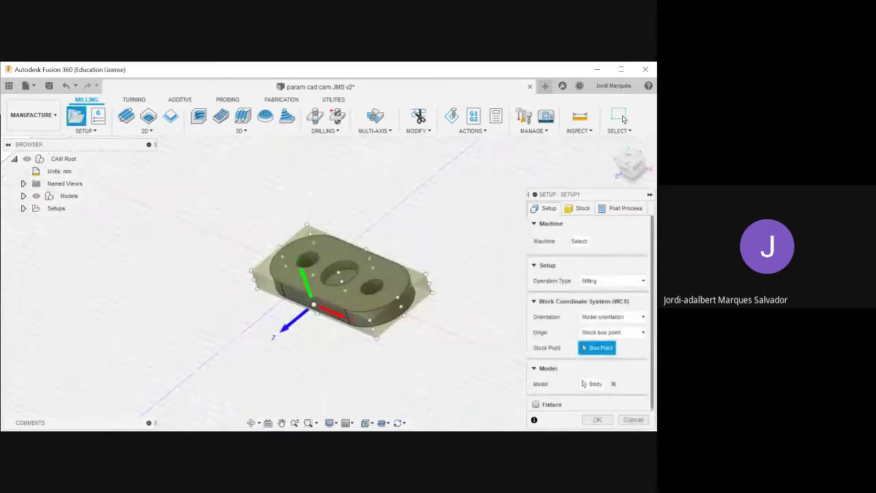
left_click(578, 208)
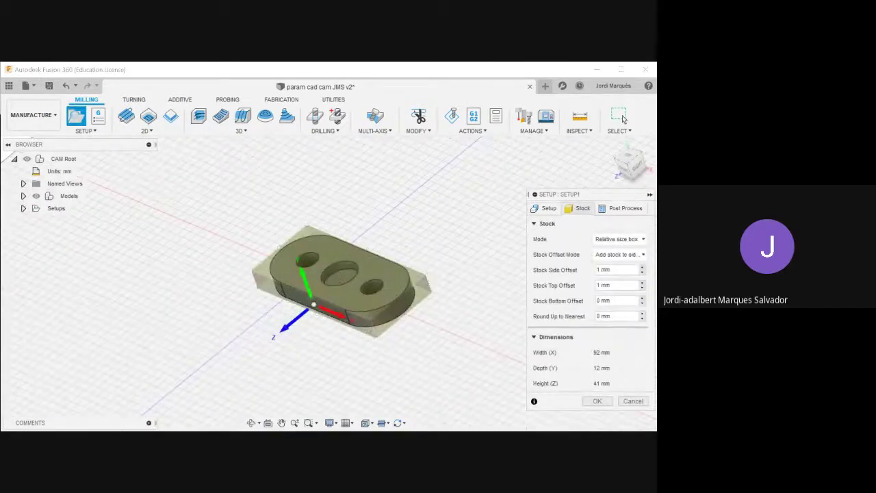
Examine the relative size box stock around the link and review the available stock modes and offset modes.
scroll(417, 281, "up", 10)
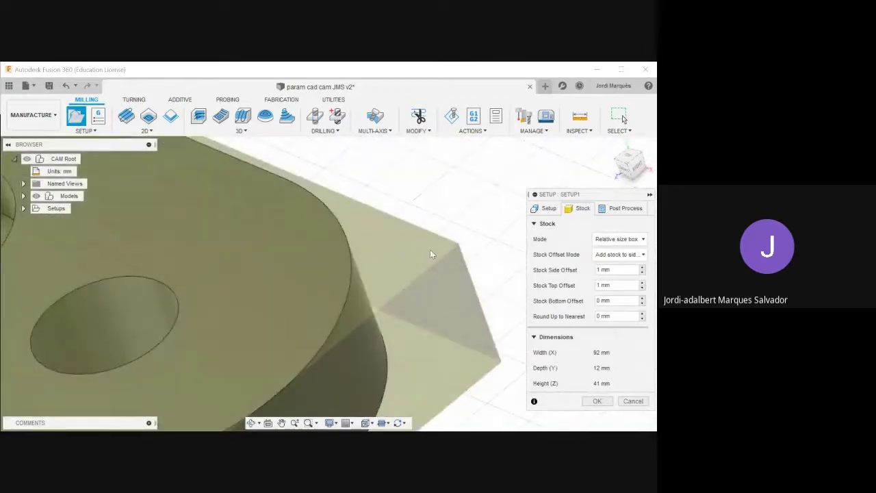
scroll(431, 251, "down", 10)
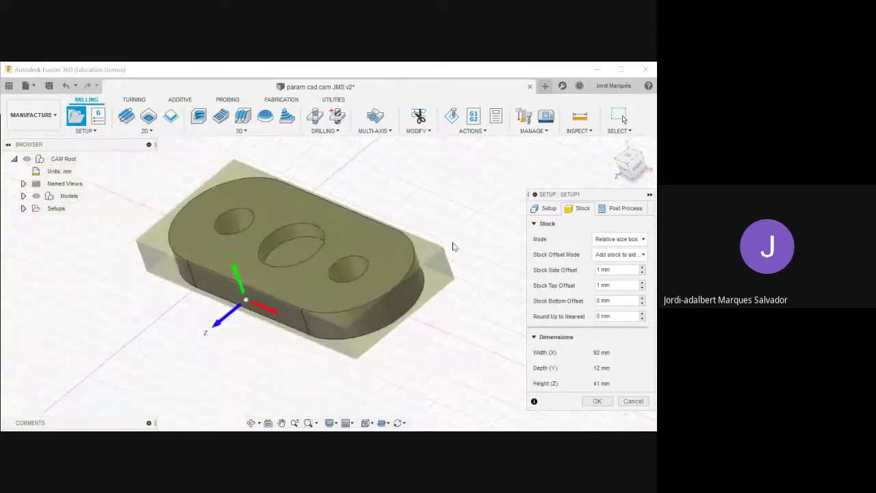
mouse_move(452, 244)
middle_mouse_down("shift")
mouse_move(462, 262)
mouse_move(459, 249)
middle_mouse_up("shift")
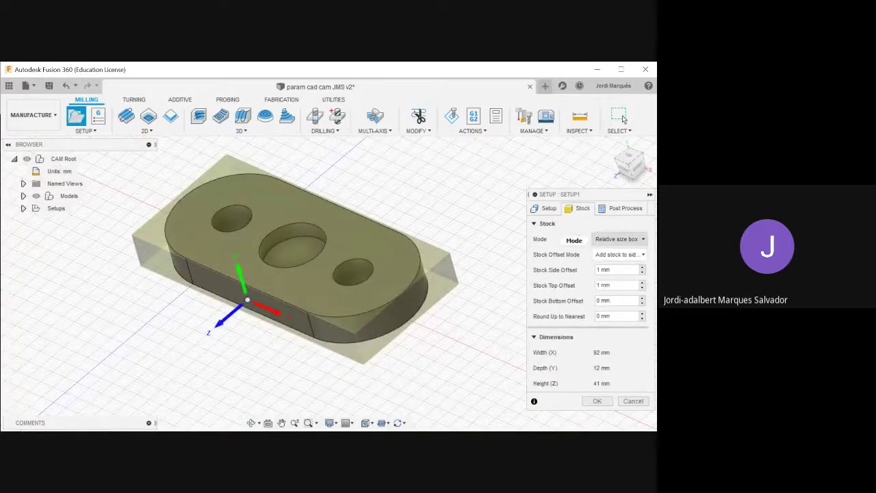
left_click(618, 239)
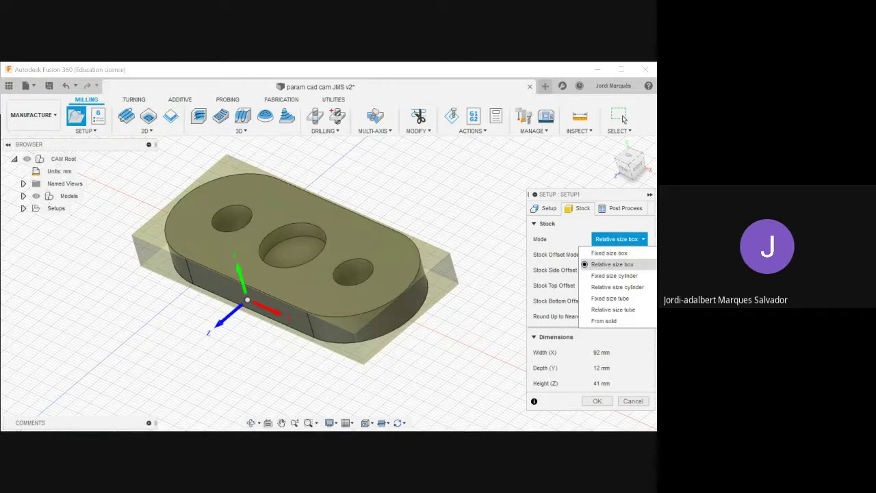
left_click(612, 264)
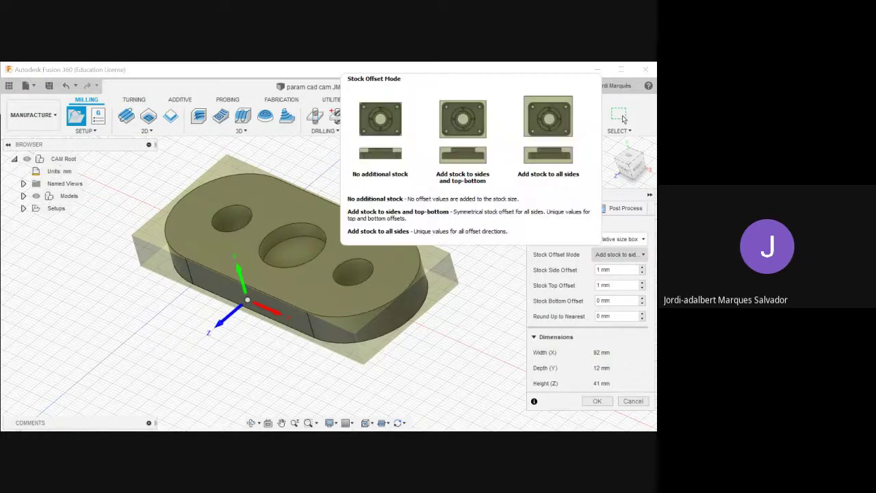
left_click(619, 254)
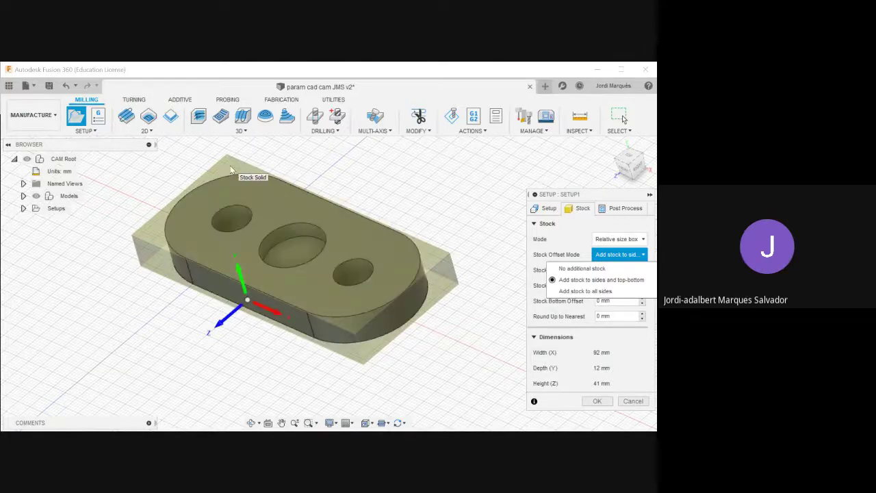
middle_click_drag(139, 290, 161, 208, "shift")
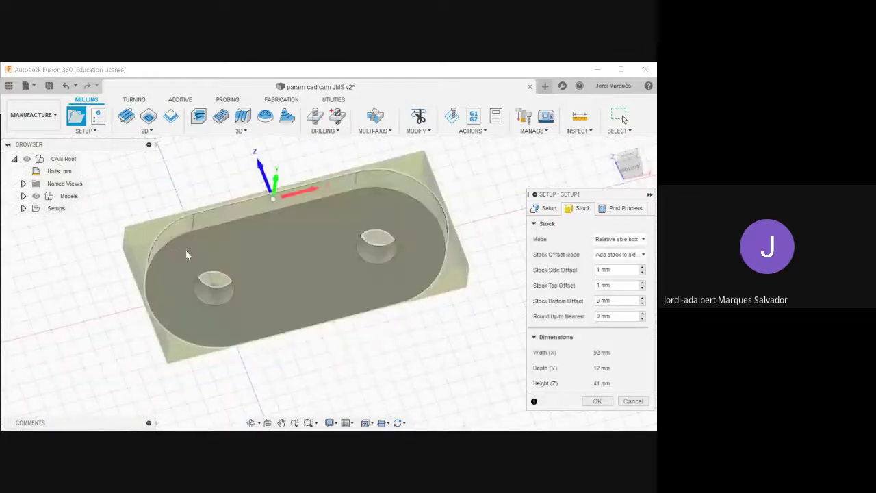
middle_click_drag(186, 250, 198, 264, "shift")
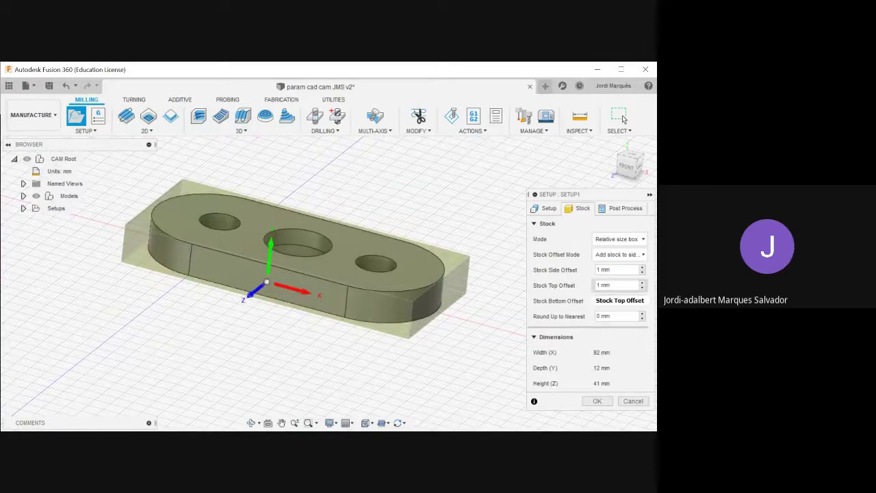
middle_click_drag(434, 299, 428, 323, "shift")
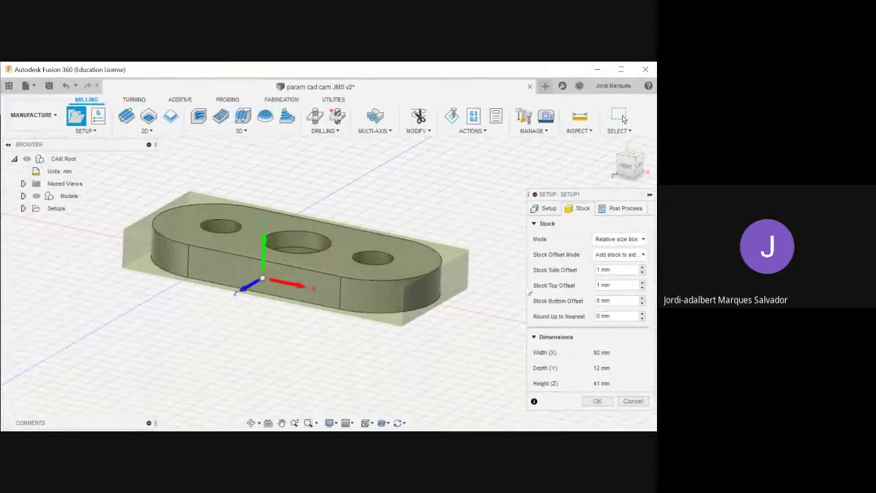
middle_click_drag(498, 299, 499, 284, "shift")
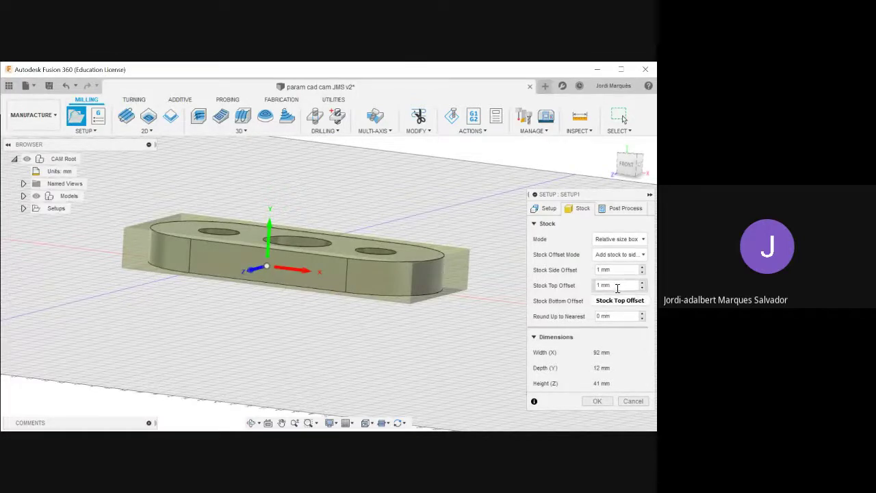
left_click(624, 241)
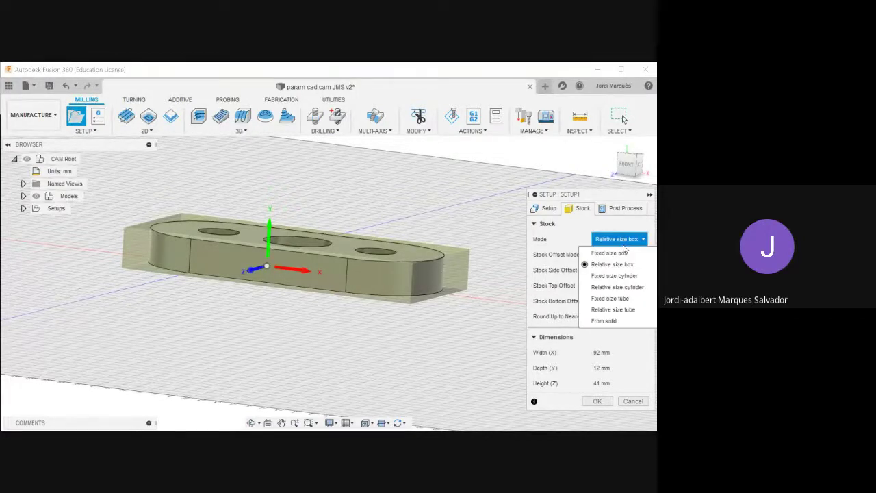
left_click(580, 231)
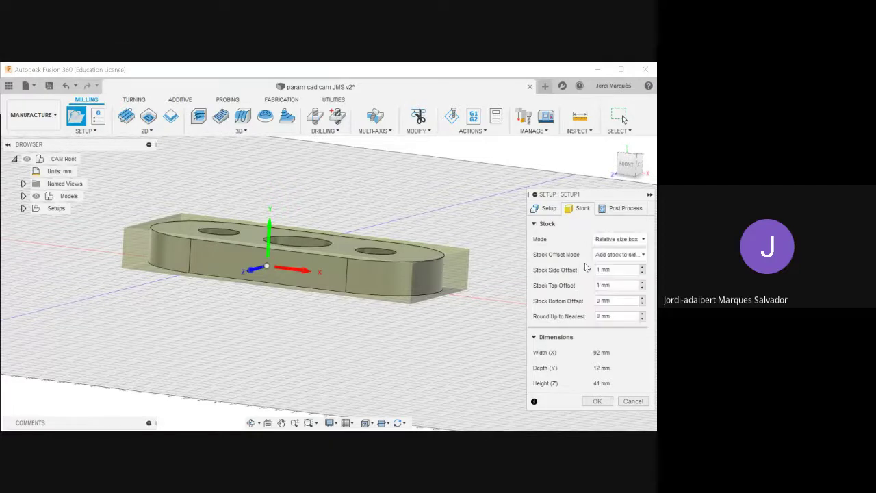
Try a stock top offset of 20 mm and check in which direction the stock grows.
left_click(619, 287)
key("BackSpace")
key("BackSpace")
key("BackSpace")
key("BackSpace")
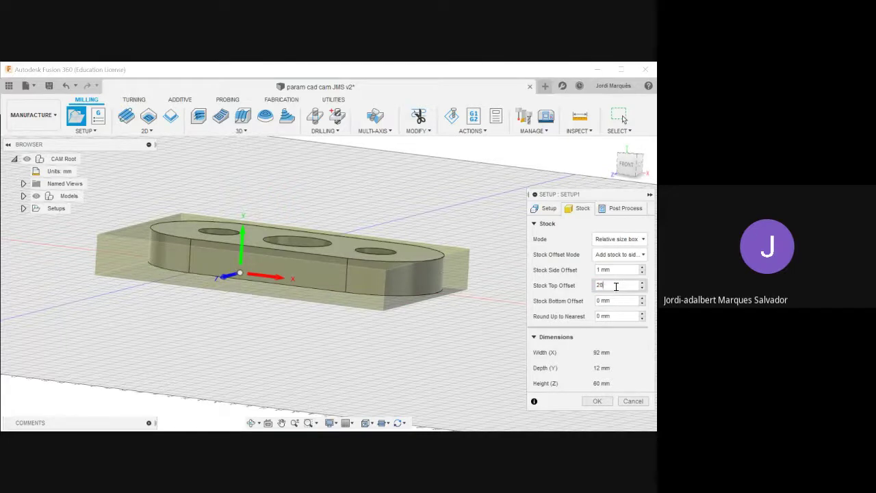
middle_click_drag(471, 232, 470, 239, "shift")
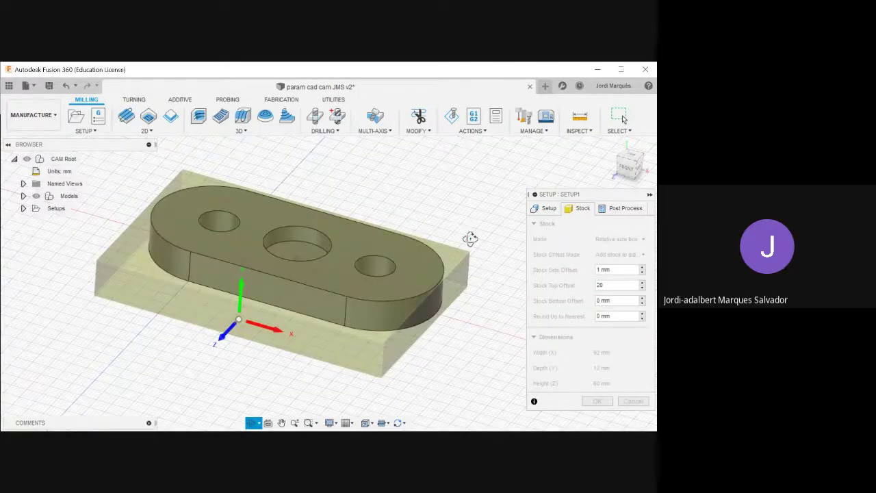
Set the stock top offset to 1 mm and check the stock box against the Z axis direction.
double_click(628, 284)
type("1")
middle_click_drag(476, 336, 462, 297, "shift")
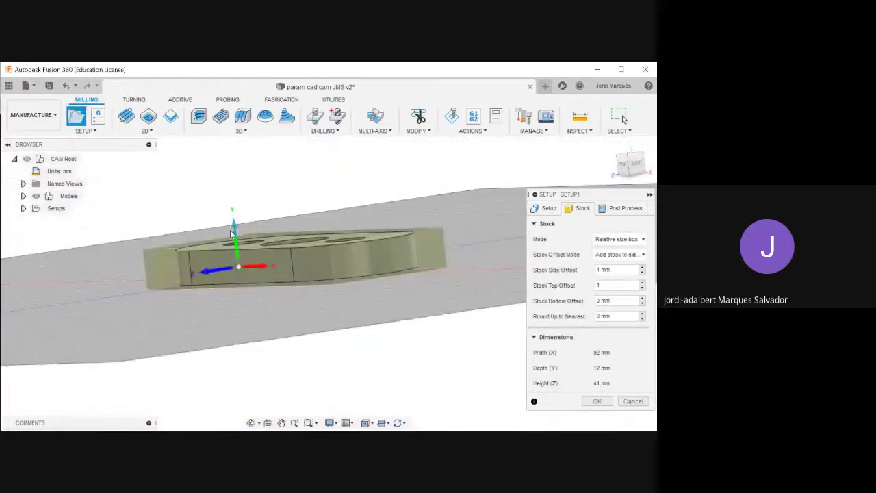
middle_click_drag(209, 283, 222, 302, "shift")
Orient the work coordinate system by Z axis/plane and X axis, using the link's upper face for Z and its long straight edge for X.
left_click(548, 208)
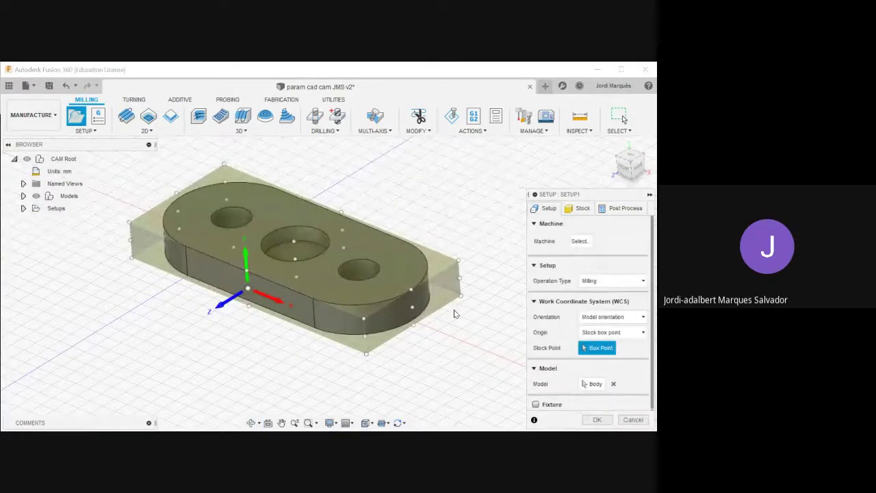
middle_click_drag(454, 314, 333, 254, "shift")
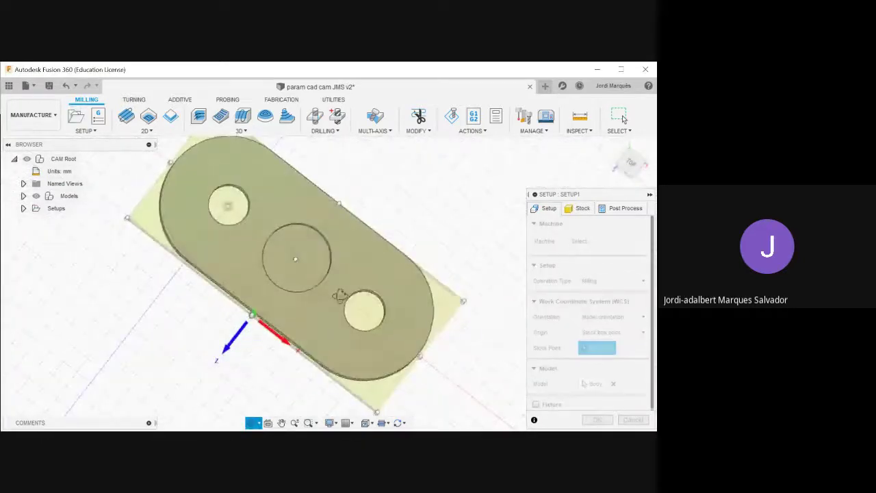
left_click(229, 207)
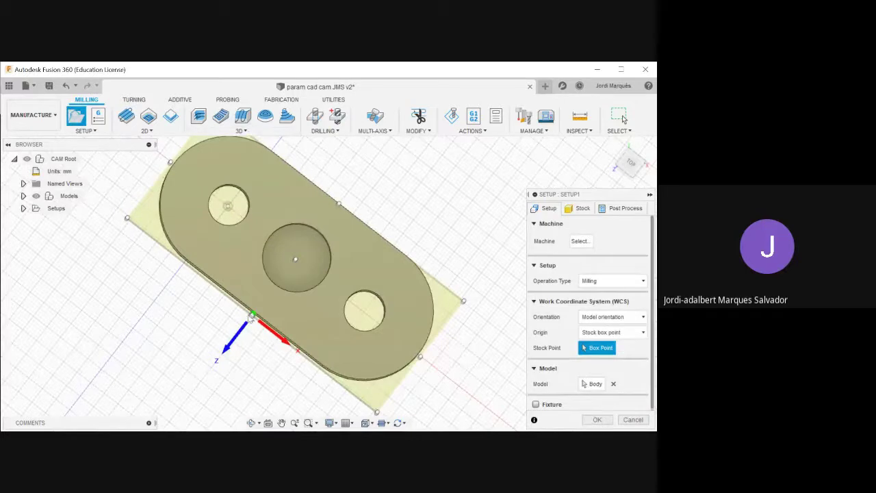
middle_click_drag(446, 262, 447, 228, "shift")
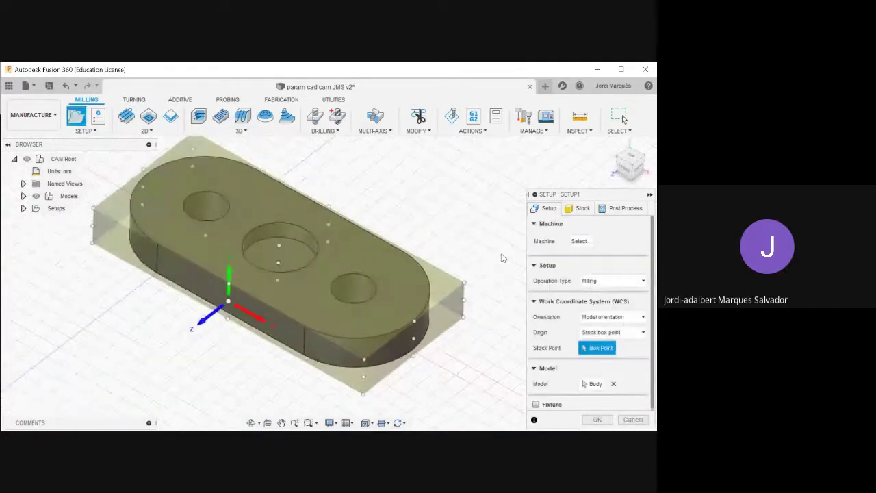
left_click(612, 317)
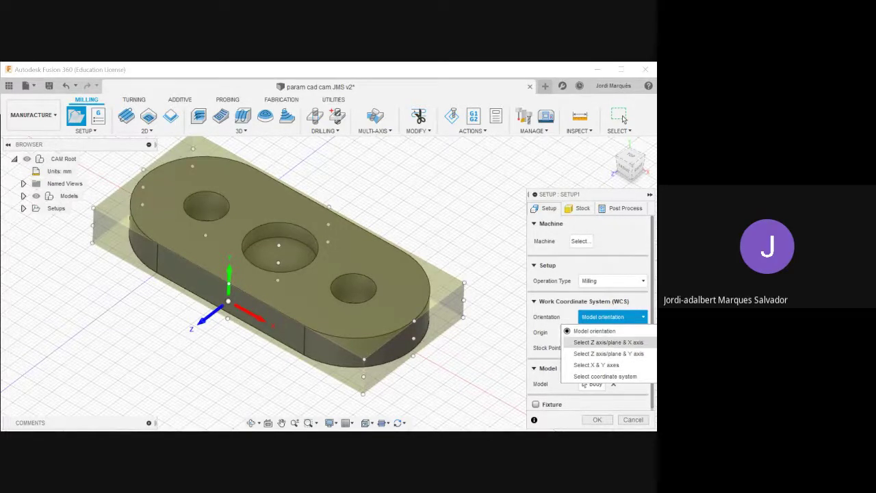
left_click(606, 353)
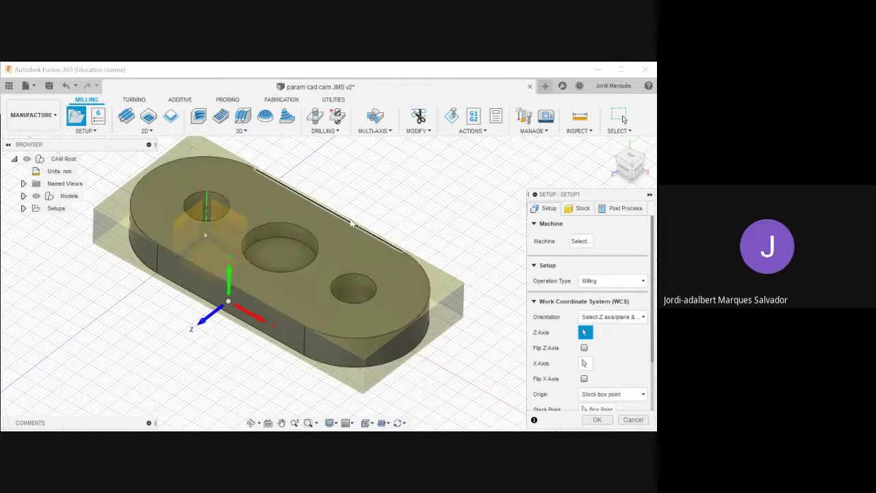
left_click(383, 256)
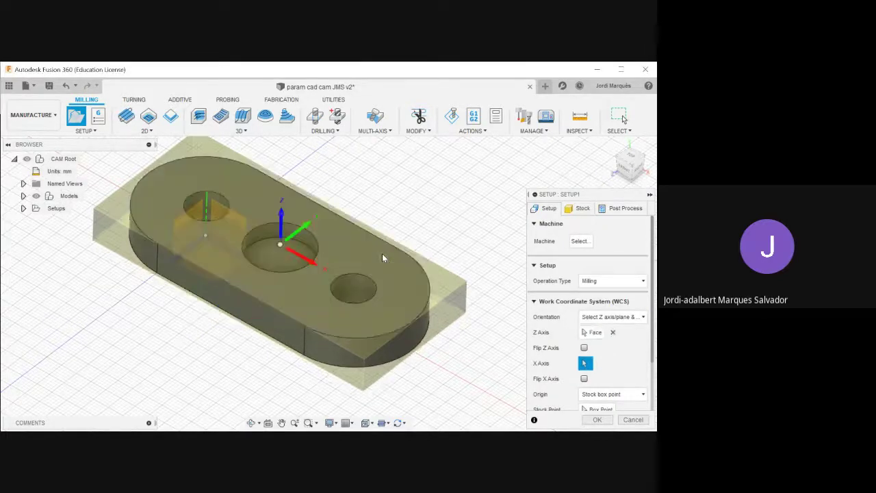
middle_click_drag(417, 223, 470, 281, "shift")
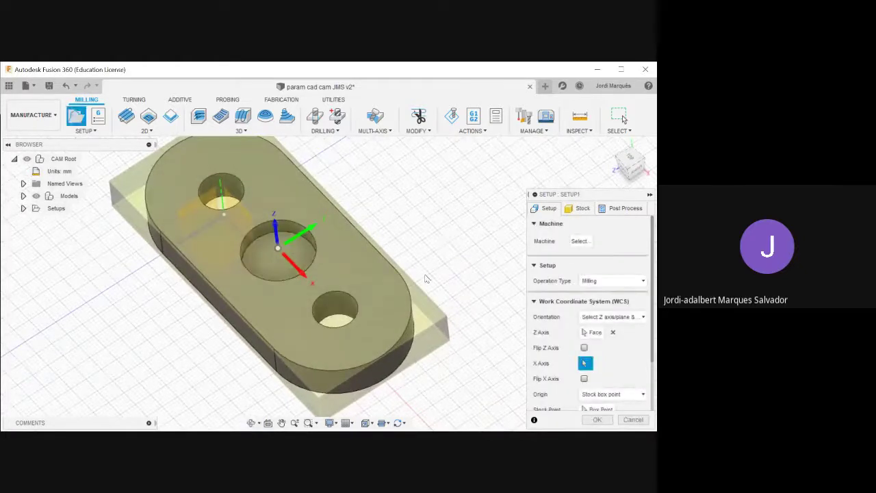
left_click(254, 326)
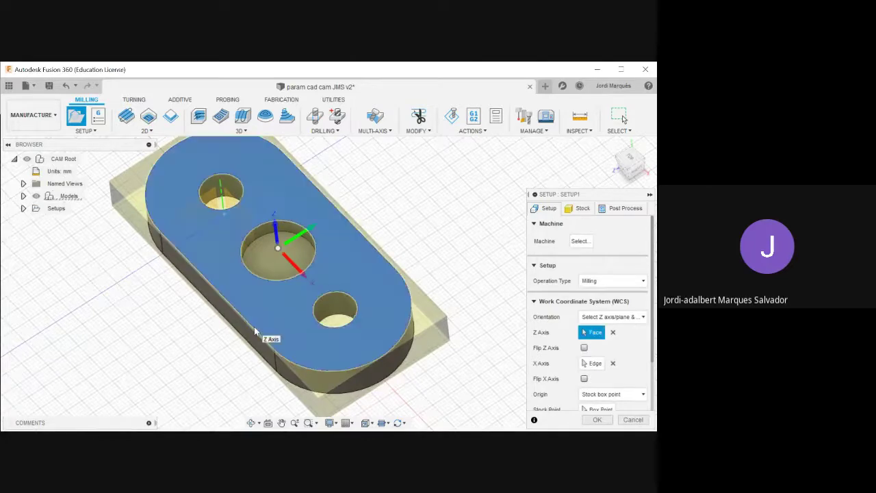
Examine the directions of the X, Y and Z axes and the origin position relative to the link and its stock.
middle_click_drag(452, 226, 439, 196, "shift")
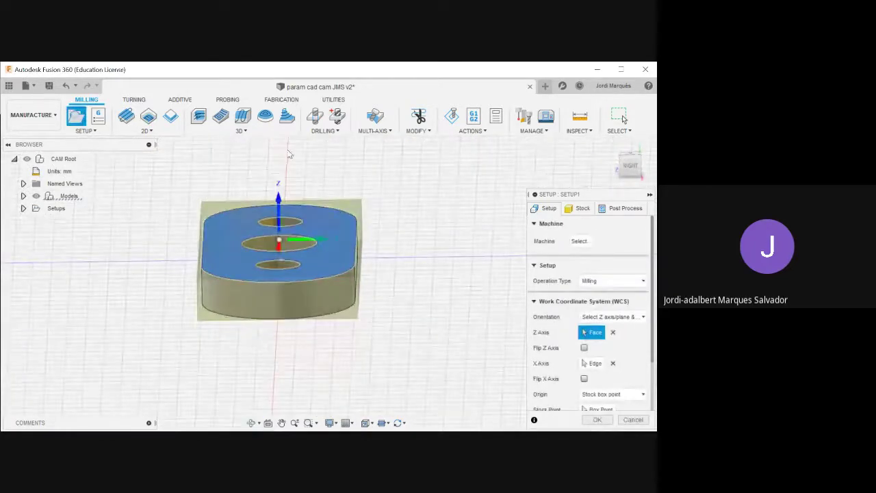
middle_click_drag(426, 235, 434, 290, "shift")
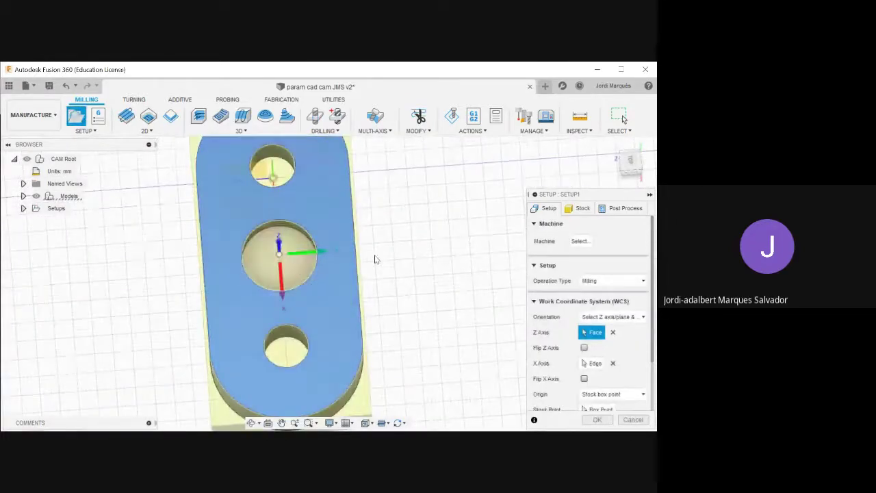
middle_click_drag(375, 259, 459, 270, "shift")
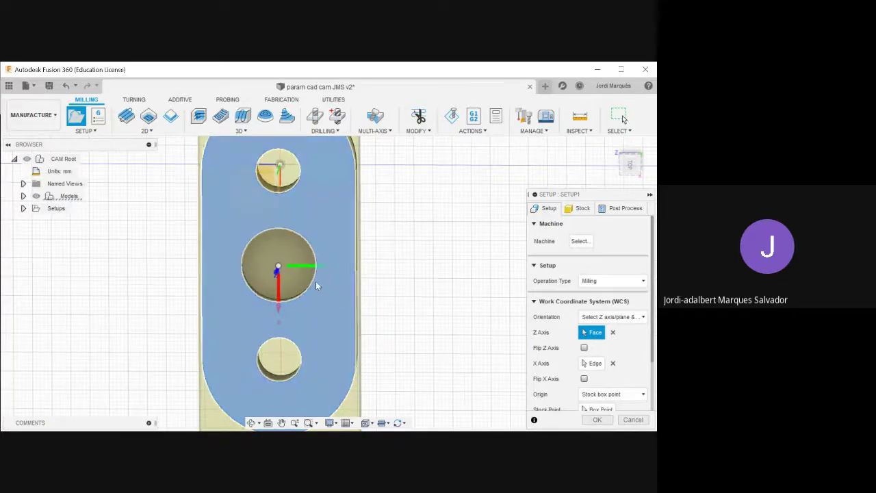
scroll(316, 282, "down", 4)
middle_click_drag(393, 260, 395, 234, "shift")
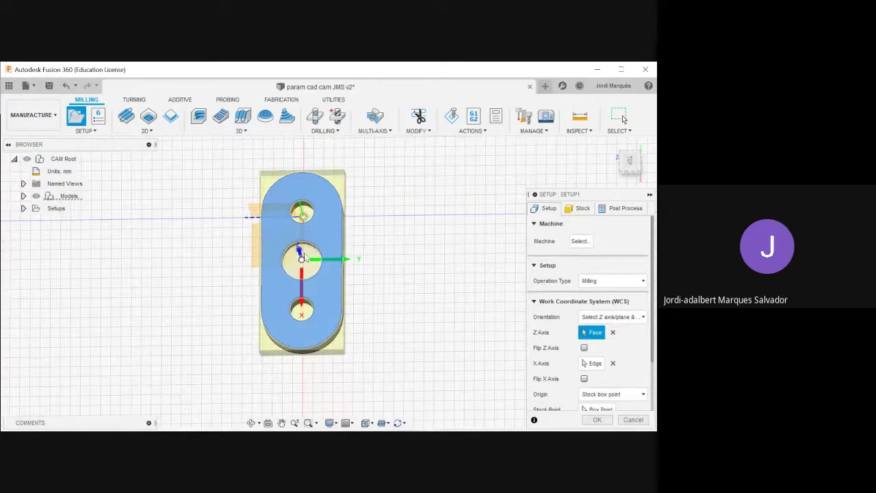
middle_click_drag(357, 273, 385, 254, "shift")
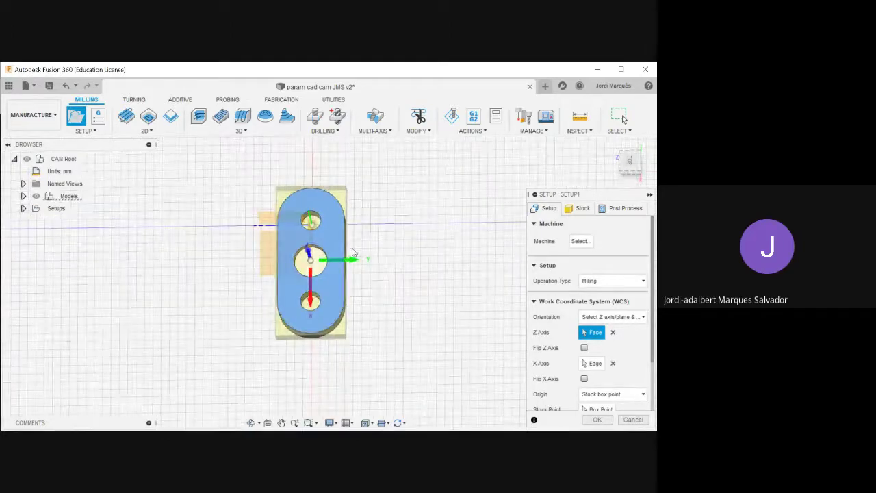
scroll(335, 223, "up", 5)
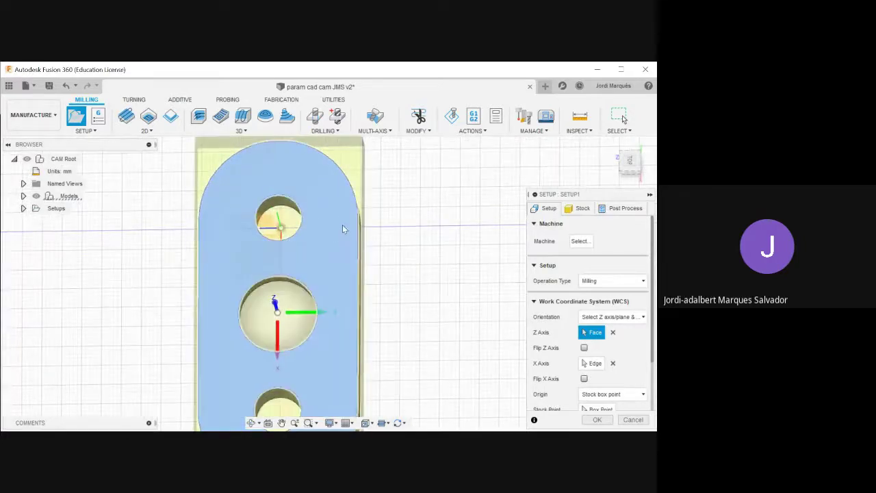
scroll(343, 226, "up", 2)
scroll(343, 226, "down", 5)
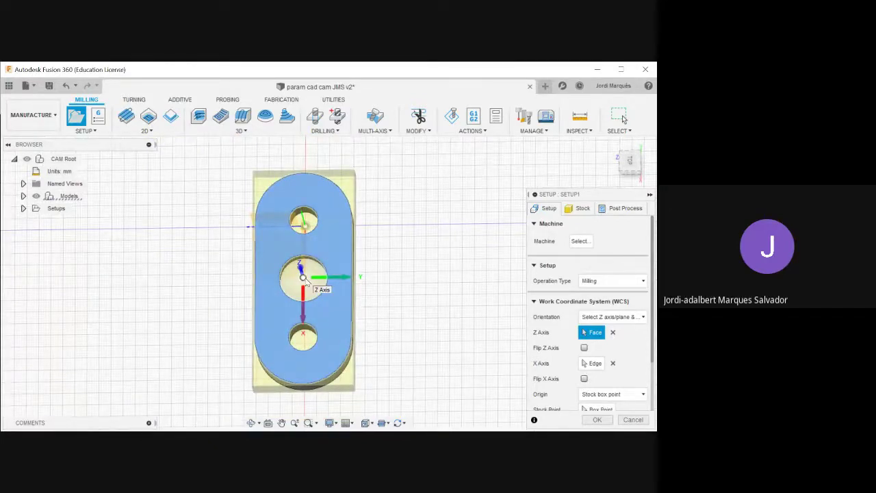
Try stock top offsets of 3 mm and 5 mm and check in which direction the stock grows above the link.
middle_click_drag(327, 301, 456, 272, "shift")
scroll(573, 375, "down", 2)
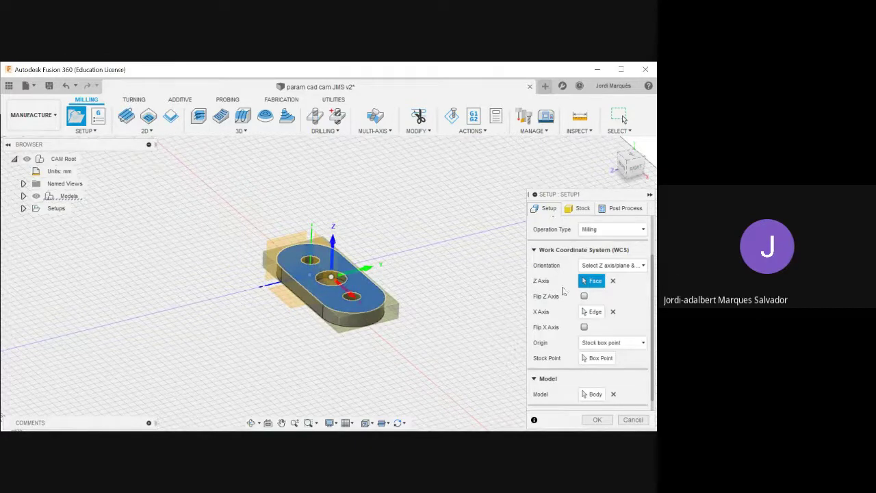
left_click(578, 208)
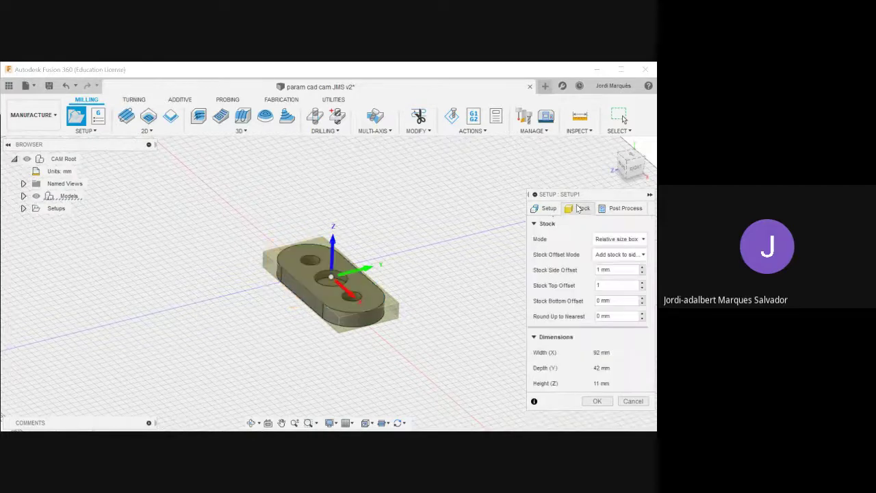
left_click(615, 287)
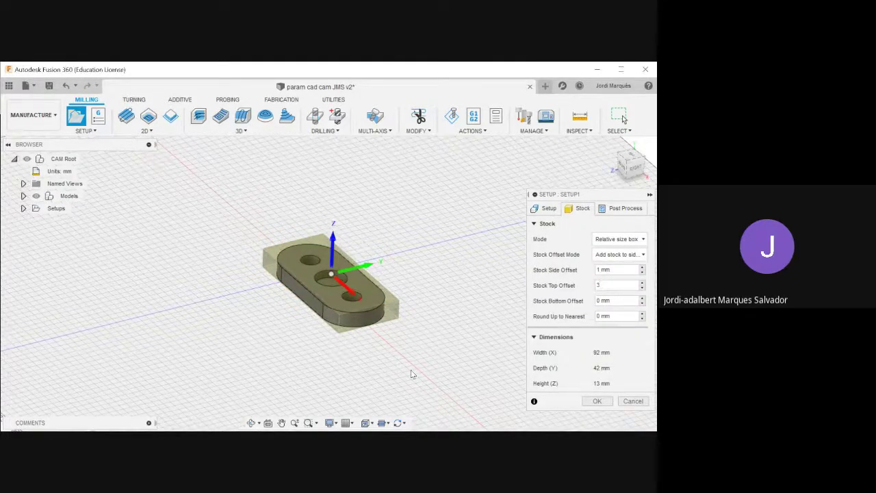
middle_click_drag(412, 371, 447, 354, "shift")
scroll(370, 286, "up", 5)
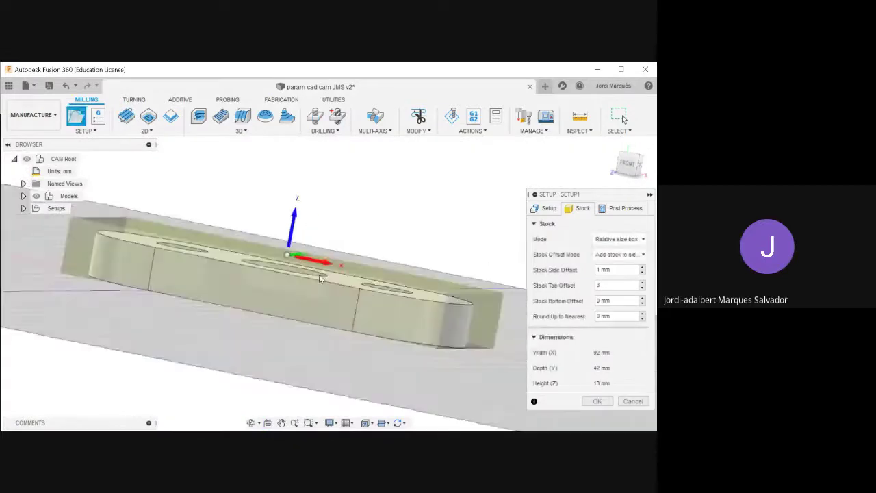
left_click(602, 285)
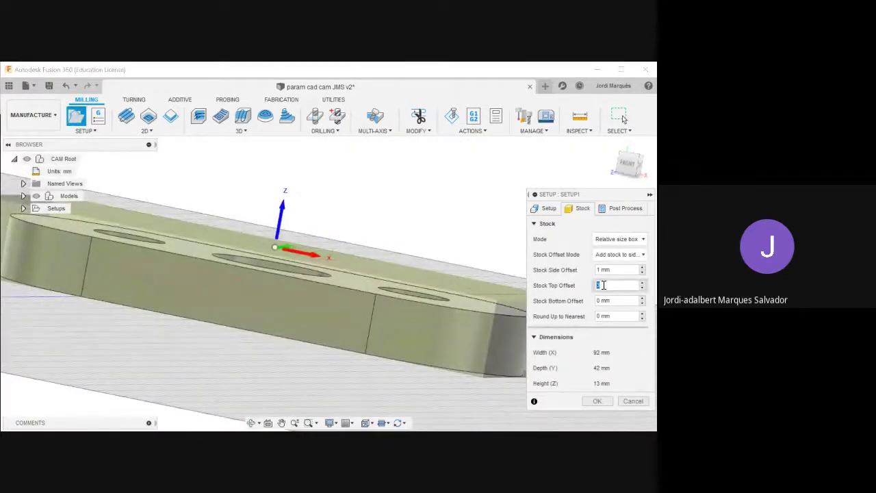
type("5")
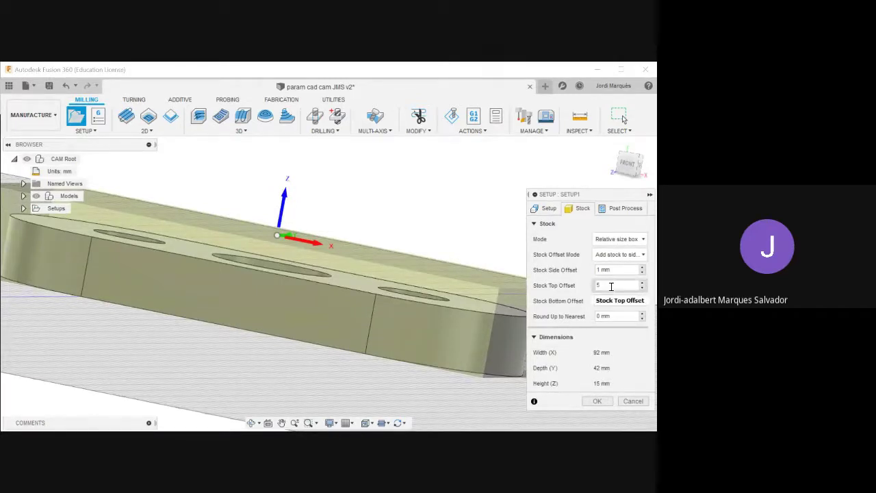
Set the stock top offset to 1 mm and the stock bottom offset to 4 mm.
key("BackSpace")
type("1")
key("Tab")
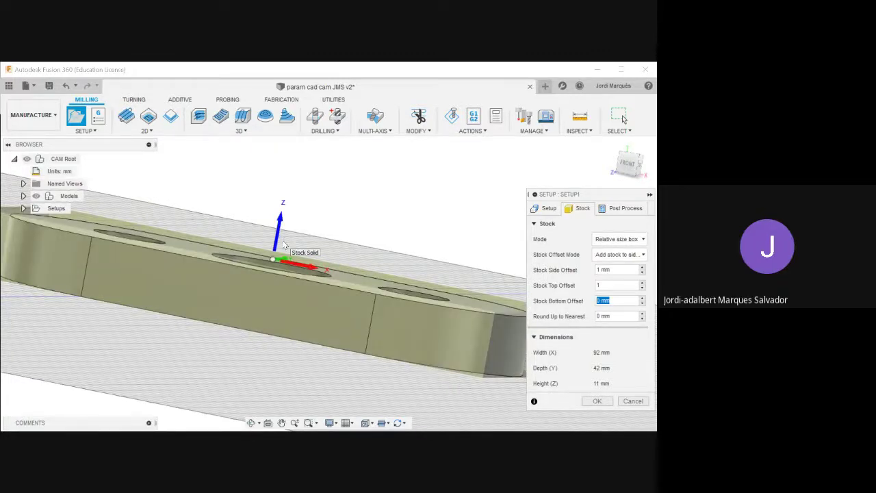
type("5")
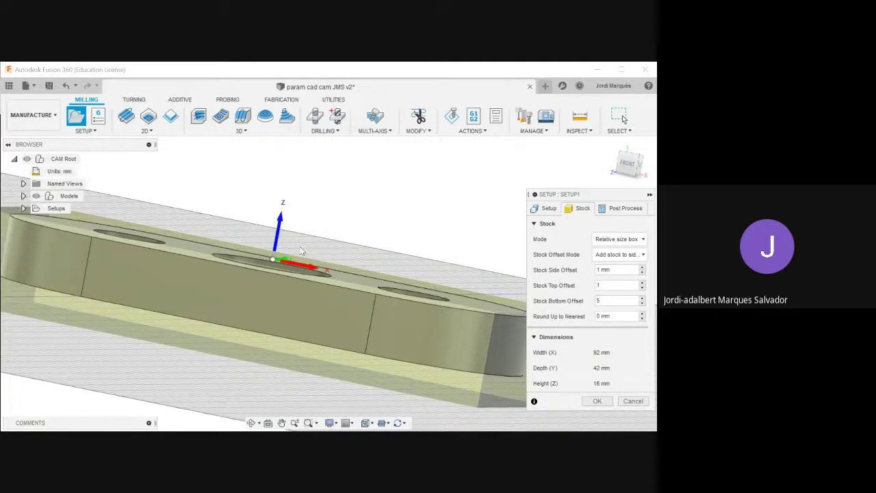
scroll(301, 248, "down", 2)
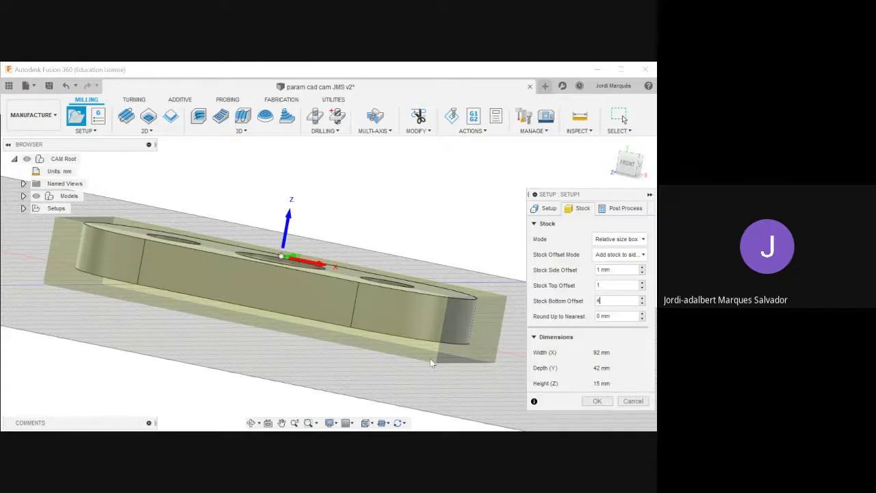
scroll(432, 363, "down", 3)
middle_click_drag(454, 275, 452, 292, "shift")
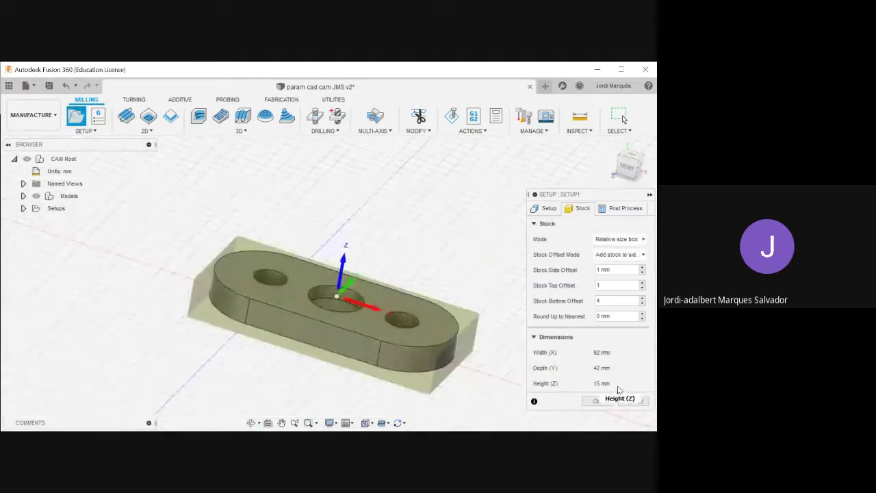
scroll(342, 315, "down", 2)
scroll(472, 292, "down", 1)
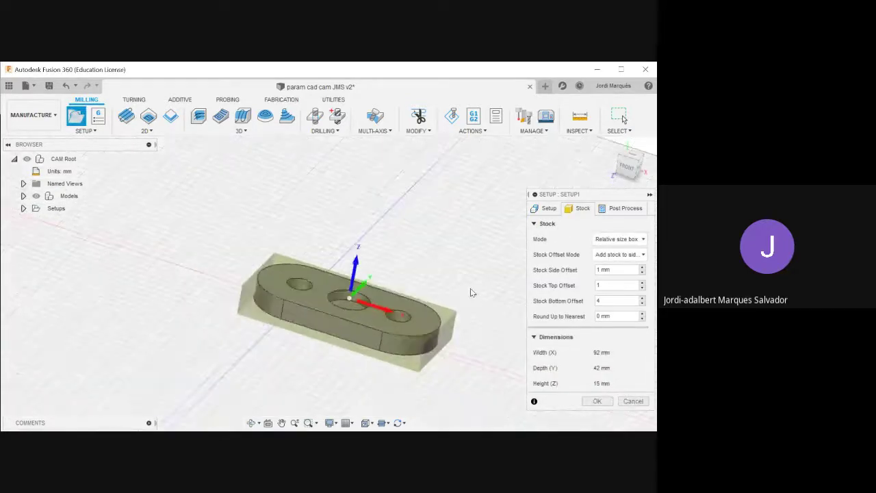
middle_click_drag(472, 293, 449, 302, "shift")
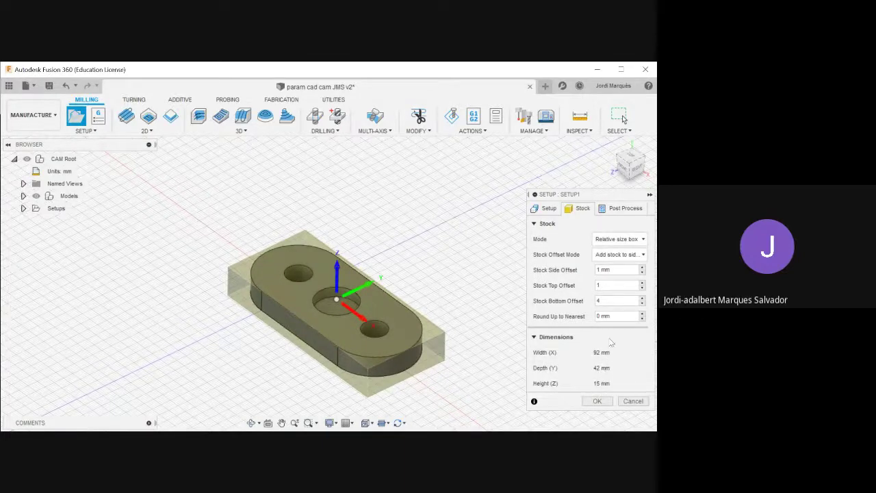
Set the stock side offset to 2.5 mm and accept the milling setup.
left_click(603, 270)
type("2,5")
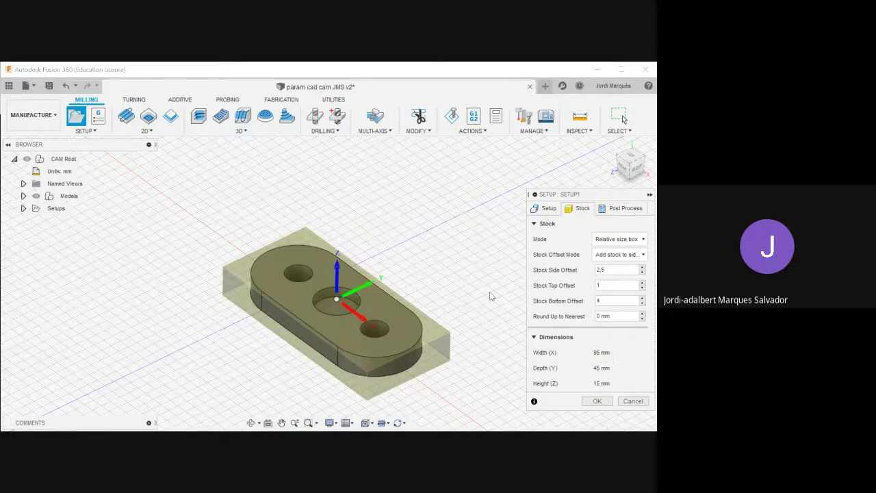
mouse_move(492, 297)
middle_mouse_down("shift")
mouse_move(467, 299)
mouse_move(487, 295)
middle_mouse_up("shift")
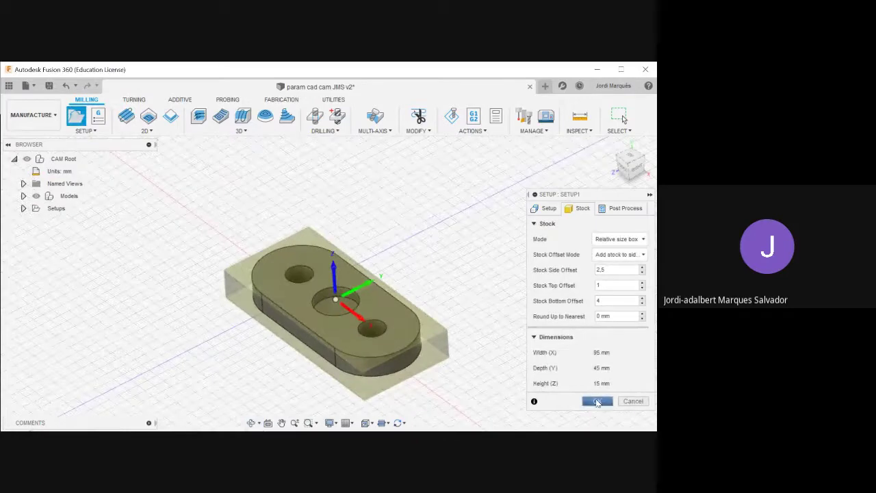
left_click(597, 402)
middle_click_drag(499, 319, 494, 293, "shift")
key("Escape")
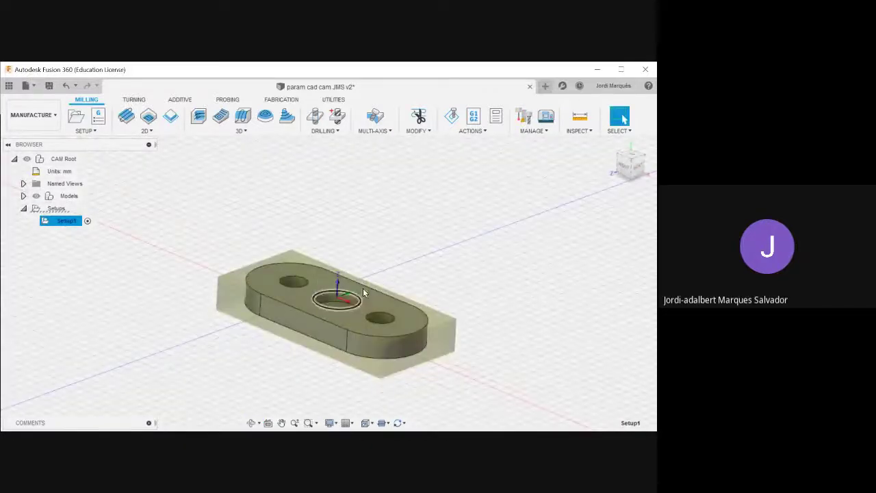
Examine the link inside its stock box from above and at an angle, including the origin and axis directions.
middle_click_drag(437, 283, 411, 344, "shift")
key("Escape")
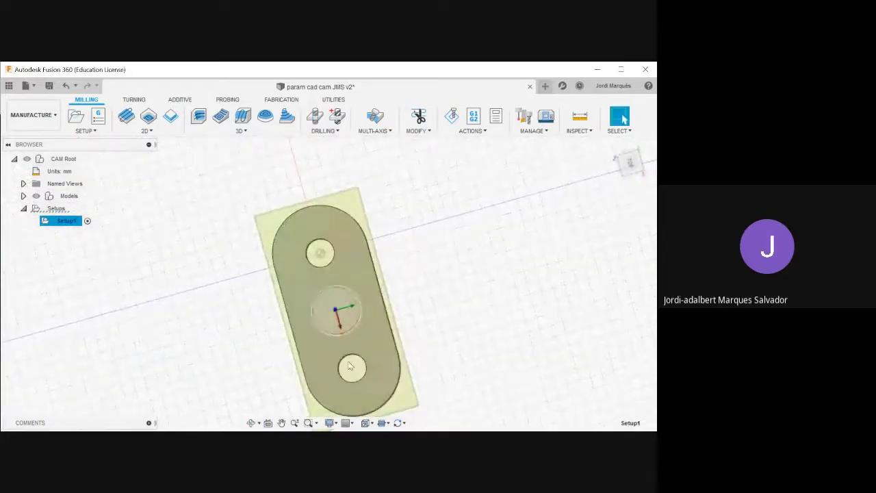
middle_click_drag(383, 255, 469, 267, "shift")
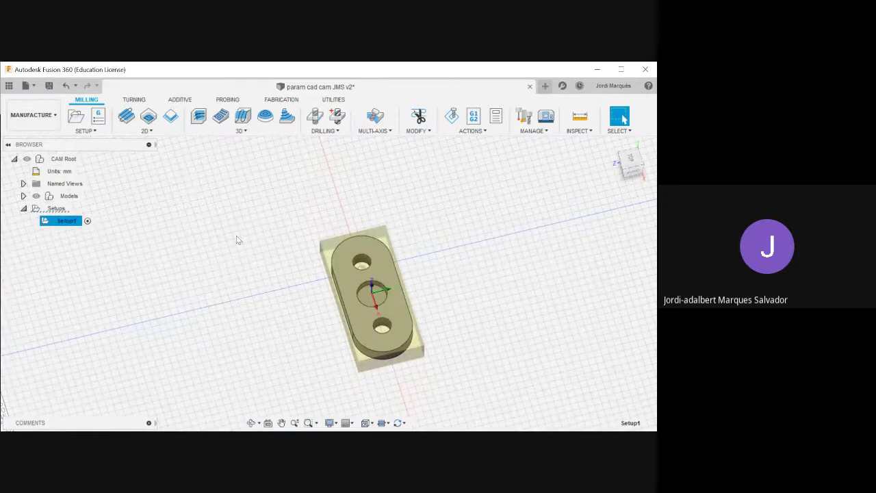
mouse_move(276, 256)
middle_mouse_down("shift")
mouse_move(266, 249)
mouse_move(272, 221)
mouse_move(284, 223)
mouse_move(276, 228)
mouse_move(322, 290)
mouse_move(279, 276)
mouse_move(286, 267)
middle_mouse_up("shift")
middle_click_drag(363, 287, 363, 264, "shift")
middle_click_drag(299, 257, 273, 298, "shift")
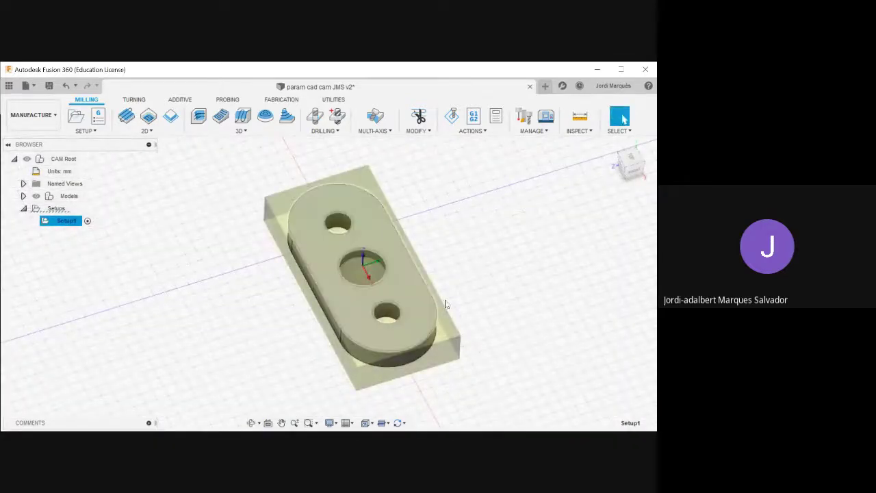
scroll(556, 316, "down", 2)
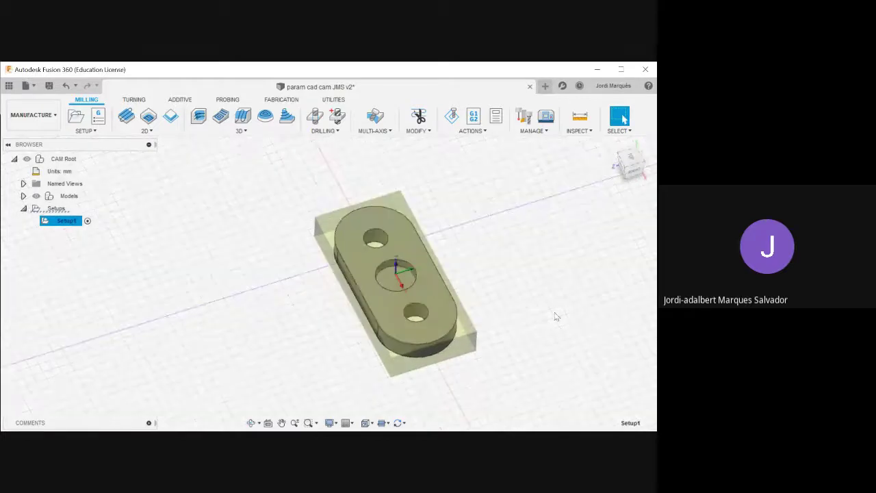
scroll(257, 260, "down", 2)
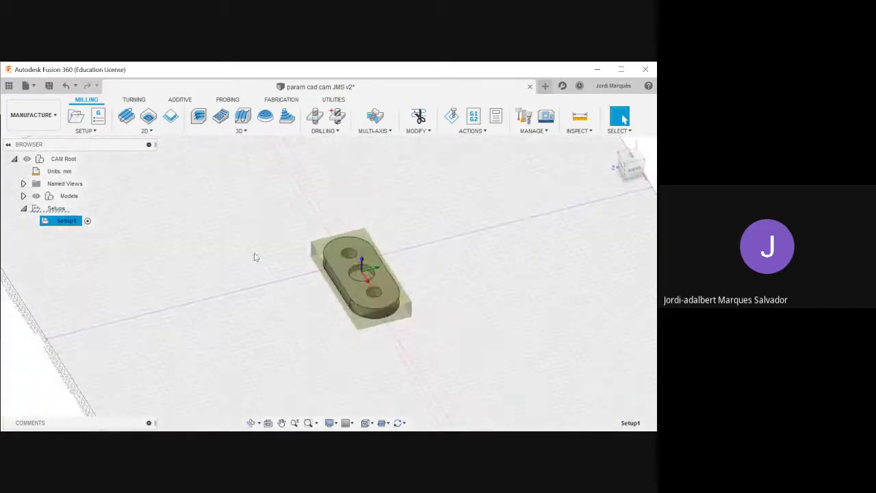
middle_click_drag(283, 245, 289, 297, "shift")
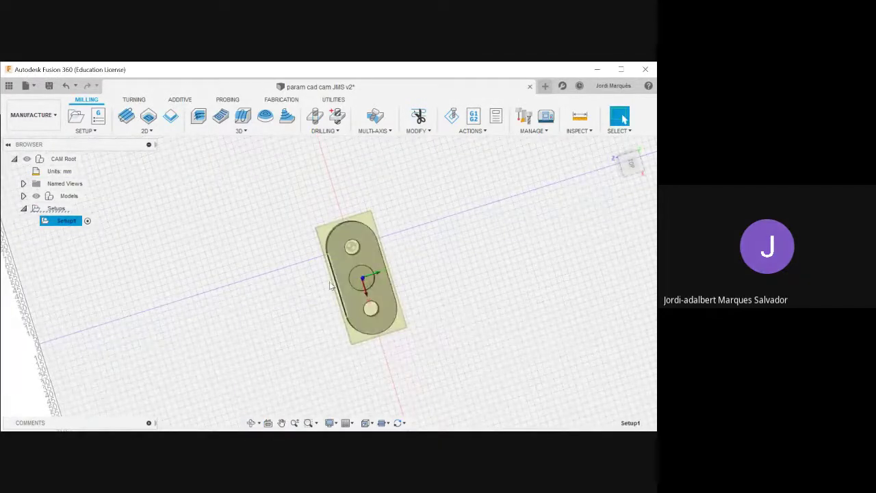
middle_click_drag(371, 355, 376, 284, "shift")
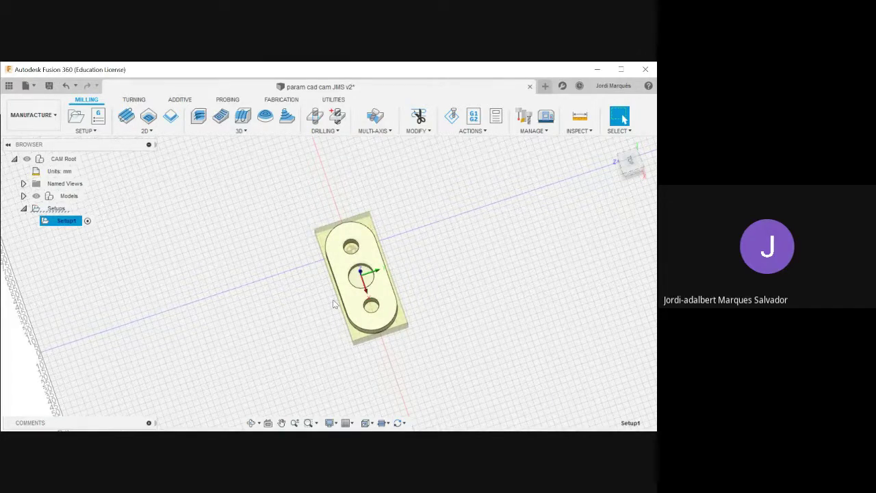
middle_click_drag(402, 335, 459, 304, "shift")
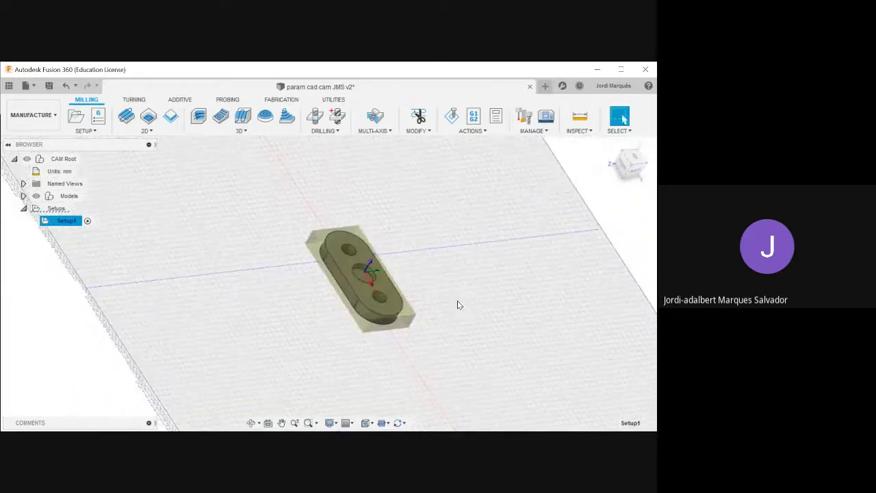
Examine the stock margins beneath and around the link closely, including from the side and from below.
scroll(372, 310, "up", 5)
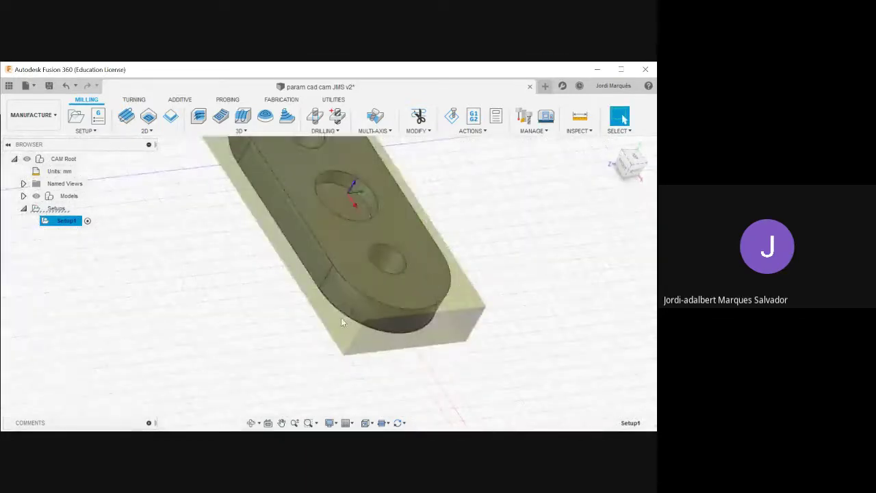
middle_click_drag(341, 318, 319, 306, "shift")
scroll(322, 301, "up", 3)
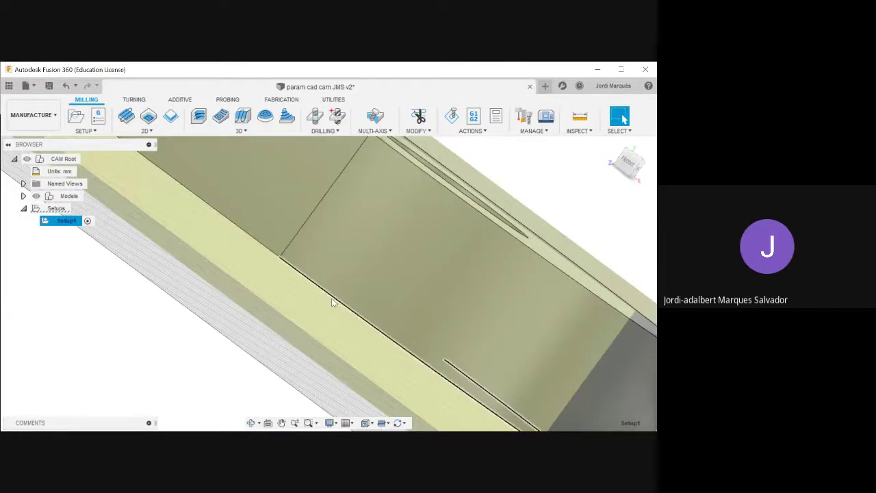
scroll(324, 322, "down", 5)
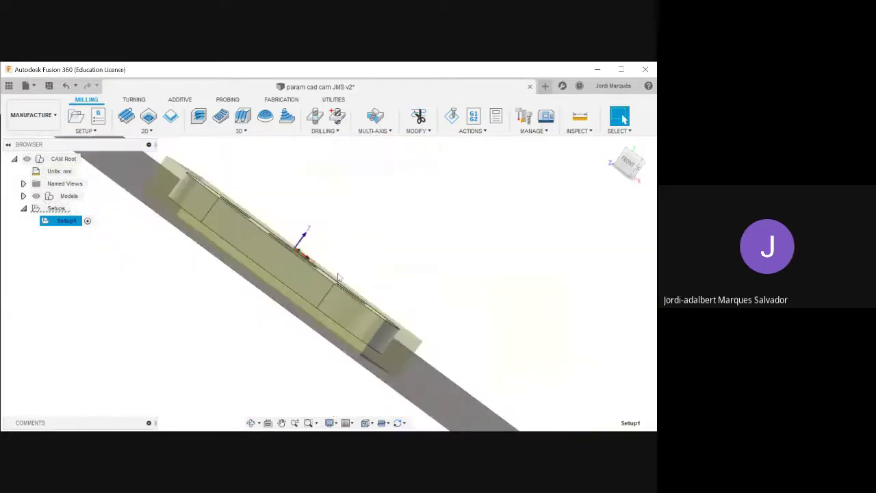
middle_click_drag(347, 226, 413, 349, "shift")
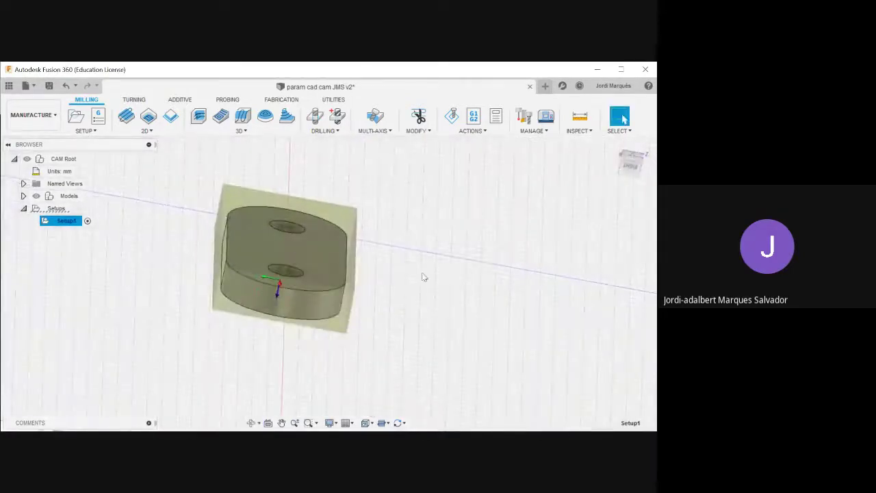
middle_click_drag(350, 316, 540, 272, "shift")
mouse_move(441, 333)
middle_mouse_down("shift")
mouse_move(468, 317)
mouse_move(442, 324)
middle_mouse_up("shift")
middle_click_drag(336, 296, 418, 280, "shift")
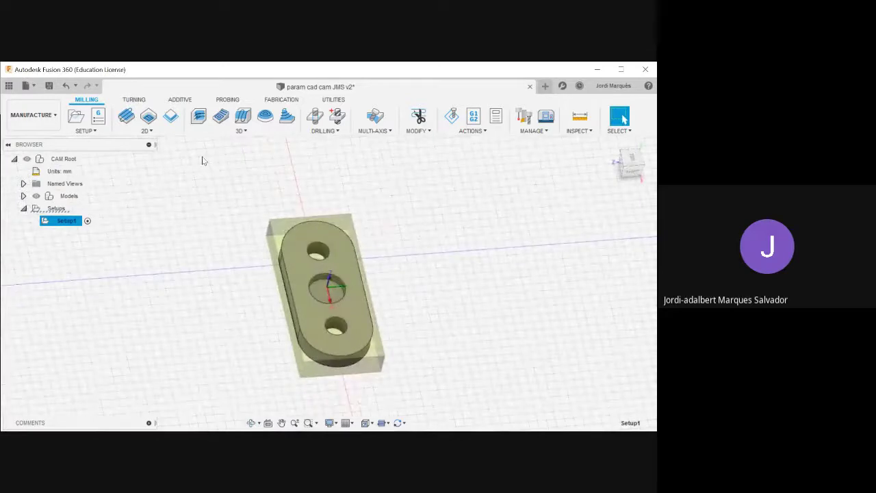
Start a 2D Face operation in the milling setup and review its geometry, heights, passes and linking settings.
left_click(131, 131)
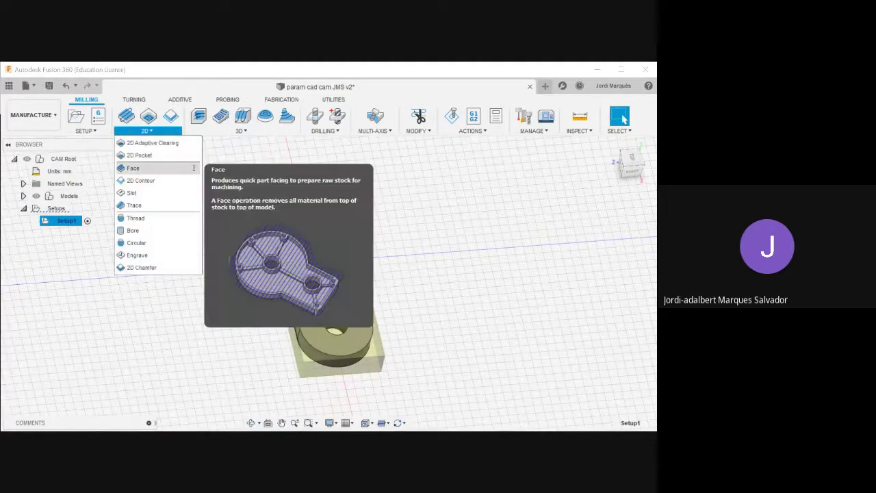
left_click(137, 169)
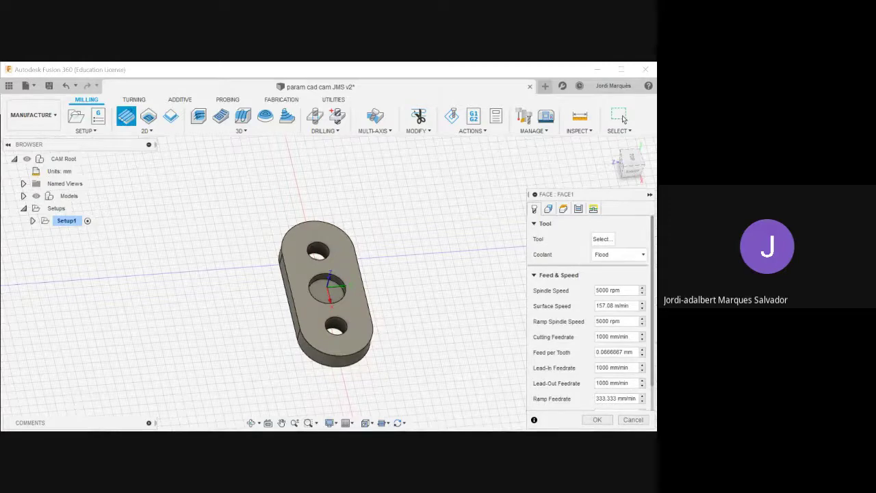
left_click(549, 209)
left_click(564, 209)
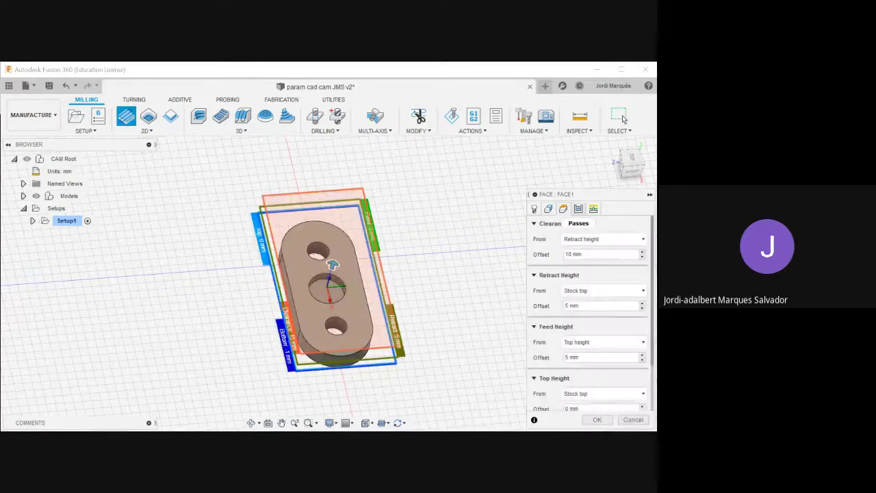
left_click(578, 209)
left_click(594, 208)
left_click(534, 209)
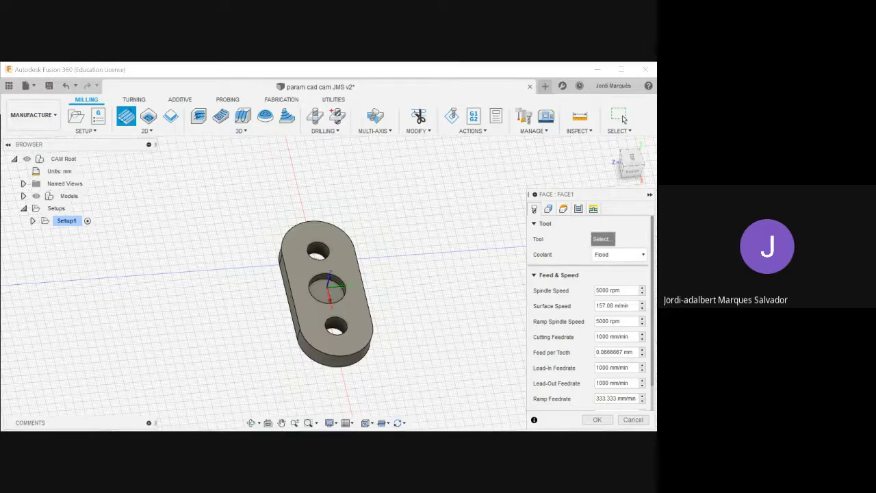
Open the tool selection for the facing operation and browse the tools in the Samples library.
left_click(603, 239)
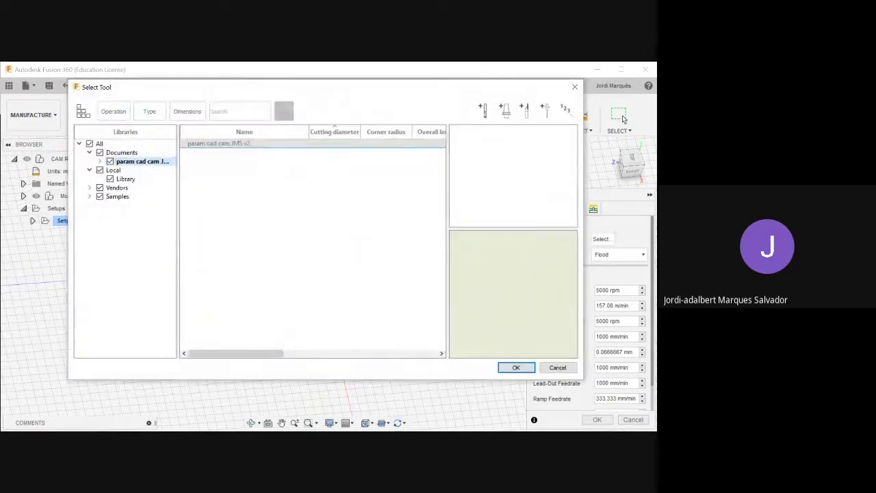
left_click(118, 196)
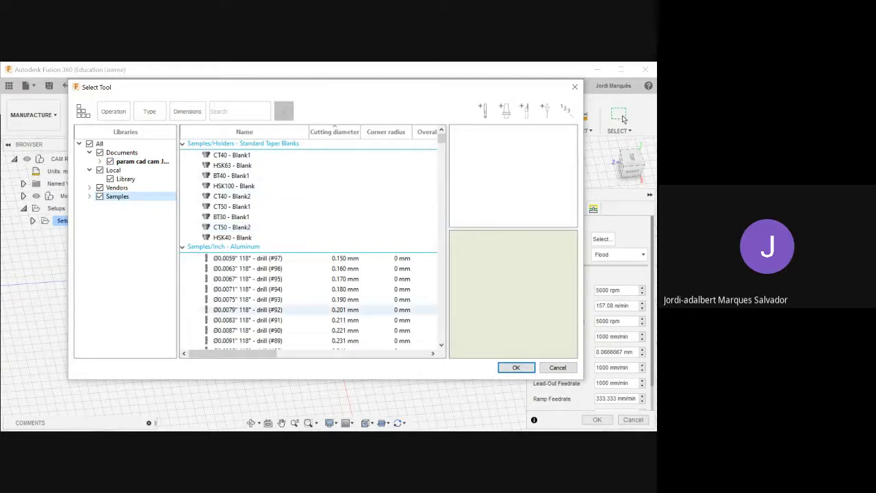
scroll(308, 268, "down", 10)
scroll(308, 268, "down", 20)
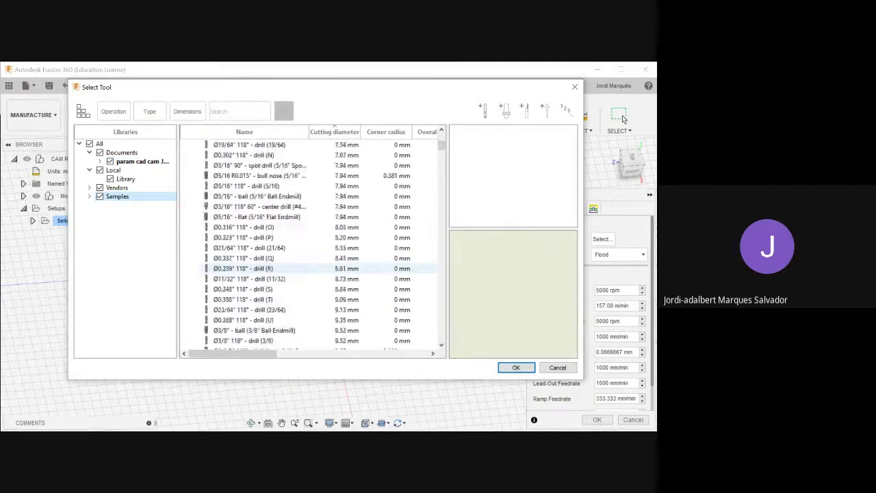
scroll(308, 269, "up", 20)
scroll(308, 269, "down", 20)
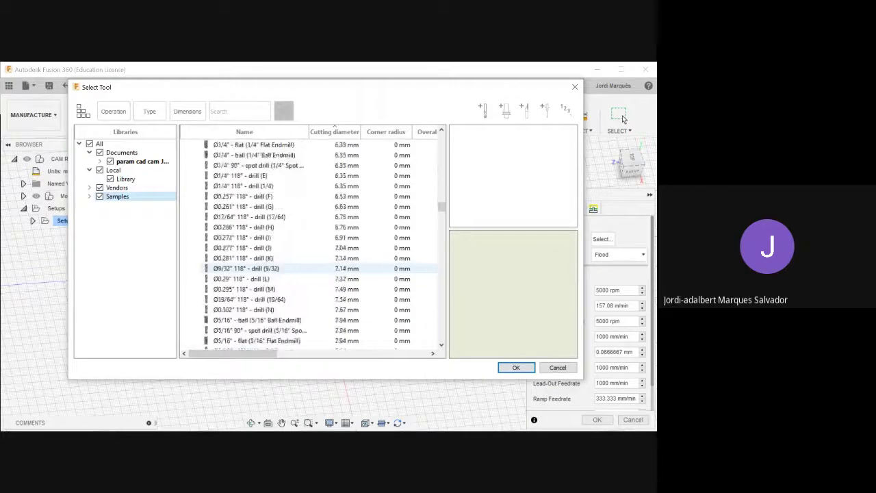
scroll(309, 268, "down", 17)
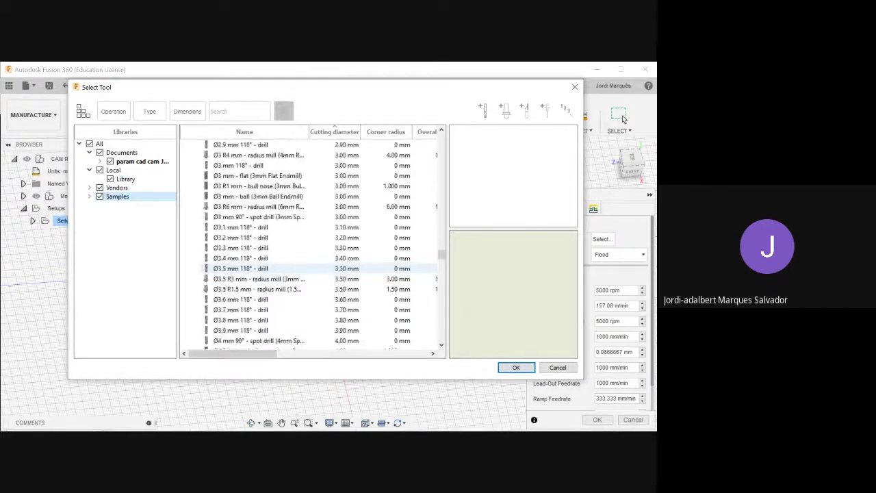
scroll(308, 269, "down", 20)
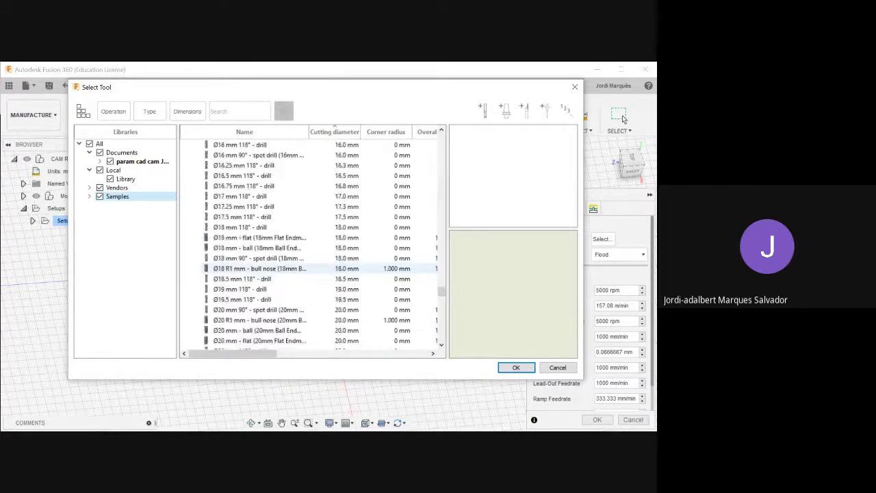
scroll(308, 269, "down", 20)
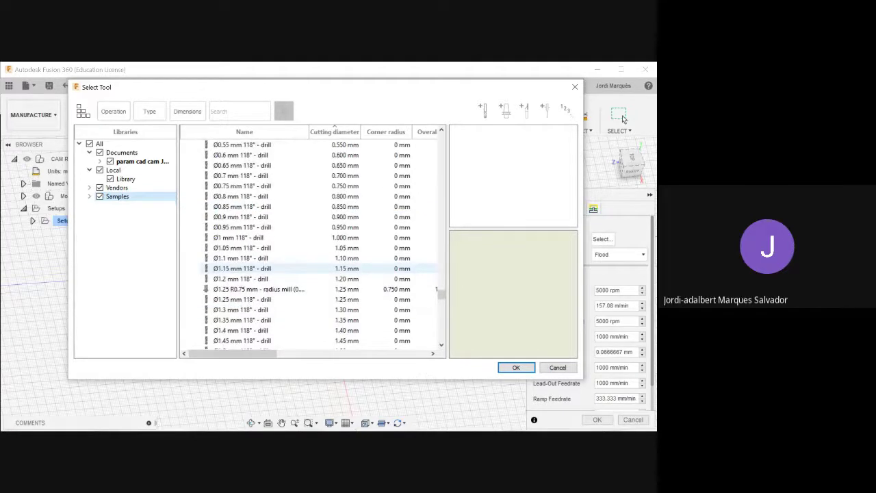
scroll(308, 269, "down", 5)
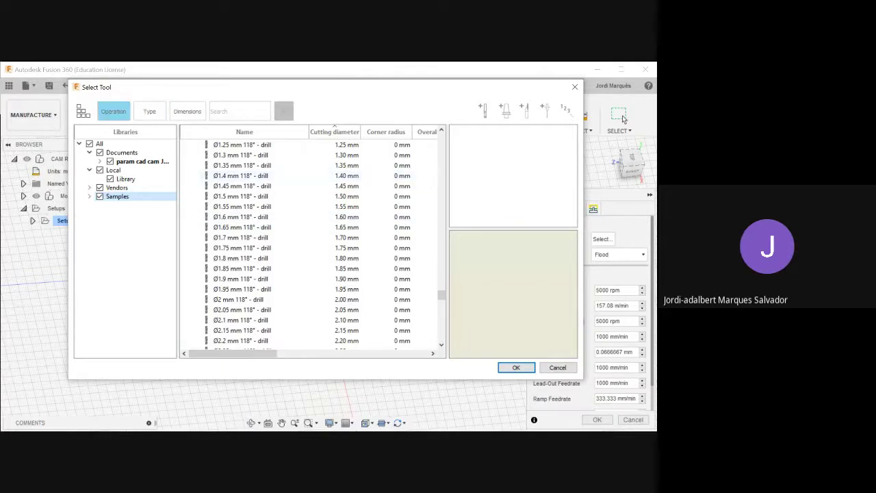
Filter the sample tools to the Face milling operation and exclude bull nose mills, keeping only the flat and face types.
left_click(113, 111)
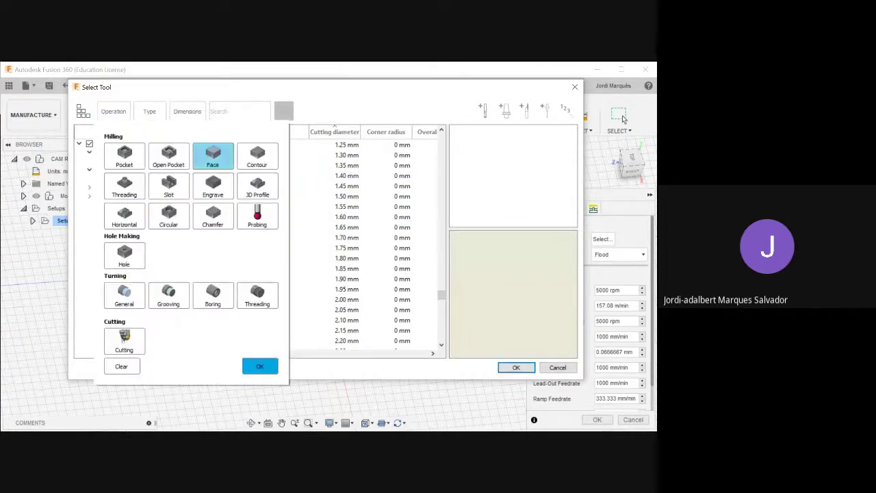
left_click(213, 156)
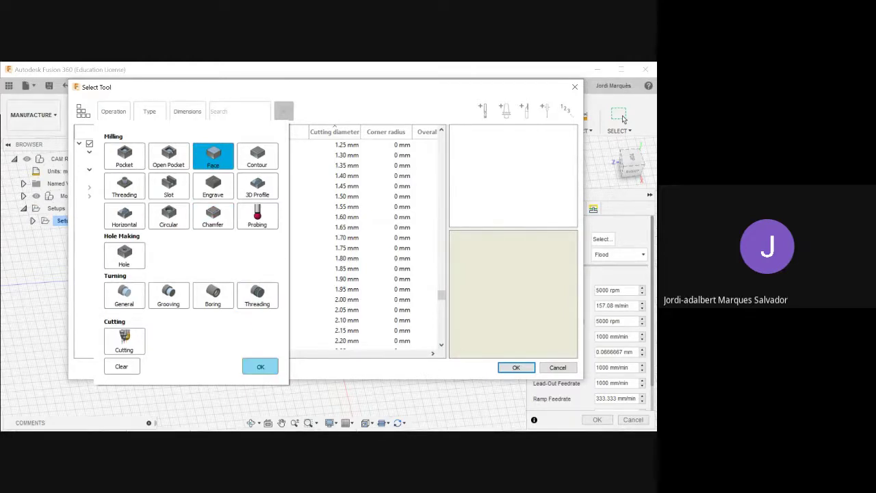
left_click(261, 367)
left_click(144, 111)
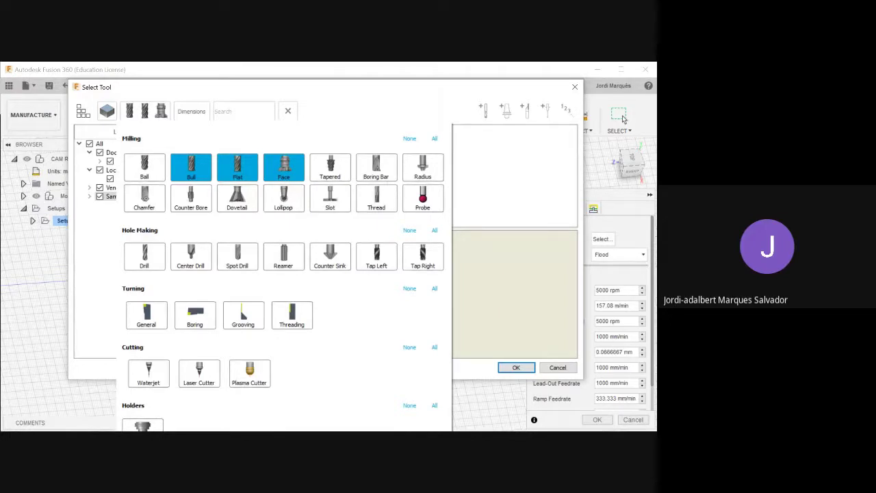
left_click(191, 167)
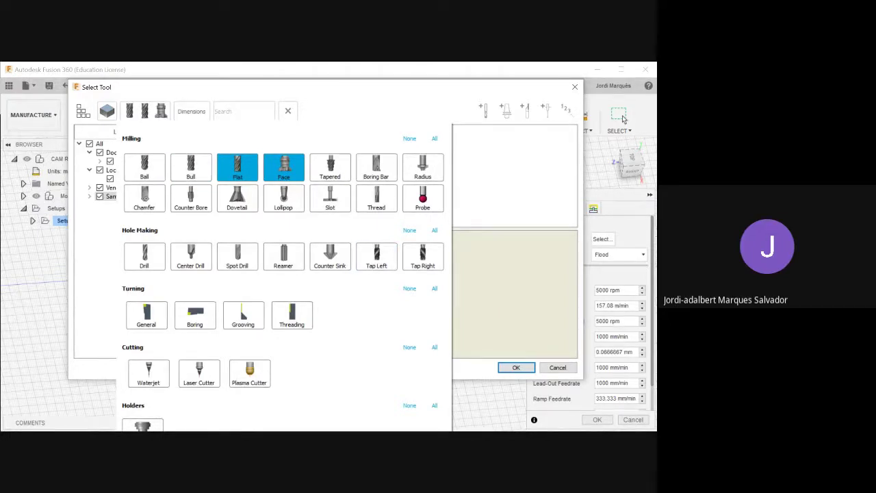
left_click(186, 111)
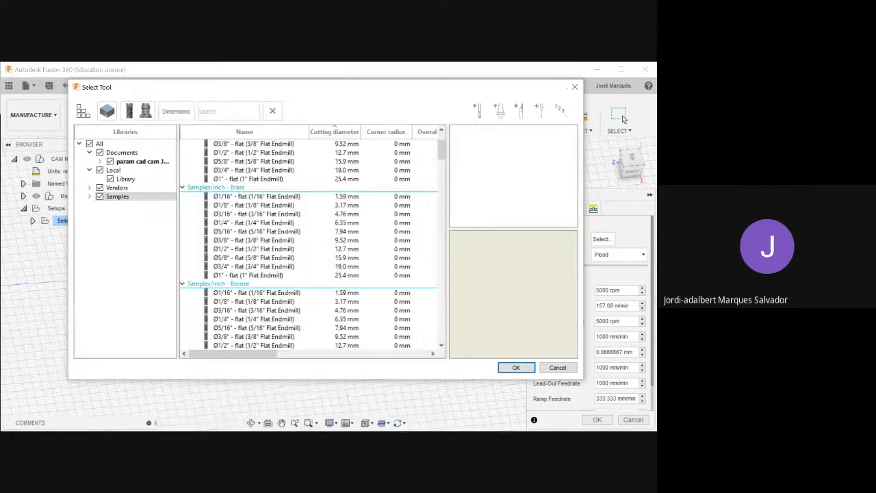
Limit the tool list to cutting diameters from 3 mm to 55 mm.
left_click(178, 112)
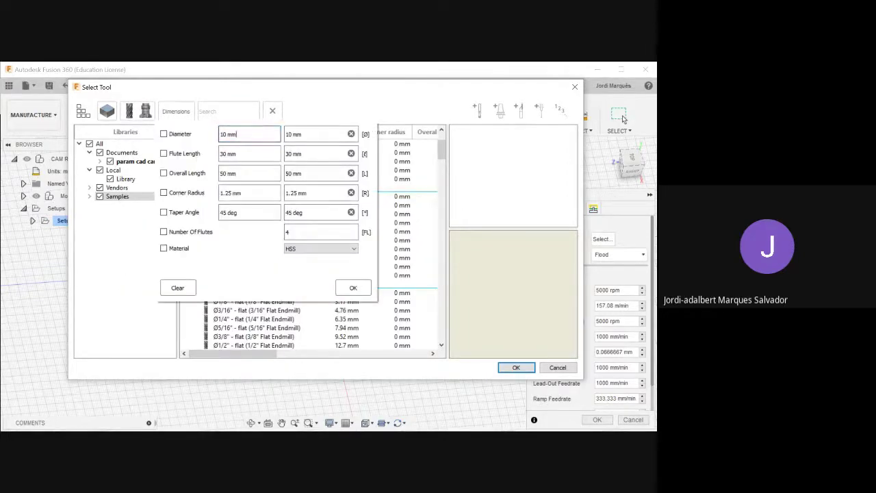
left_click(164, 134)
key("Tab")
type("3")
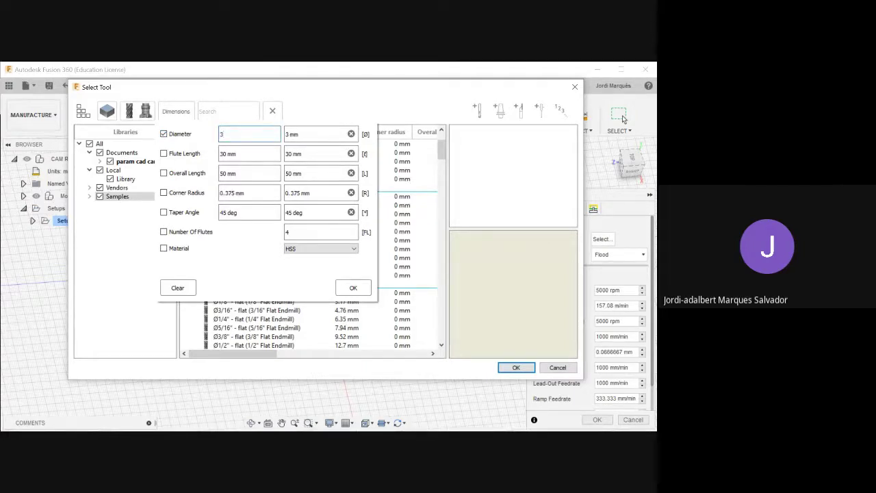
key("Tab")
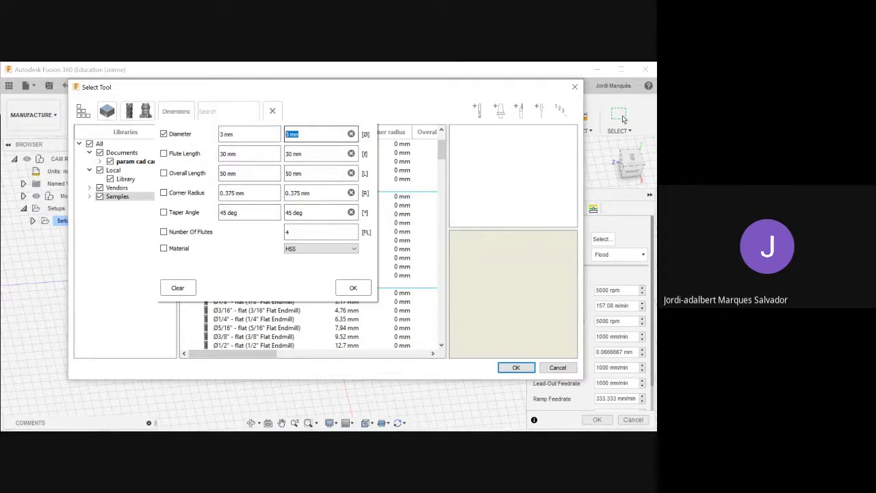
type("55")
left_click(354, 288)
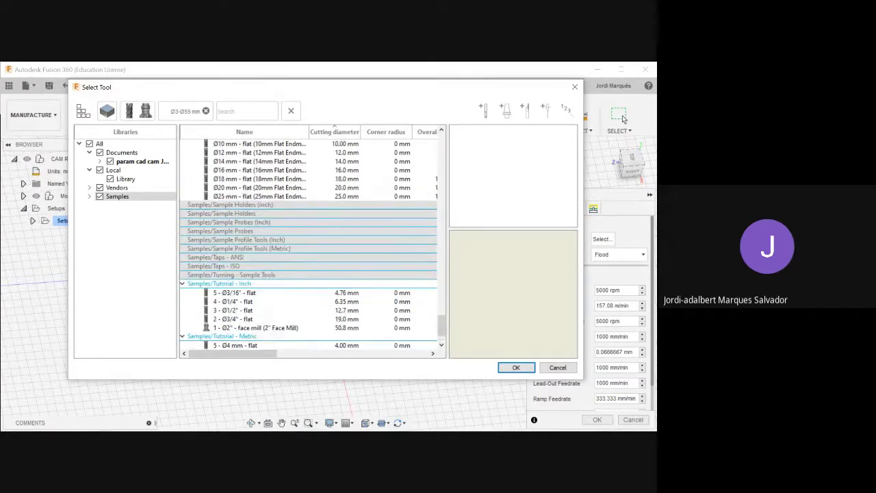
Choose the Ø50 mm face mill from the Tutorial - Metric samples as the facing tool.
scroll(308, 231, "down", 3)
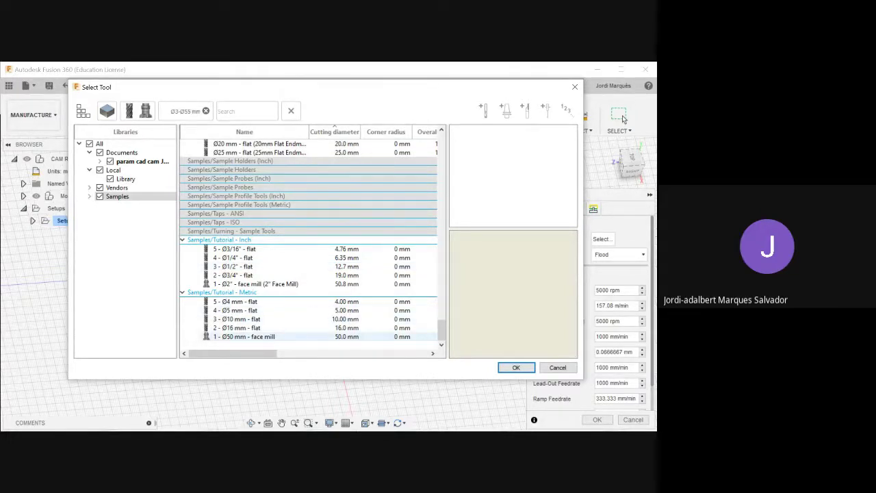
scroll(308, 336, "up", 20)
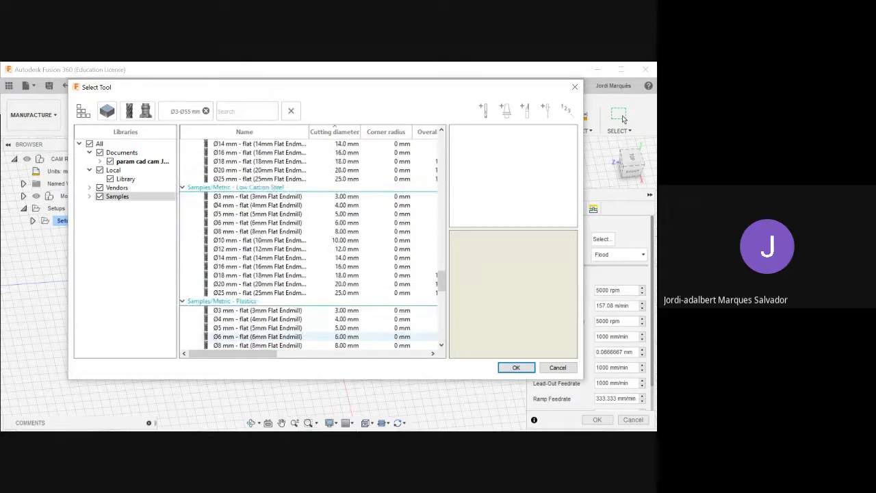
scroll(308, 337, "down", 20)
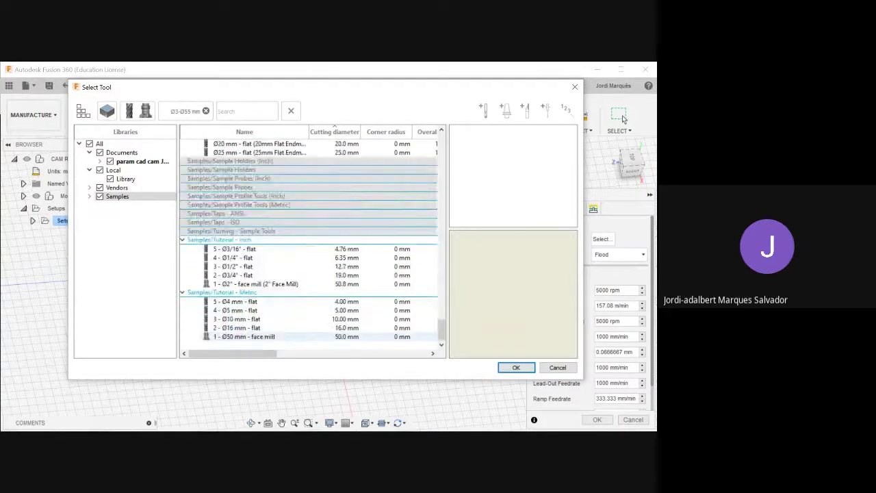
left_click(261, 336)
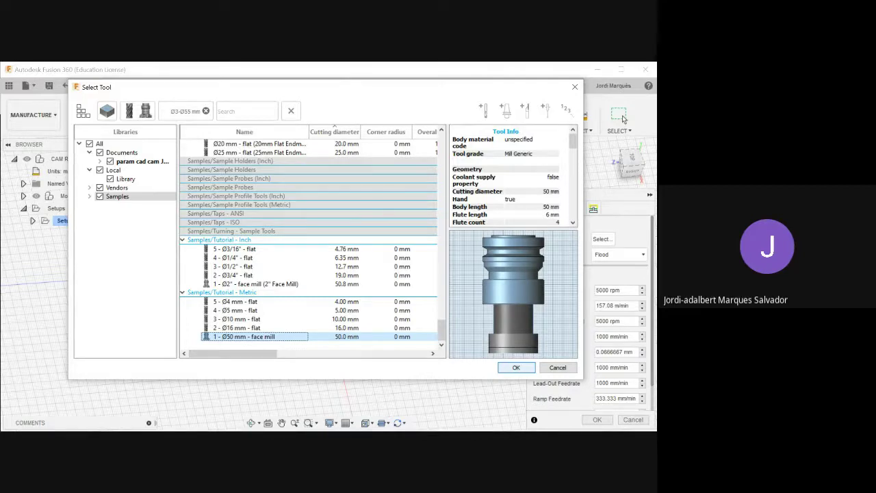
left_click(517, 368)
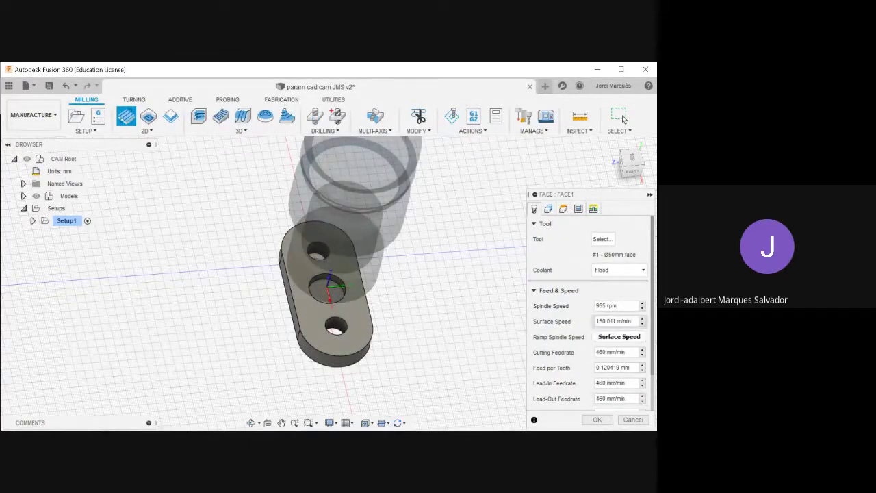
Review the face mill's feeds and speeds and set the facing operation's coolant to Disabled.
scroll(590, 315, "down", 2)
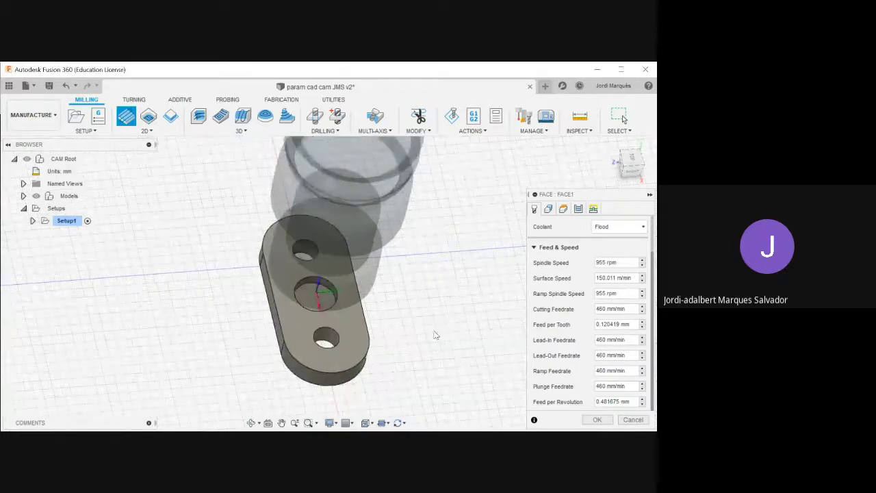
middle_click_drag(434, 335, 436, 299, "shift")
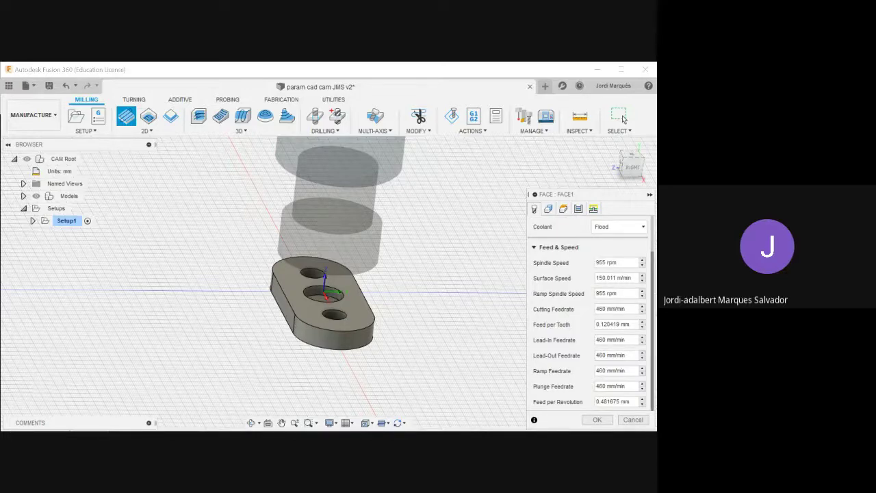
left_click_drag(652, 329, 653, 308)
left_click(620, 252)
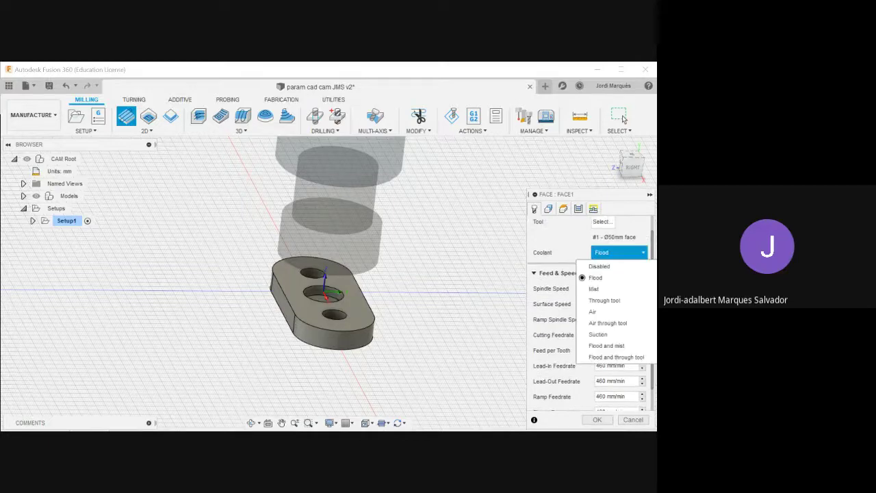
left_click(619, 253)
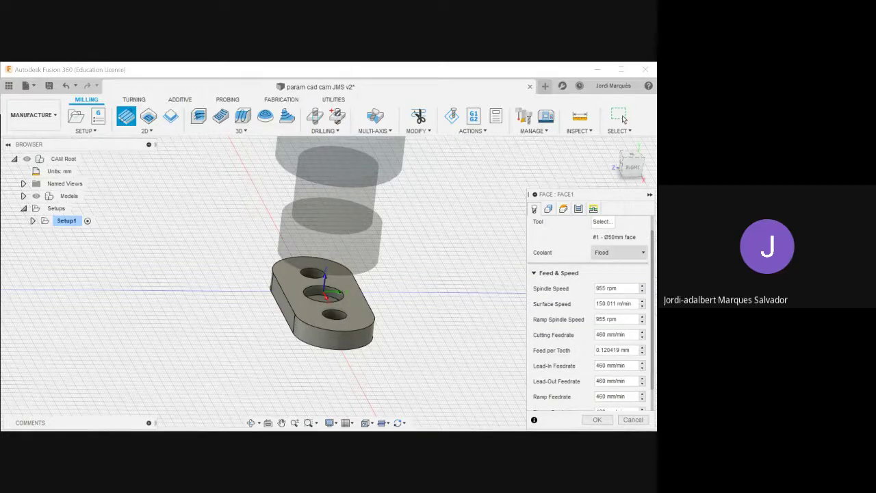
left_click(619, 253)
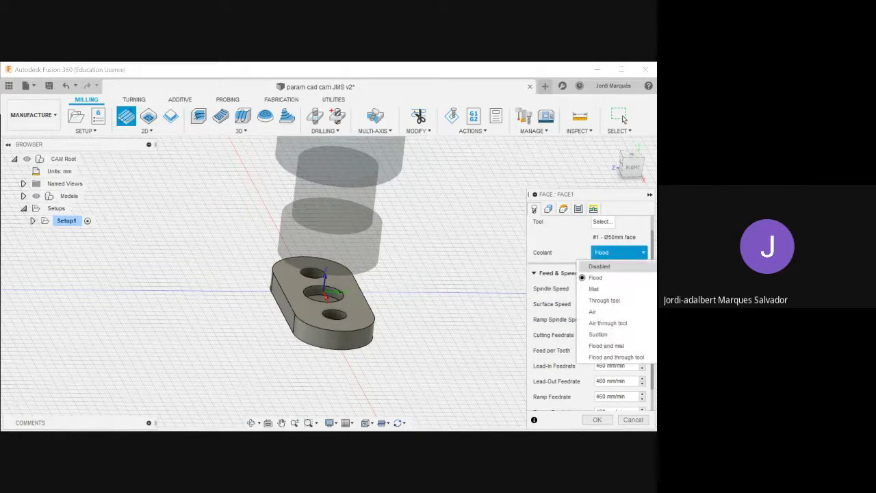
left_click(599, 266)
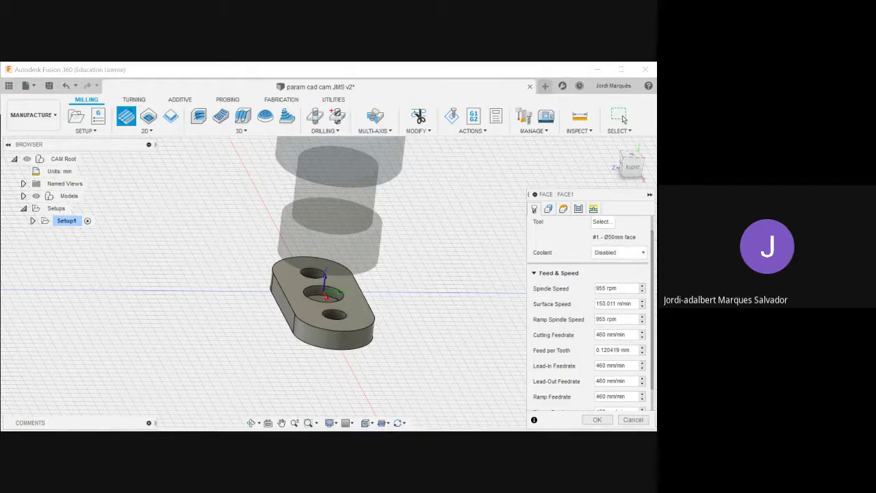
Examine the facing operation's stock contour setting and its clearance, retract, feed, top and bottom heights around the link.
left_click(548, 209)
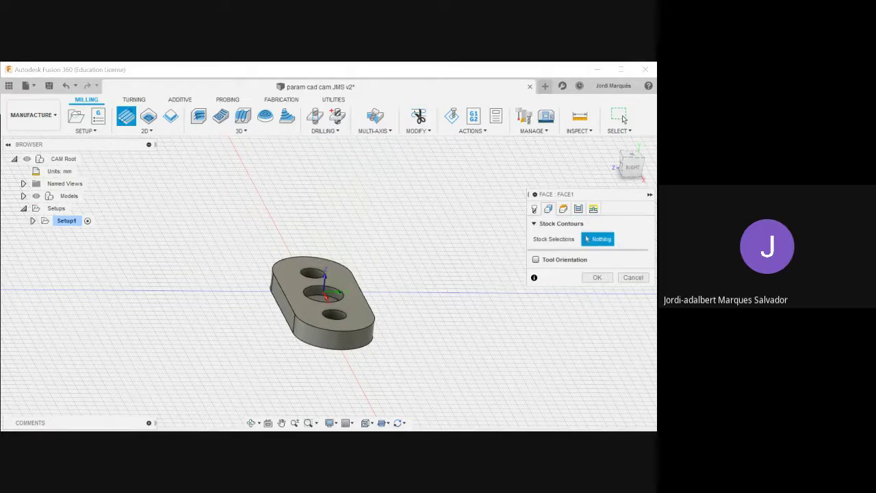
mouse_move(436, 242)
middle_mouse_down("shift")
mouse_move(429, 251)
mouse_move(439, 252)
middle_mouse_up("shift")
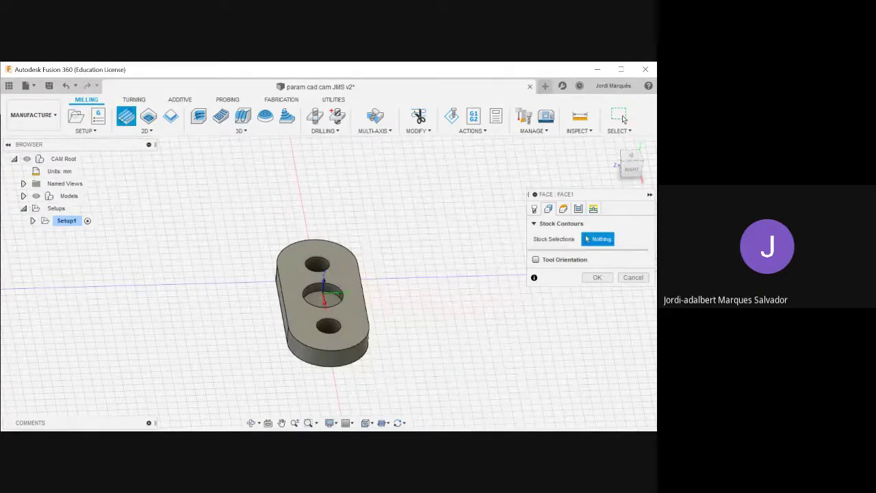
mouse_move(554, 240)
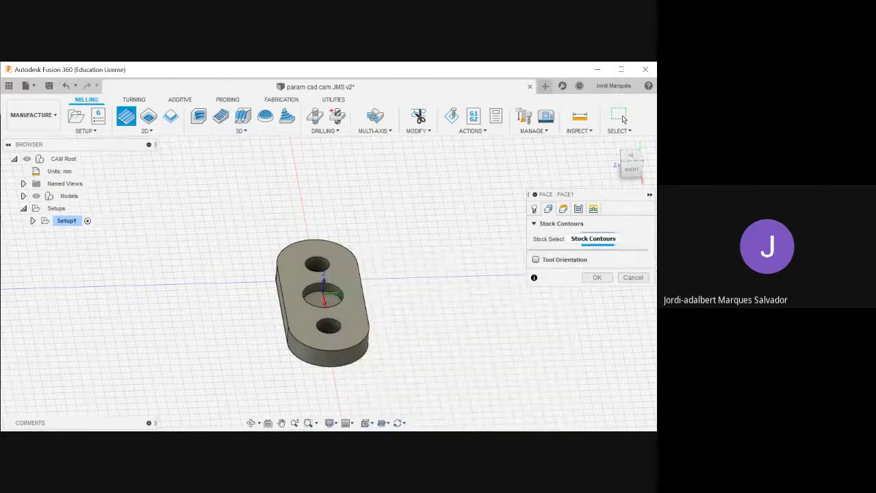
left_click(563, 208)
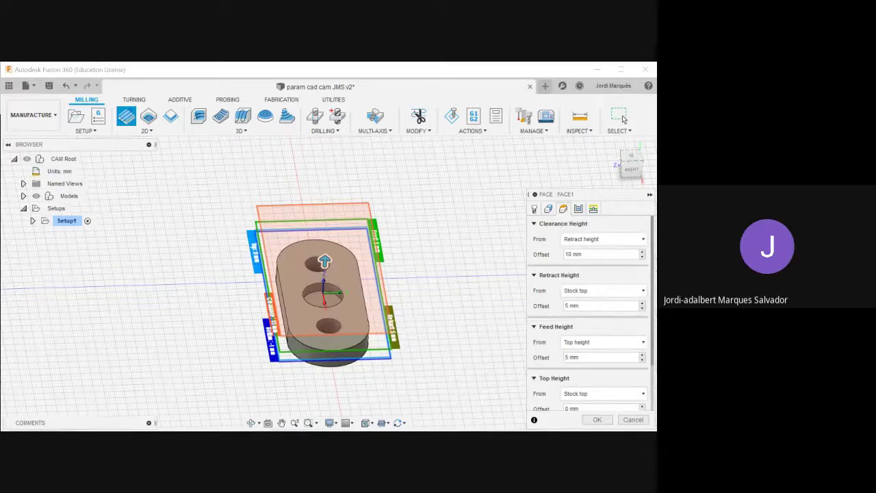
scroll(589, 308, "down", 3)
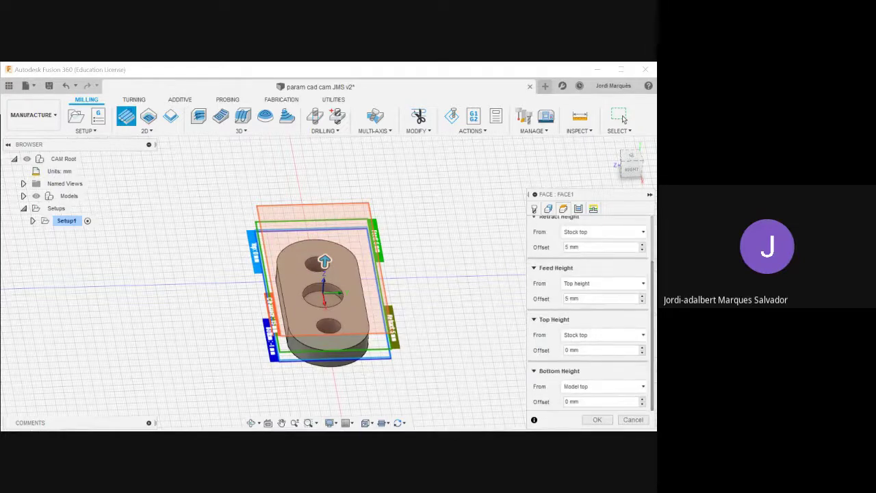
scroll(481, 301, "down", 2)
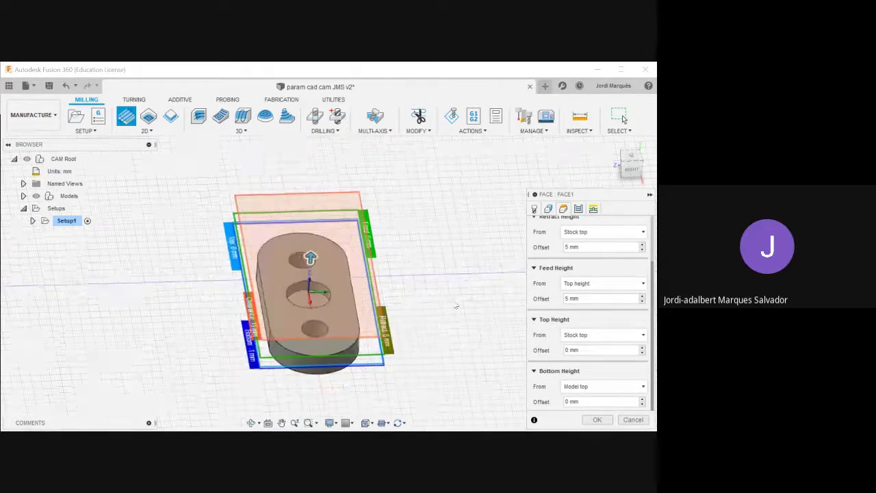
mouse_move(441, 314)
middle_mouse_down("shift")
mouse_move(446, 284)
mouse_move(458, 298)
mouse_move(442, 301)
middle_mouse_up("shift")
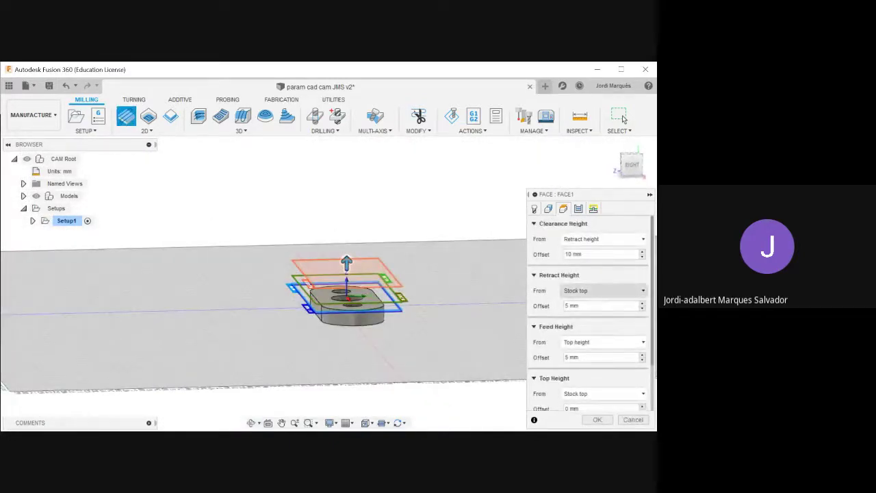
Raise the facing operation's clearance height offset to 15 mm and its top height offset to 1 mm above the stock top.
scroll(589, 308, "down", 2)
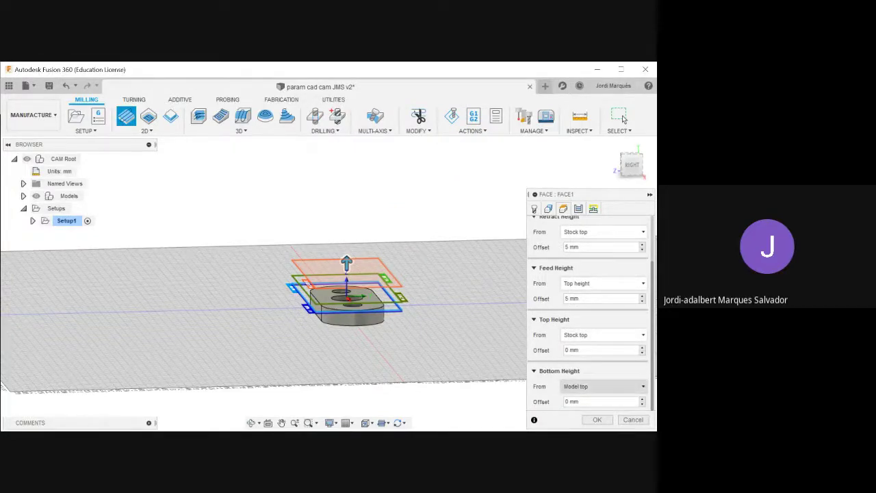
scroll(395, 293, "up", 5)
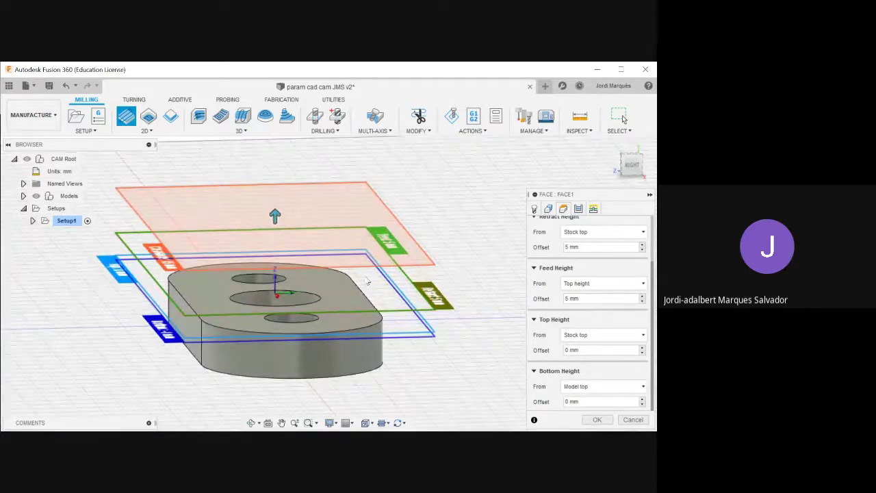
mouse_move(274, 214)
left_mouse_down()
mouse_move(272, 183)
mouse_move(272, 198)
left_mouse_up()
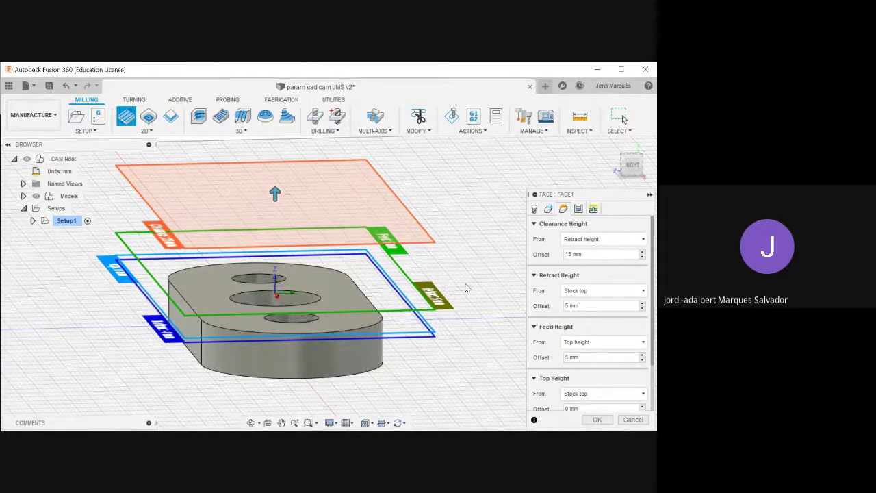
mouse_move(465, 290)
middle_mouse_down("shift")
mouse_move(461, 275)
mouse_move(463, 285)
middle_mouse_up("shift")
scroll(590, 328, "down", 3)
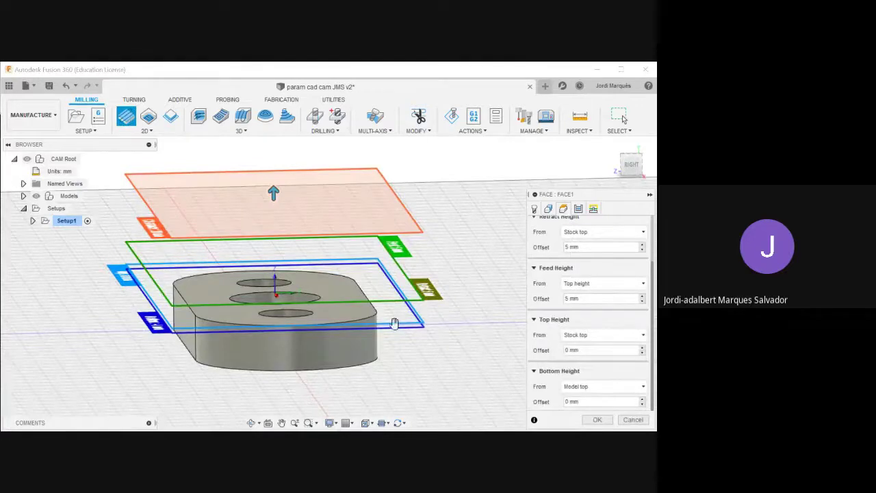
middle_click_drag(246, 341, 260, 359, "shift")
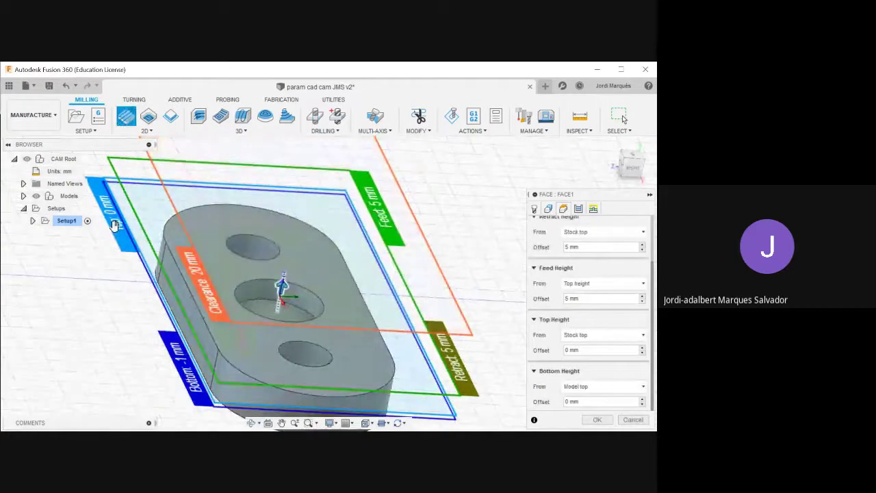
mouse_move(114, 226)
left_mouse_down()
mouse_move(120, 210)
mouse_move(117, 221)
left_mouse_up()
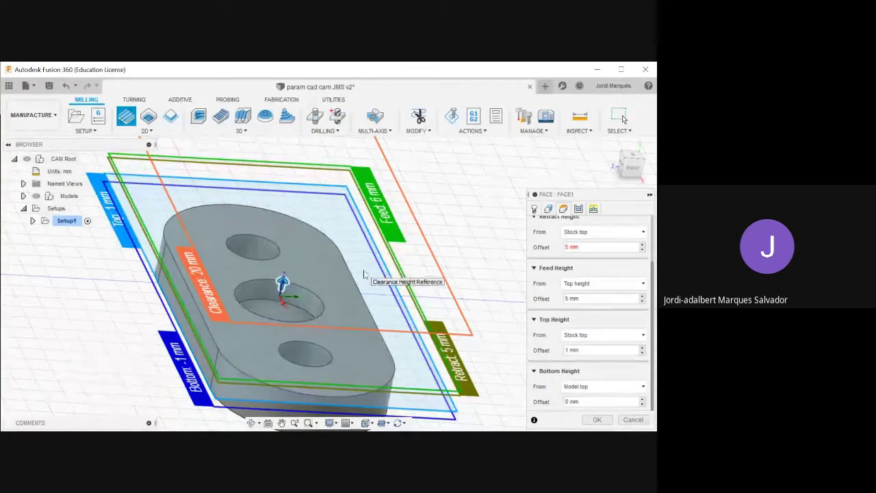
middle_click_drag(465, 249, 466, 306, "shift")
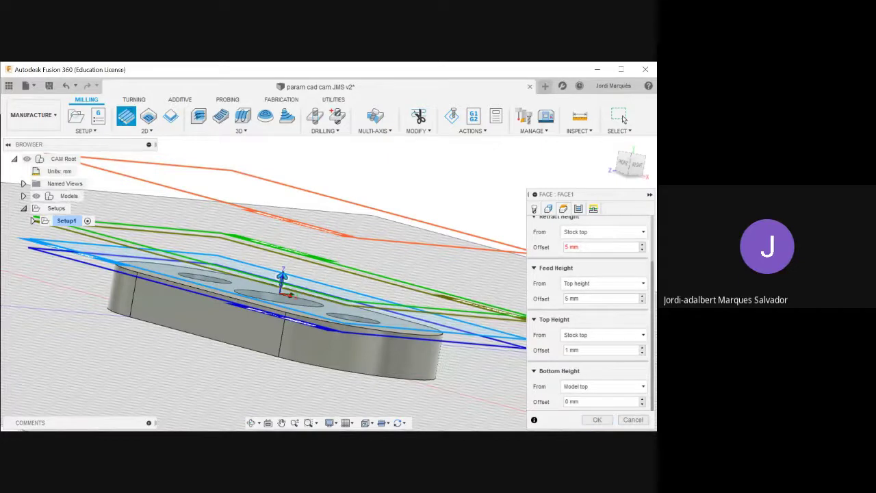
Set the facing passes' tolerance to 0.001 mm and review the pass direction and pass extension settings.
left_click(578, 209)
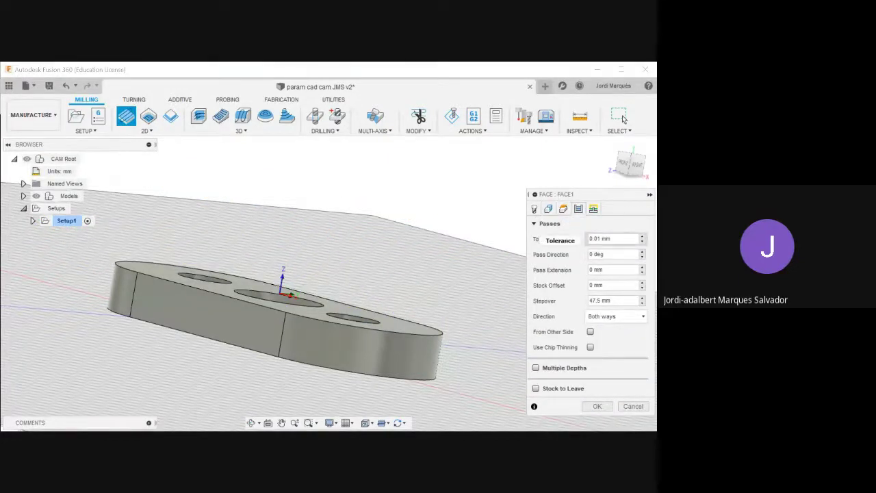
scroll(276, 253, "down", 2)
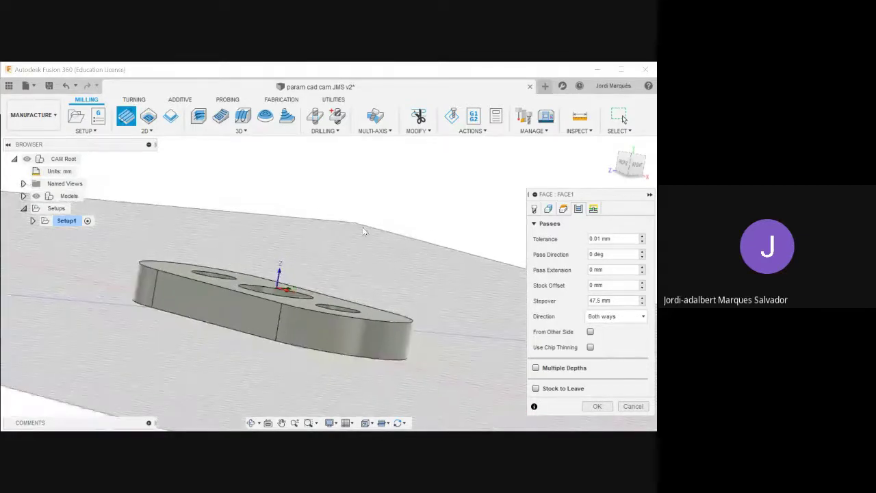
middle_click_drag(364, 231, 375, 248, "shift")
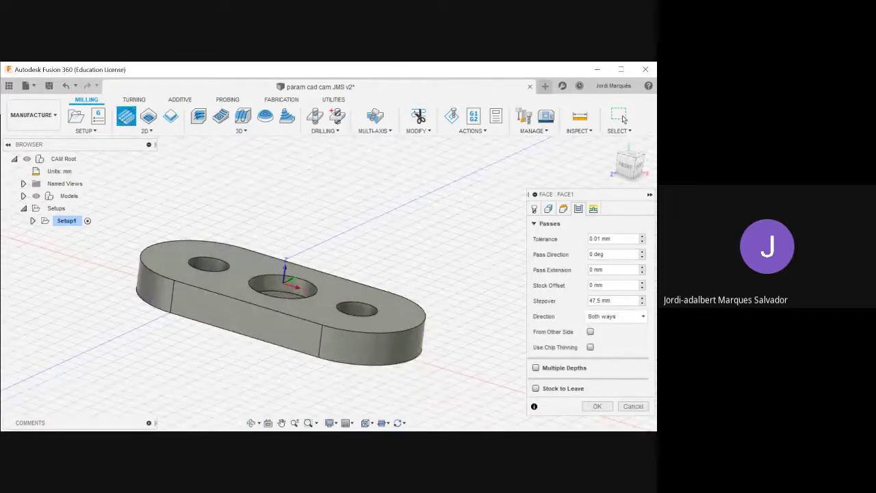
left_click(598, 239)
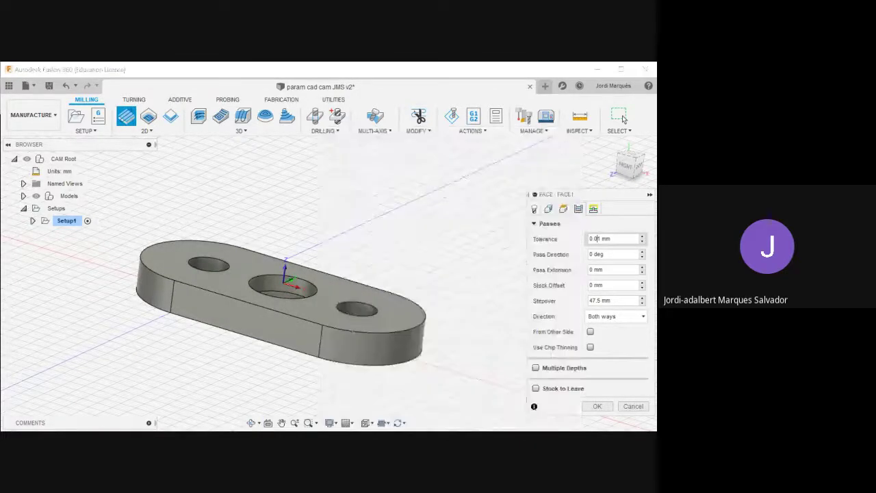
type("0")
key("Tab")
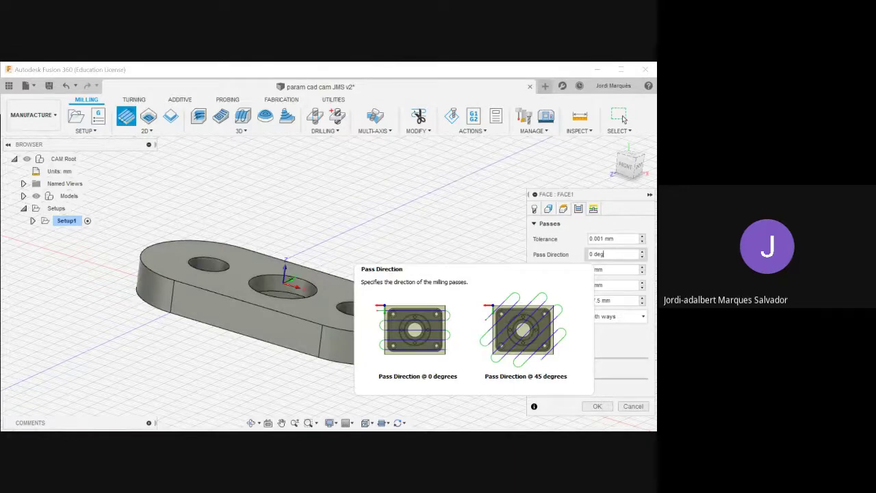
key("Tab")
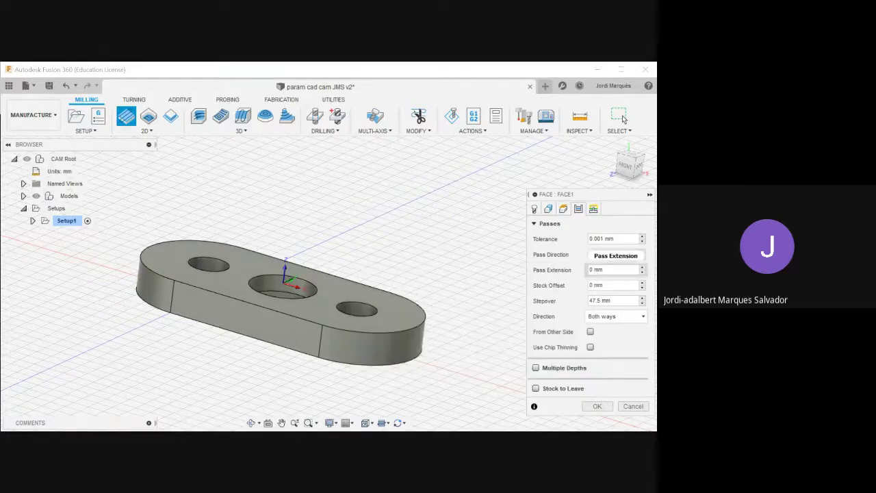
key("shift+Tab")
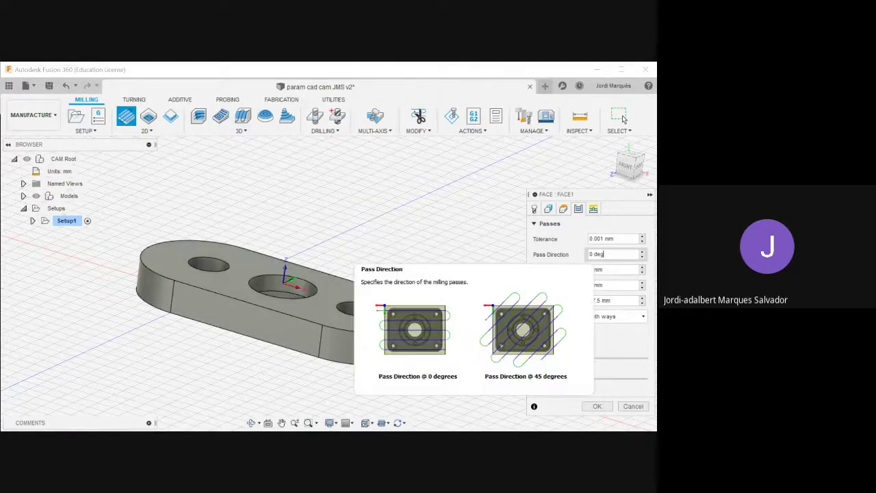
key("Tab")
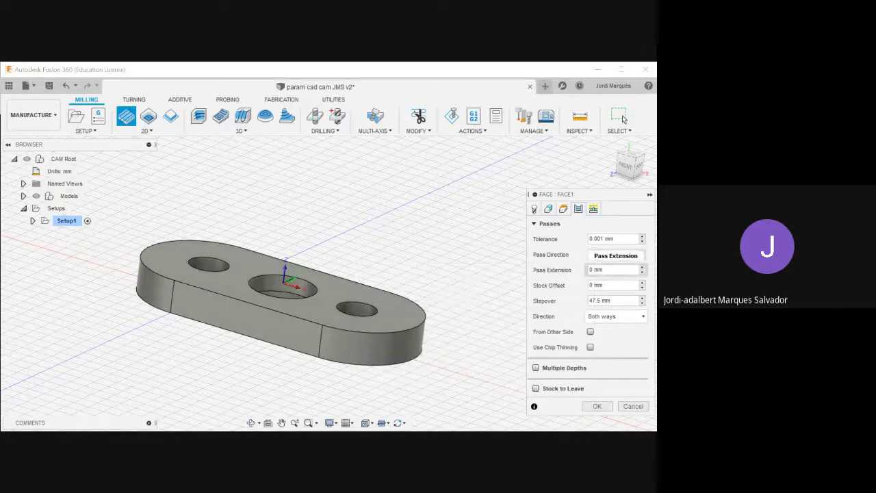
key("shift+Tab")
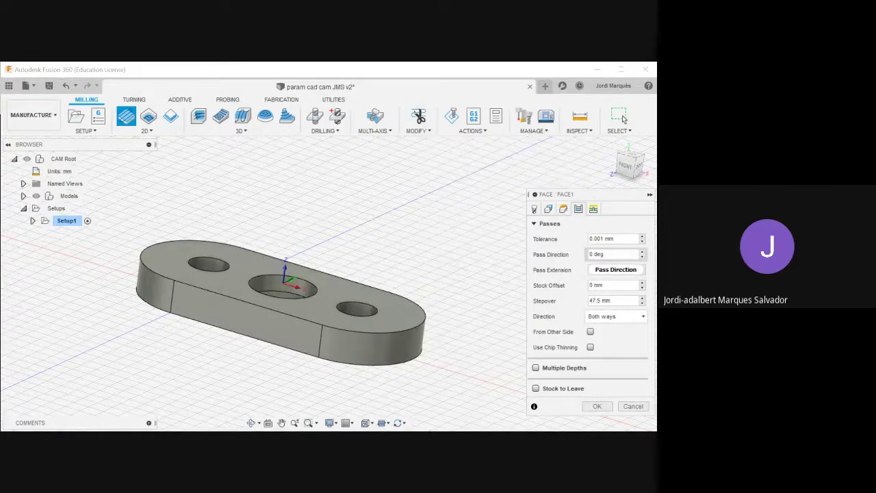
key("Tab")
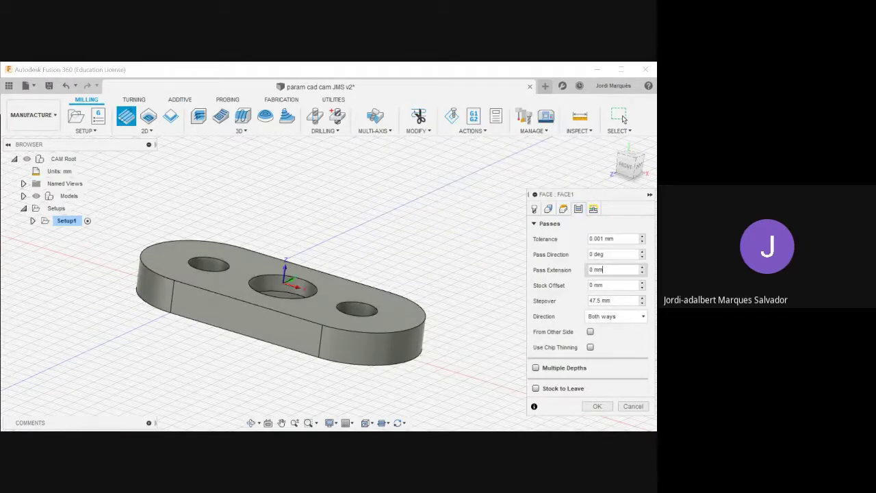
Set the facing operation's pass extension to 26 mm.
left_click_drag(604, 270, 587, 270)
type("25")
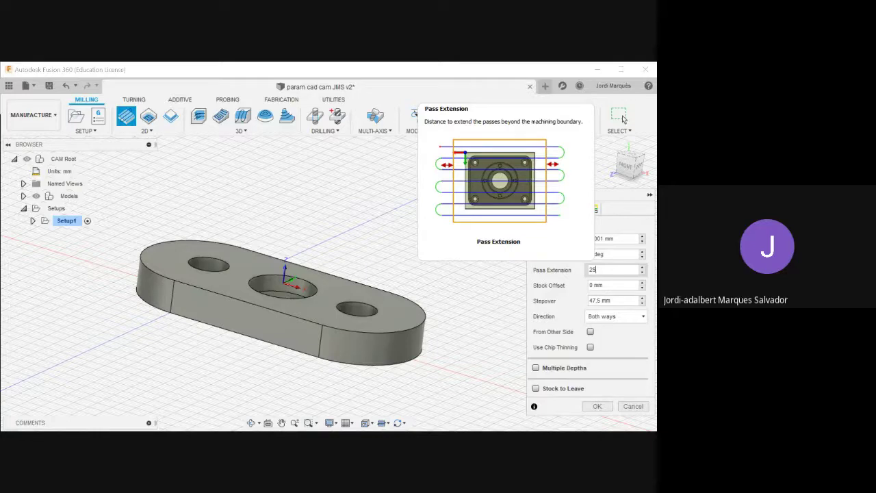
key("BackSpace")
key("BackSpace")
type("28")
key("BackSpace")
type("6")
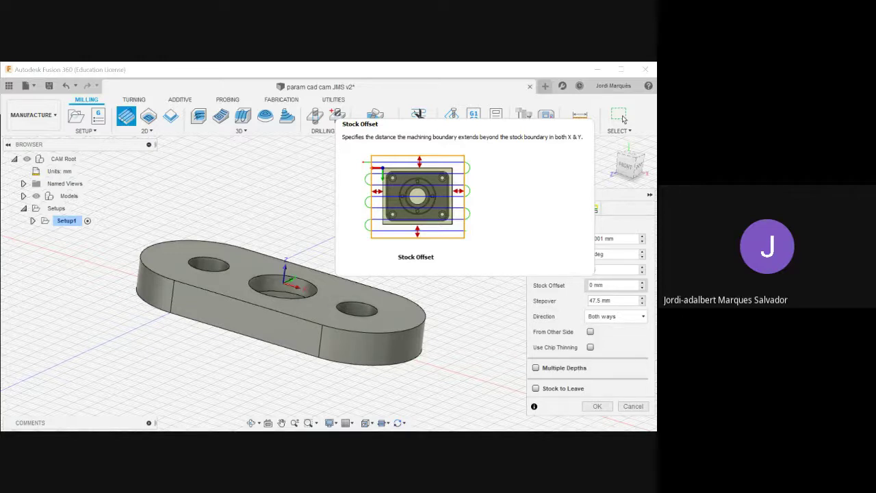
type("26")
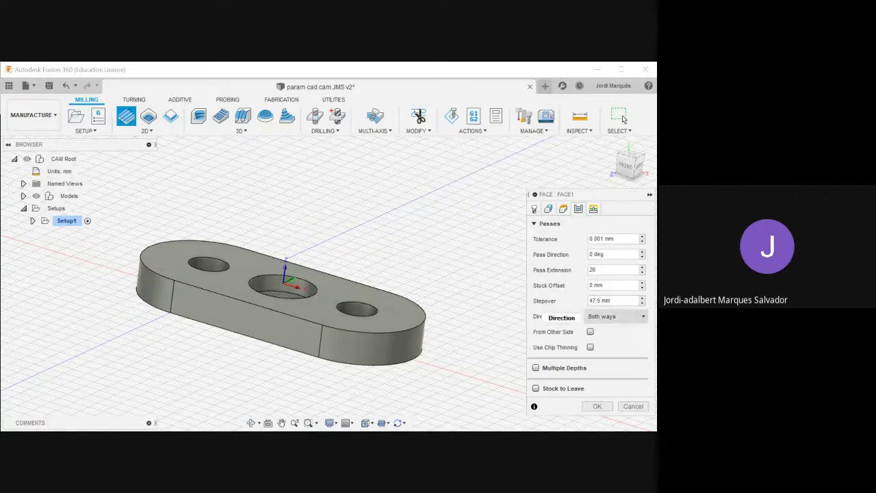
mouse_move(538, 317)
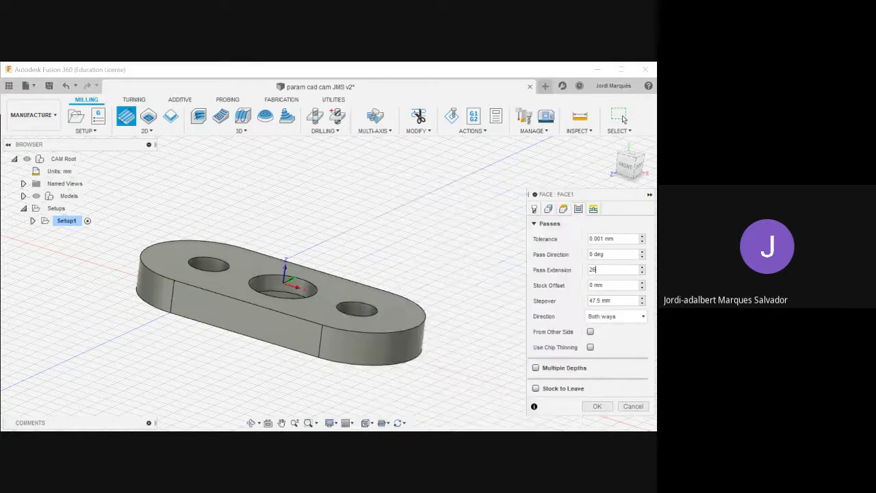
Enable multiple depths for the facing operation with a maximum stepdown of 0.6 mm.
left_click(536, 367)
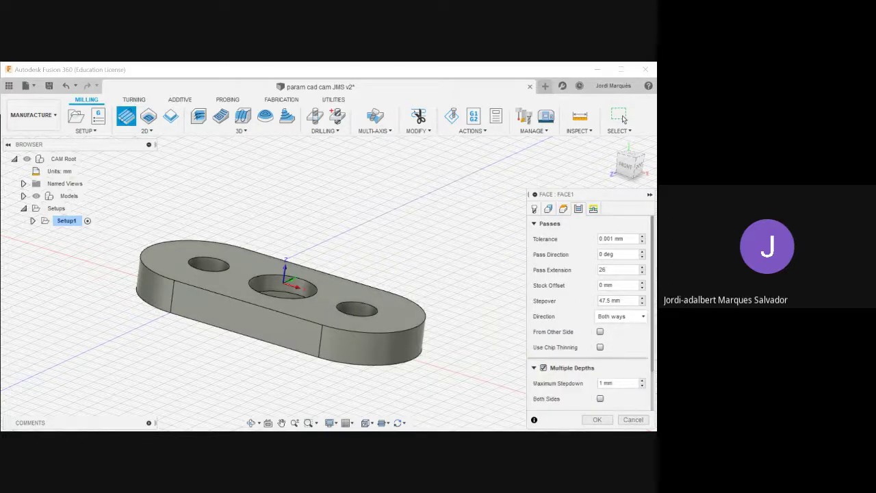
scroll(589, 321, "down", 2)
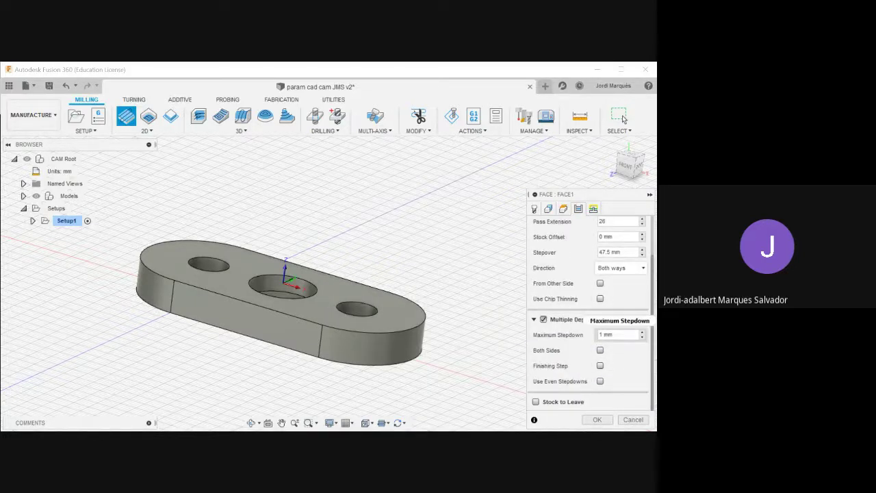
double_click(610, 335)
type("0.")
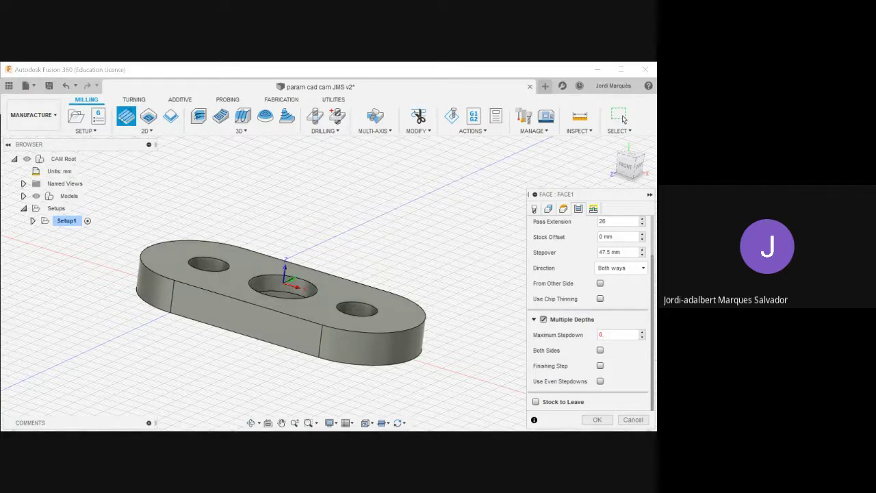
type("6")
Set the facing operation's retract height offset to 7 mm above the stock top and generate the toolpath.
left_click(594, 209)
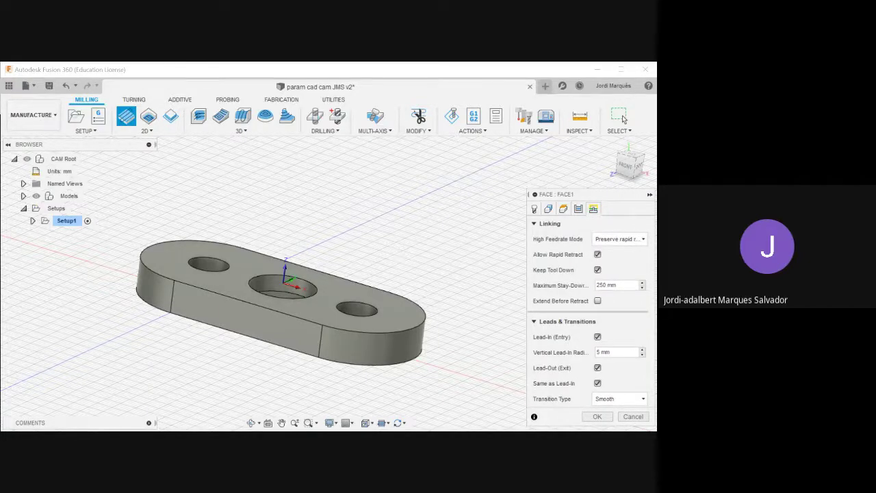
scroll(386, 240, "up", 2)
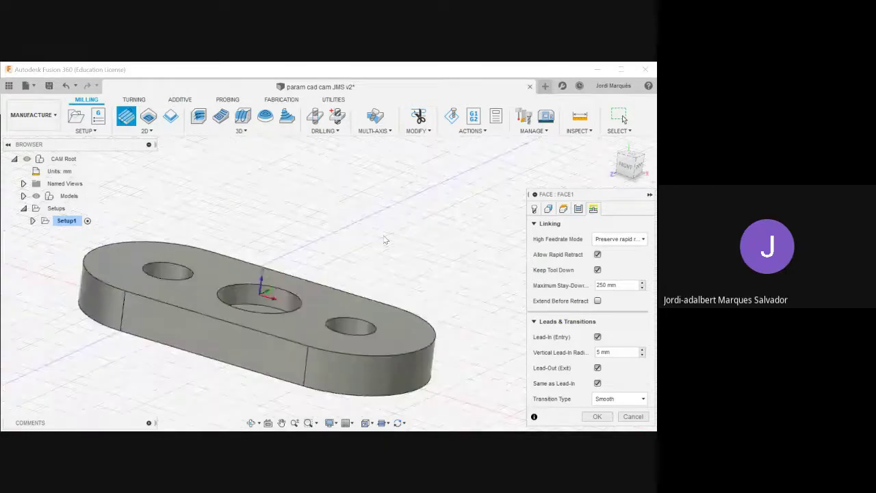
scroll(385, 240, "down", 4)
middle_click_drag(448, 221, 475, 221, "shift")
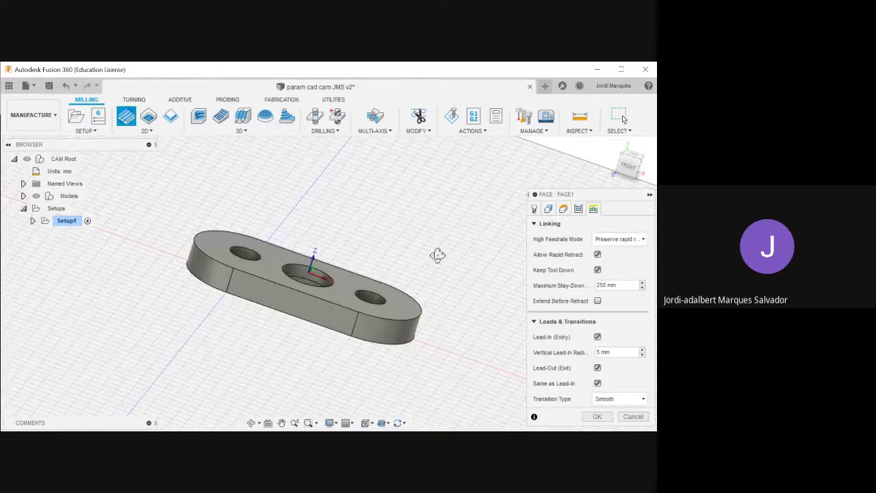
middle_click_drag(438, 254, 411, 265, "shift")
left_click(598, 416)
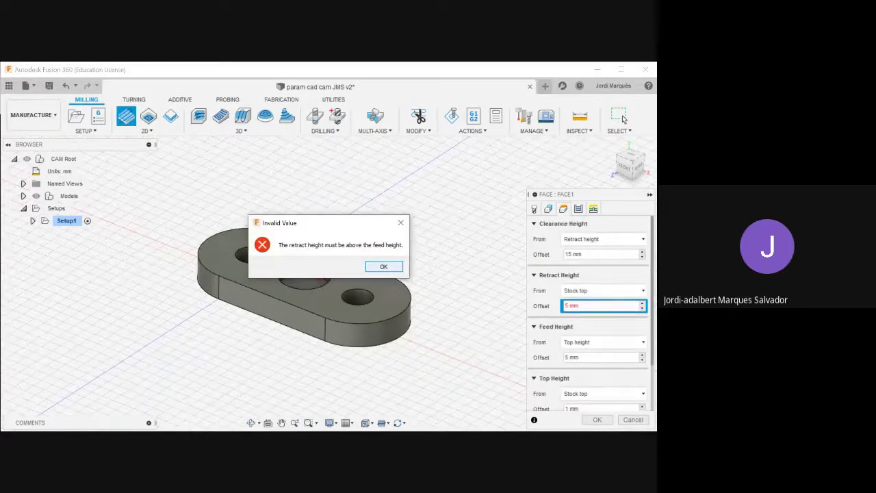
key("Return")
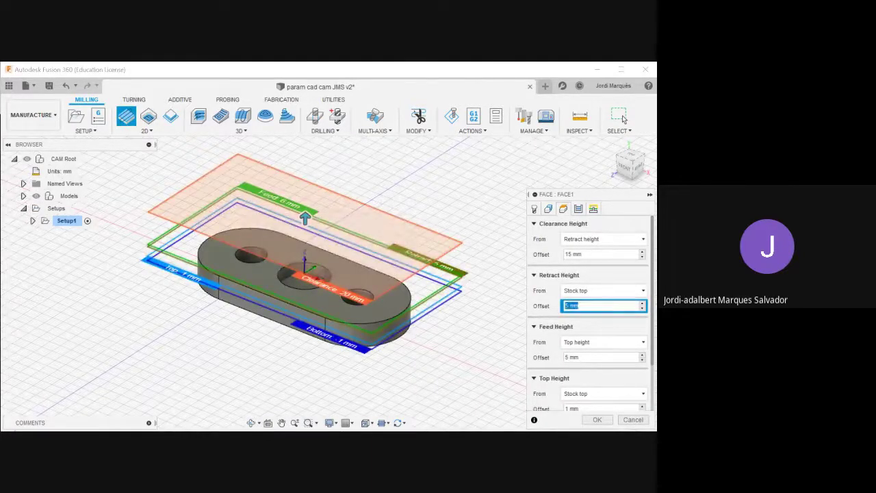
type("7")
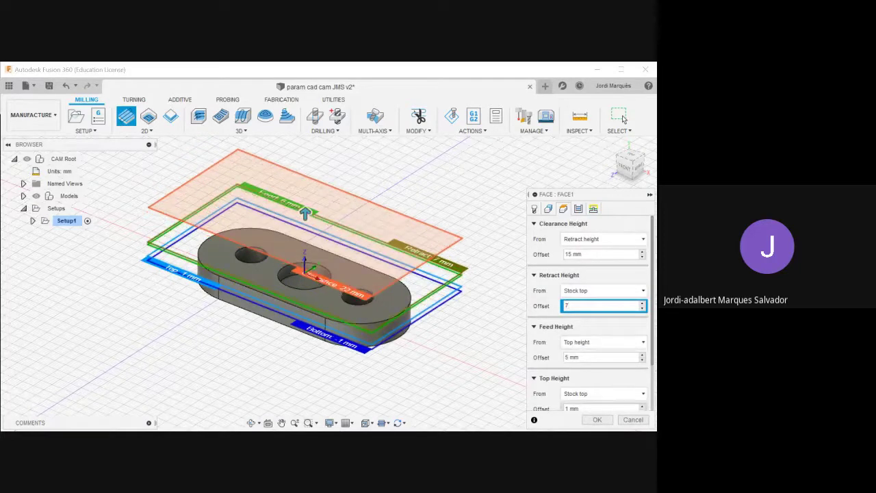
left_click(592, 419)
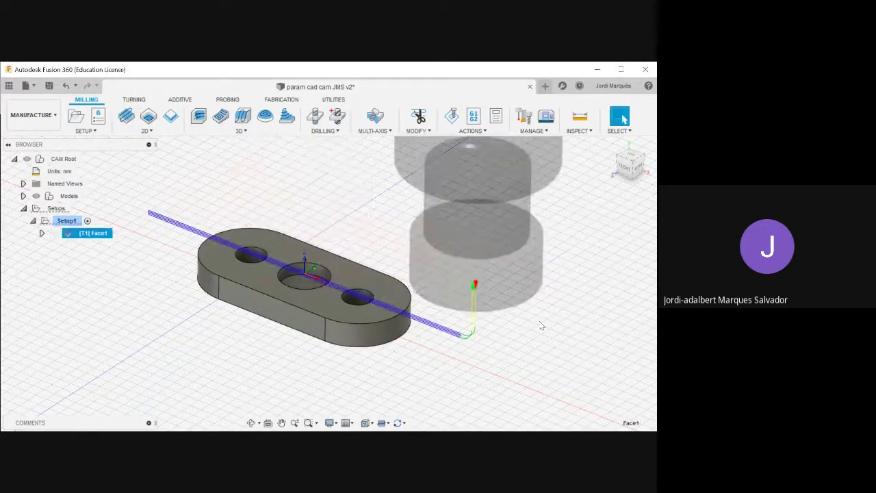
Examine the facing toolpath's depth passes and lead arcs above the link from the front view.
middle_click_drag(542, 320, 624, 203, "shift")
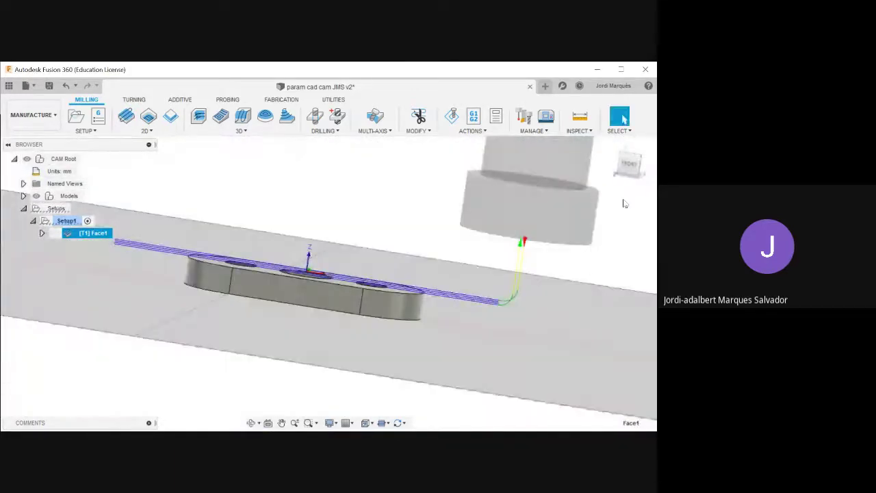
left_click(629, 164)
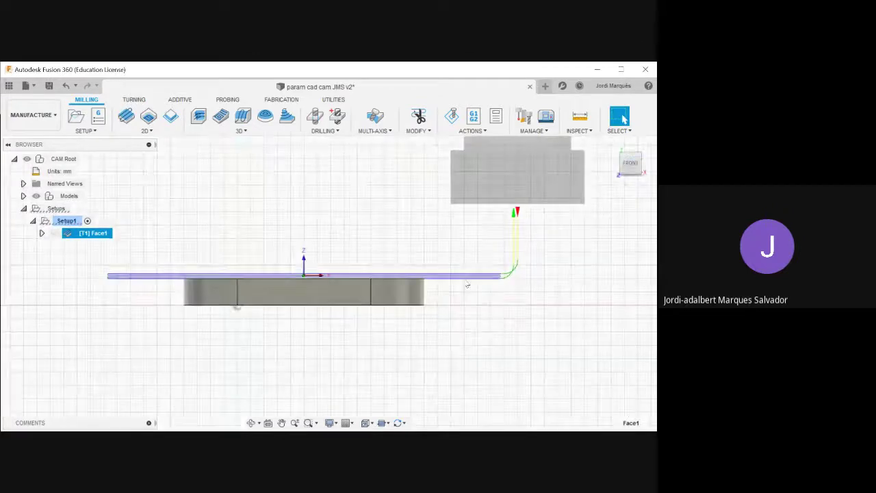
scroll(493, 280, "up", 6)
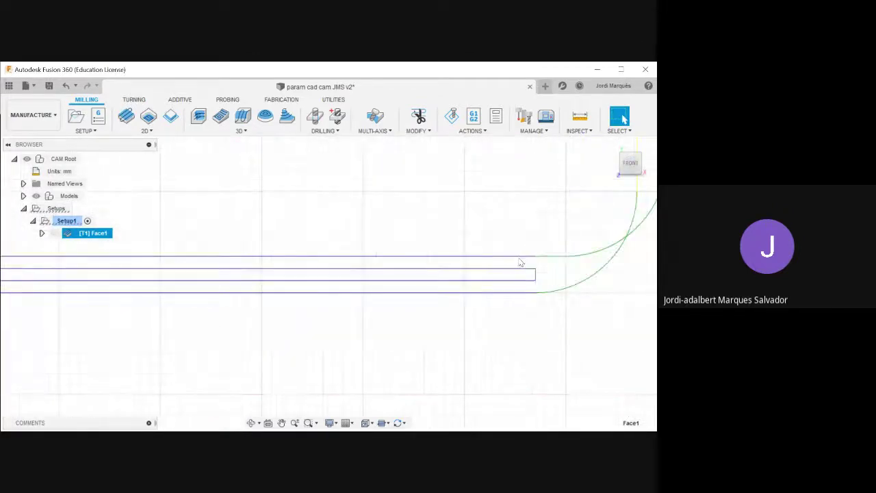
scroll(507, 315, "down", 3)
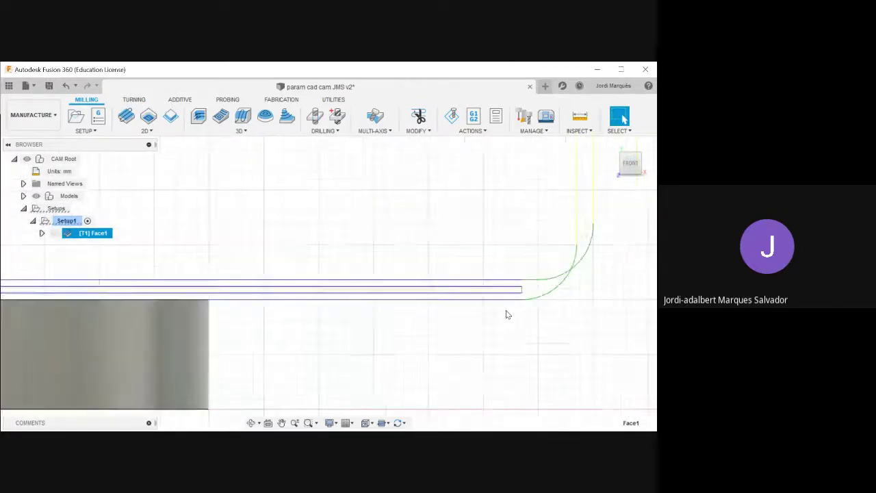
Increase the facing operation's maximum stepdown to reduce the number of depth passes, and regenerate the toolpath.
scroll(506, 313, "down", 4)
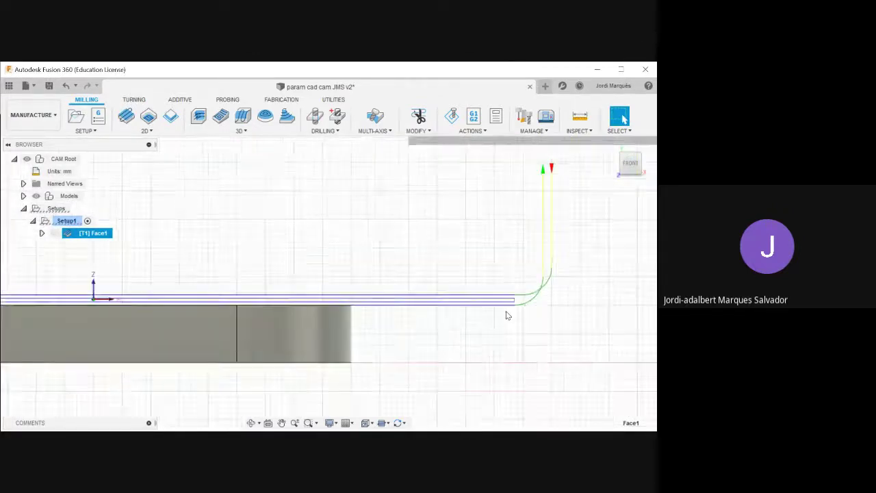
right_click(94, 235)
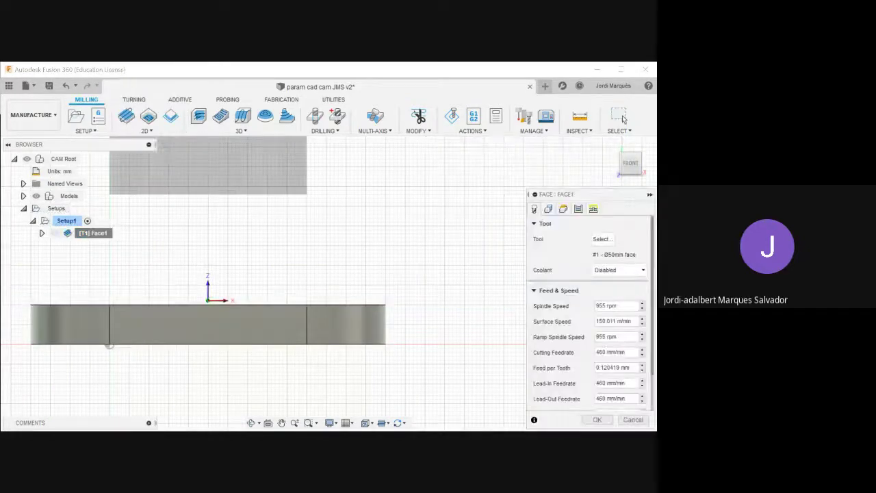
left_click(579, 208)
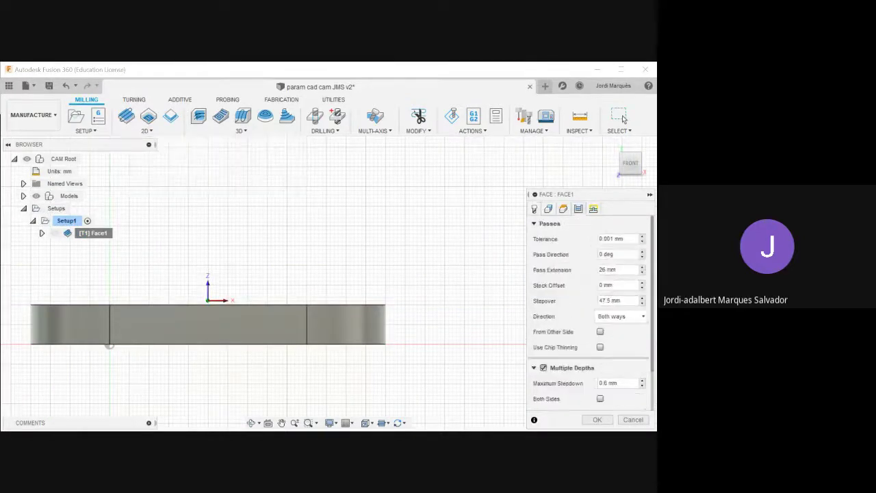
left_click(608, 383)
left_click(597, 419)
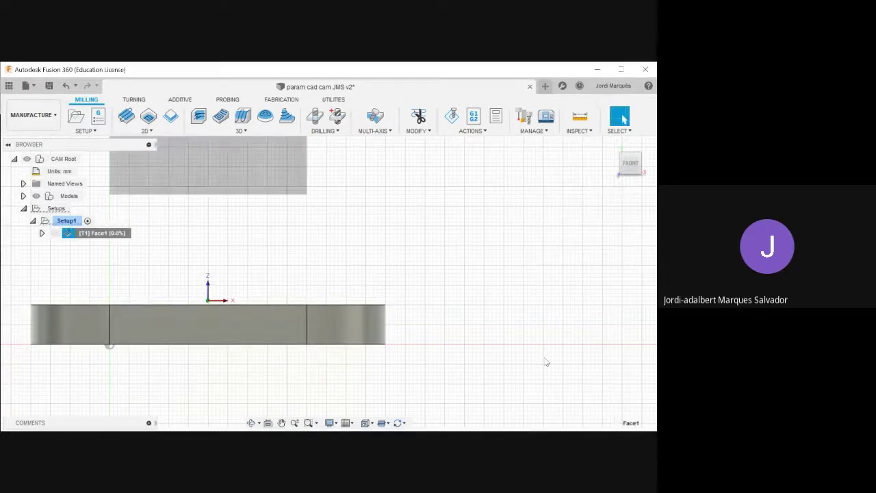
Examine the regenerated facing toolpath's depth passes and lead arcs from the front and in a tilted view.
scroll(495, 303, "up", 5)
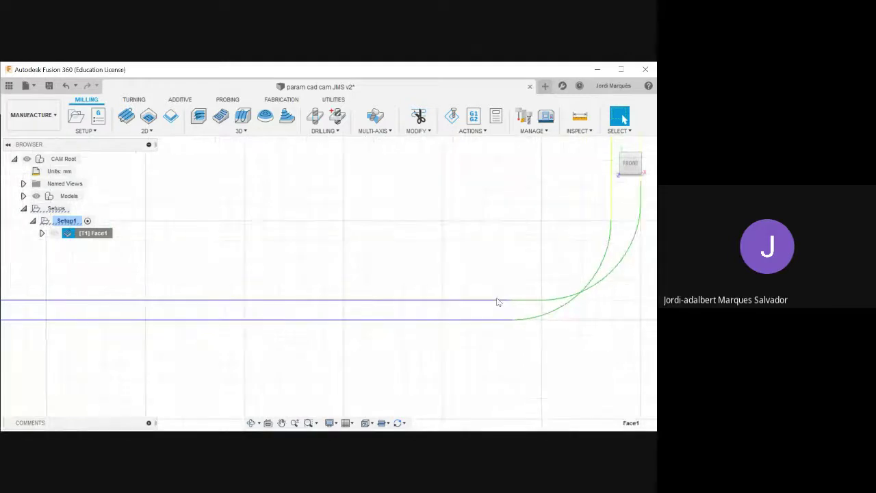
scroll(489, 327, "down", 5)
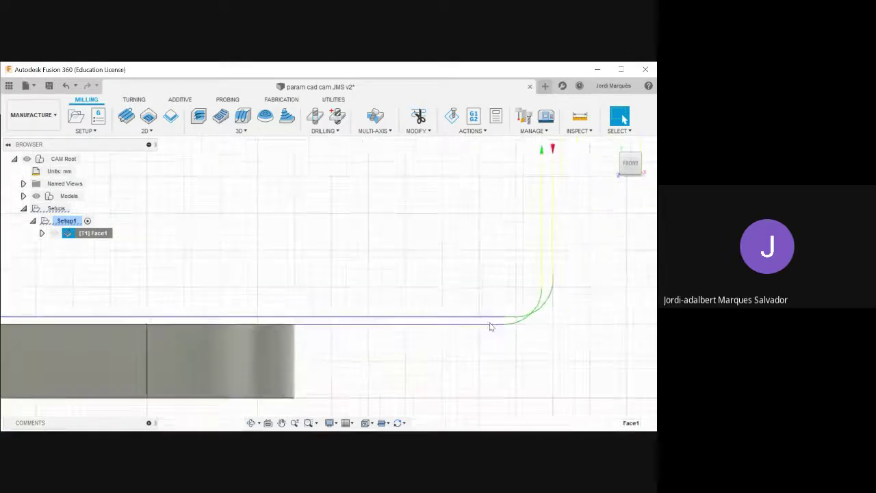
scroll(182, 264, "down", 2)
right_click(103, 233)
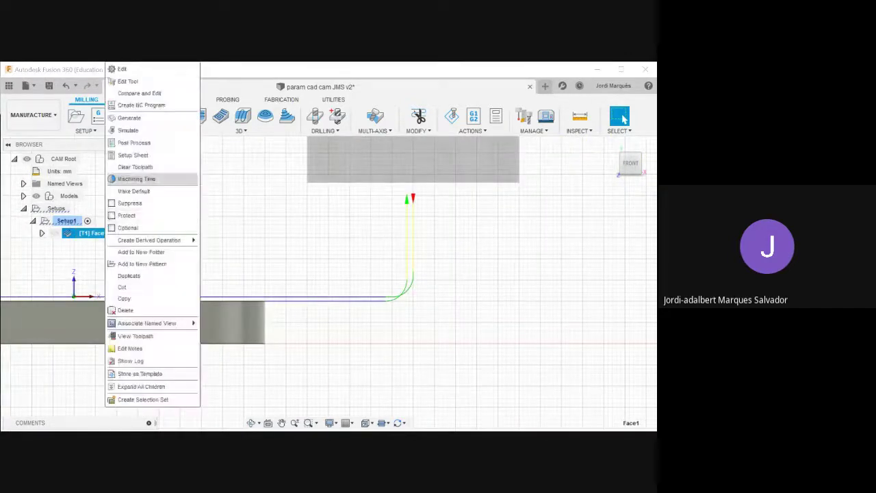
left_click(296, 247)
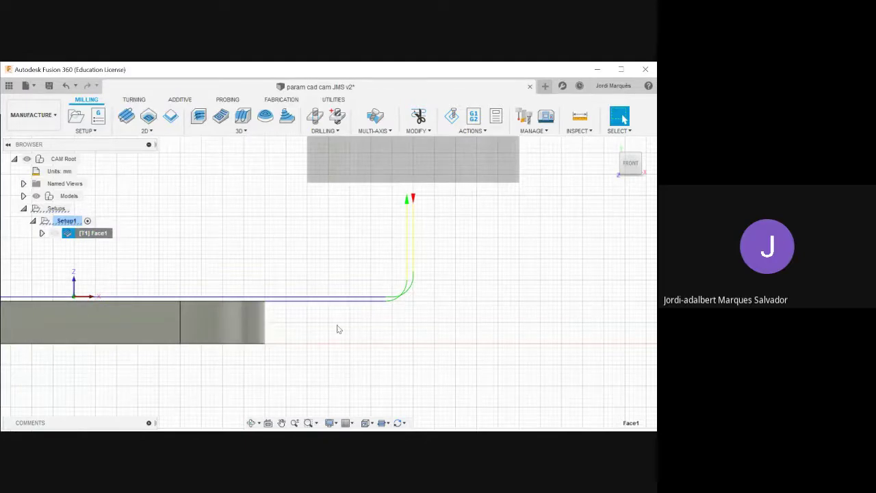
left_click(97, 233)
mouse_move(415, 306)
middle_mouse_down("shift")
mouse_move(417, 333)
mouse_move(439, 333)
mouse_move(408, 309)
middle_mouse_up("shift")
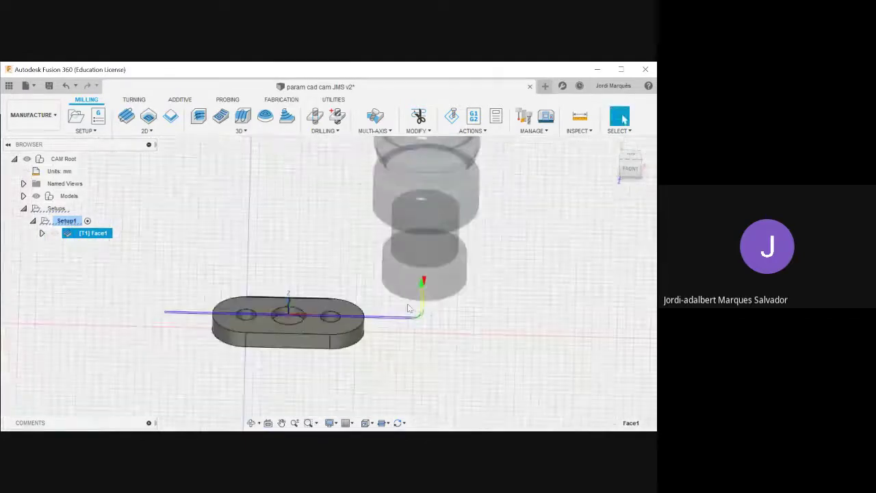
scroll(452, 301, "up", 3)
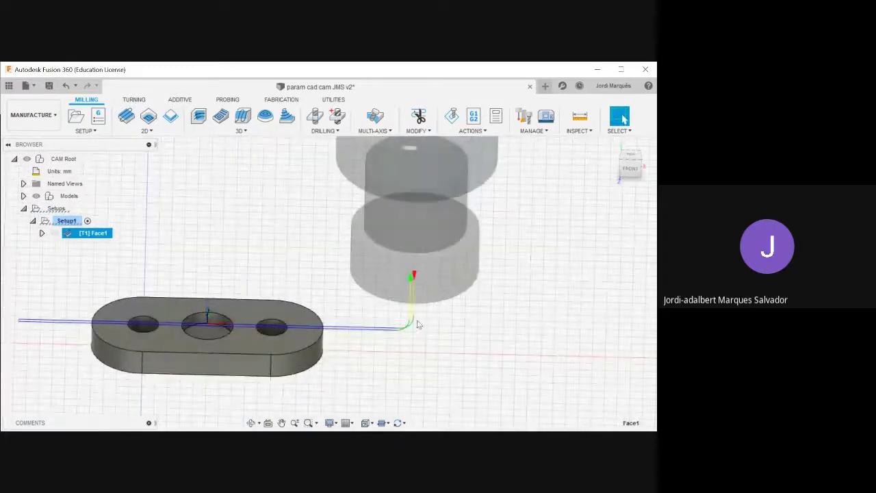
scroll(326, 331, "up", 5)
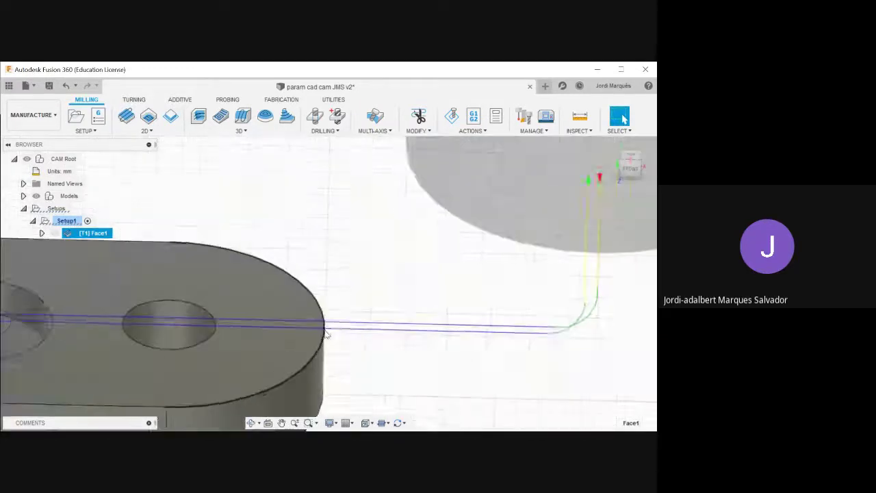
scroll(325, 334, "up", 2)
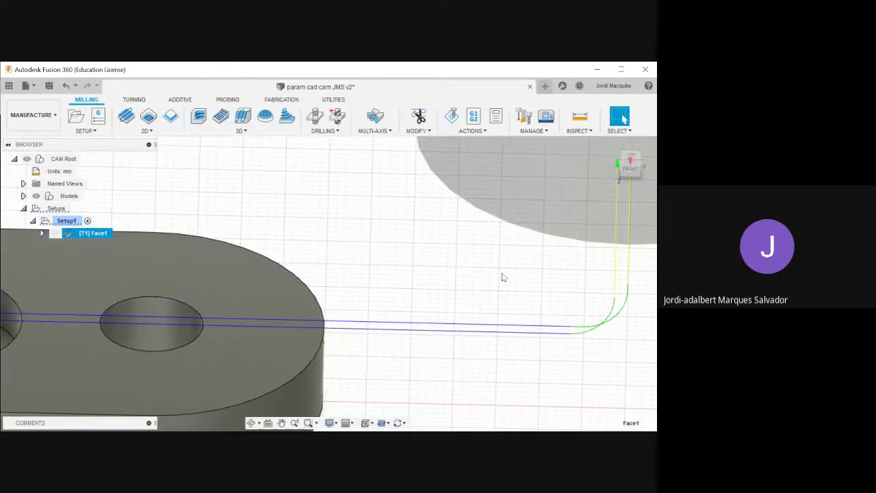
scroll(501, 270, "down", 5)
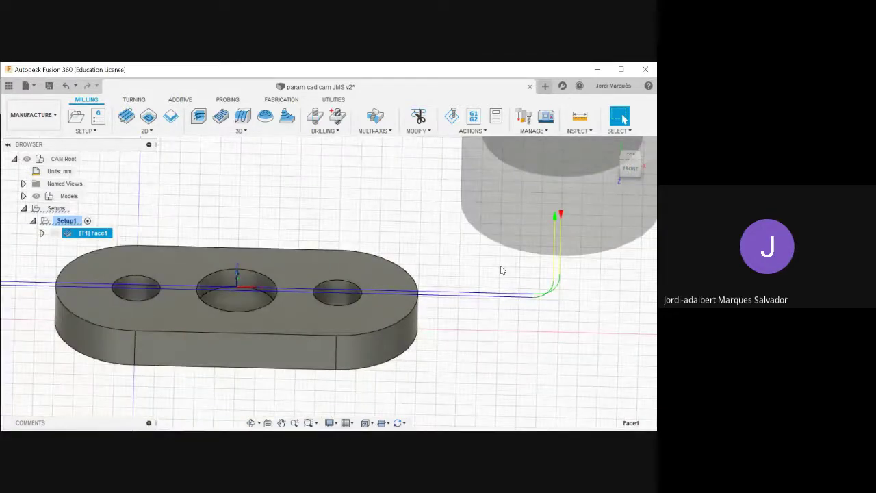
scroll(500, 268, "down", 5)
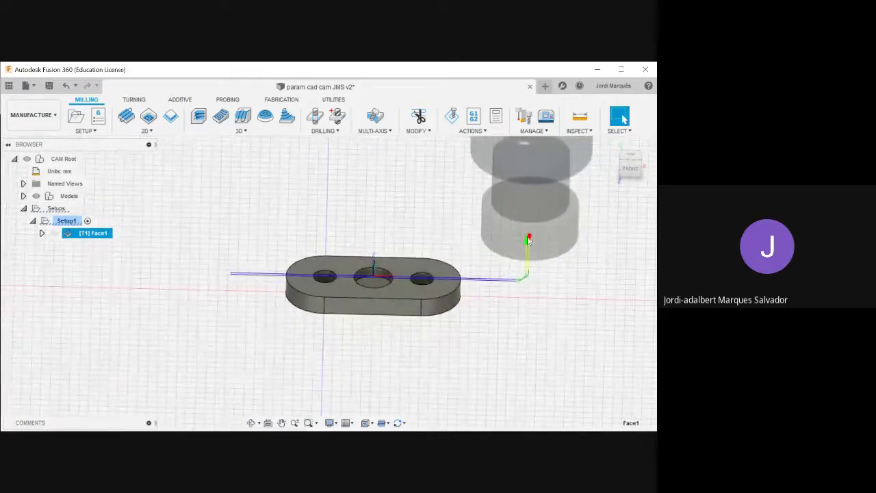
Open the simulation of the facing operation with the stock displayed in Standard mode and stop on collision off.
left_click(452, 115)
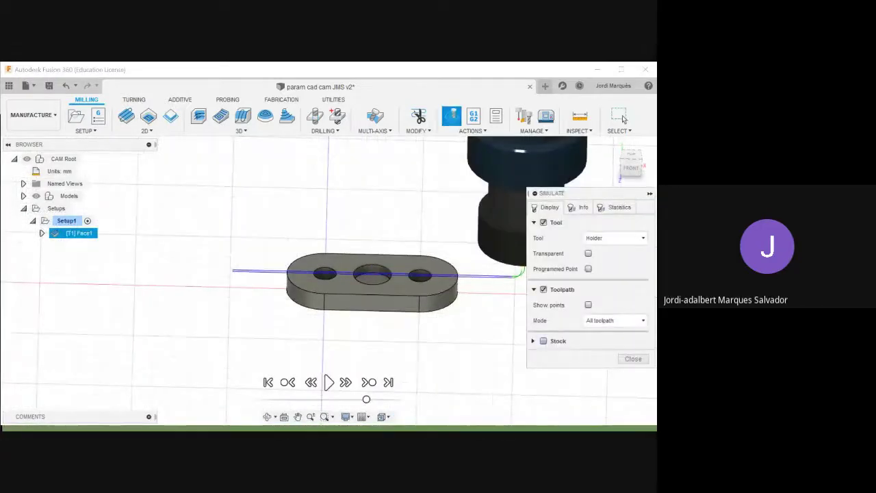
left_click(543, 341)
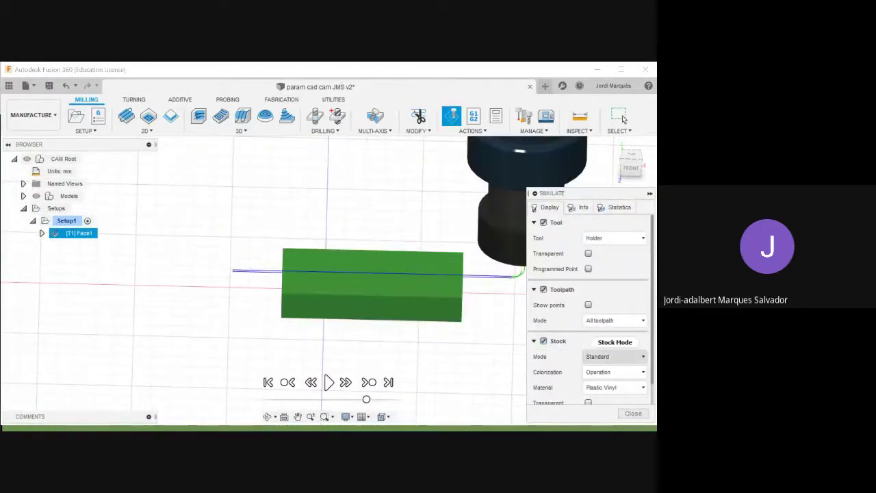
scroll(588, 308, "down", 1)
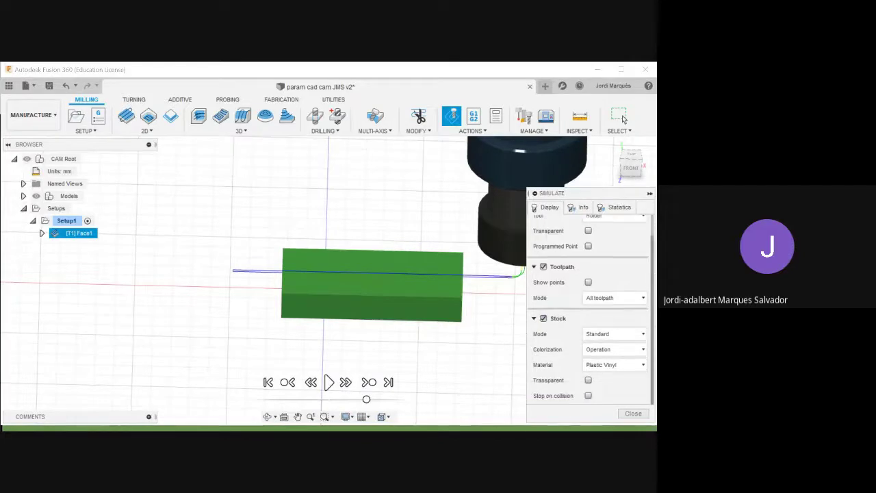
left_click(588, 395)
left_click(588, 396)
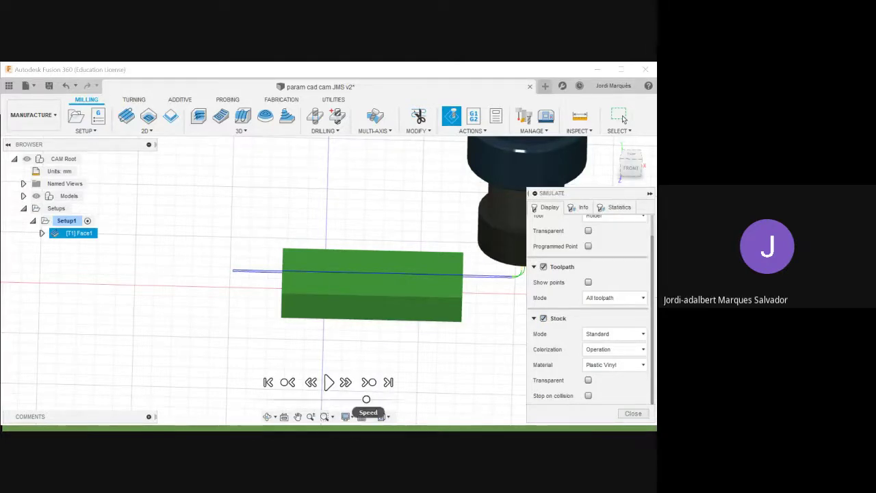
Play the facing simulation at a reduced speed, watch the face mill cut the stock, and pause it.
left_click_drag(348, 399, 342, 400)
left_click(329, 383)
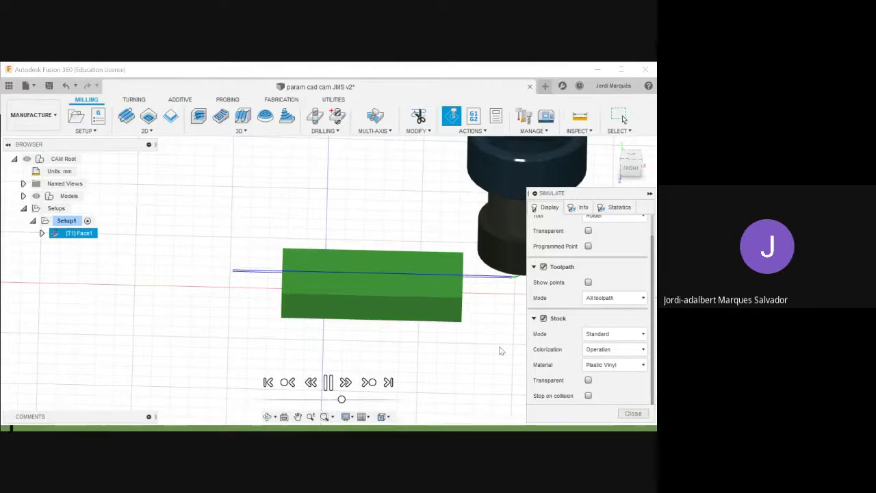
mouse_move(501, 350)
middle_mouse_down("shift")
mouse_move(503, 317)
mouse_move(496, 354)
middle_mouse_up("shift")
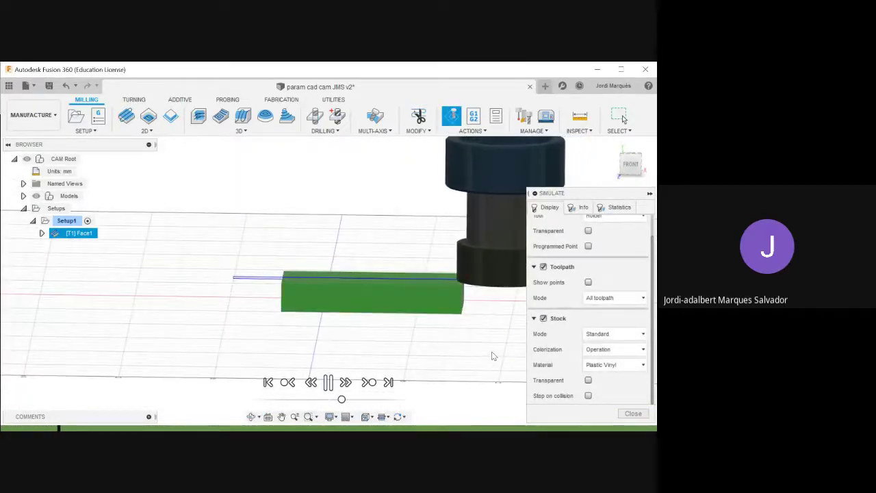
middle_click_drag(495, 323, 491, 332, "shift")
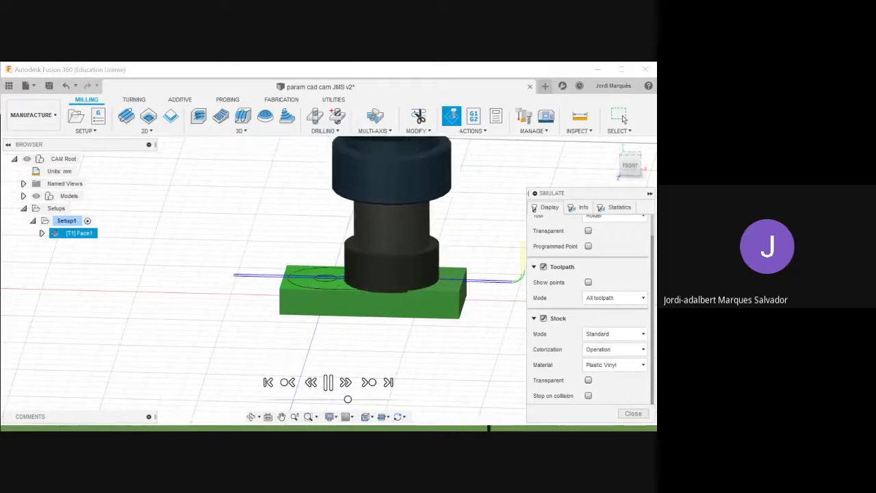
left_click(328, 383)
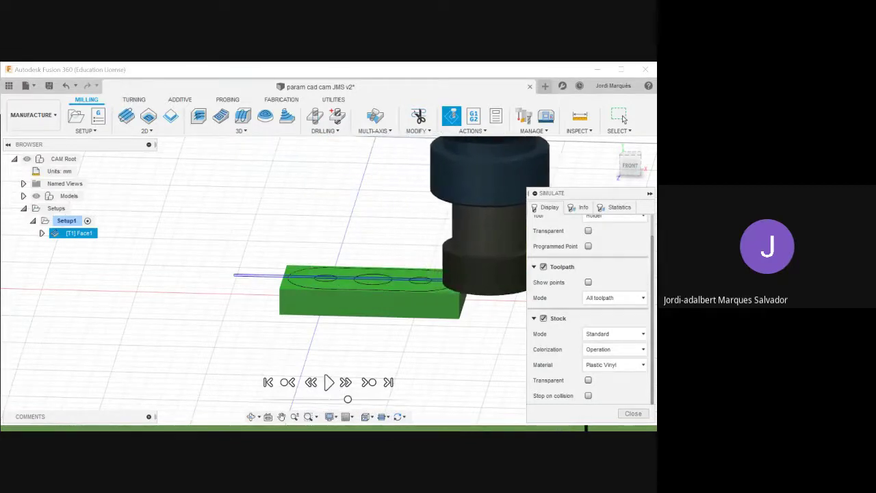
Examine the faced stock surface around the link's outline and holes, and close the simulation.
middle_click_drag(330, 233, 331, 265, "shift")
scroll(273, 304, "up", 5)
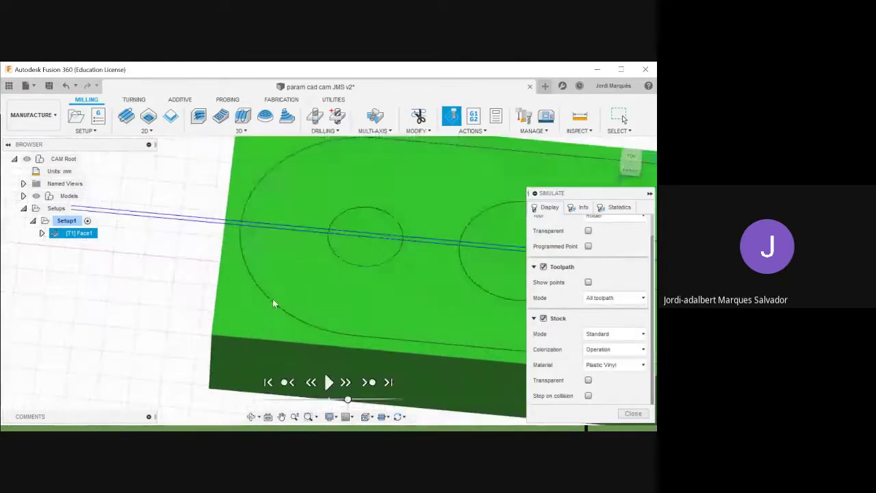
scroll(256, 195, "down", 8)
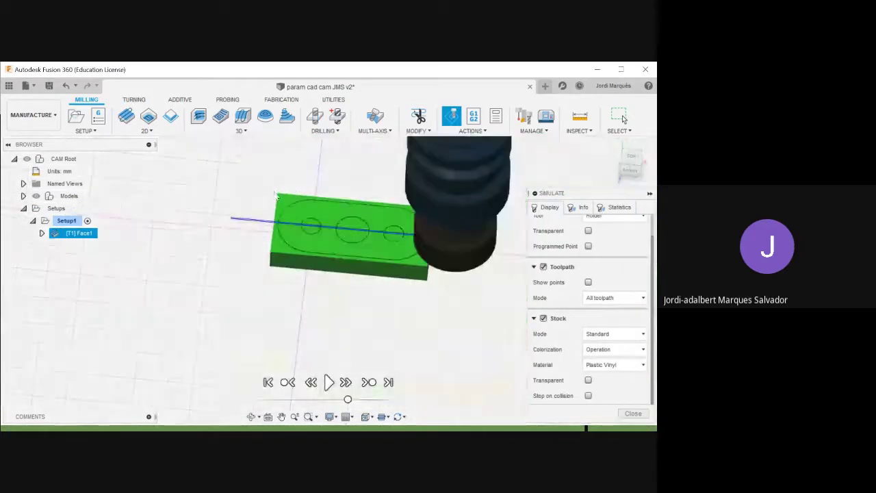
scroll(460, 300, "down", 1)
middle_click_drag(460, 300, 459, 287, "shift")
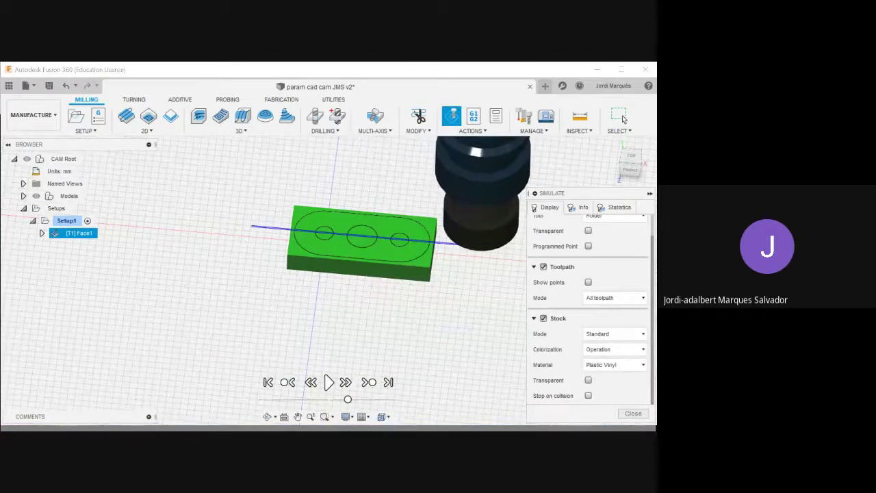
middle_click_drag(421, 323, 440, 267, "shift")
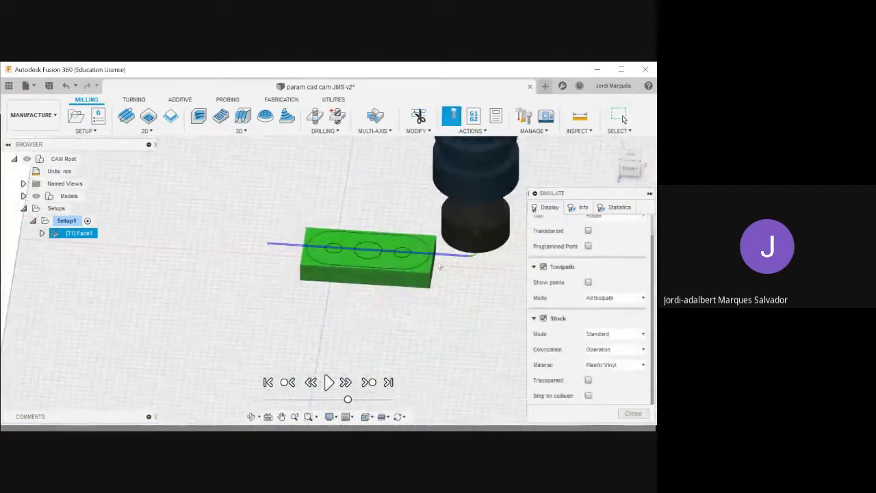
scroll(440, 267, "up", 2)
scroll(335, 243, "down", 3)
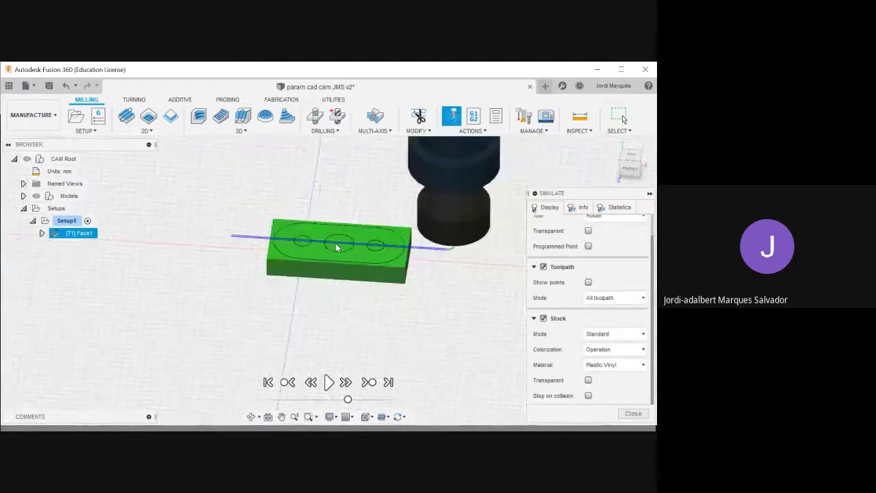
left_click(634, 414)
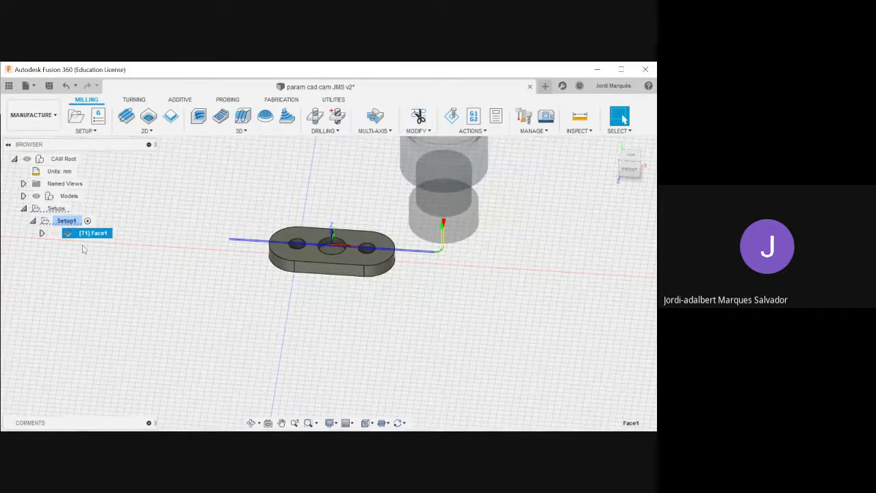
Examine the link's two through holes and central pocket from above.
left_click(143, 131)
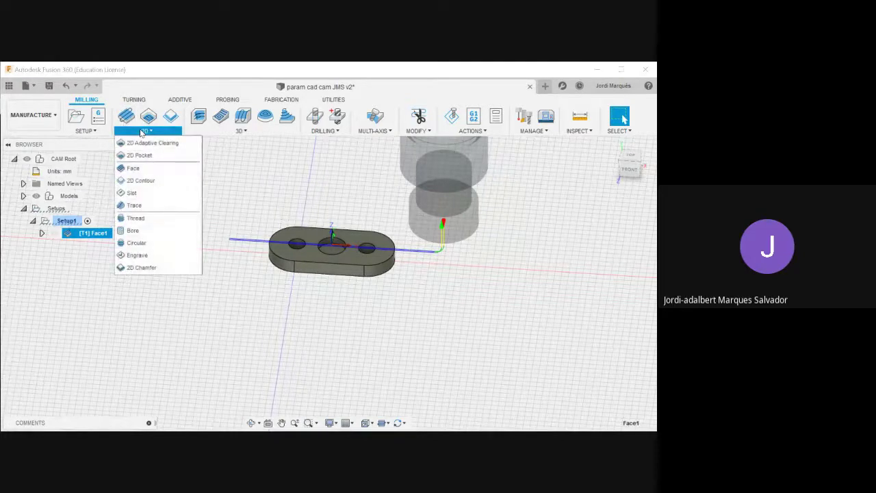
left_click(337, 178)
middle_click_drag(341, 205, 345, 232, "shift")
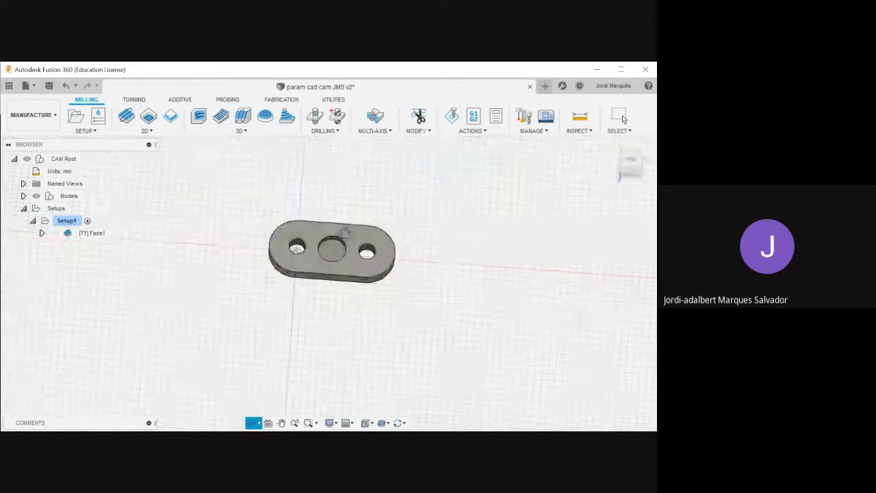
scroll(291, 248, "up", 4)
scroll(291, 248, "up", 3)
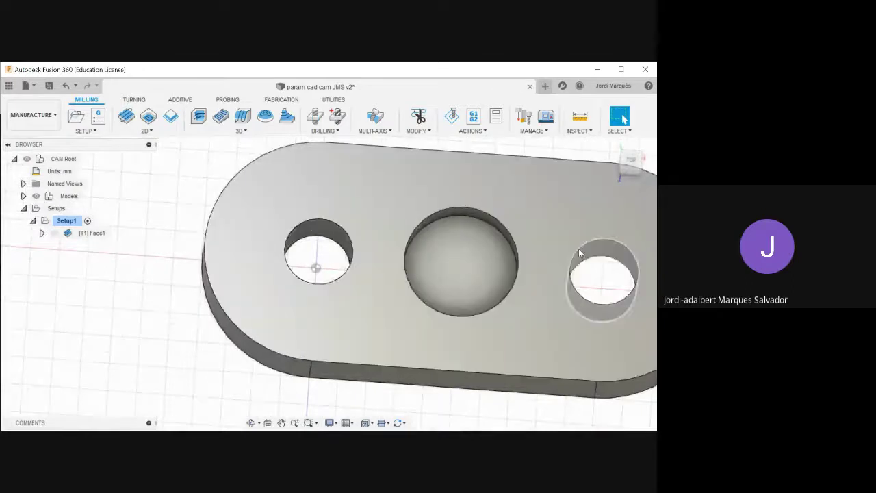
scroll(280, 289, "down", 5)
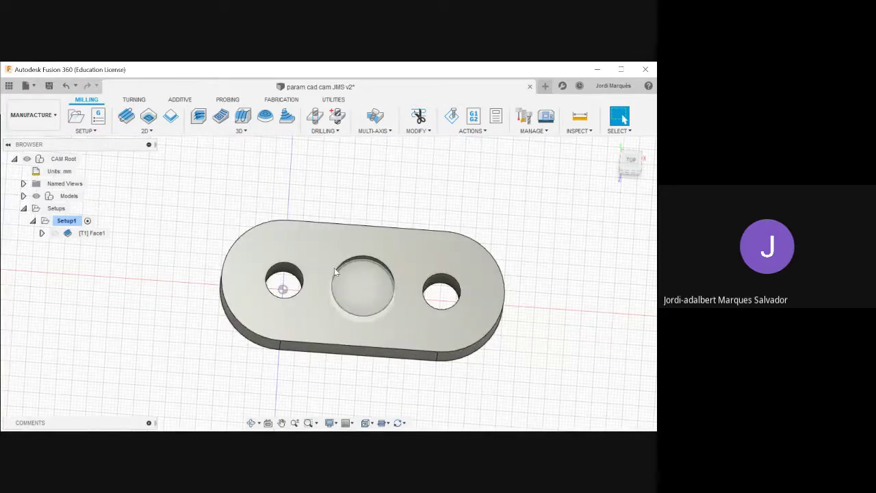
scroll(212, 271, "down", 2)
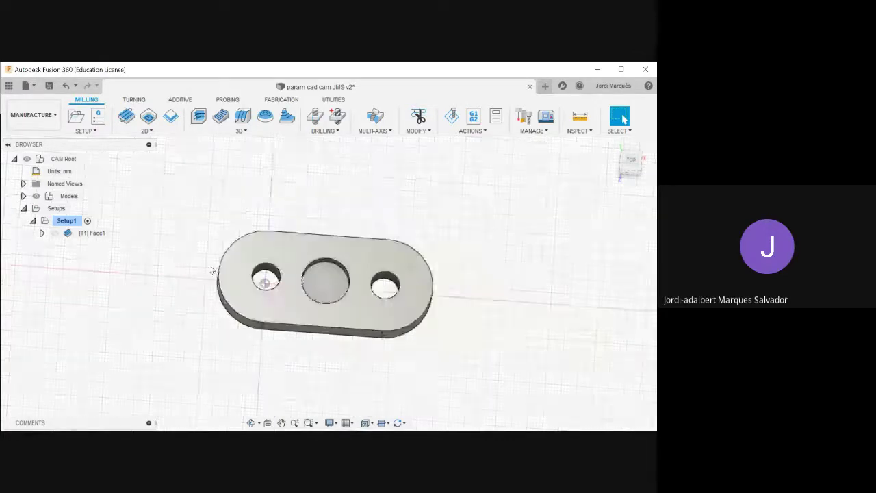
scroll(211, 270, "down", 1)
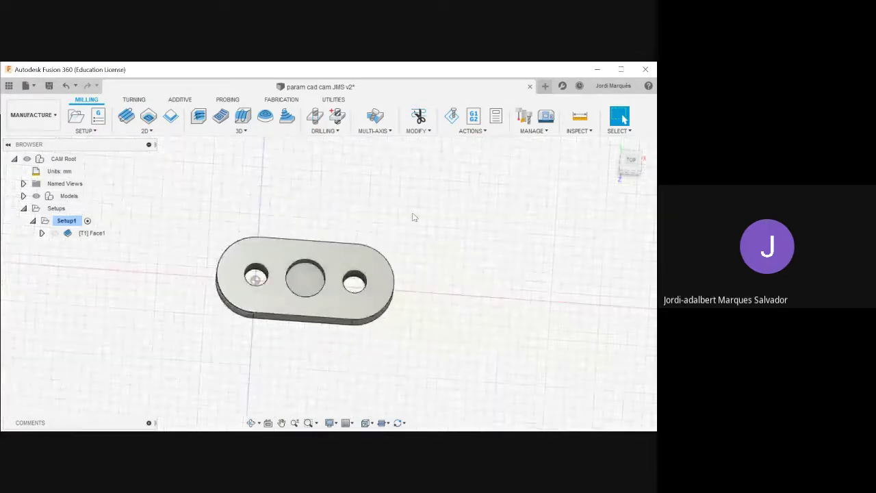
Start a Drill operation in Setup1 and open the tool selection for it.
left_click(337, 131)
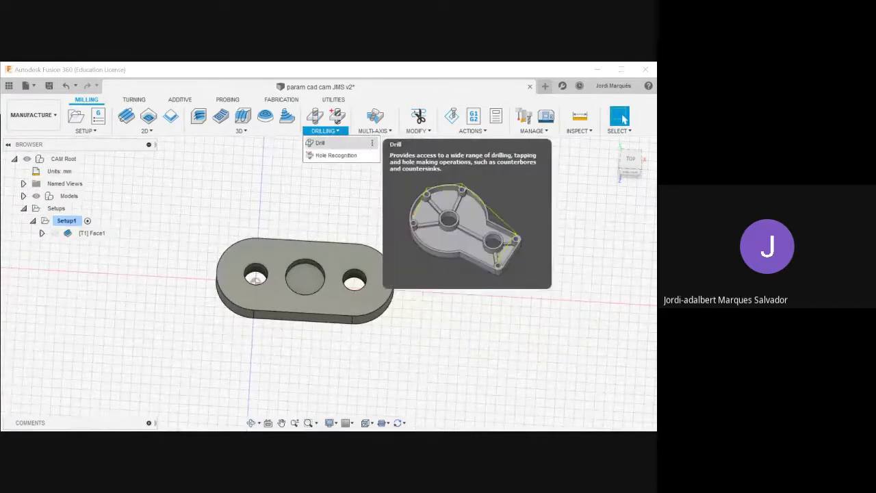
left_click(331, 143)
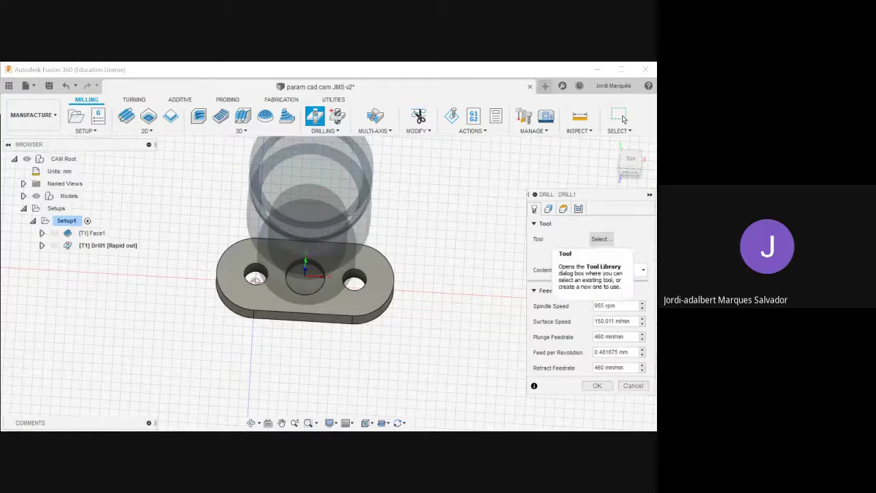
left_click(600, 239)
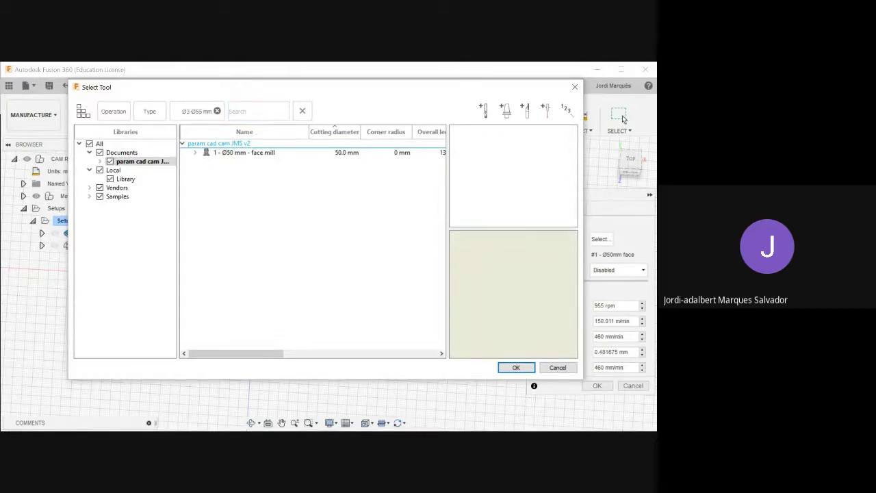
Filter the tool library by the Hole operation and narrow the hole-making tool types to Drill only.
left_click(113, 111)
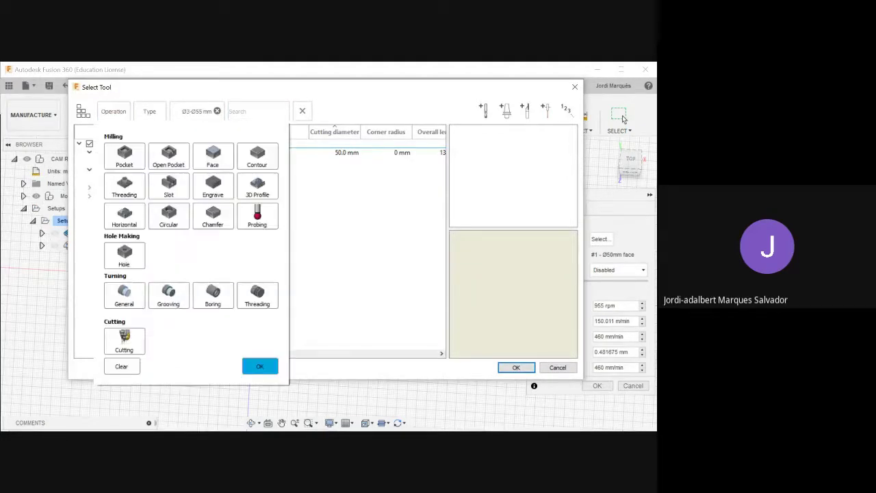
left_click(168, 186)
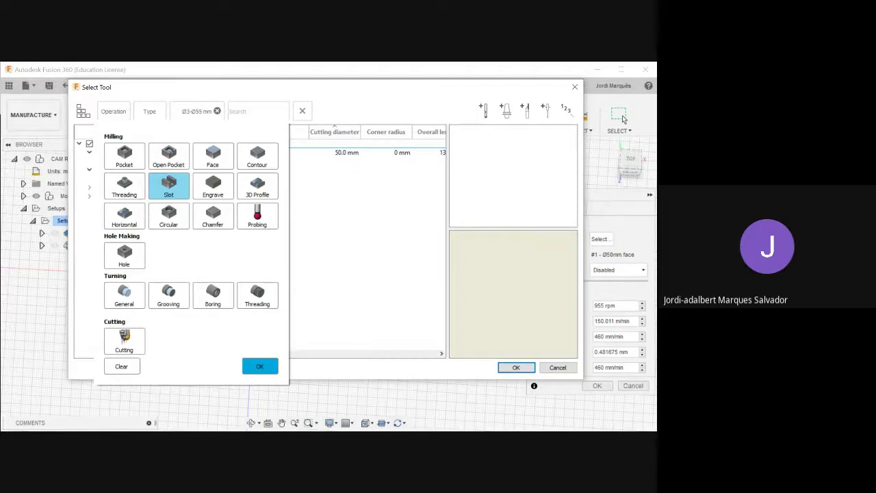
left_click(124, 255)
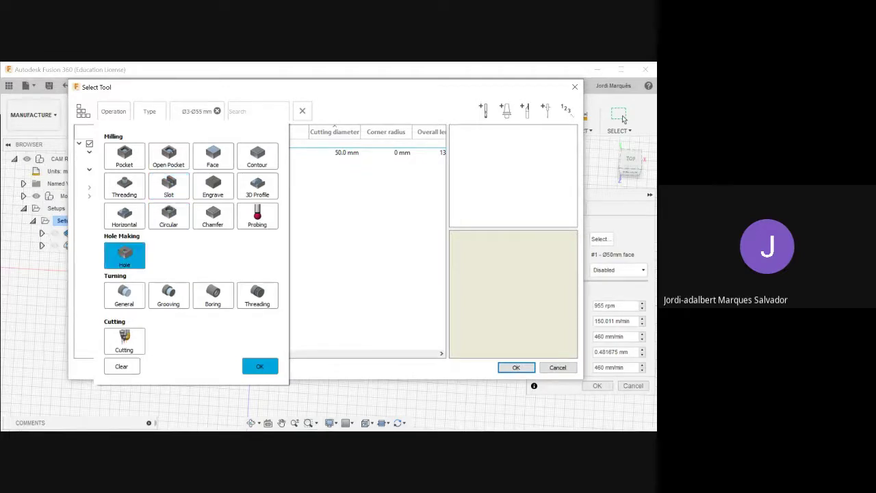
left_click(260, 366)
left_click(142, 111)
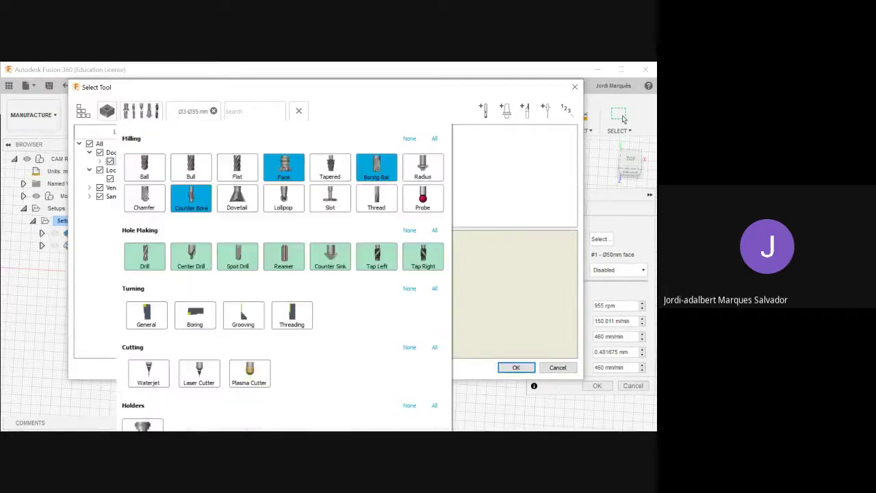
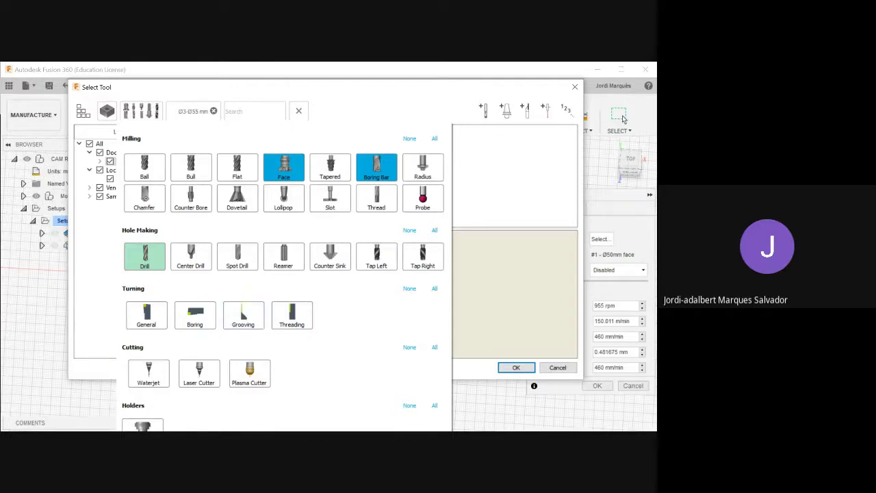
left_click(96, 264)
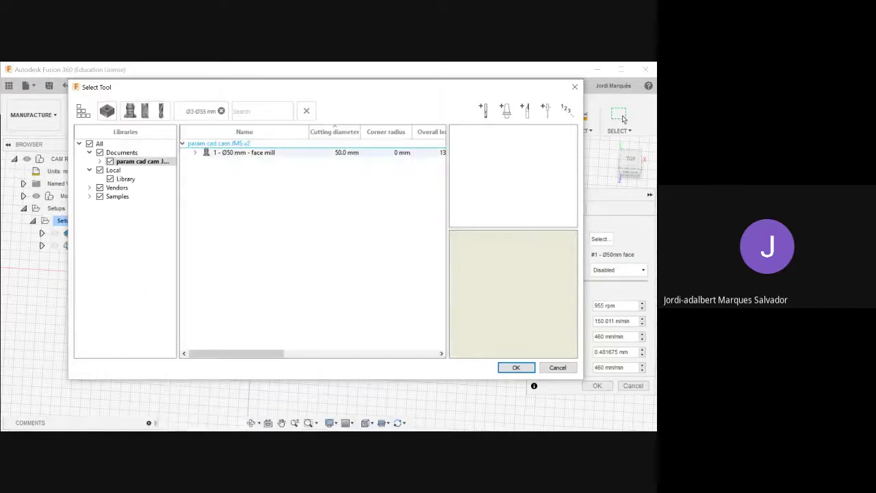
Limit the tool library to cutting diameters from 9 mm to 11 mm.
left_click(195, 111)
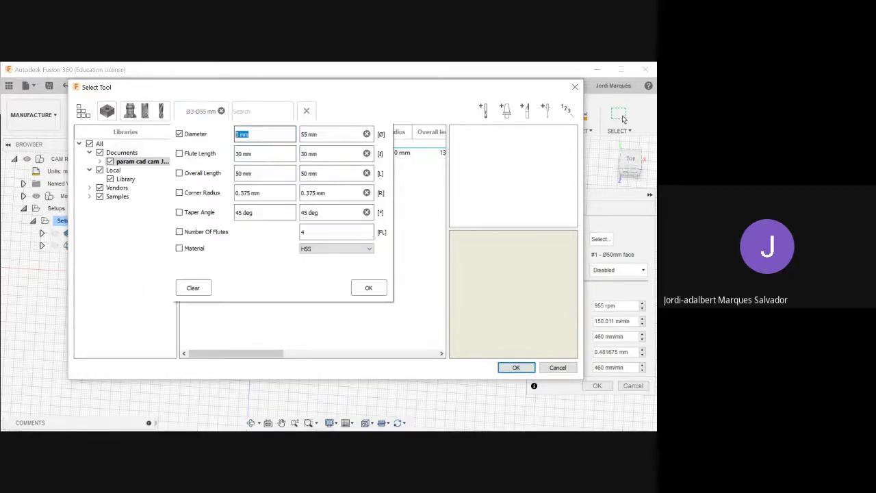
type("9")
key("Tab")
type("1")
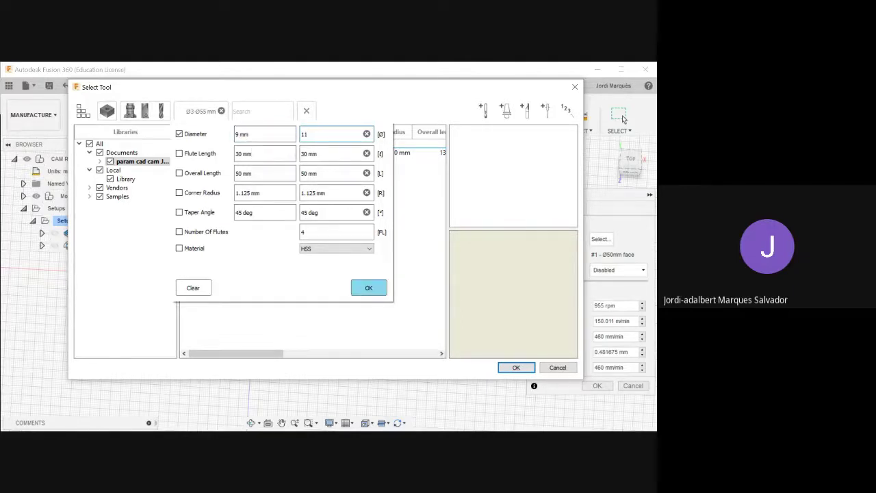
key("Return")
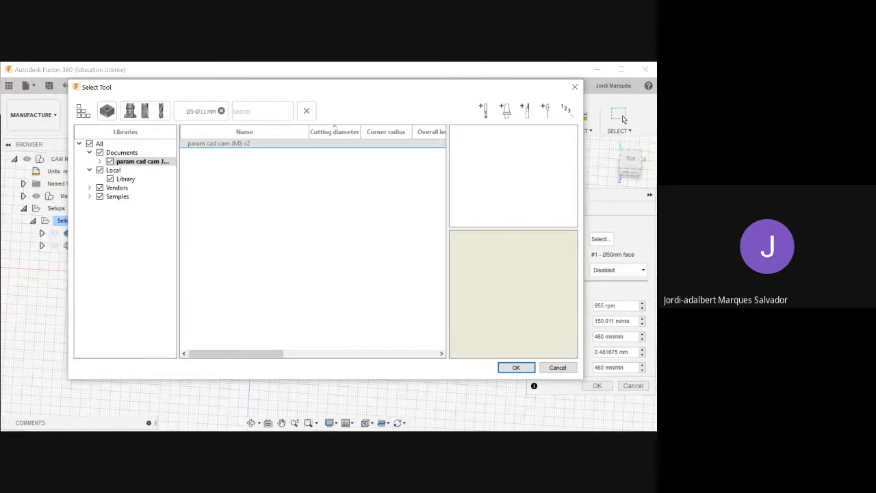
Remove the Face and Boring Bar milling types from the tool type filter, leaving only Drill.
left_click(198, 111)
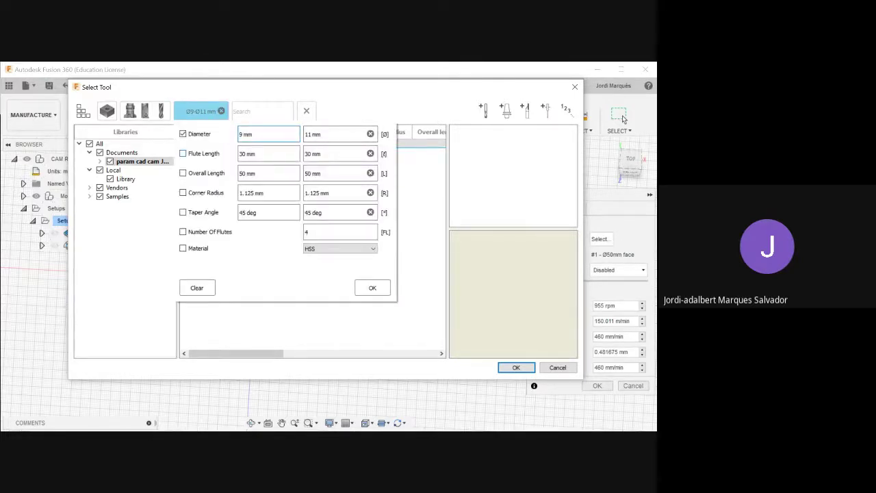
left_click(145, 111)
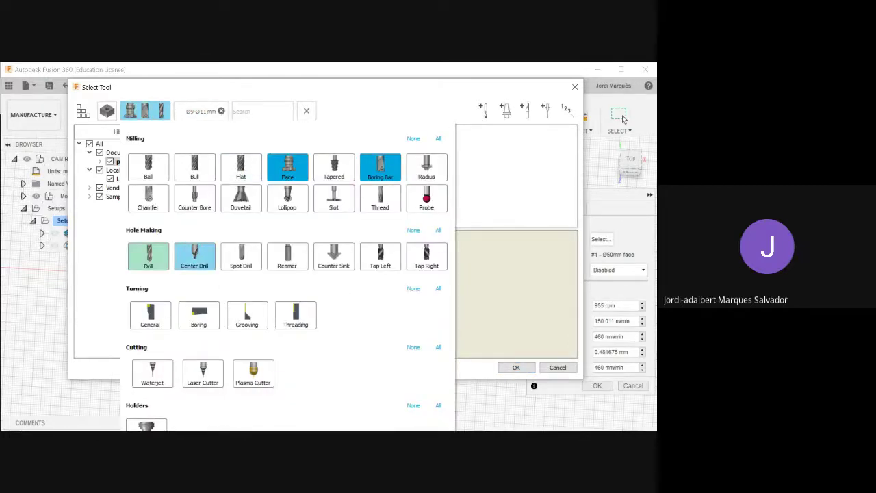
left_click(287, 168)
left_click(381, 167)
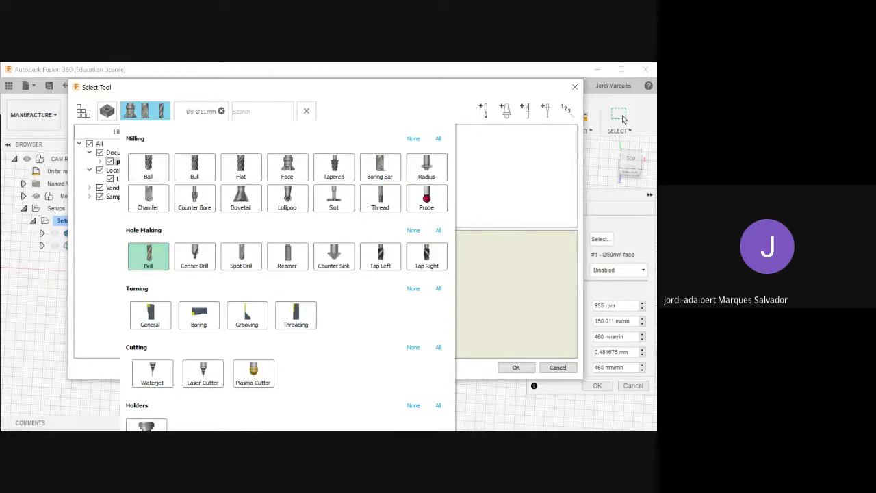
left_click(513, 302)
Set the tool diameter filter to a range of 8 mm to 12 mm.
left_click(167, 111)
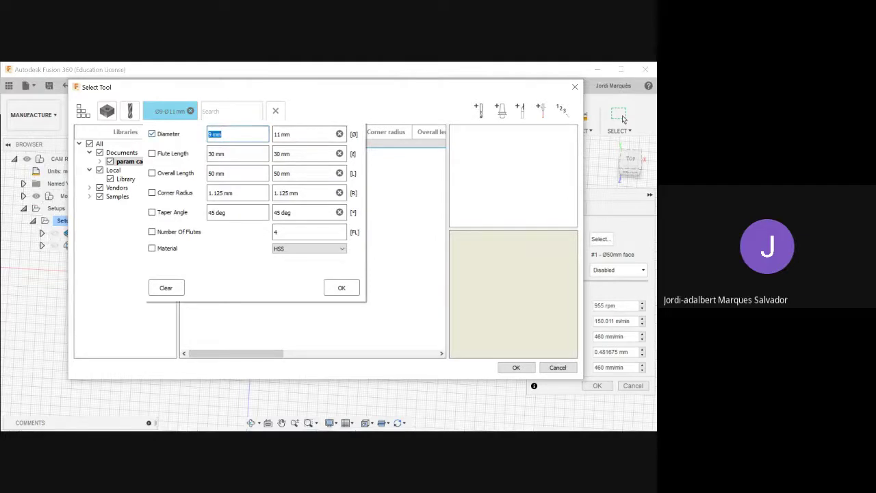
type("78")
key("BackSpace")
key("BackSpace")
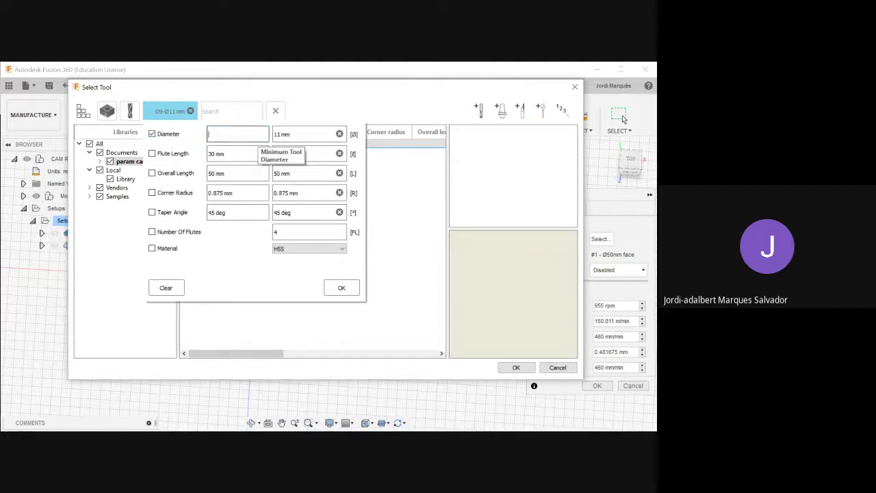
type("8")
key("Tab")
type("12")
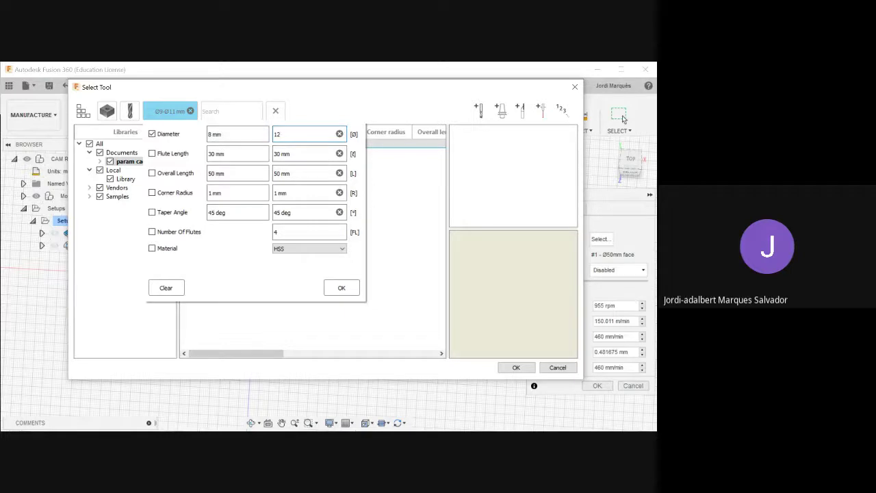
key("Return")
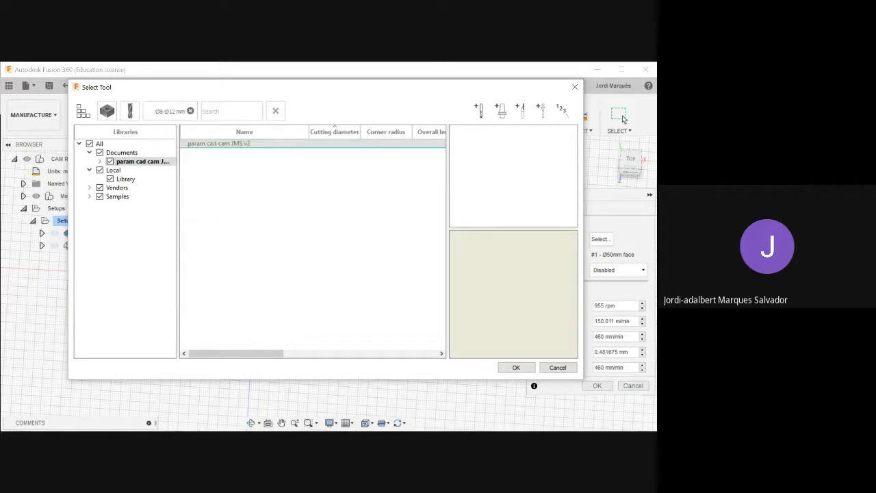
Assign the Ø10 mm 118° drill from the Metric - Aluminum sample library to the drilling operation.
left_click(118, 188)
left_click(118, 197)
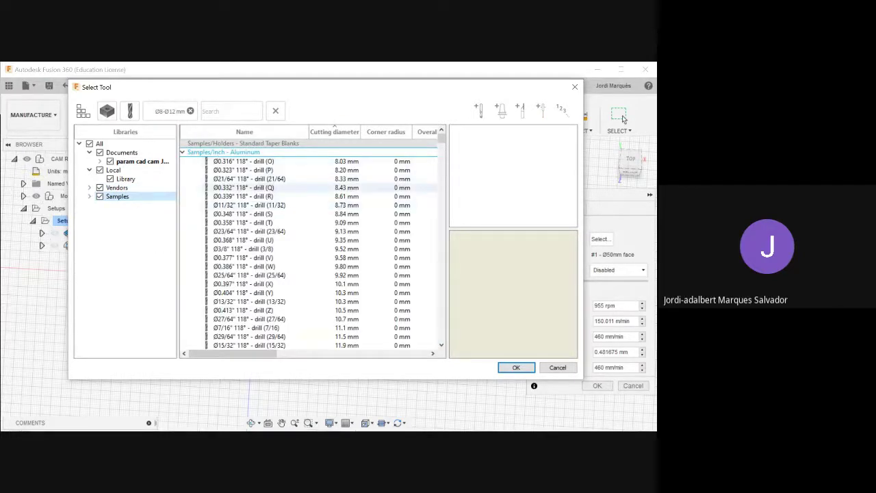
scroll(308, 206, "down", 15)
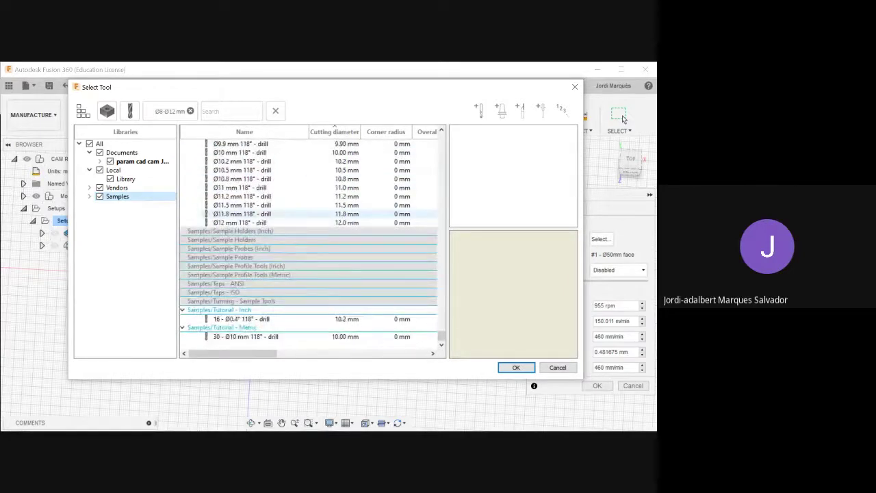
scroll(308, 213, "up", 18)
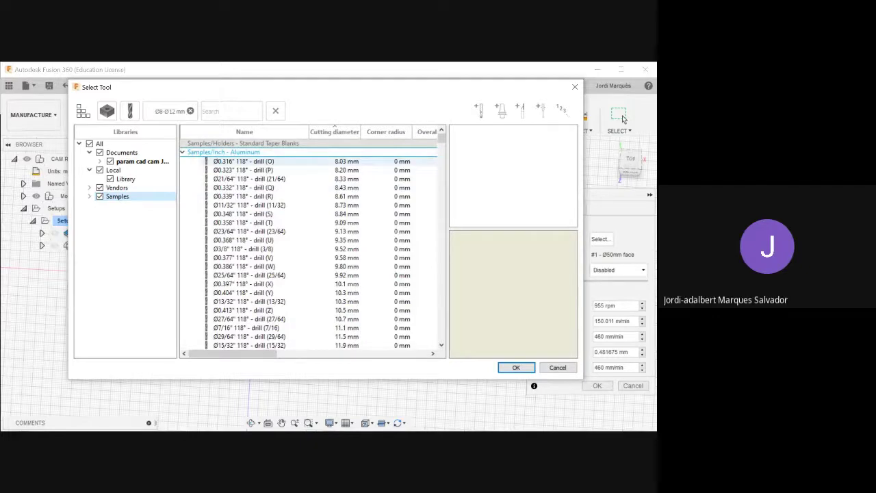
scroll(274, 161, "down", 12)
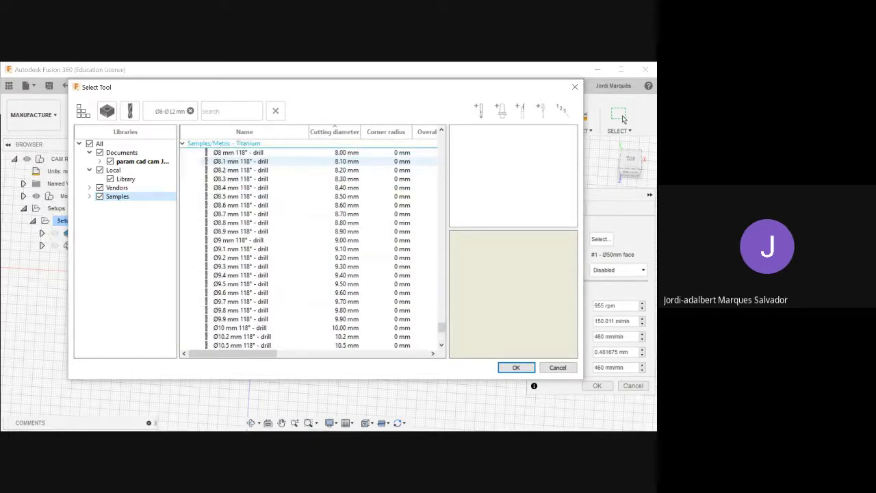
scroll(308, 246, "up", 3)
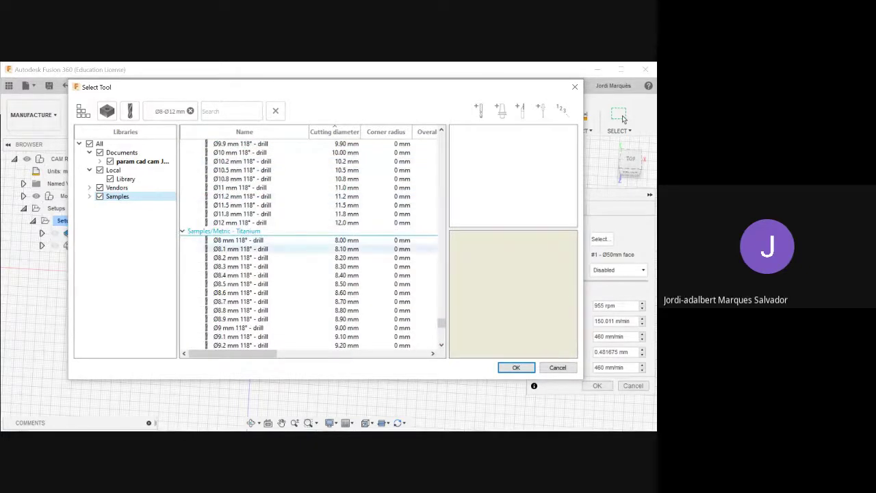
scroll(308, 240, "down", 3)
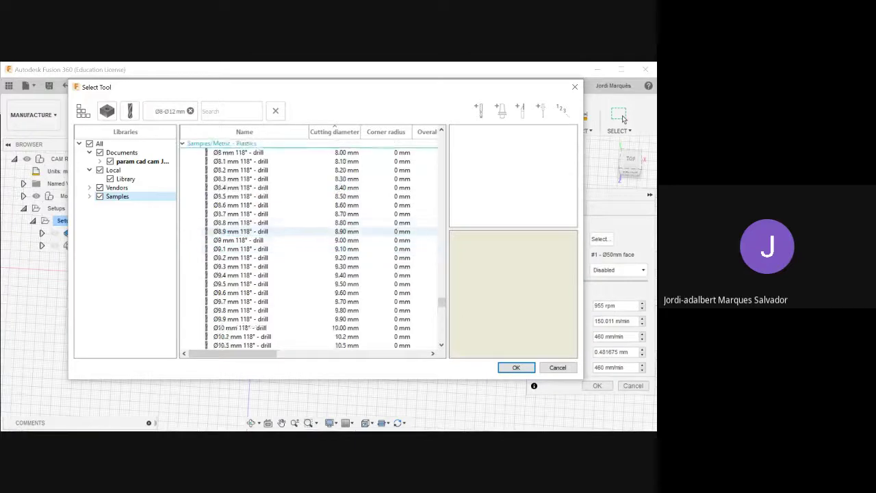
scroll(308, 239, "up", 6)
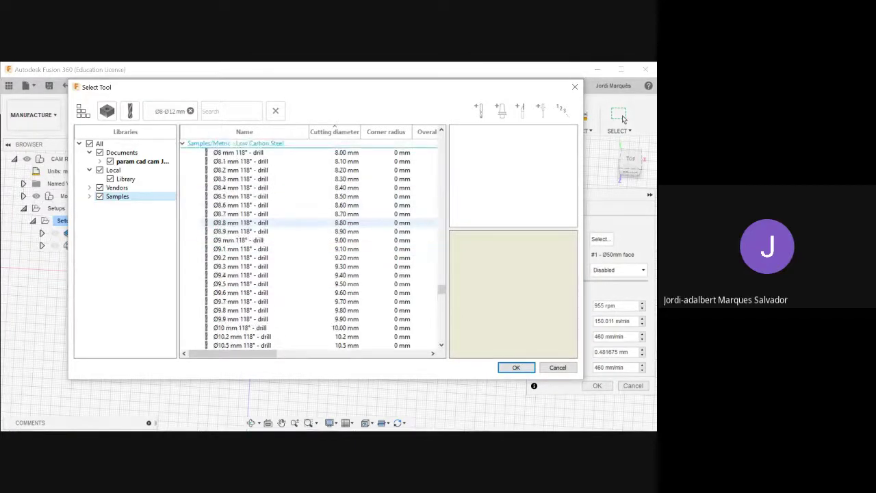
scroll(308, 239, "up", 2)
scroll(308, 240, "down", 6)
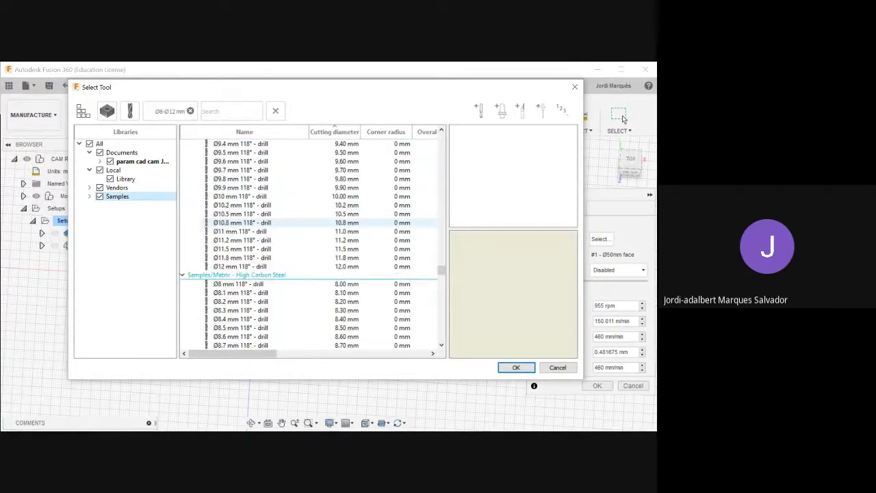
scroll(309, 222, "up", 11)
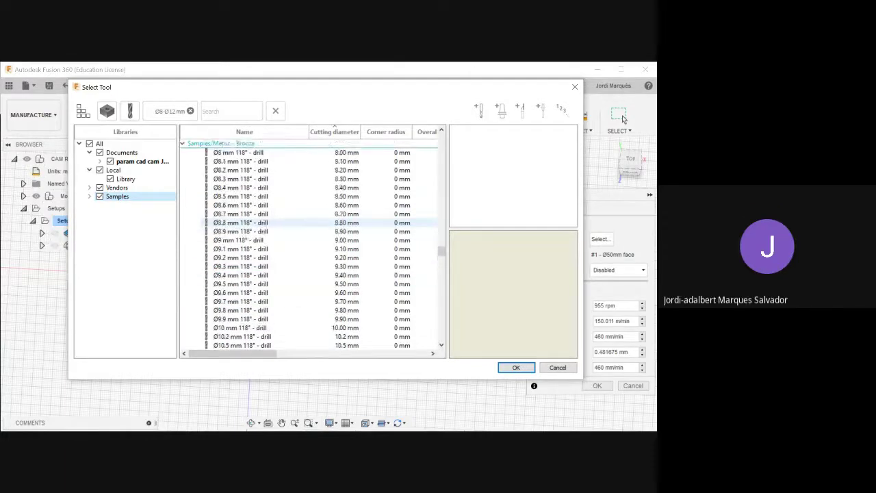
scroll(308, 240, "up", 10)
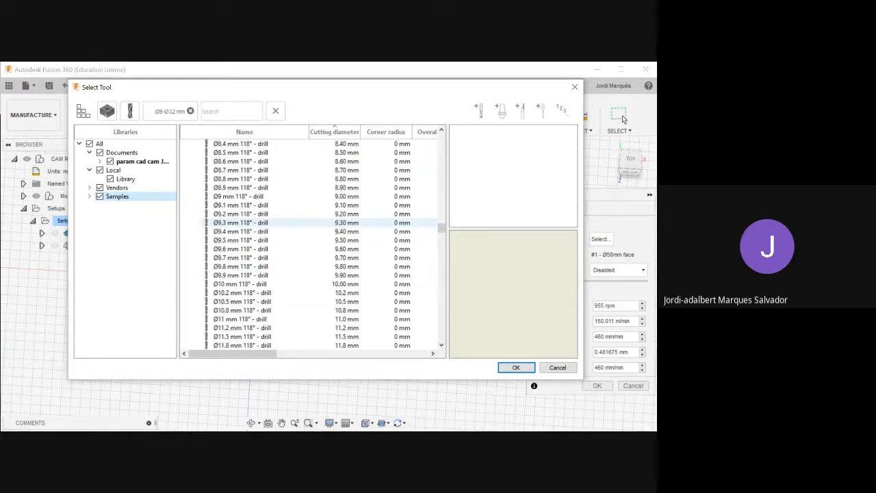
scroll(308, 219, "down", 5)
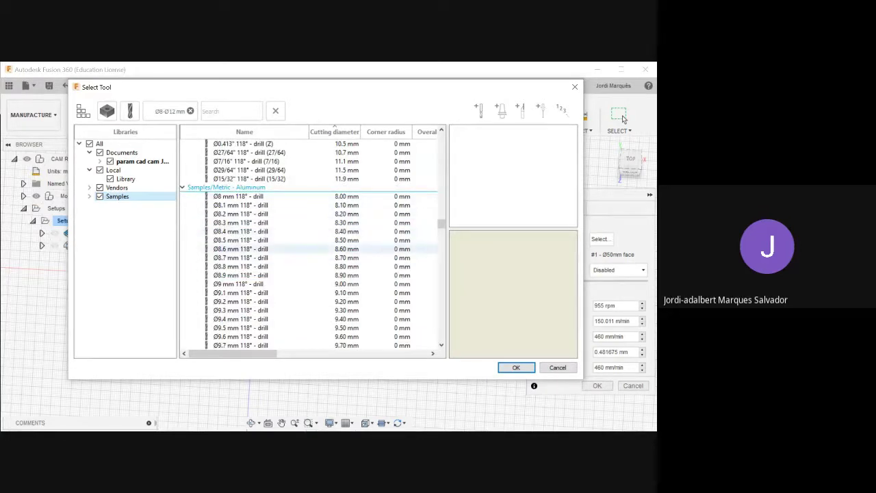
scroll(274, 266, "down", 2)
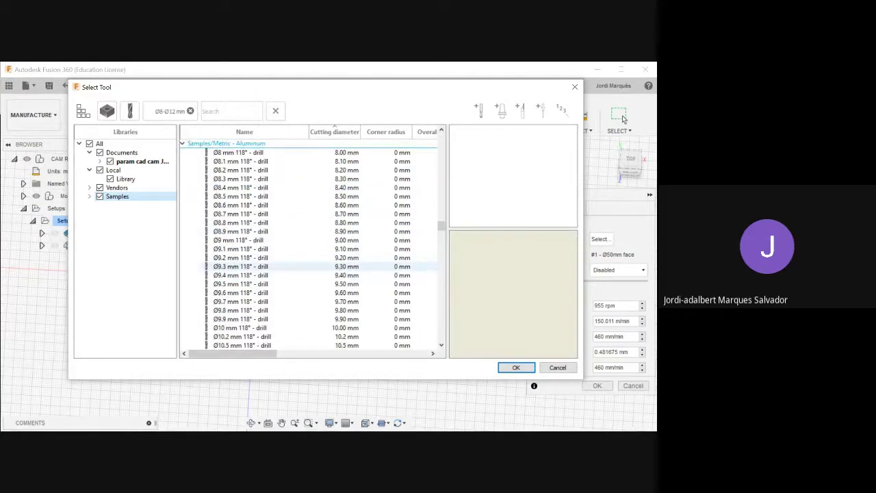
left_click(267, 284)
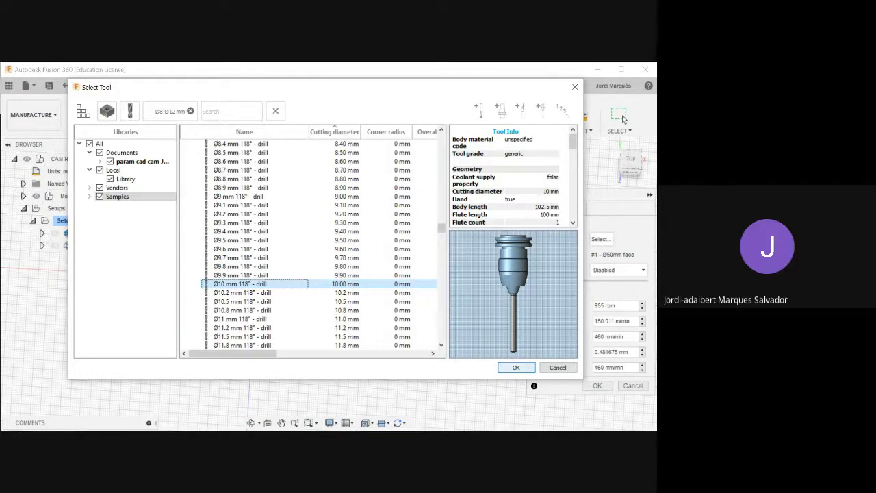
left_click(517, 370)
Check the diameter of the link's through hole on the side away from the origin.
middle_click_drag(349, 291, 351, 292, "shift")
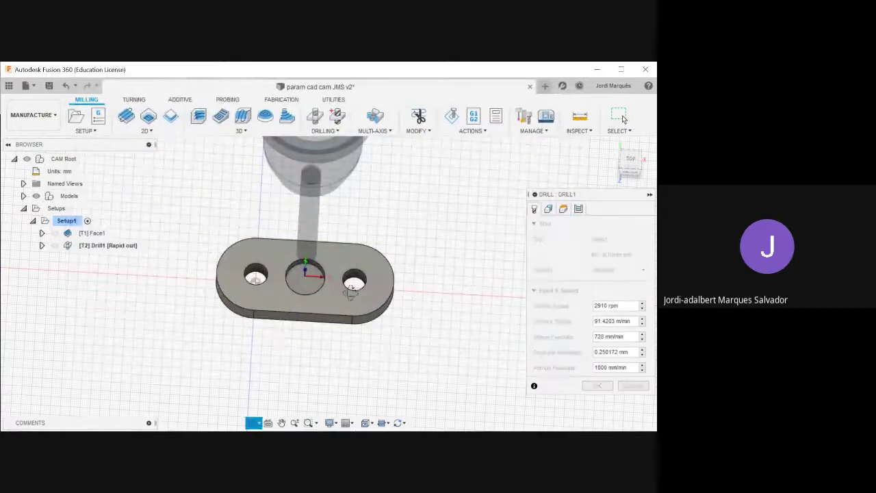
scroll(362, 278, "up", 3)
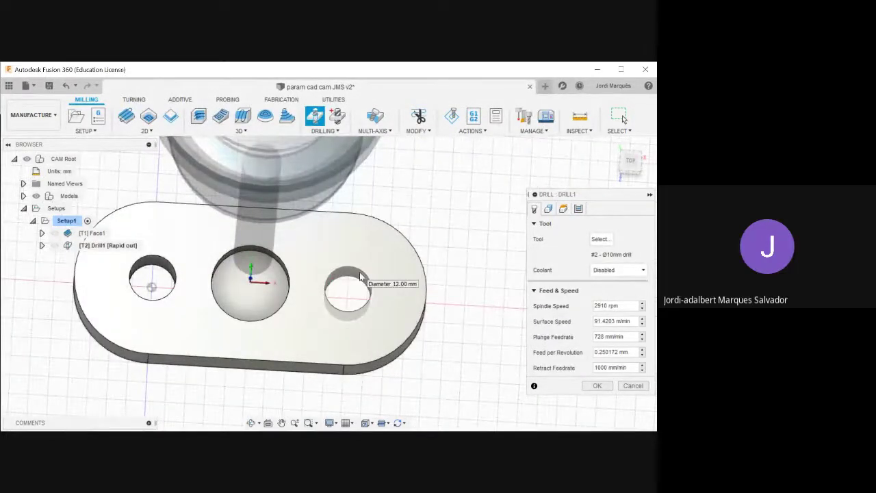
scroll(362, 278, "down", 3)
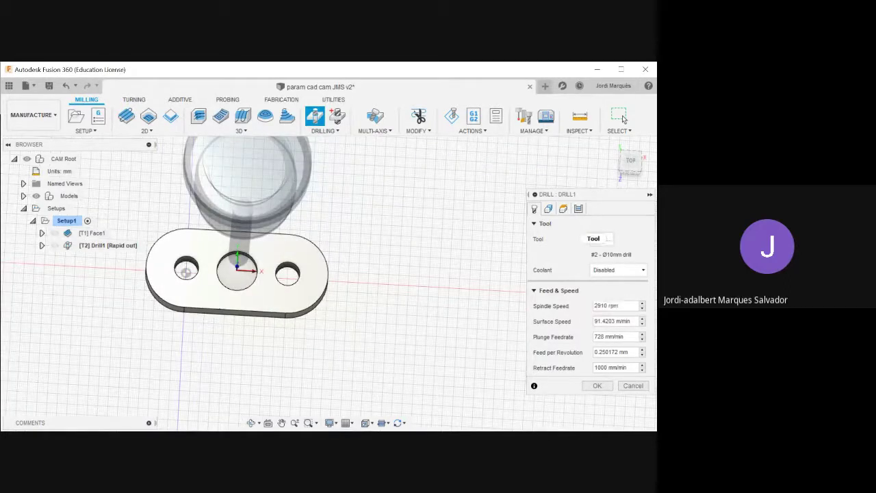
left_click(549, 209)
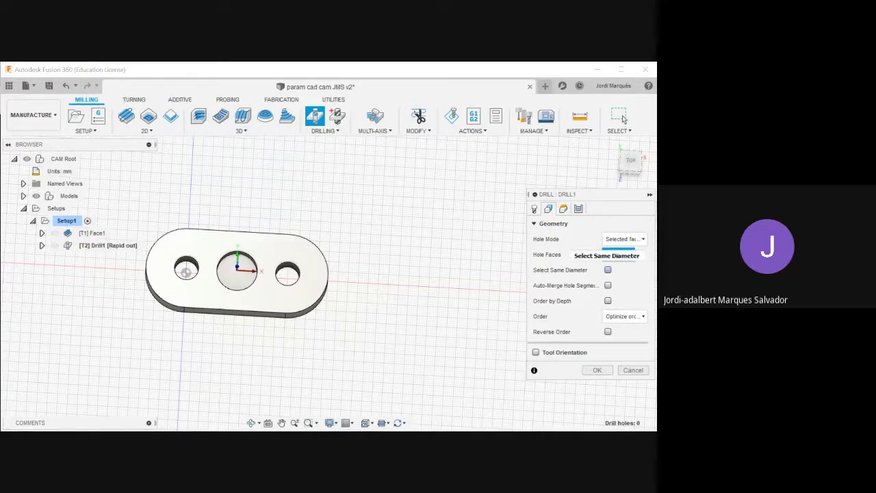
left_click(608, 270)
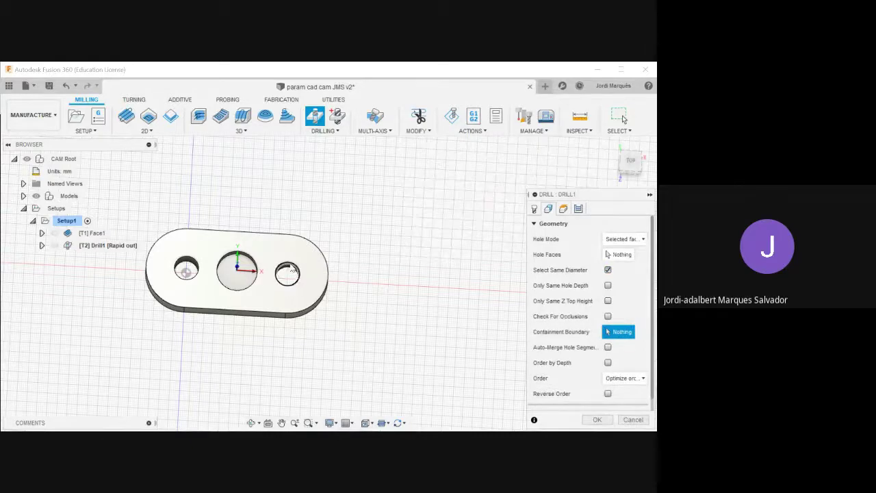
scroll(292, 269, "up", 3)
left_click(306, 277)
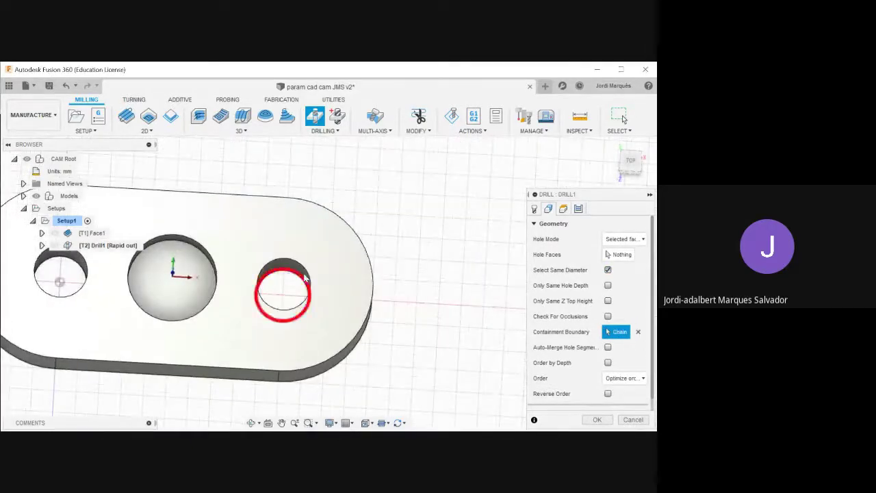
scroll(479, 287, "down", 3)
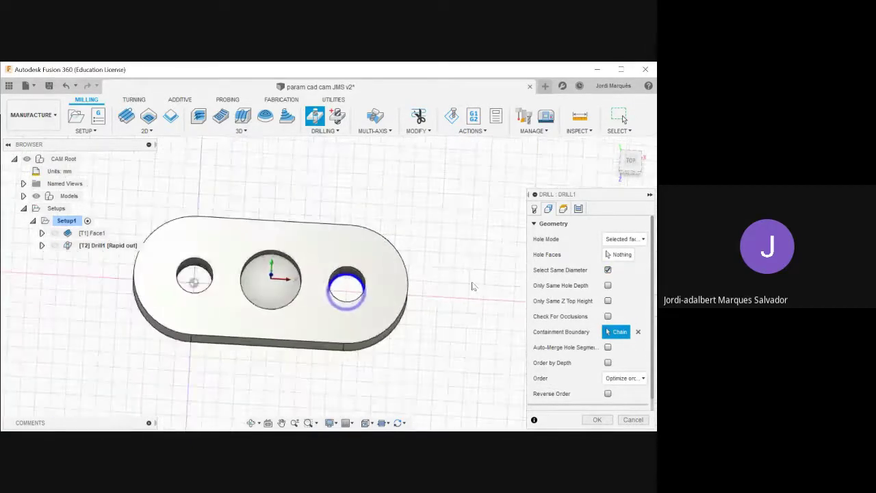
mouse_move(462, 272)
middle_mouse_down("shift")
mouse_move(454, 266)
mouse_move(466, 278)
middle_mouse_up("shift")
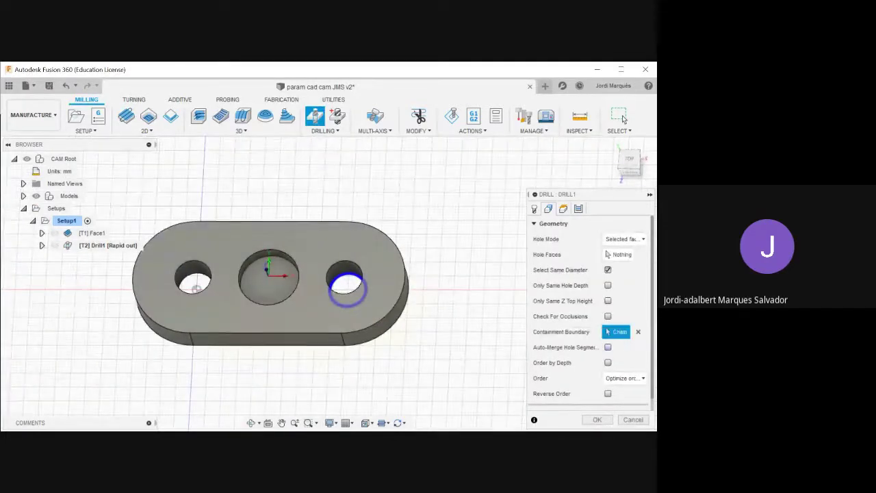
left_click(608, 270)
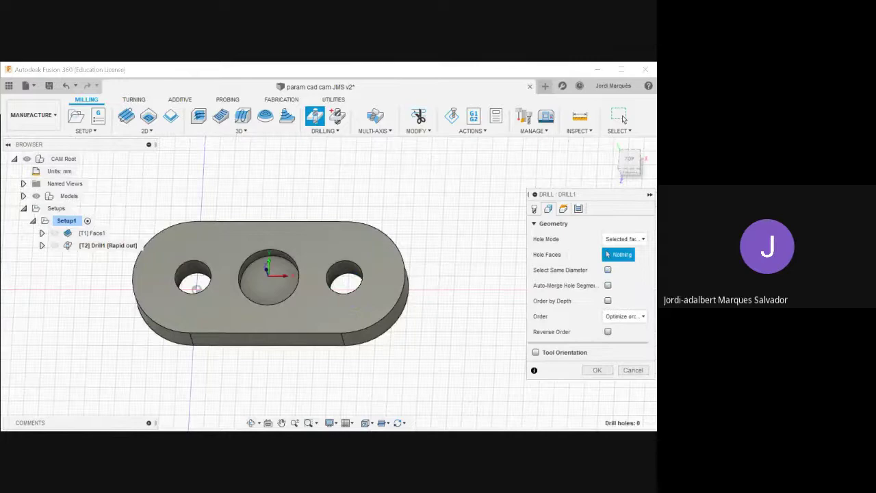
Select the cylindrical faces of the link's two small outer holes as the hole faces to drill.
left_click(342, 291)
left_click(192, 268)
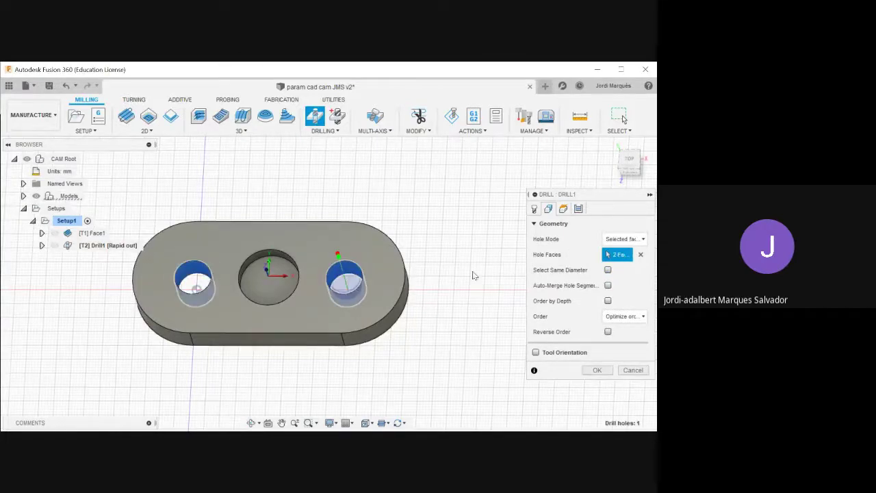
middle_click_drag(432, 264, 429, 226, "shift")
Enable Drill Tip Through Bottom in the drilling operation's bottom height settings.
left_click(564, 209)
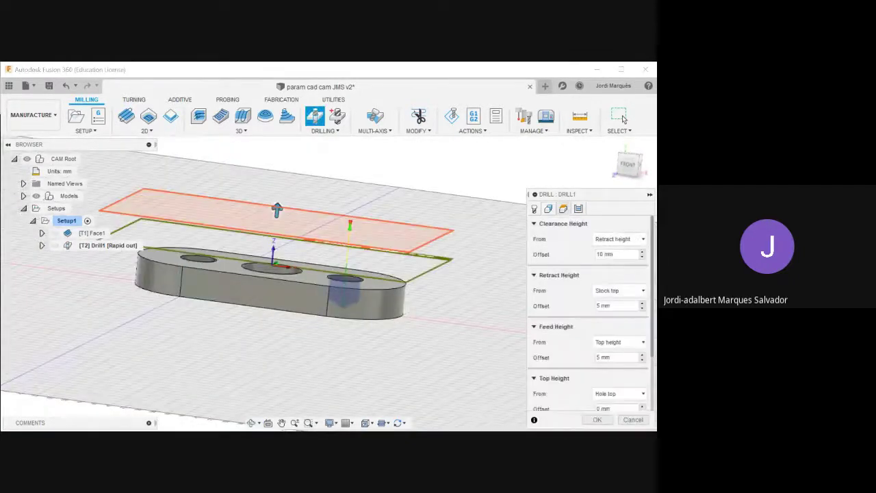
middle_click_drag(438, 271, 472, 290, "shift")
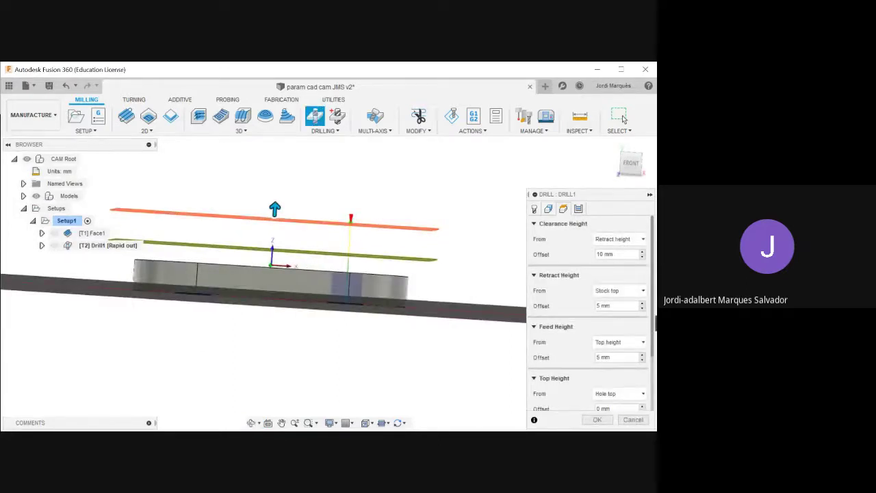
scroll(589, 329, "down", 1)
scroll(589, 315, "down", 2)
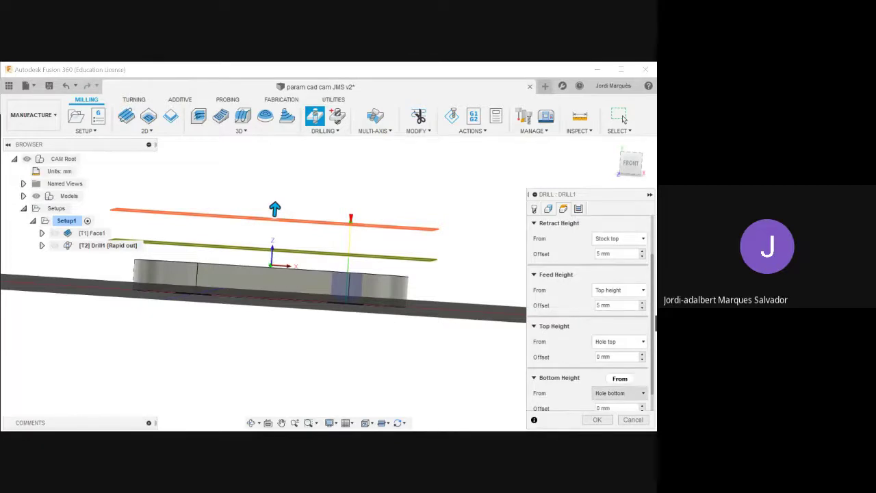
scroll(616, 387, "down", 1)
scroll(616, 387, "down", 1)
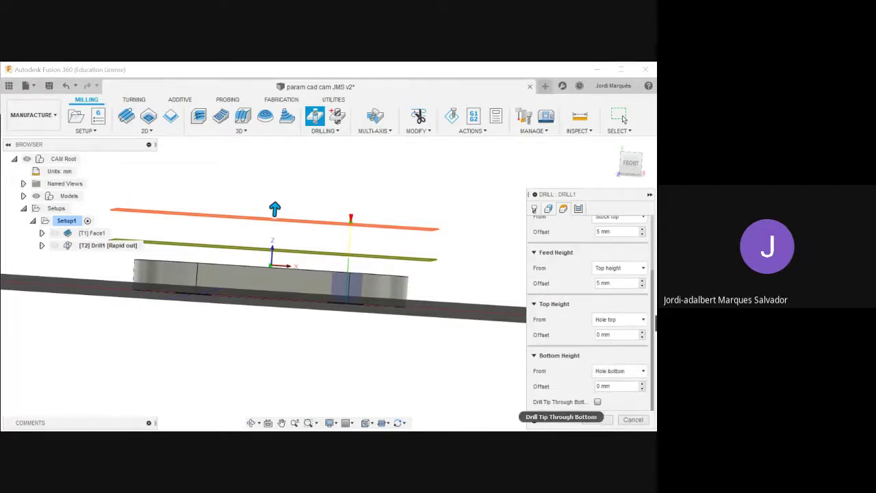
left_click(597, 402)
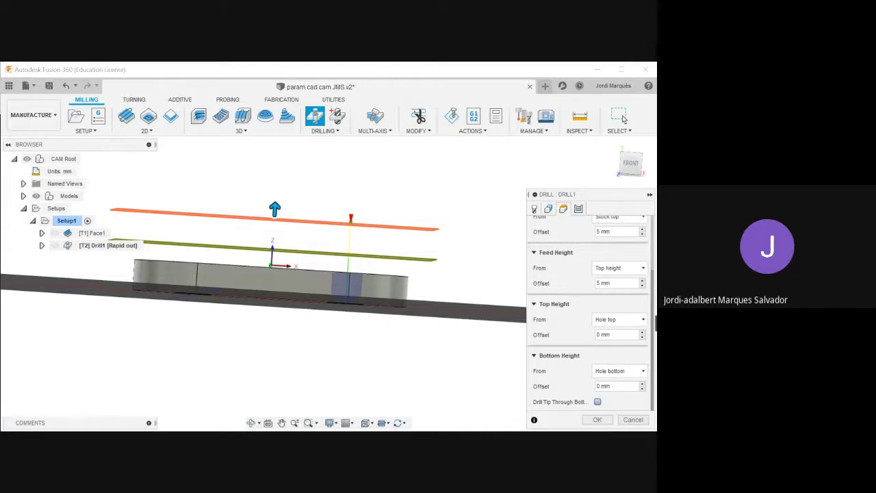
scroll(363, 306, "up", 1)
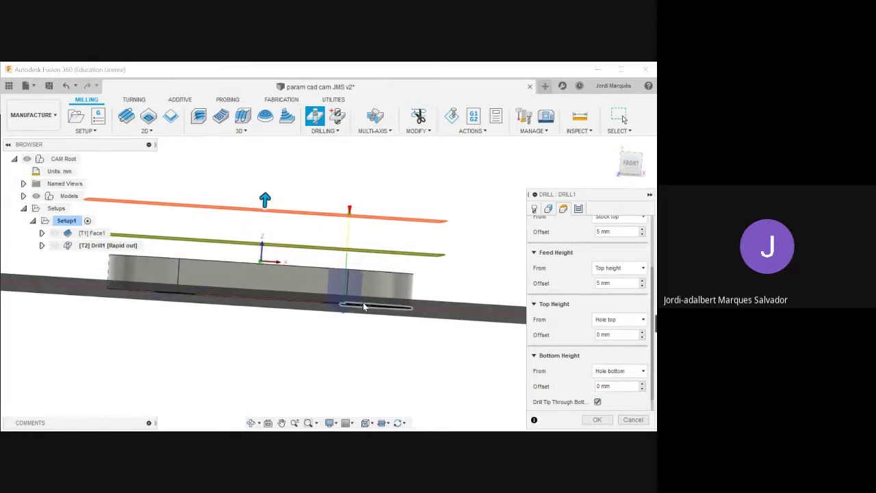
scroll(364, 307, "up", 3)
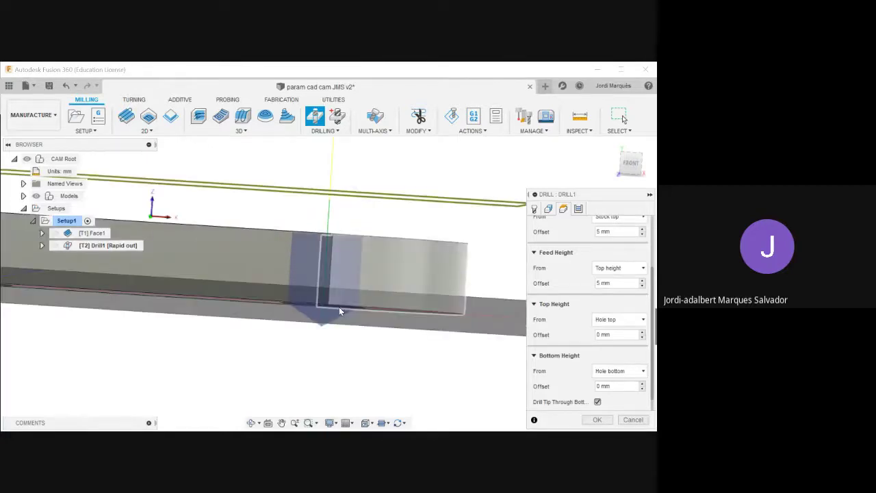
scroll(339, 311, "down", 3)
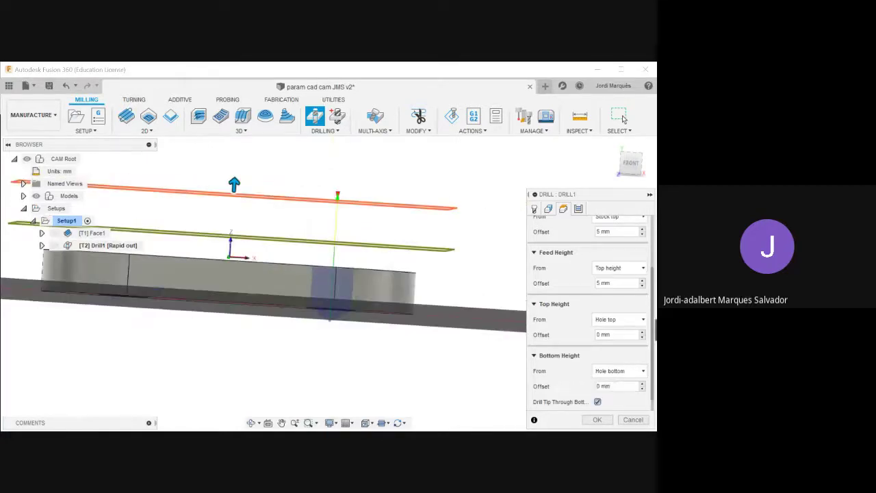
Set the drilling operation's bottom height offset to -0.5 mm from the hole bottom.
left_click(606, 386)
type("-0,5")
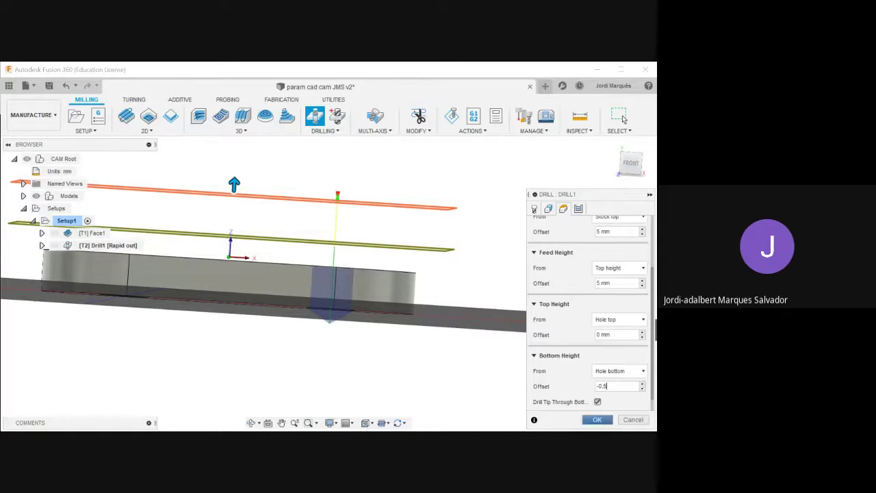
key("Return")
Set the drilling cycle type to Deep drilling - full retract.
left_click(578, 209)
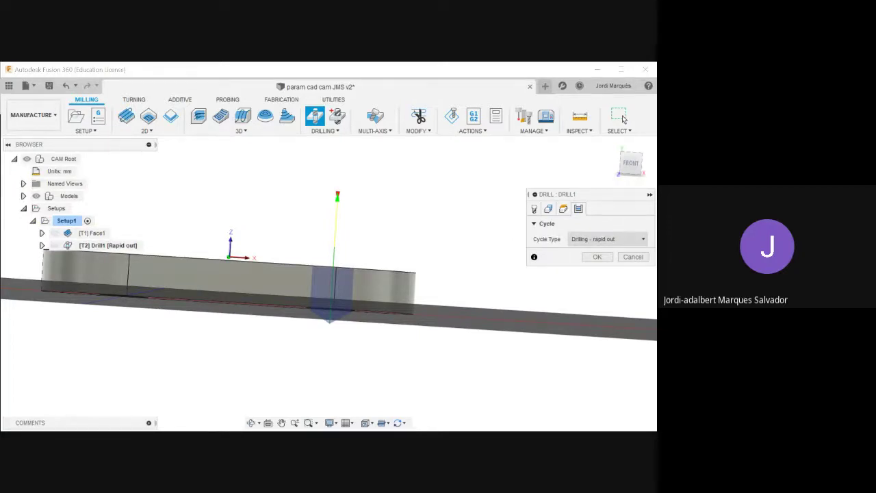
mouse_move(607, 239)
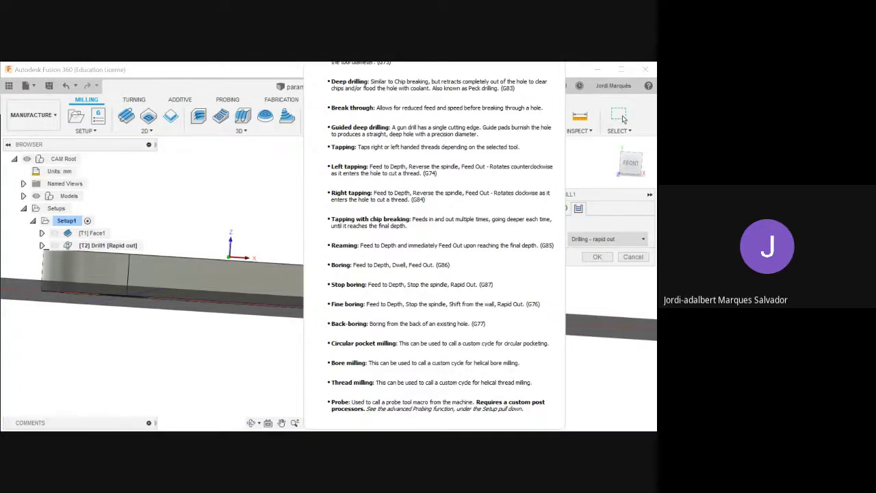
left_click(615, 239)
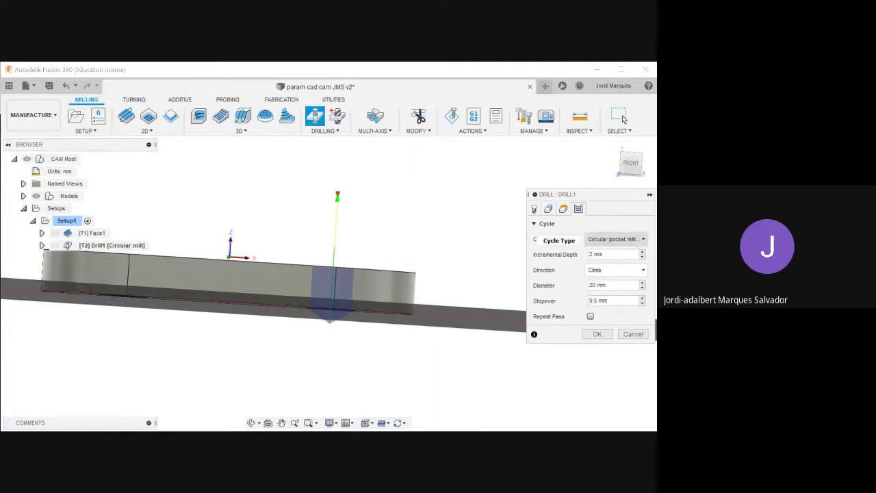
left_click(615, 239)
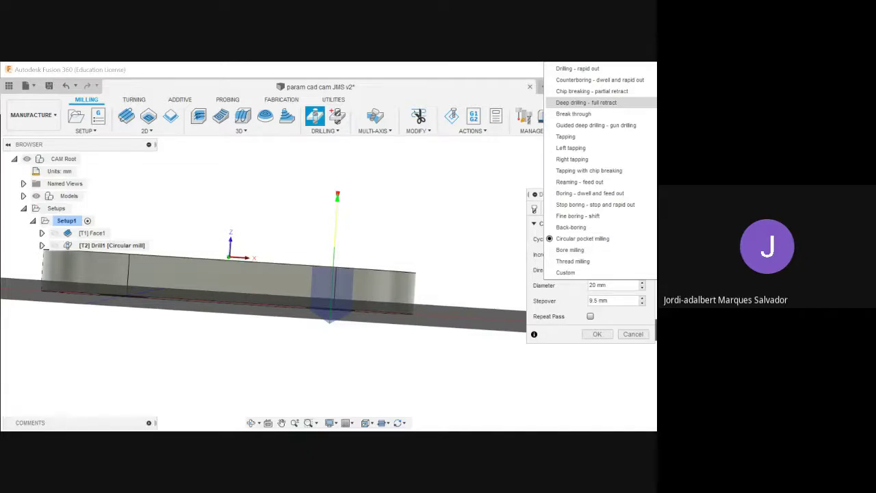
left_click(586, 102)
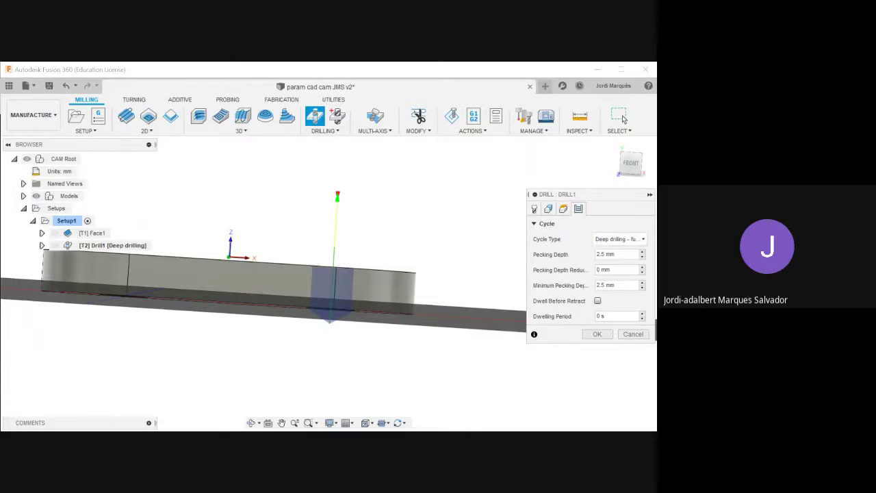
Set the pecking depth to 1 mm and the dwelling period to 0.5 s, and generate the drilling toolpath.
left_click(615, 255)
type("1")
key("Tab")
key("Tab")
left_click(602, 316)
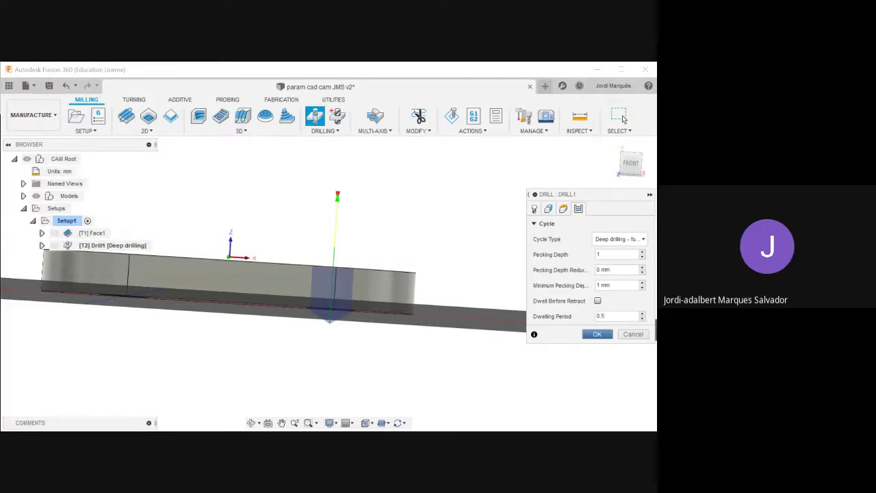
left_click(597, 334)
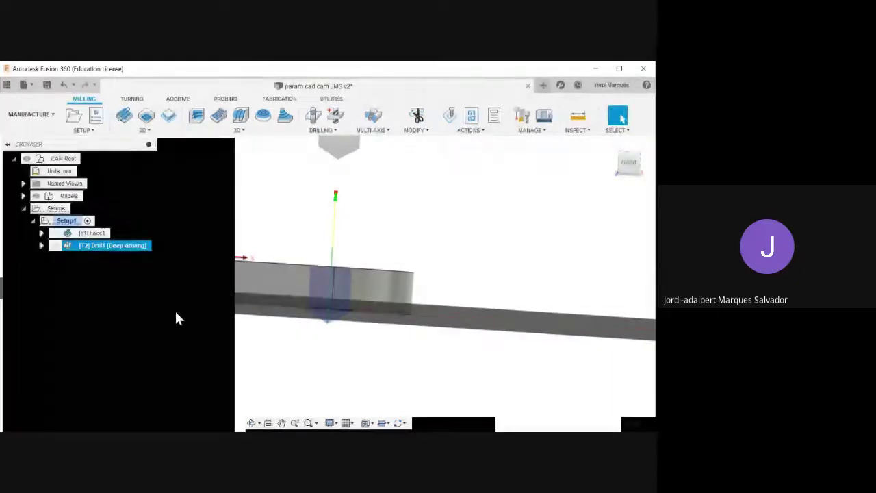
Edit the Drill1 operation to enable Dwell Before Retract and regenerate its toolpath.
right_click(116, 245)
key("Escape")
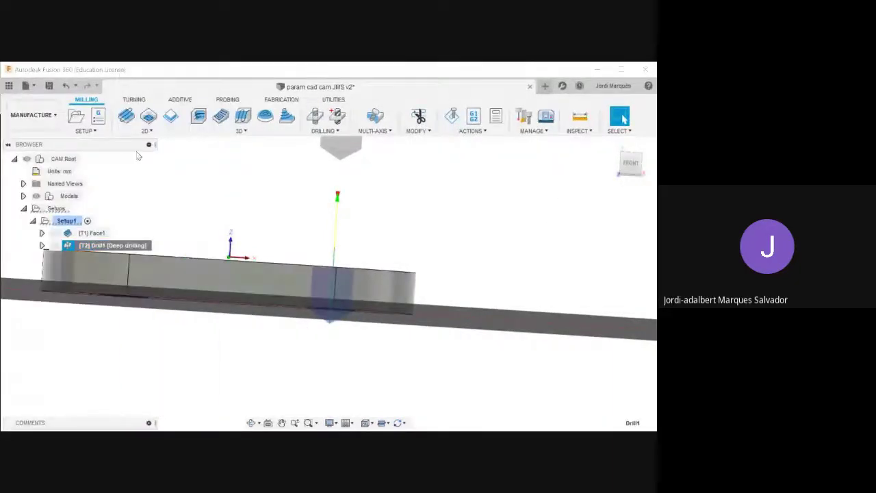
right_click(126, 245)
left_click(154, 68)
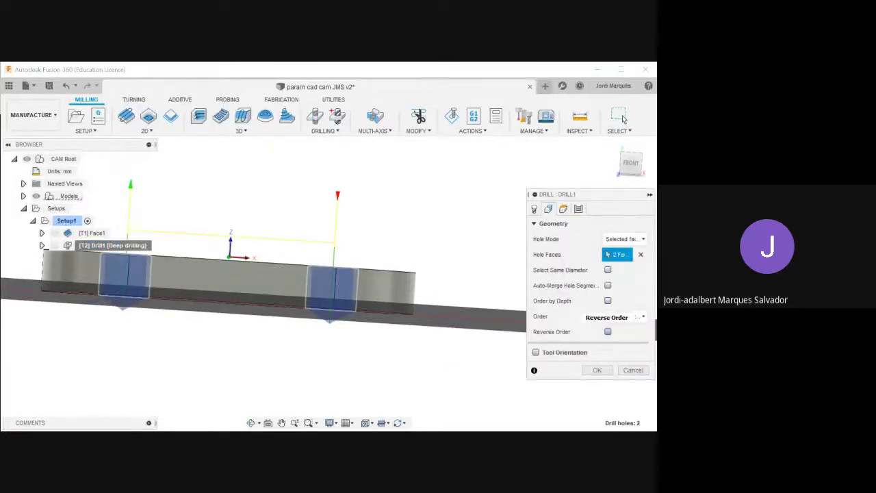
left_click(578, 208)
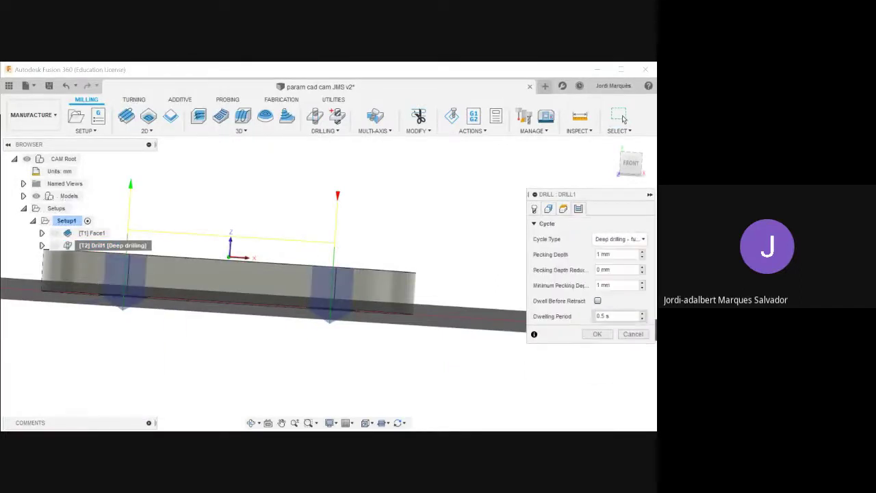
left_click(598, 300)
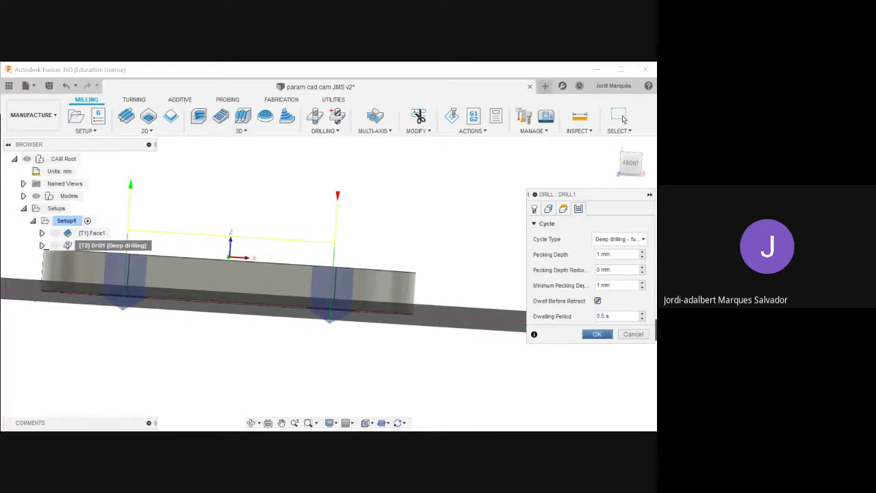
left_click(598, 334)
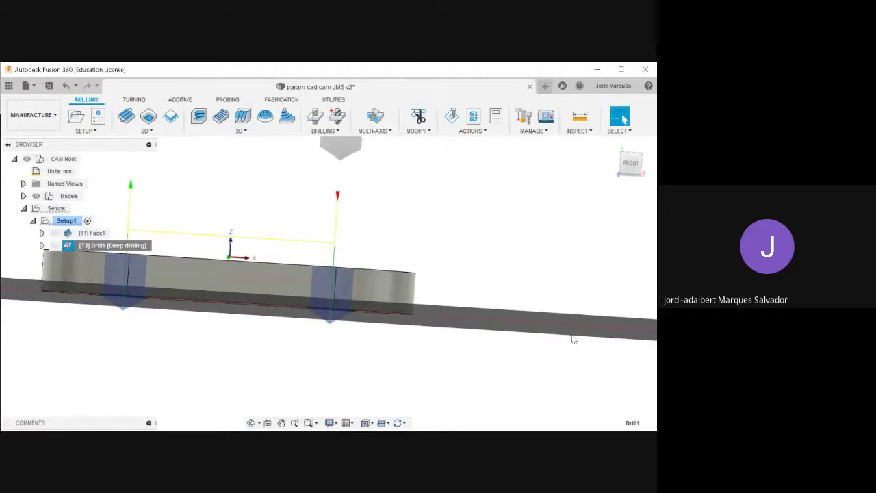
Simulate the Face1 and Drill1 operations together and inspect the machined stock from several angles.
middle_click_drag(488, 249, 449, 226, "shift")
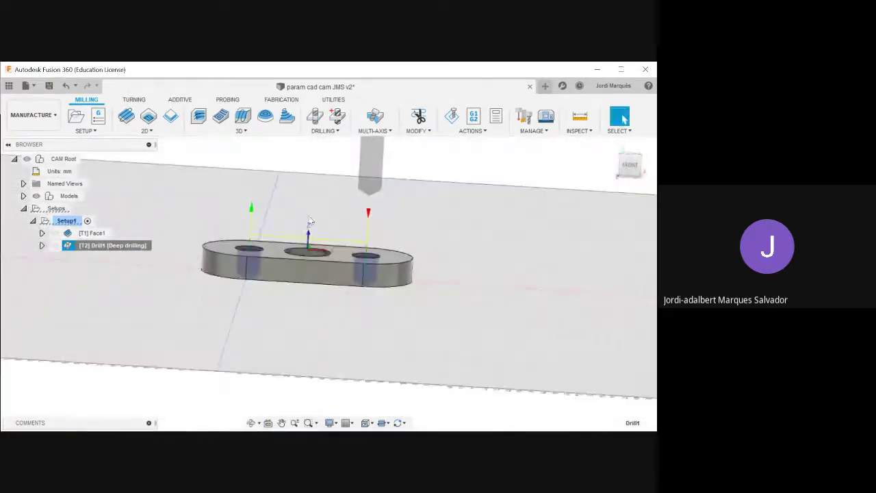
left_click(96, 233)
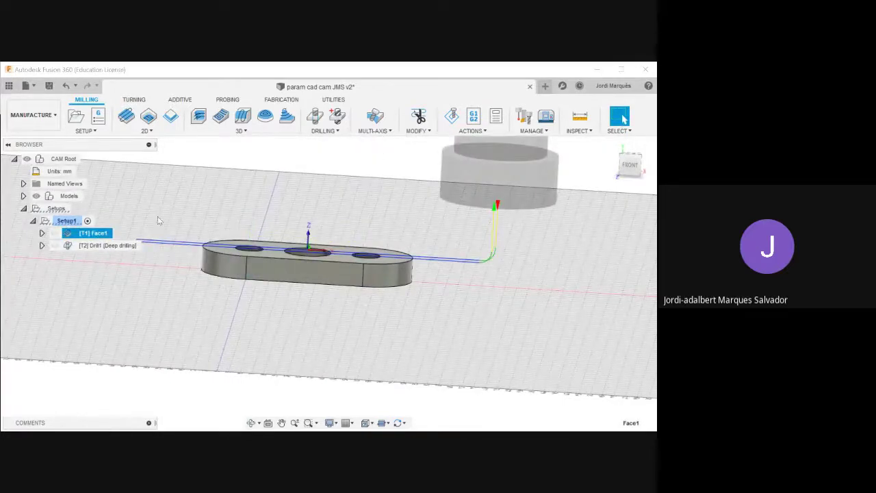
left_click(128, 246, "shift")
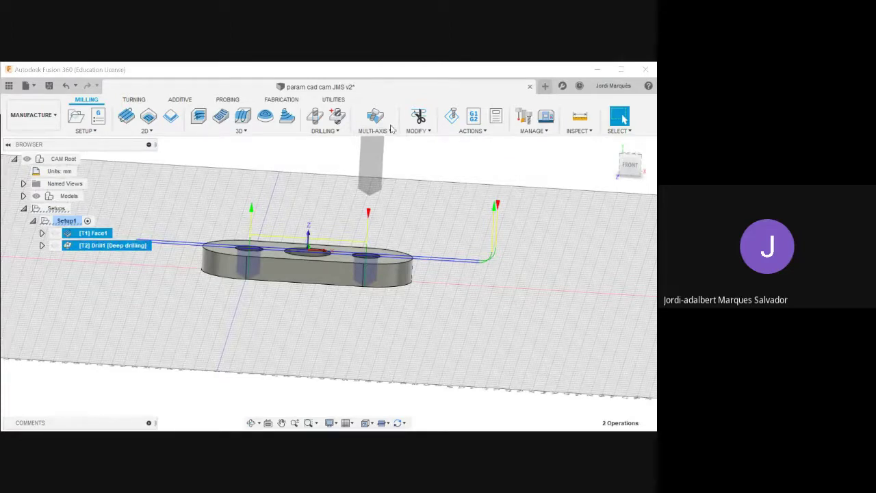
left_click(452, 118)
left_click(329, 382)
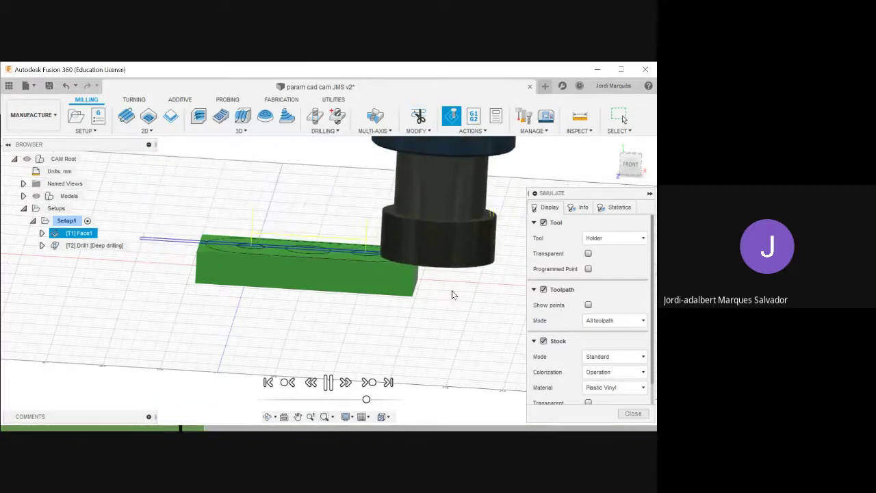
mouse_move(448, 315)
middle_mouse_down("shift")
mouse_move(456, 329)
mouse_move(460, 320)
mouse_move(440, 308)
mouse_move(448, 309)
mouse_move(446, 331)
middle_mouse_up("shift")
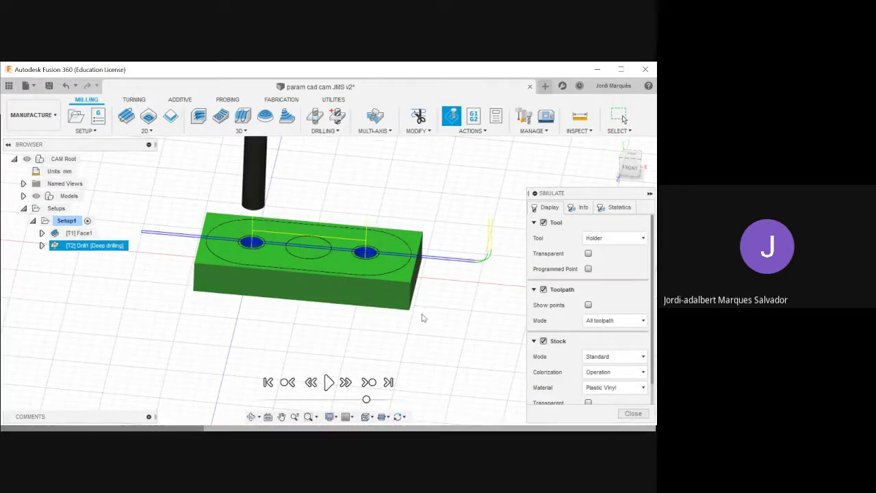
middle_click_drag(409, 323, 370, 310, "shift")
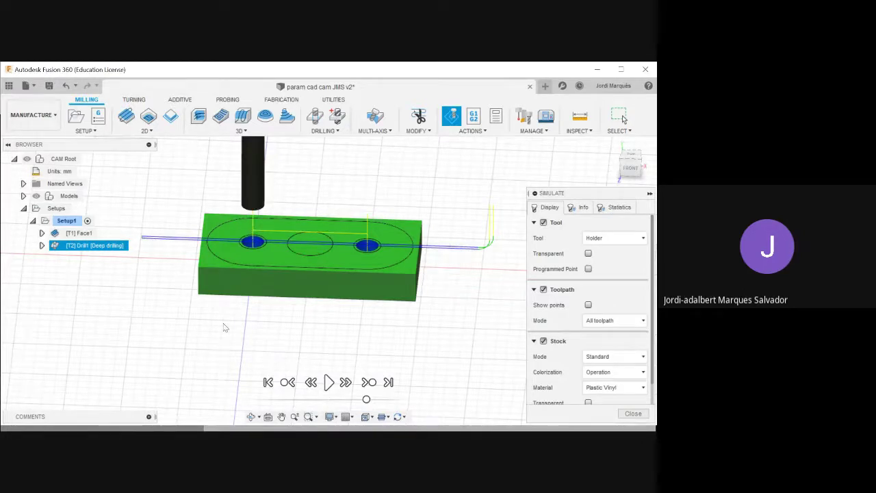
mouse_move(210, 307)
middle_mouse_down("shift")
mouse_move(160, 280)
mouse_move(149, 283)
mouse_move(215, 303)
middle_mouse_up("shift")
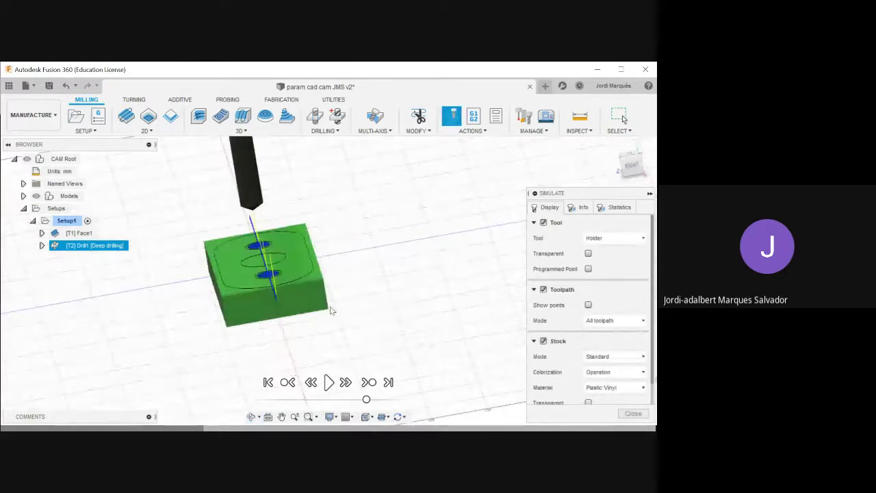
Inspect the underside and side of the simulated stock around the drilled holes, and exit the simulation.
middle_click_drag(414, 306, 375, 303, "shift")
middle_click_drag(288, 285, 249, 276, "shift")
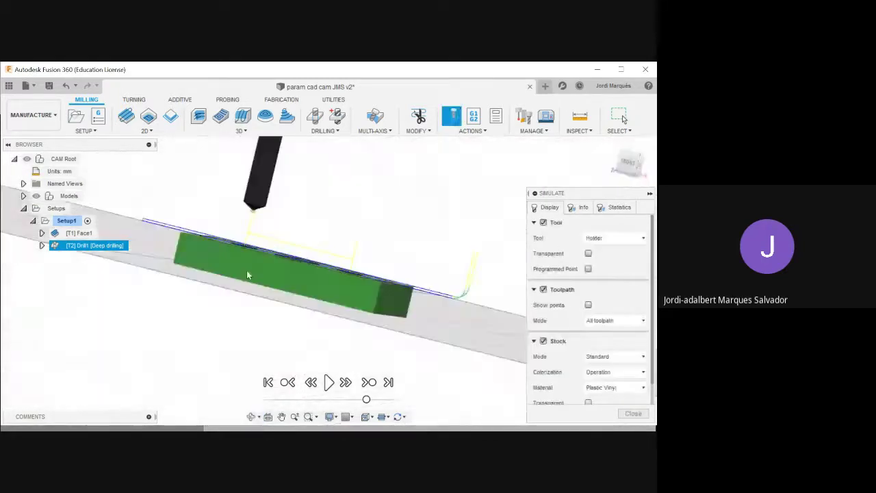
right_click(106, 251)
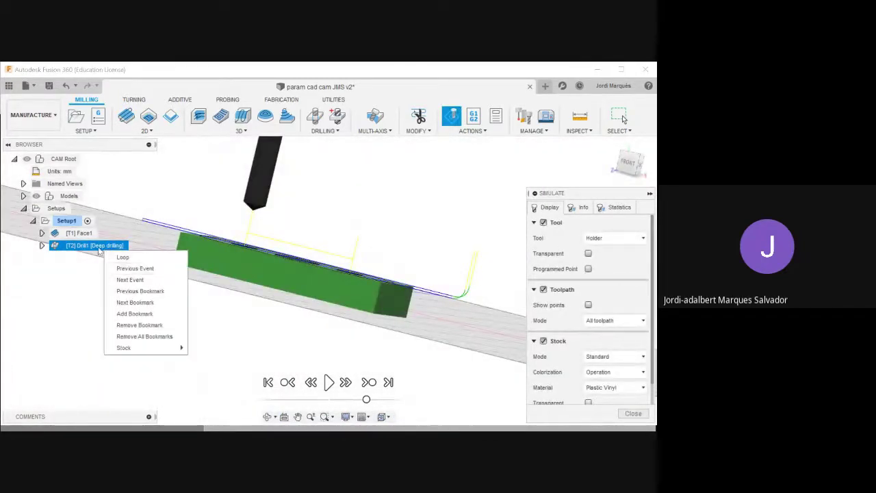
right_click(94, 246)
left_click(77, 294)
key("Escape")
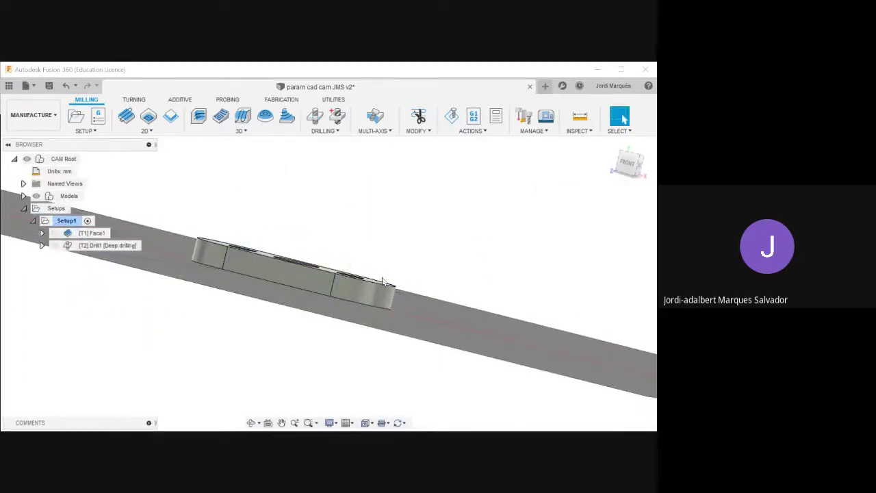
Edit the Drill1 operation so its bottom height is measured from Stock bottom, and regenerate the toolpath.
right_click(119, 250)
left_click(137, 80)
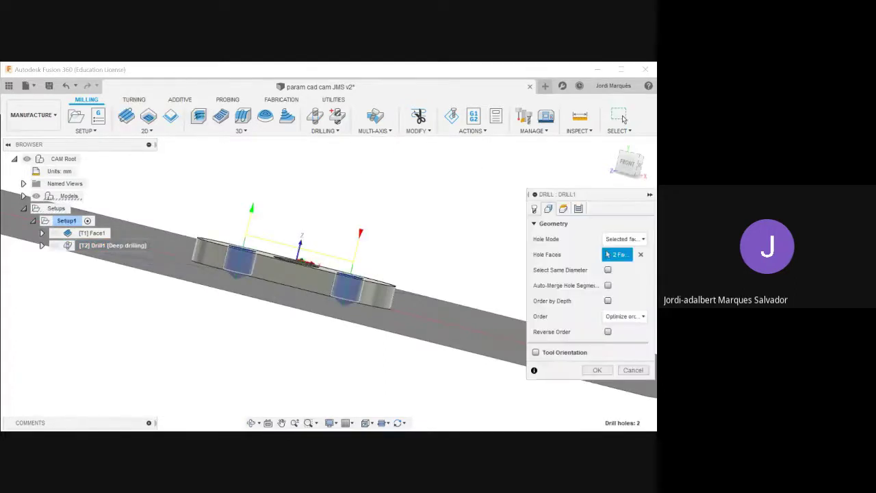
left_click(562, 208)
scroll(588, 315, "down", 2)
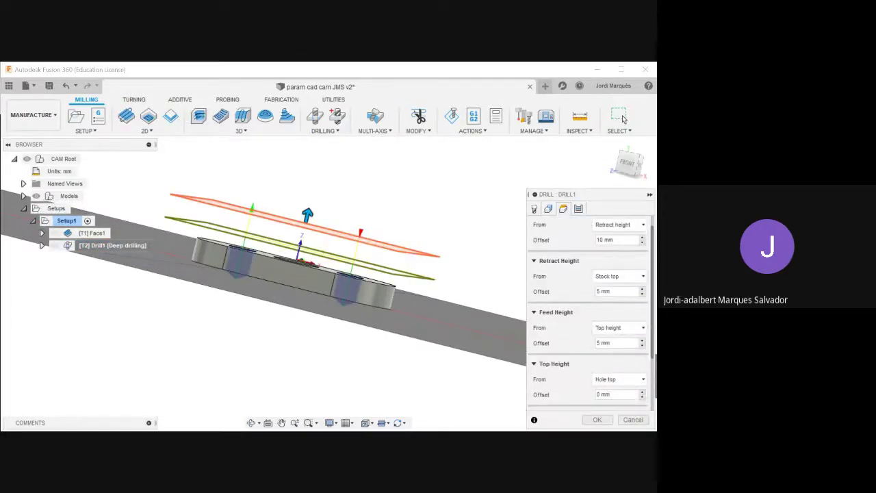
scroll(589, 315, "down", 2)
left_click(619, 360)
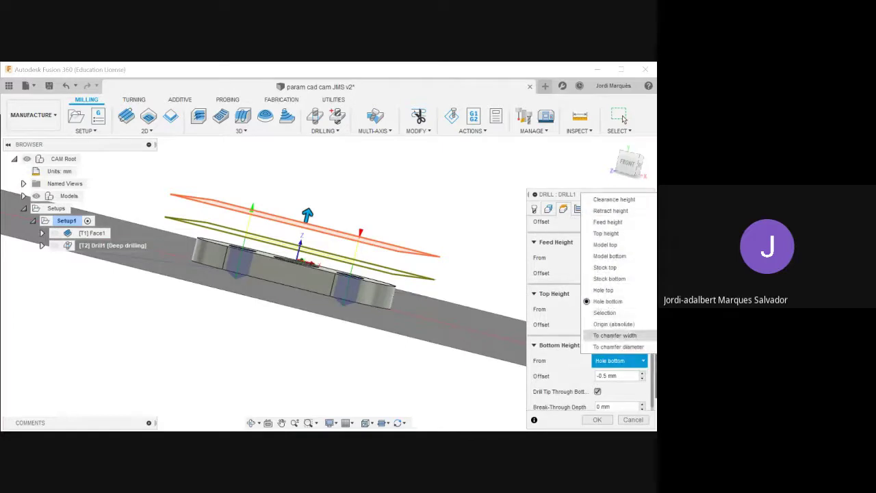
left_click(610, 278)
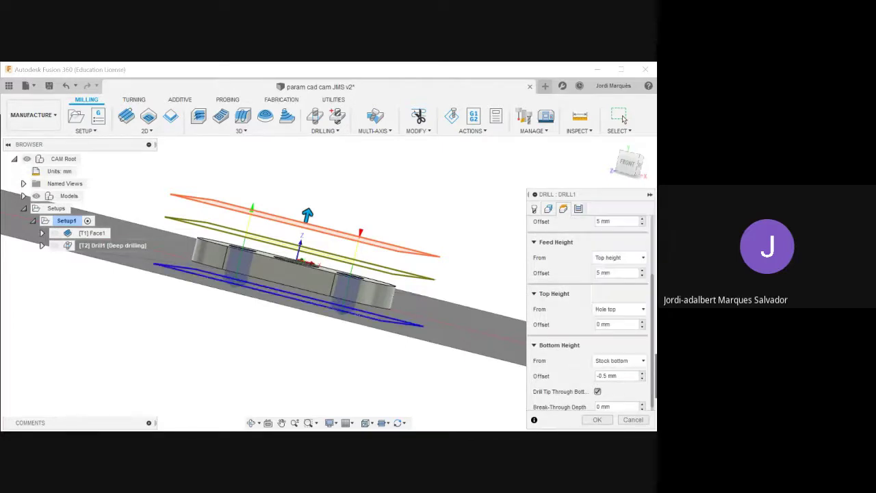
left_click(597, 419)
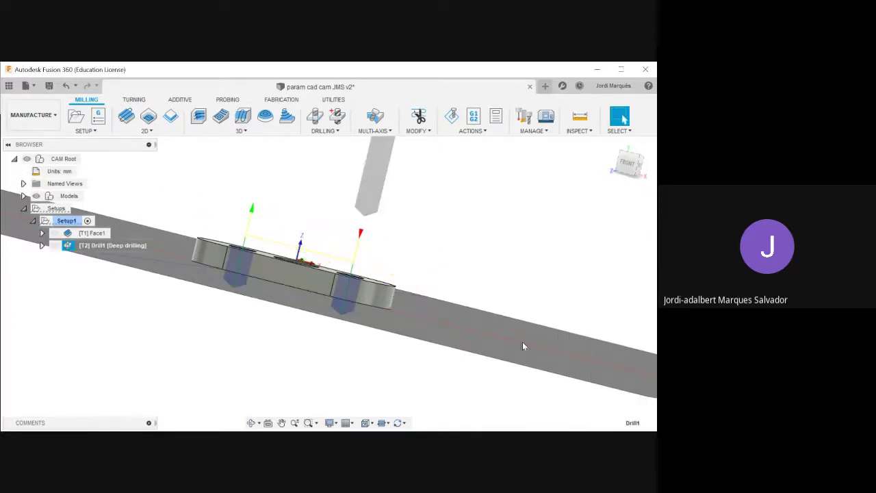
Simulate Face1 and Drill1 together, examine how deep the drill goes through the stock, and close the simulation.
mouse_move(509, 329)
middle_mouse_down("shift")
mouse_move(504, 351)
mouse_move(500, 334)
middle_mouse_up("shift")
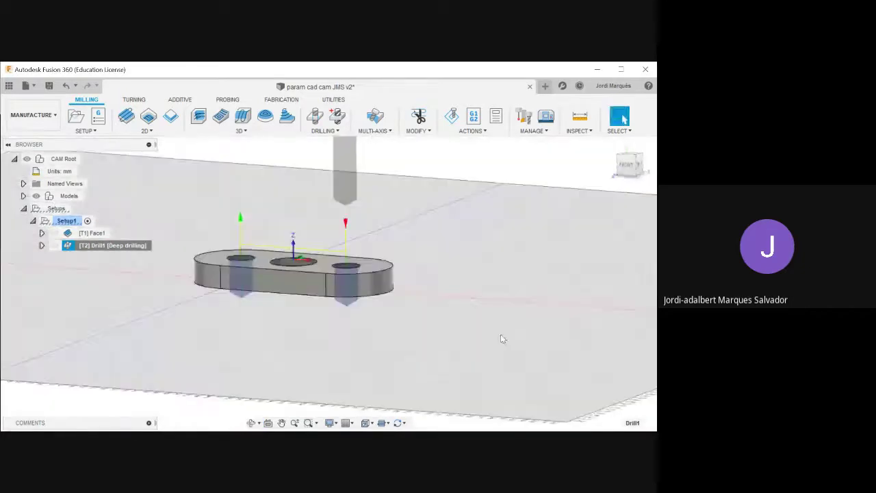
left_click(91, 233)
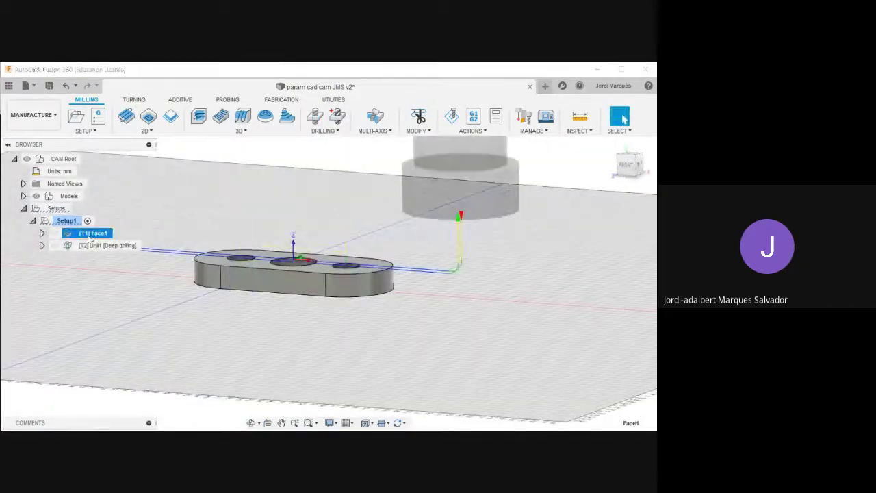
left_click(83, 246, "ctrl")
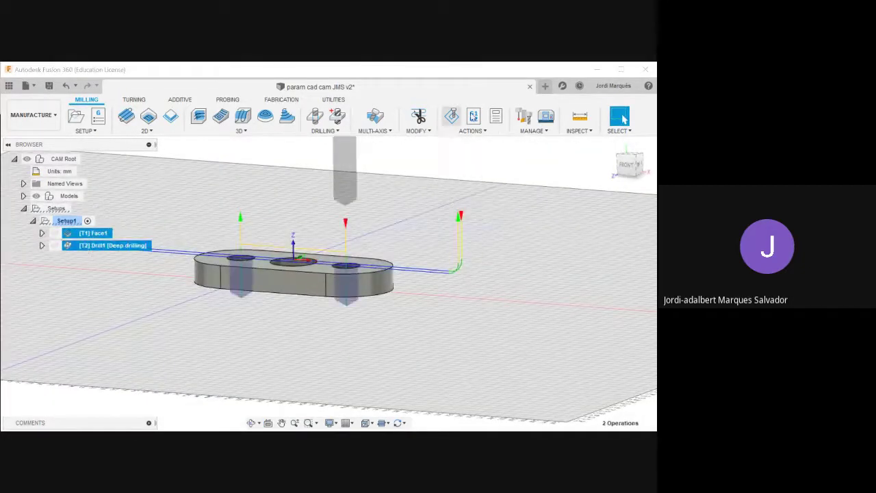
left_click(452, 117)
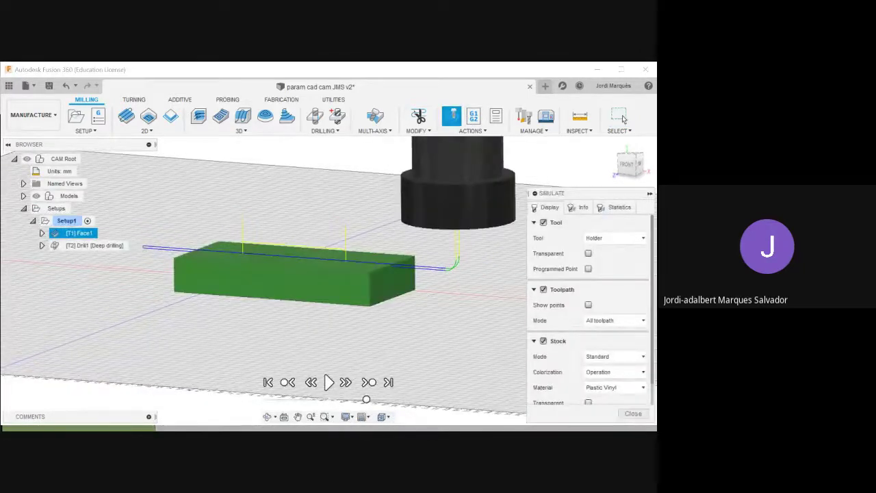
left_click(328, 381)
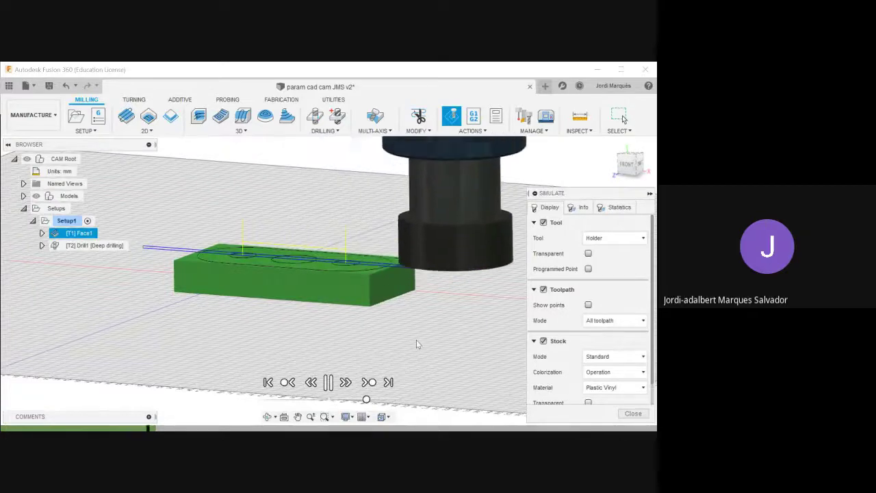
middle_click_drag(416, 340, 431, 335, "shift")
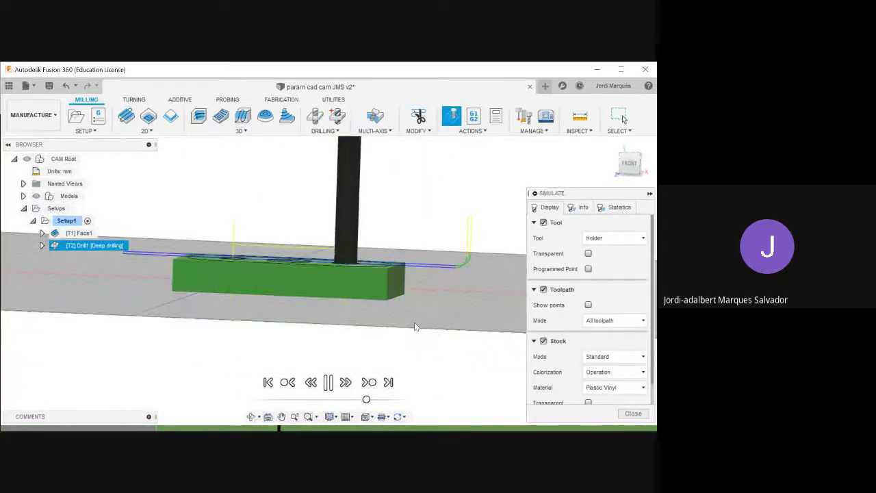
middle_click_drag(411, 322, 415, 317, "shift")
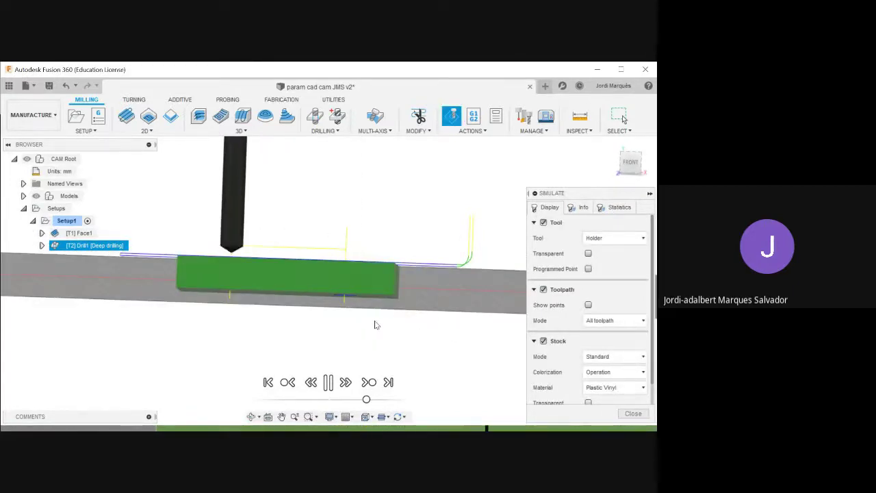
scroll(370, 330, "up", 2)
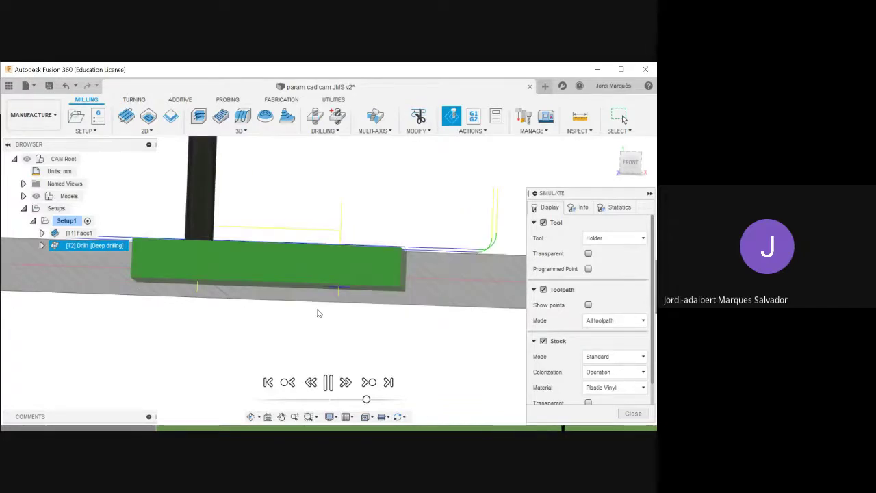
scroll(393, 330, "down", 2)
middle_click_drag(394, 327, 450, 325, "shift")
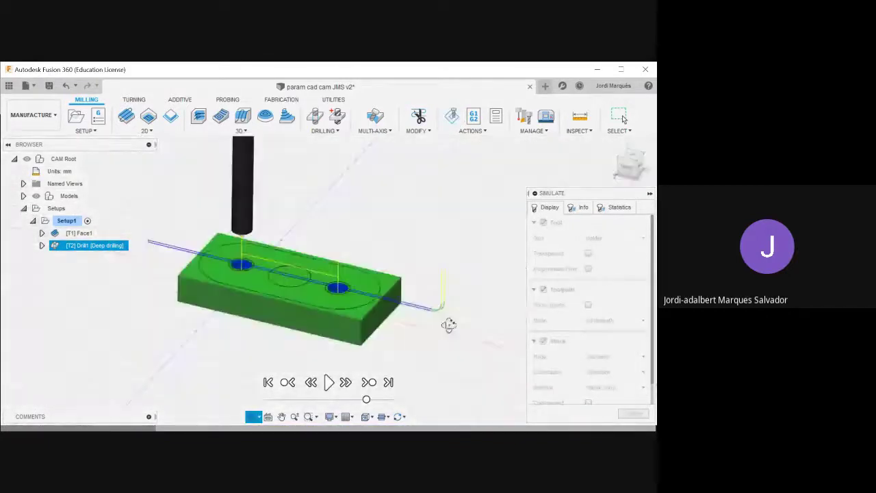
left_click(633, 413)
scroll(467, 327, "down", 3)
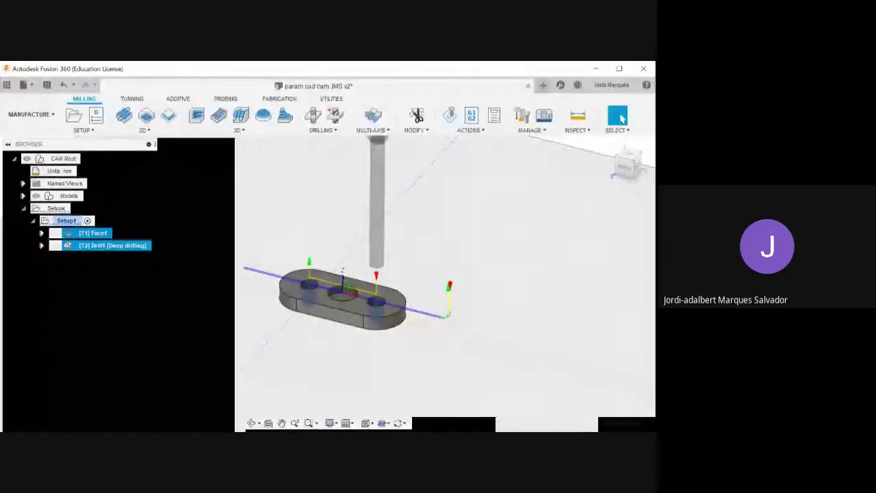
scroll(209, 293, "down", 3)
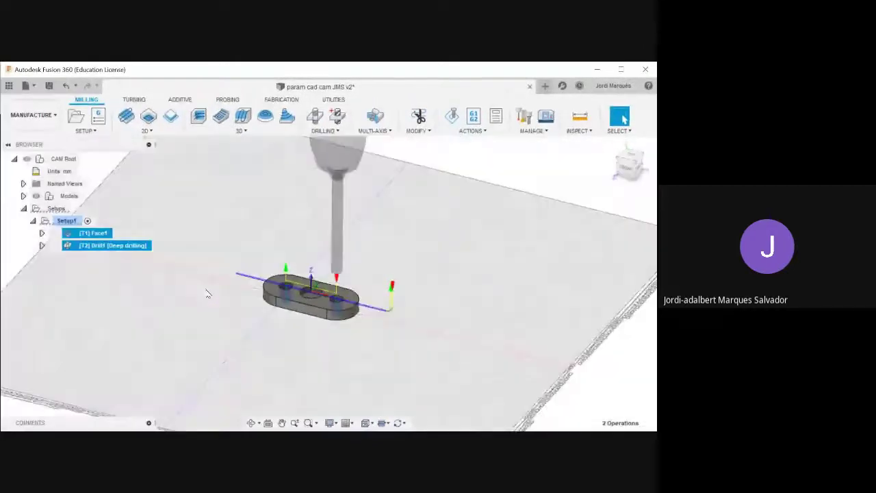
mouse_move(456, 274)
middle_mouse_down("shift")
mouse_move(474, 274)
mouse_move(461, 286)
middle_mouse_up("shift")
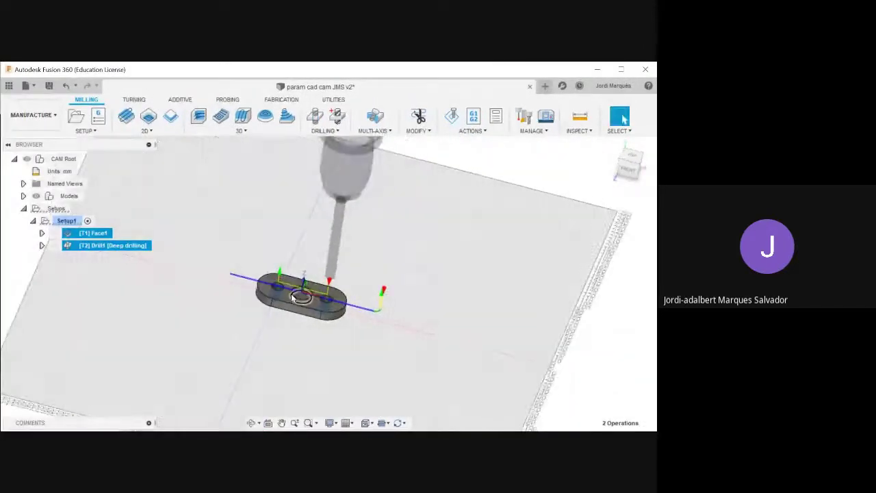
Start a 2D Pocket milling operation in Setup1 for the plate's central circular recess.
scroll(289, 292, "up", 3)
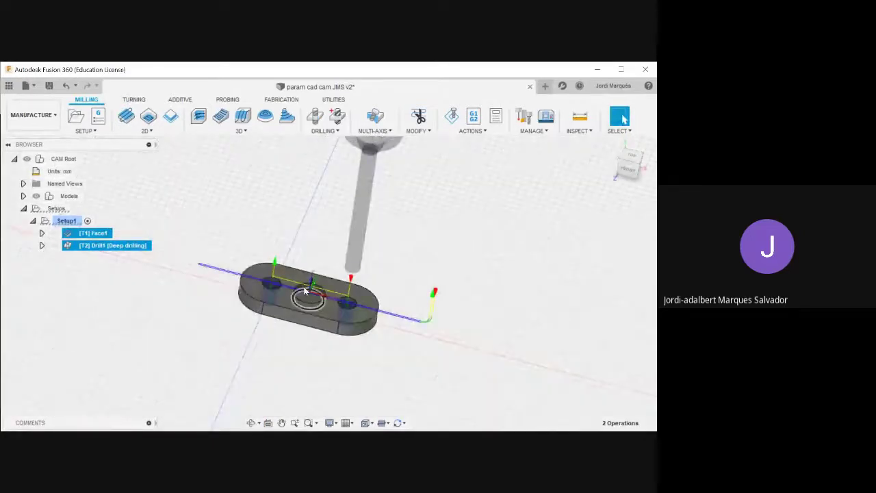
scroll(294, 291, "up", 3)
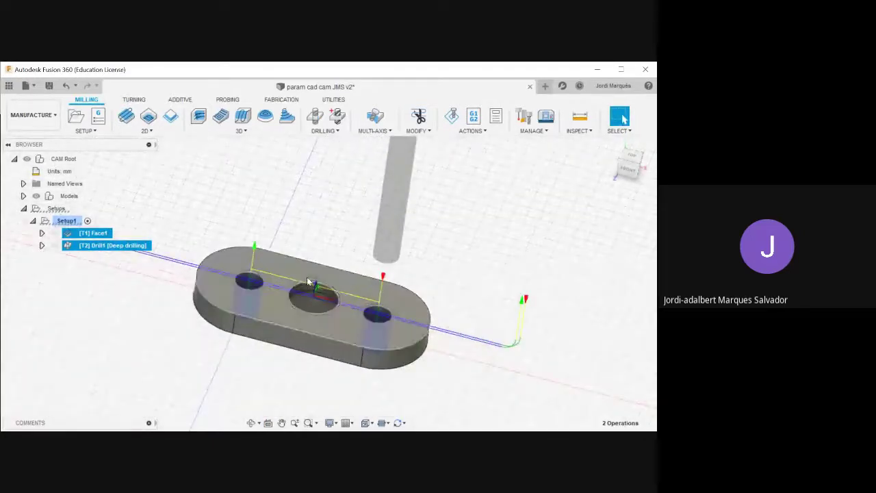
left_click(238, 183)
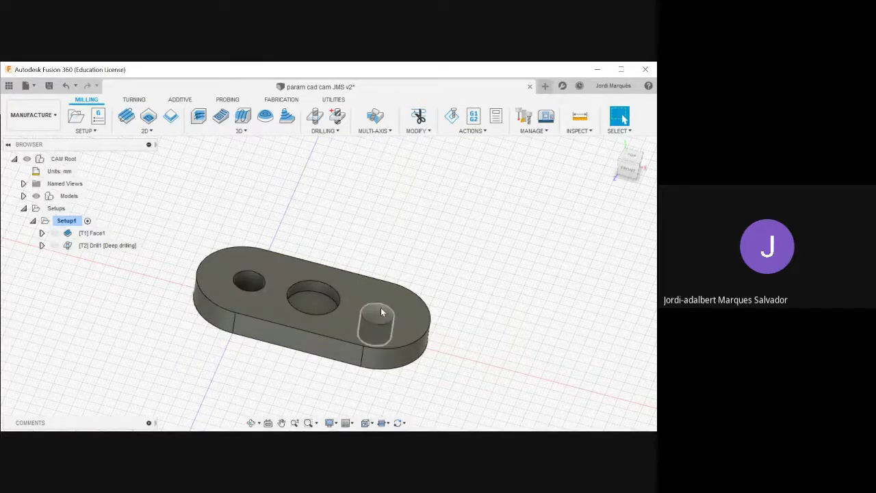
middle_click_drag(394, 222, 391, 260, "shift")
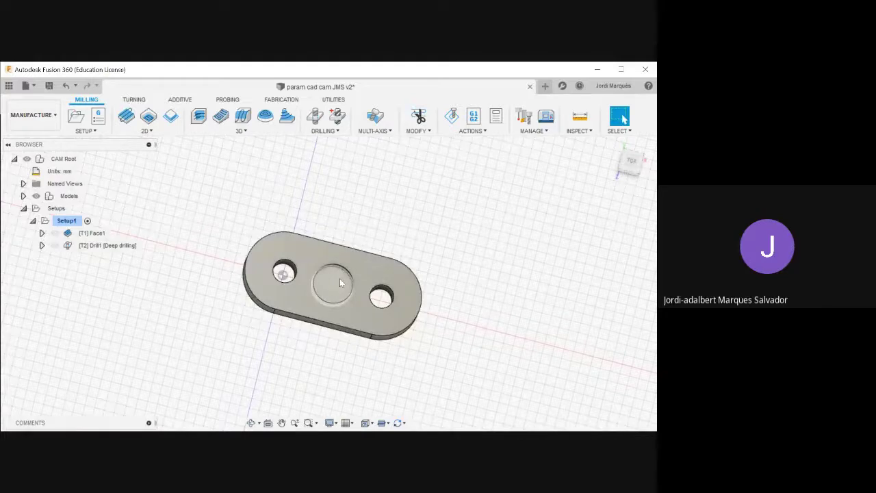
middle_click_drag(435, 219, 434, 211, "shift")
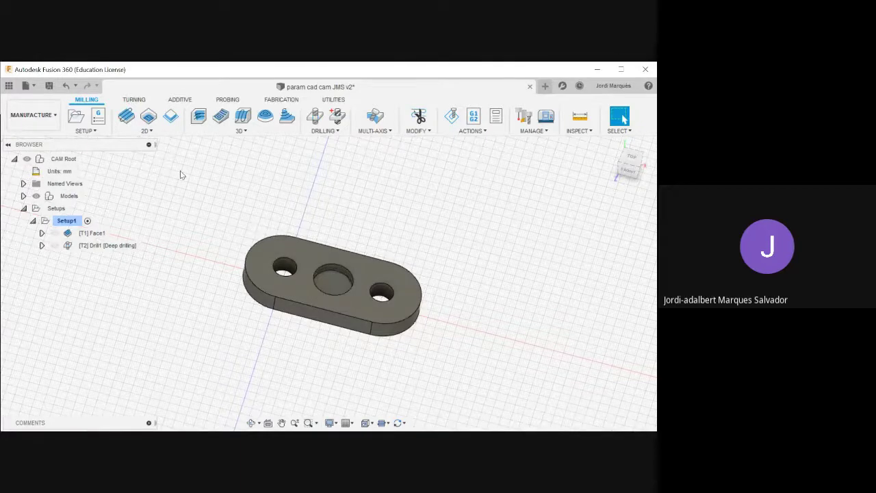
left_click(151, 132)
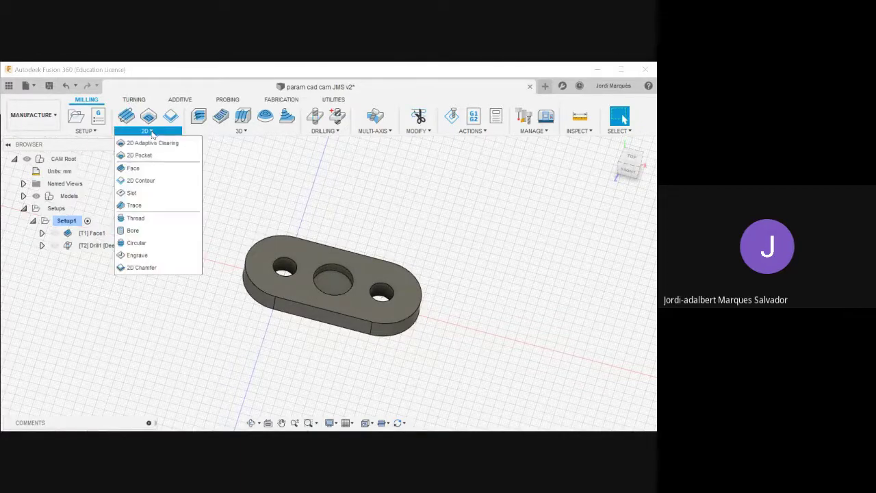
left_click(154, 156)
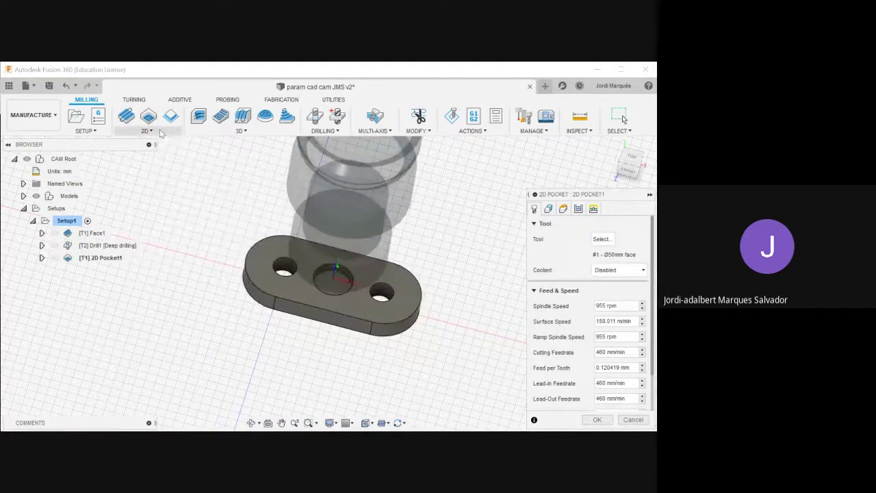
left_click(351, 292)
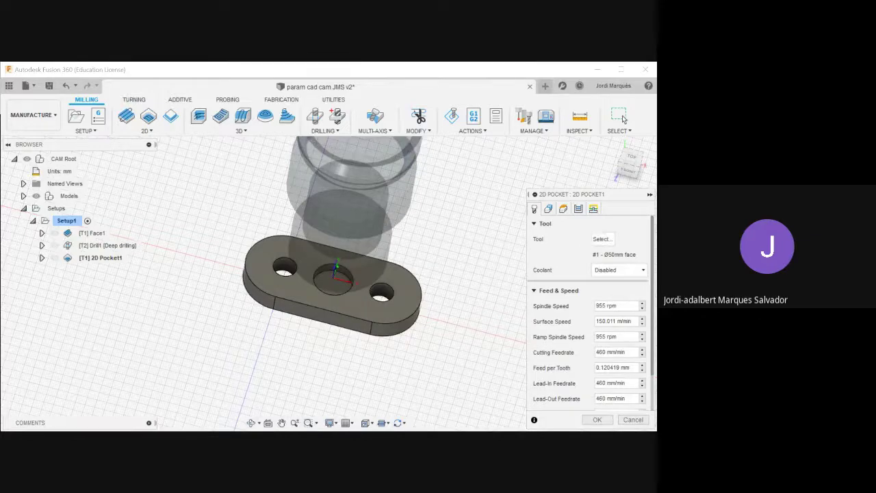
Filter the pocket operation's tool library to flat pocket-milling tools between 8 and 12 mm in diameter.
left_click(601, 239)
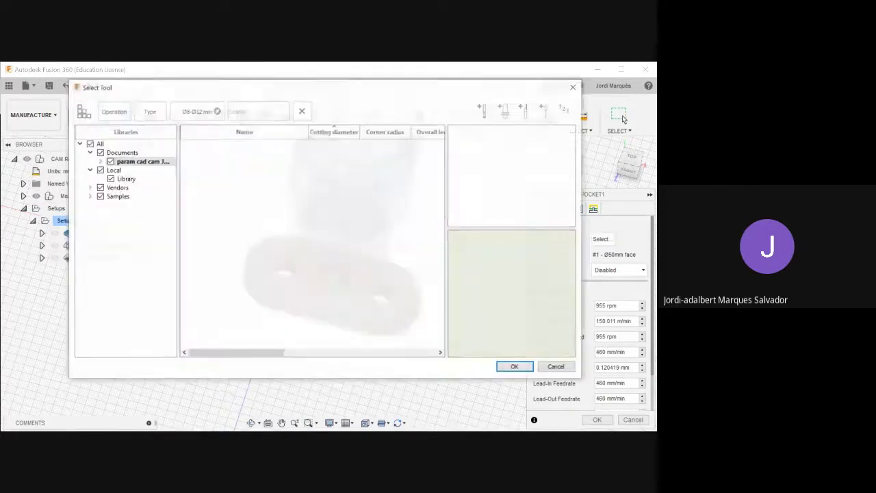
left_click(113, 111)
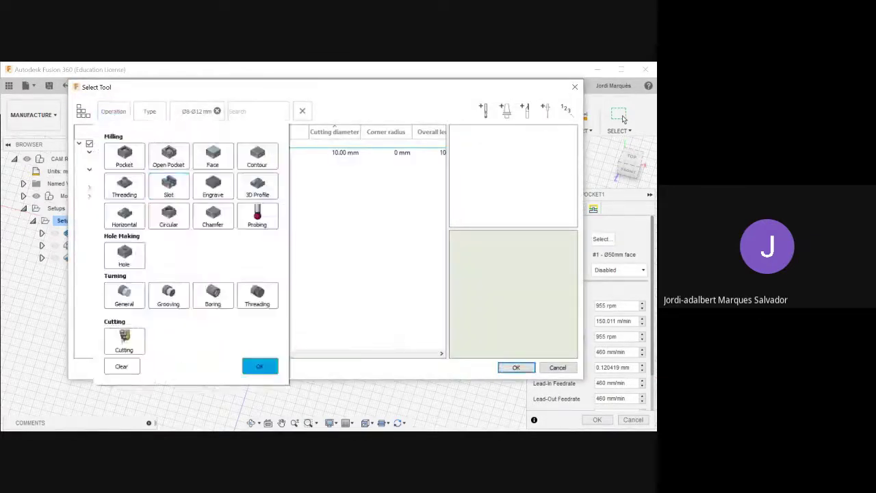
left_click(169, 157)
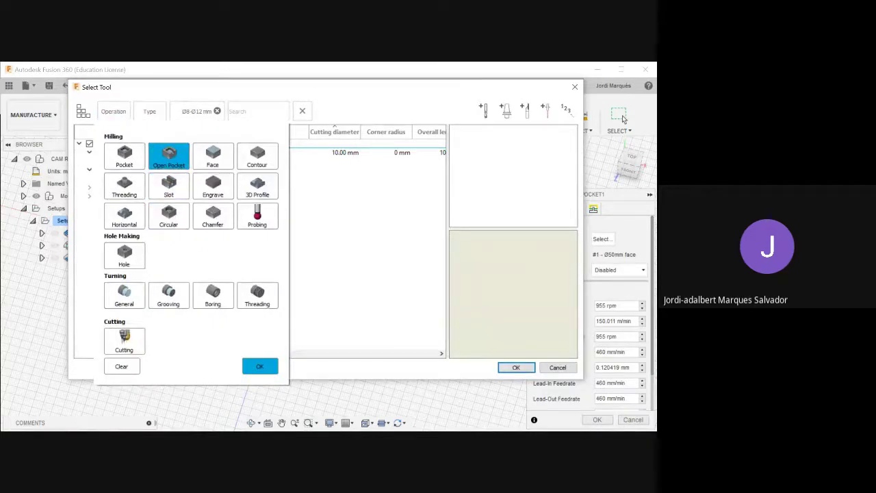
left_click(125, 157)
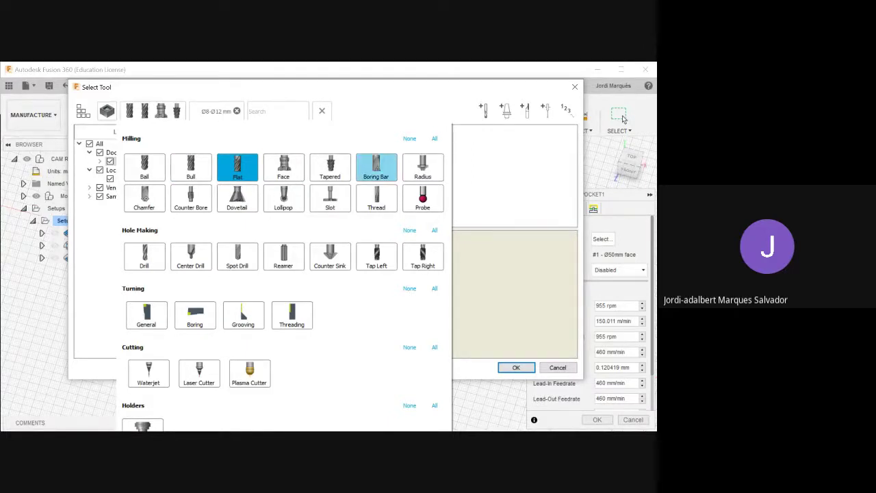
left_click(384, 111)
left_click(169, 111)
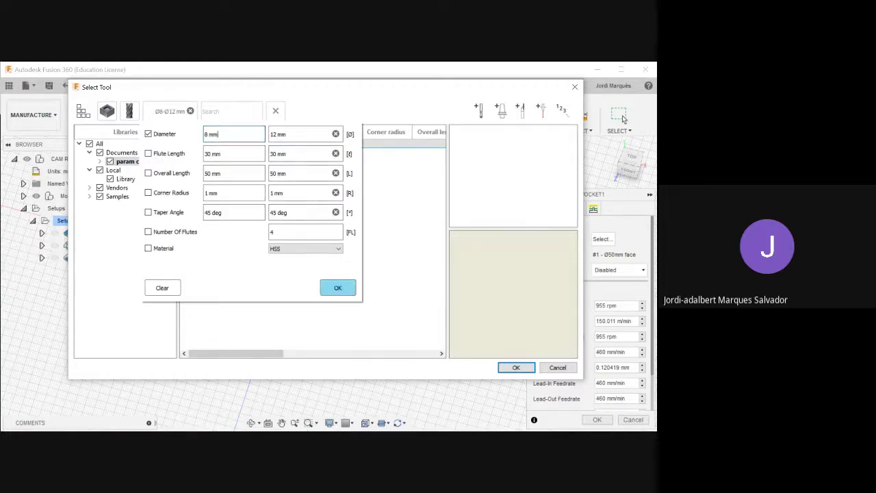
left_click(338, 288)
Assign the Ø8 mm flat endmill from the Samples Metric - Aluminum library to the 2D pocket operation.
left_click(118, 196)
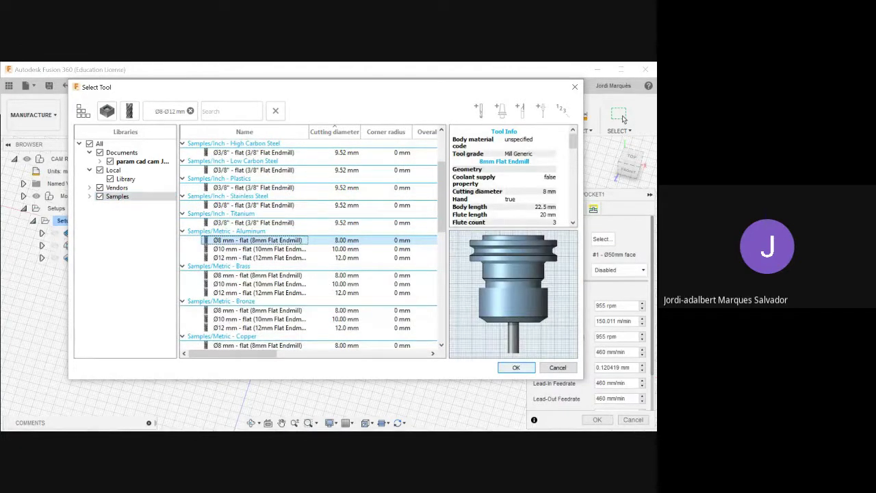
key("Return")
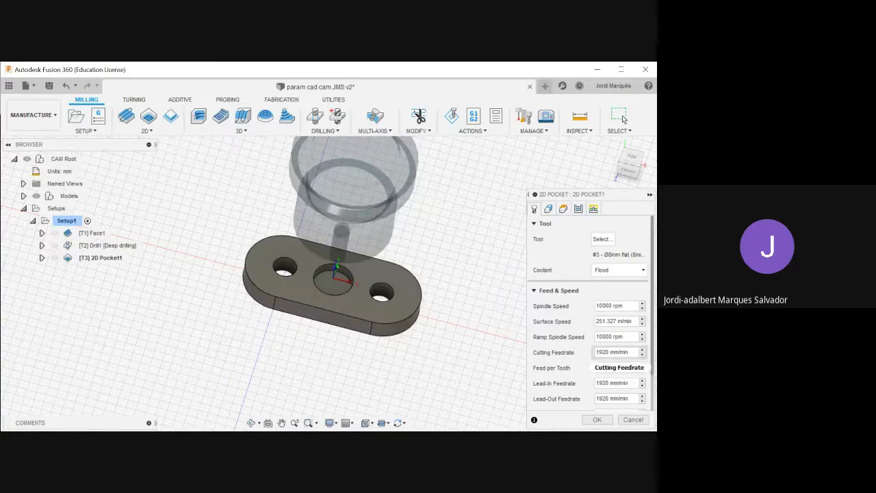
Select the floor of the central circular recess as the pocket geometry.
scroll(619, 348, "down", 2)
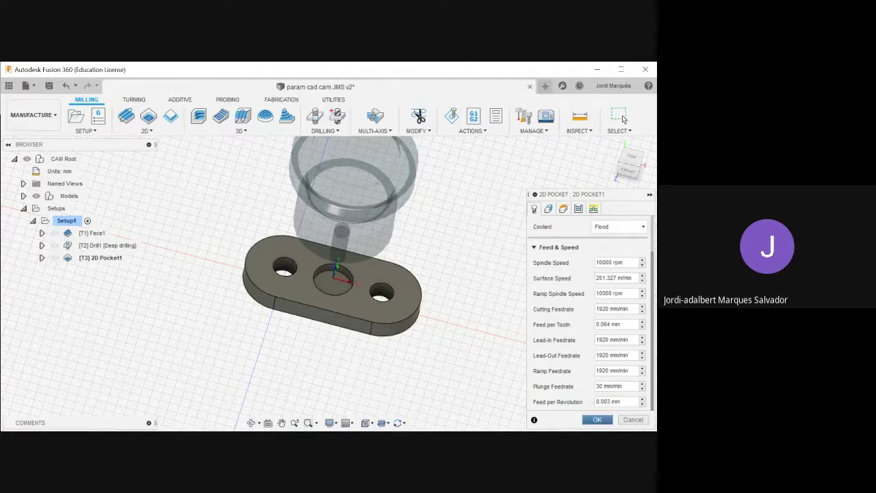
left_click(549, 209)
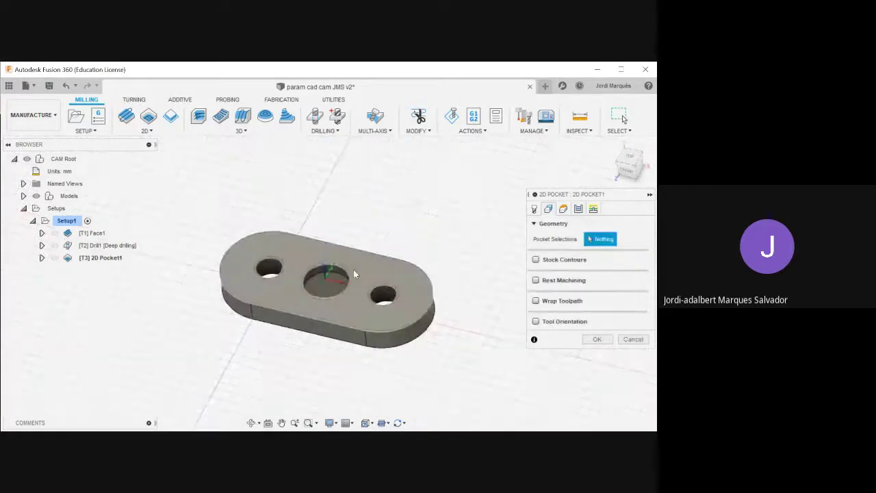
scroll(321, 281, "up", 5)
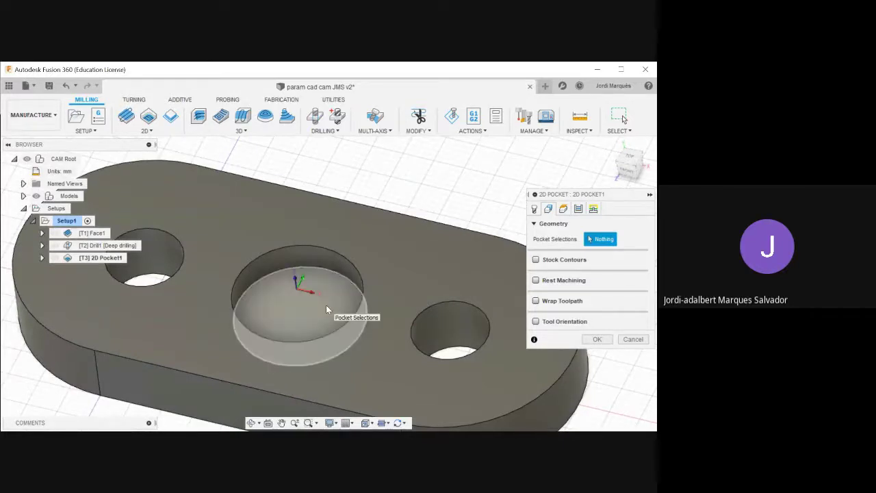
left_click(326, 305)
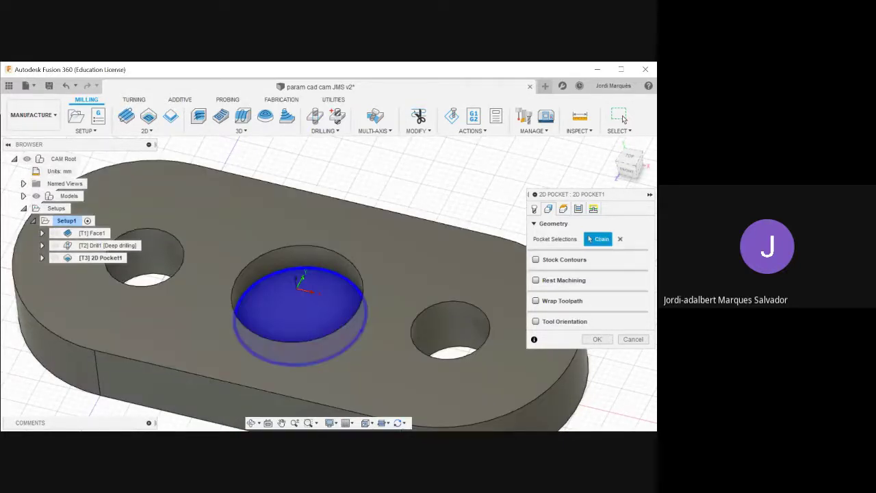
Set the pocket's bottom height from a selection, using the floor face of the central recess as reference.
left_click(563, 208)
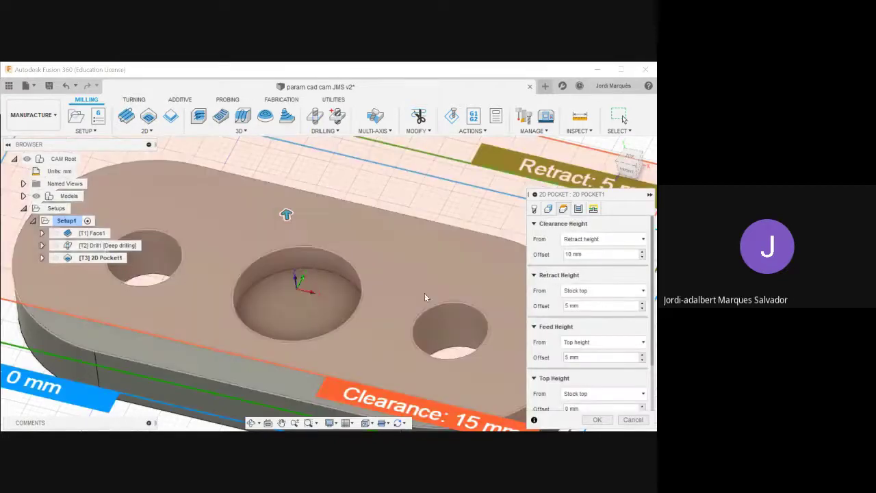
scroll(425, 293, "down", 5)
middle_click_drag(424, 293, 430, 243, "shift")
scroll(430, 243, "up", 1)
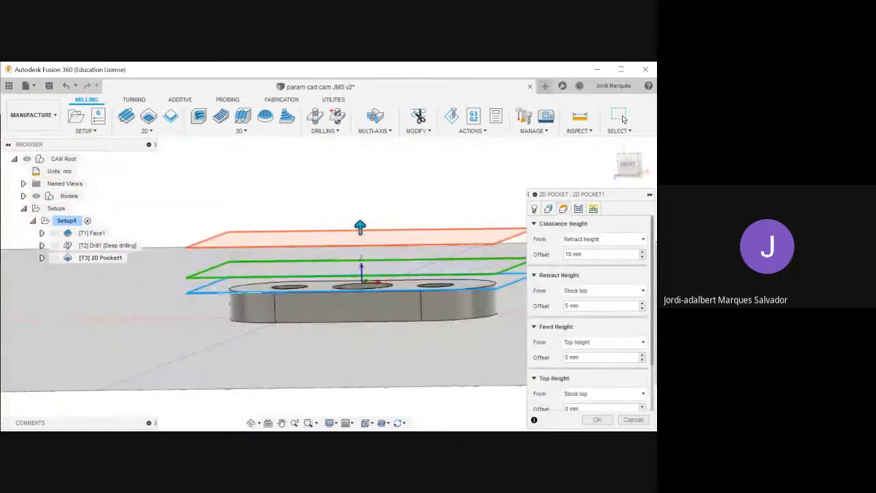
scroll(589, 308, "down", 2)
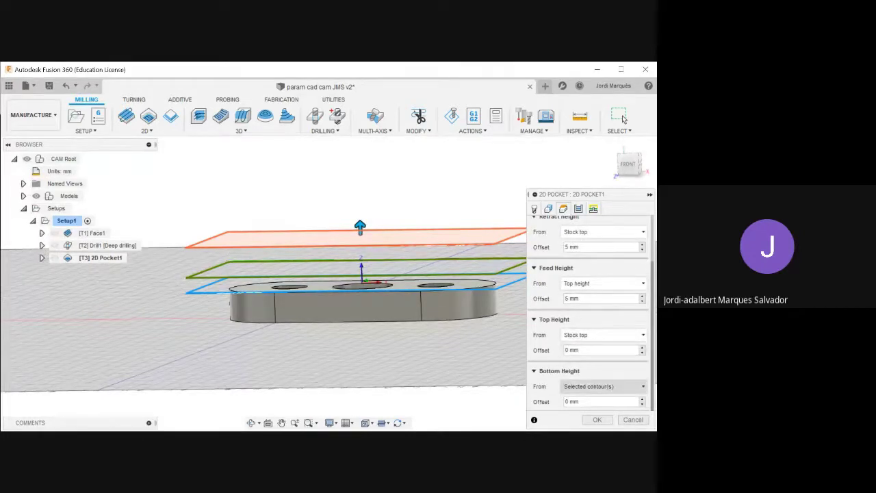
left_click(603, 386)
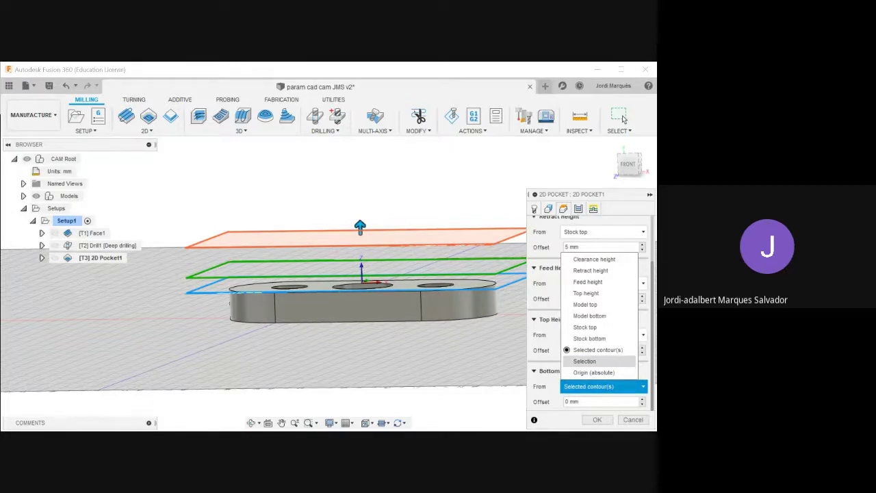
left_click(585, 361)
middle_click_drag(493, 331, 496, 354, "shift")
scroll(371, 291, "up", 6)
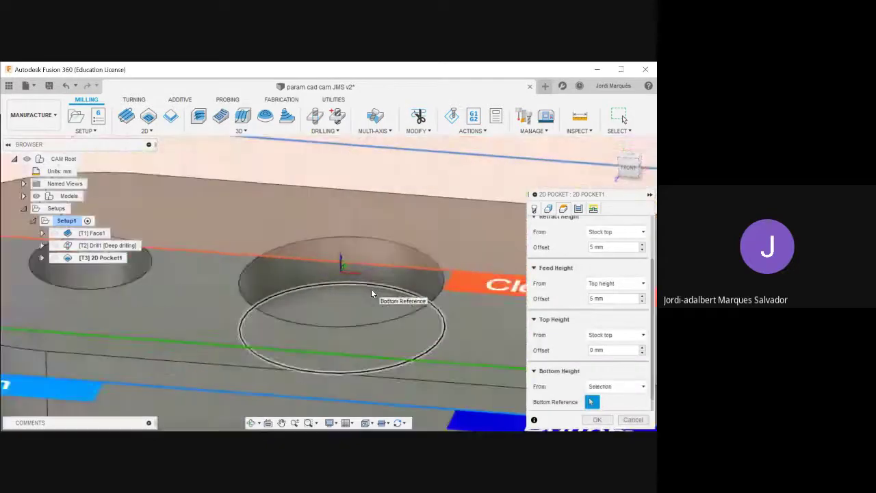
scroll(371, 291, "up", 3)
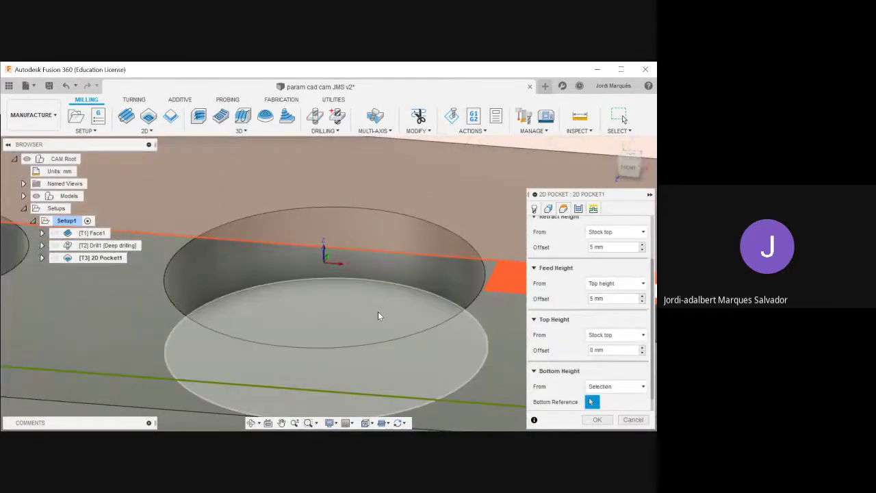
left_click(379, 315)
scroll(380, 315, "down", 3)
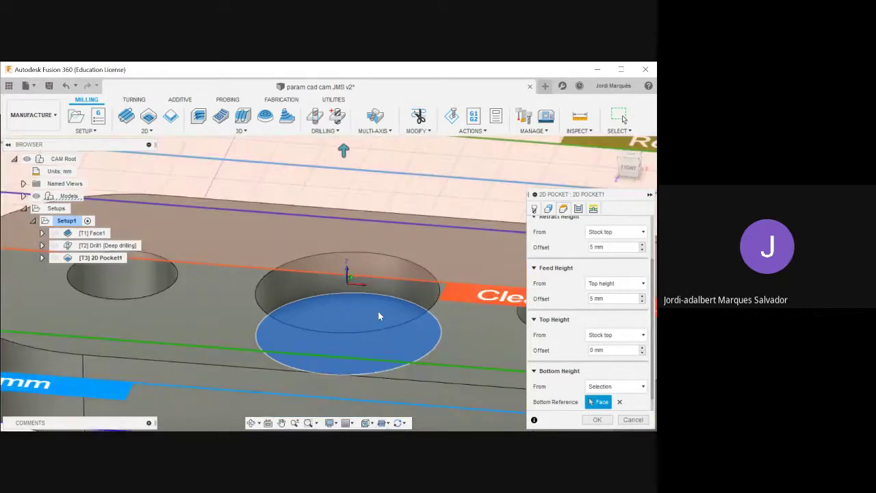
scroll(380, 311, "down", 5)
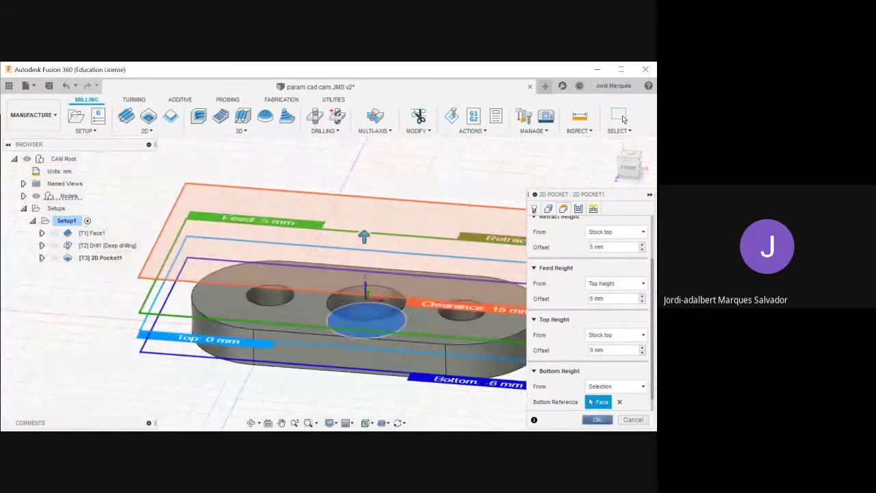
left_click(597, 420)
Set the 2D pocket's machining tolerance to 0.001 mm in its pass settings.
left_click(578, 209)
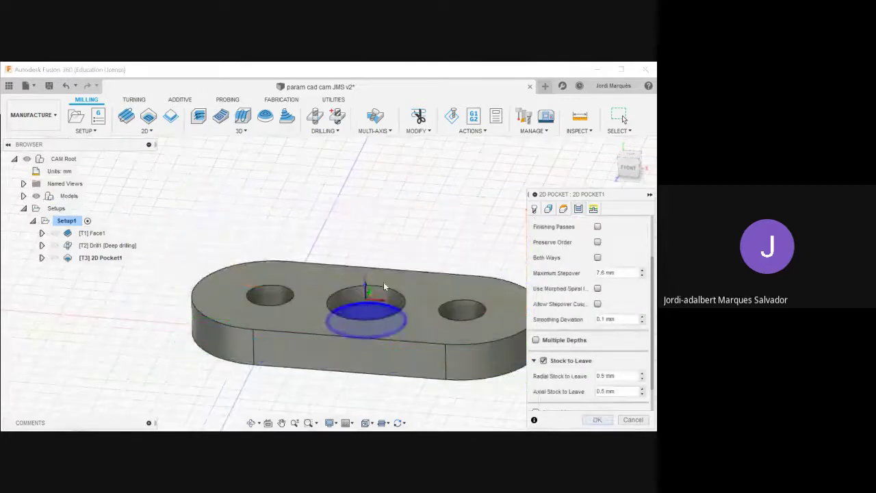
scroll(383, 283, "down", 3)
middle_click_drag(401, 223, 402, 250, "shift")
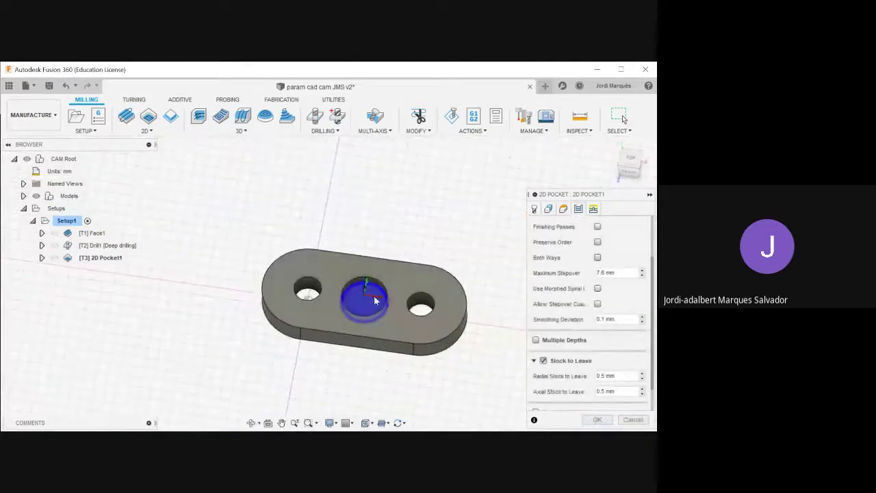
scroll(562, 287, "up", 2)
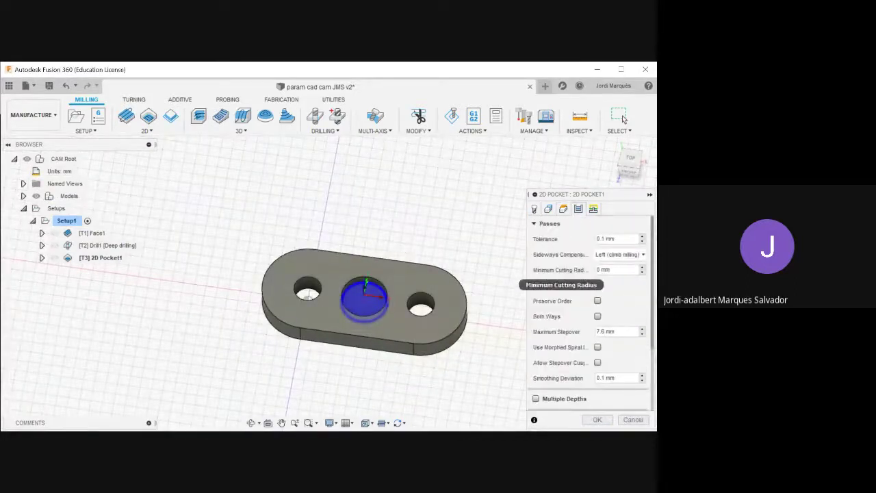
left_click(600, 239)
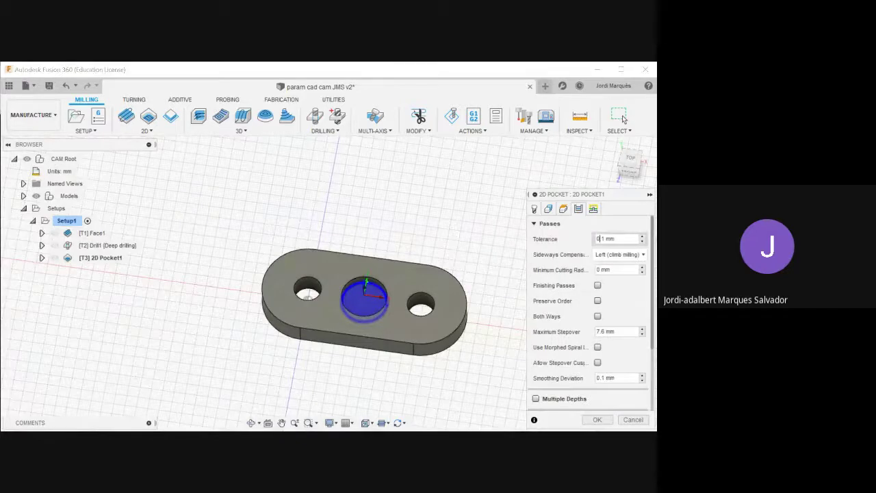
type("00")
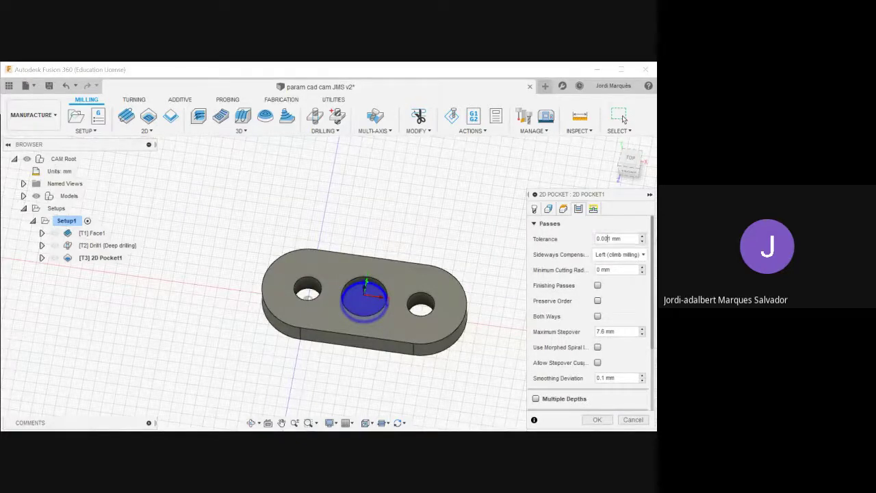
key("Tab")
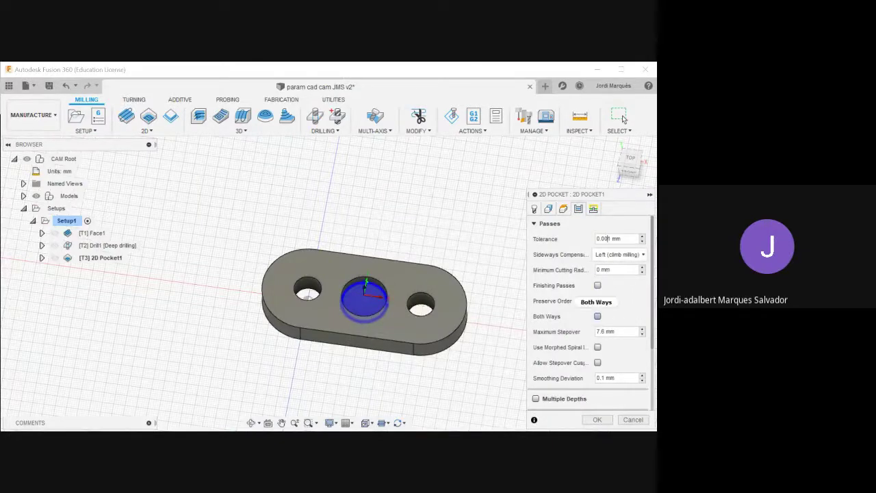
Set the 2D pocket's maximum stepover to 0.8 mm in its pass settings.
scroll(575, 301, "down", 2)
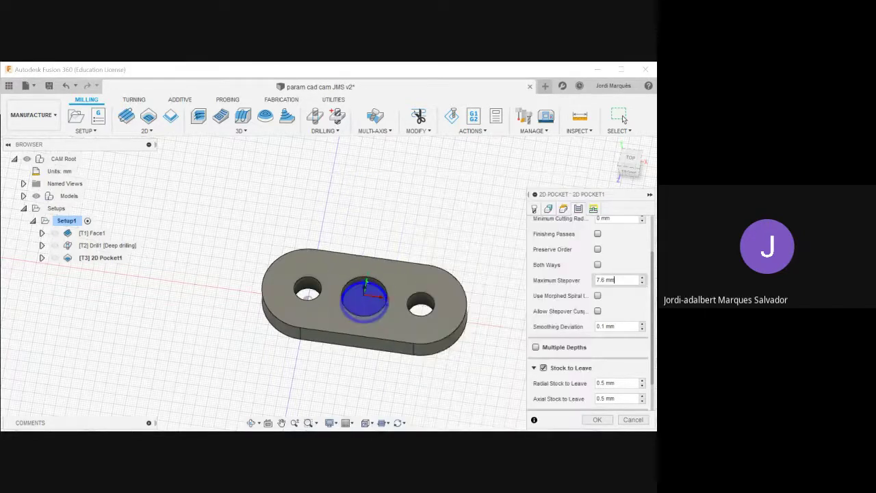
left_click_drag(618, 280, 594, 280)
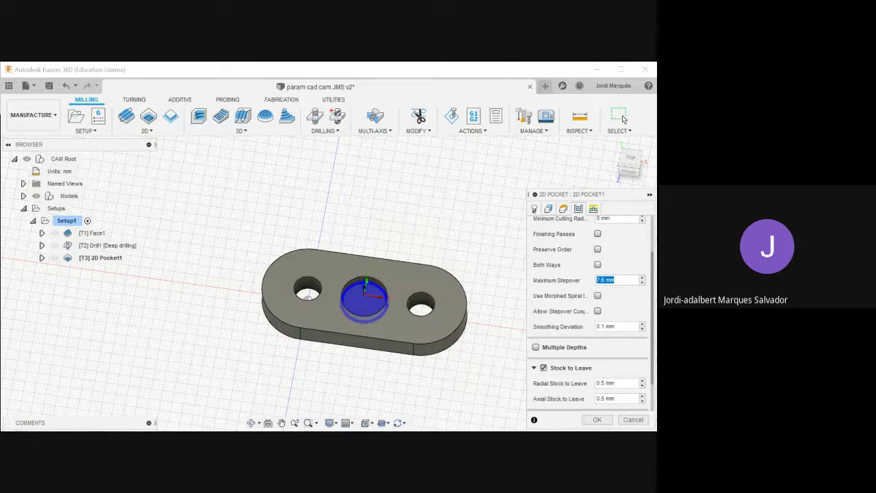
type("0,5")
key("BackSpace")
type("8")
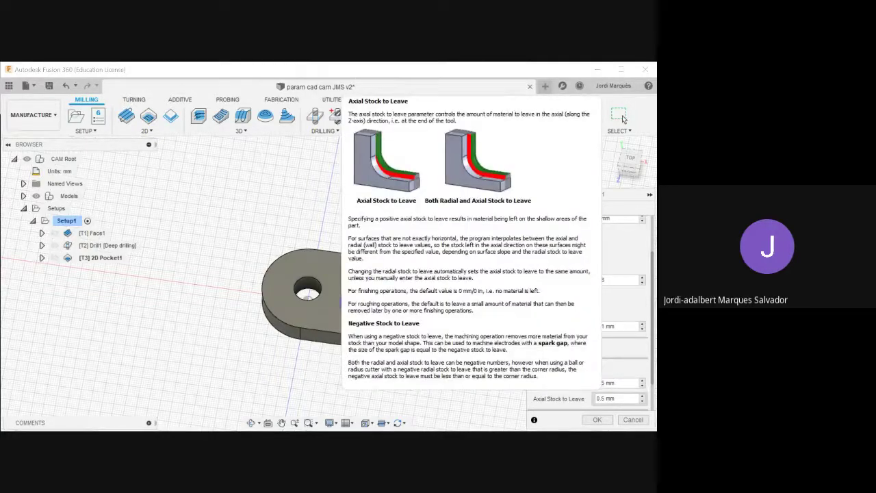
Set the pocket's axial stock to leave to 0 mm.
middle_click_drag(404, 357, 377, 299, "shift")
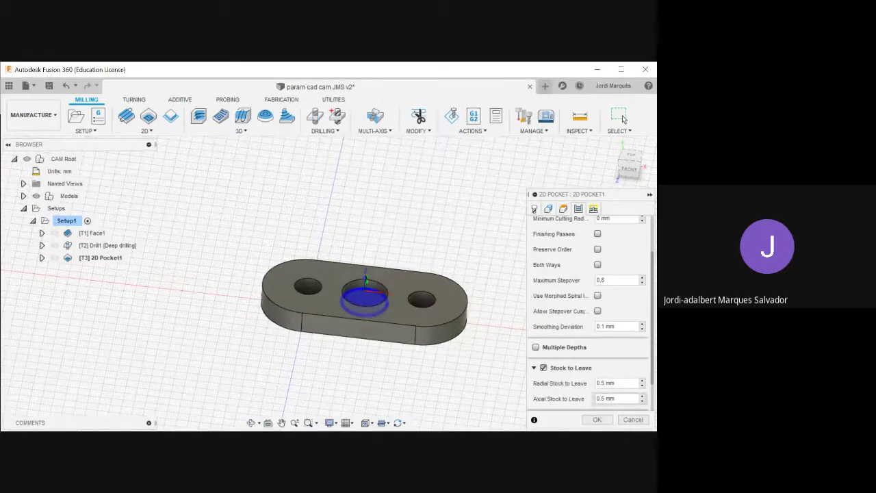
left_click_drag(626, 399, 595, 399)
type("0")
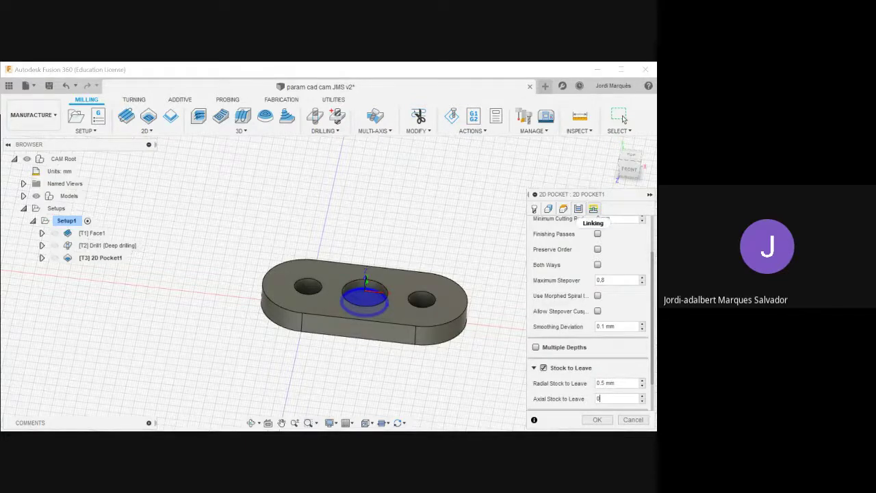
Set the helix ramp's ramping angle to 1 degree in the pocket's linking settings and generate the toolpath.
left_click(593, 209)
middle_click_drag(471, 268, 451, 244, "shift")
scroll(395, 276, "up", 4)
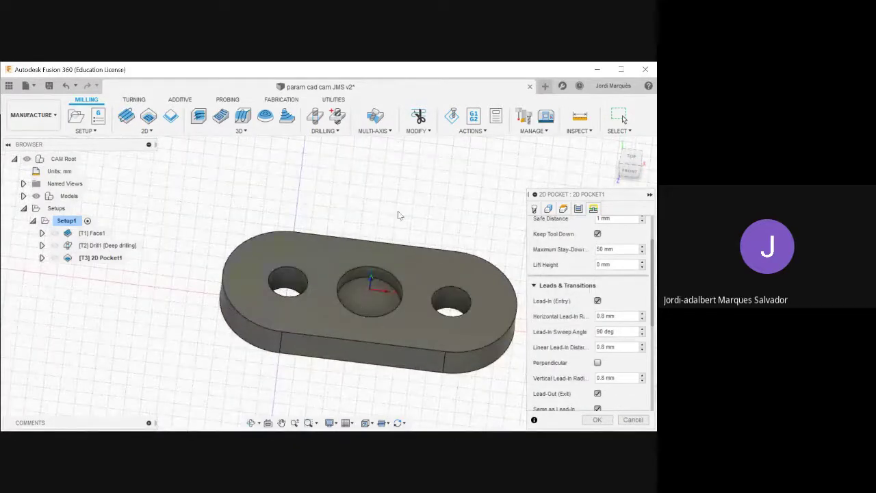
scroll(530, 358, "down", 5)
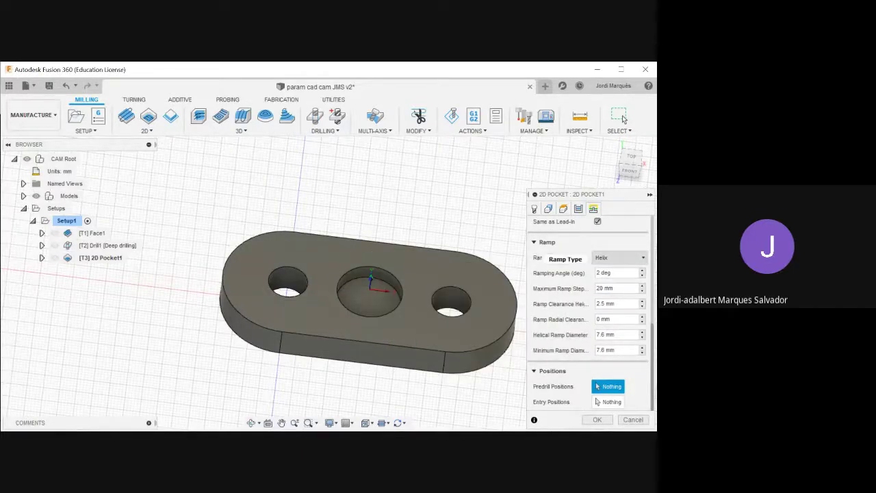
mouse_move(618, 258)
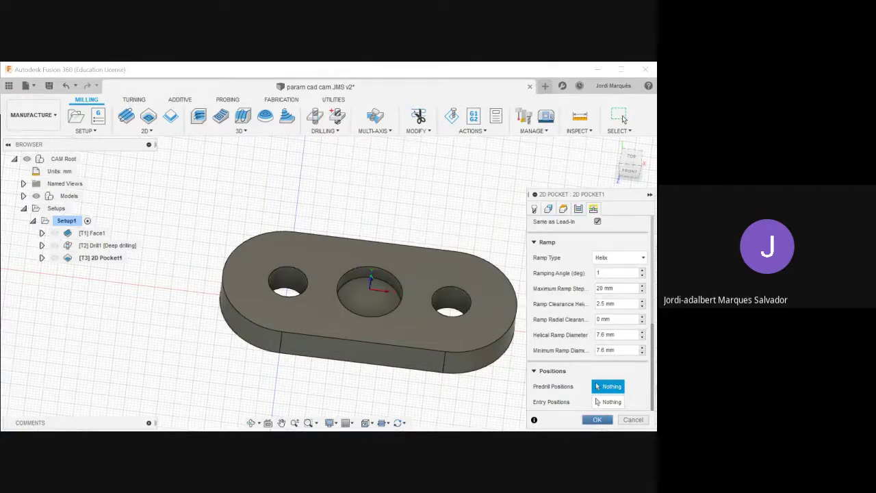
left_click(602, 420)
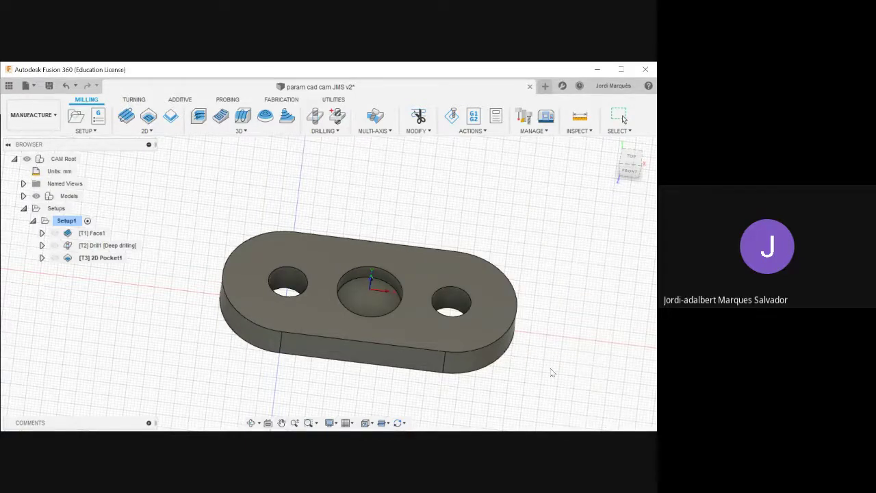
Display the 2D pocket toolpath and examine its helical entry and spiral passes in the central recess.
left_click(101, 257)
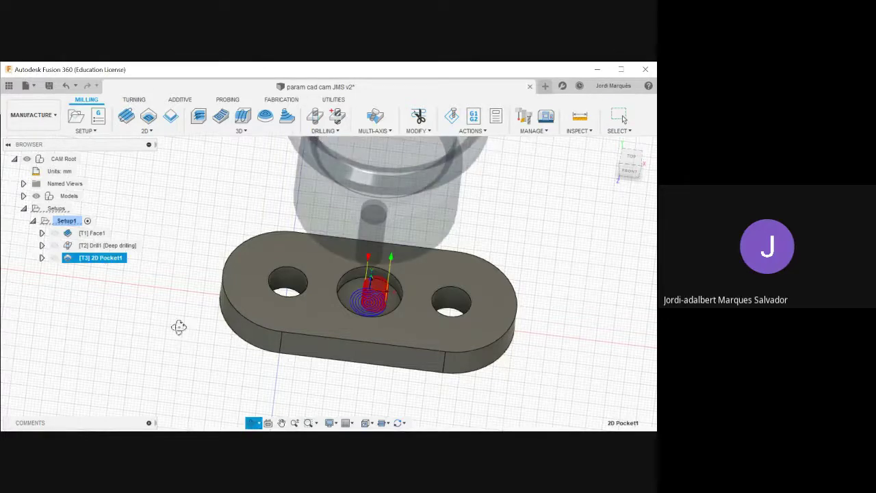
middle_click_drag(179, 327, 189, 311, "shift")
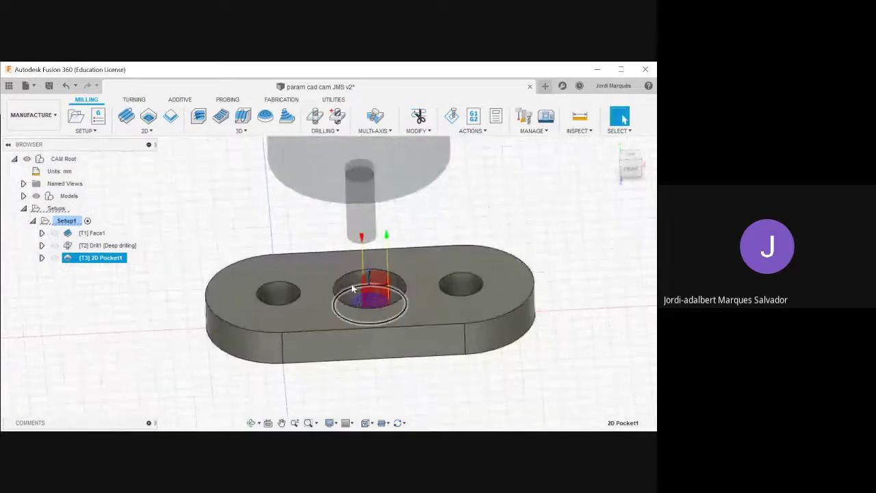
scroll(352, 284, "up", 3)
scroll(352, 285, "down", 5)
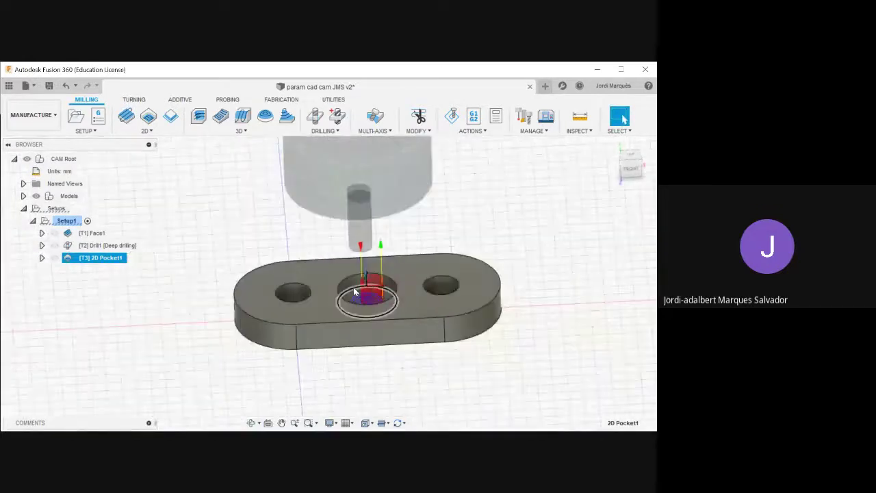
middle_click_drag(513, 219, 513, 226, "shift")
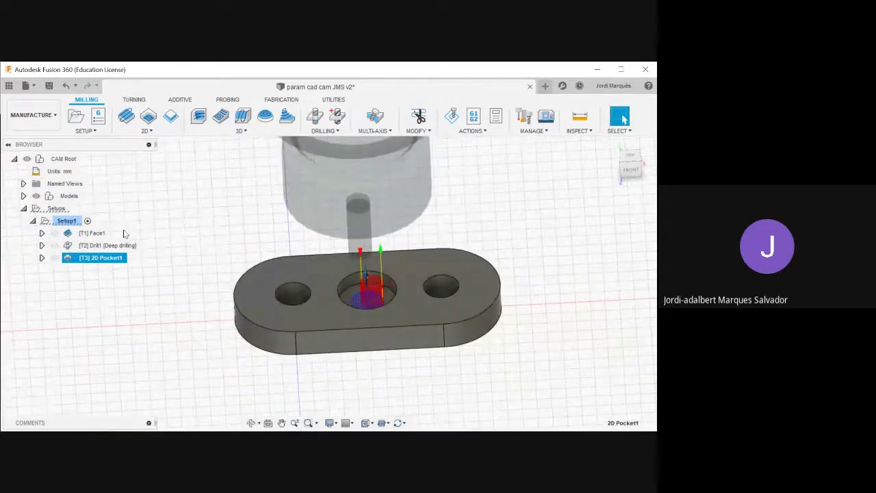
Simulate the facing, drilling and 2D pocket operations together, skipping ahead to the pocket operation.
left_click(96, 234)
left_click(96, 257, "shift")
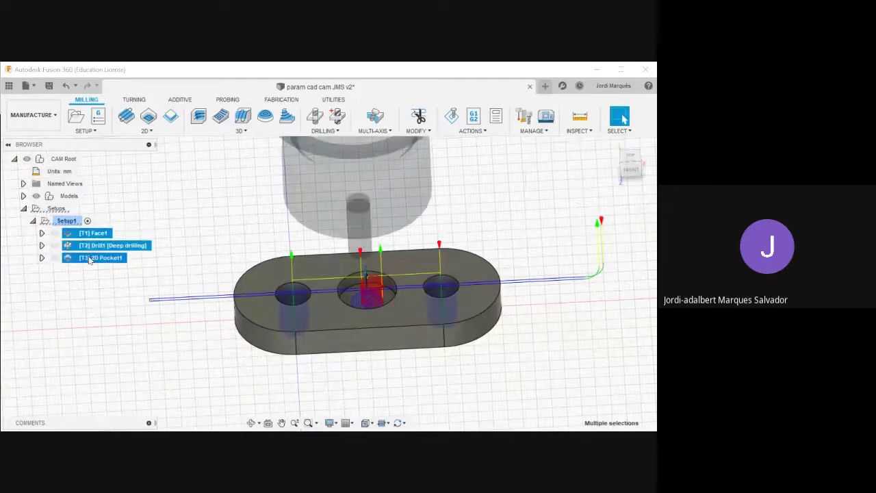
left_click(451, 118)
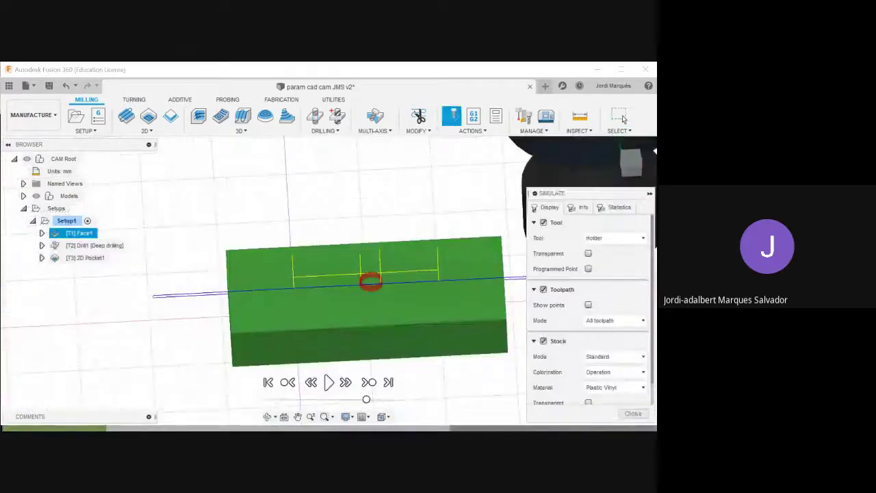
left_click(327, 382)
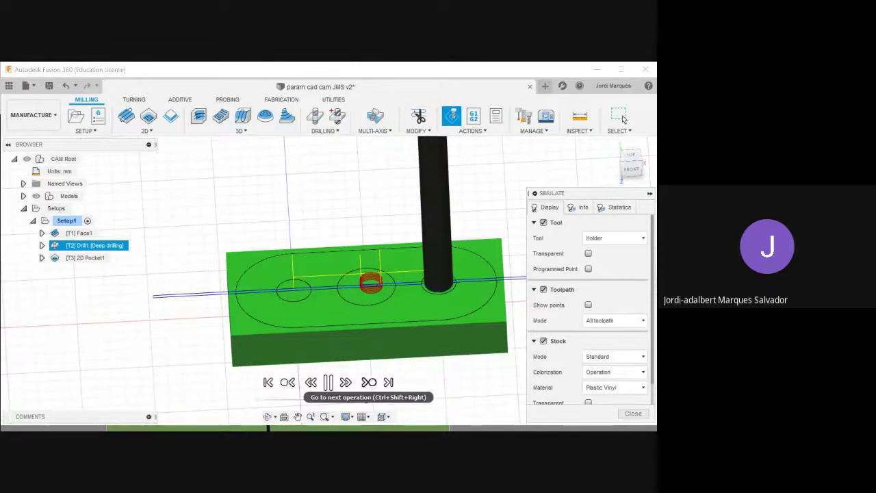
left_click(369, 382)
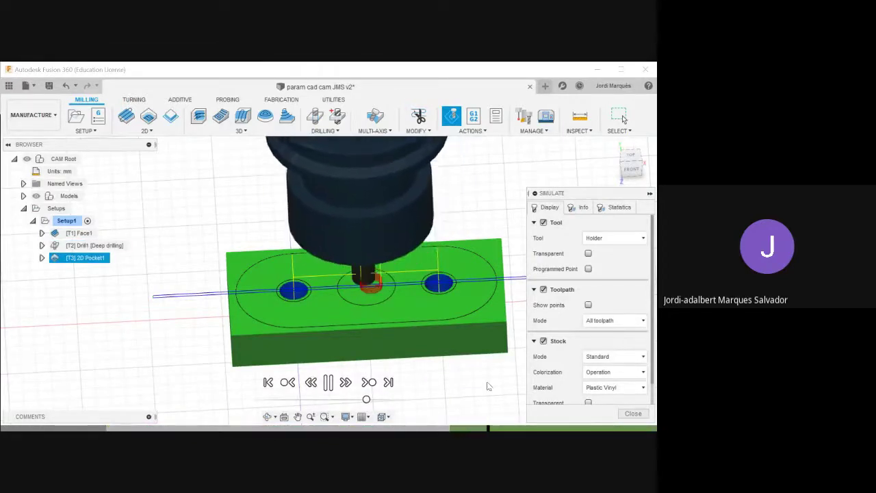
Examine the simulated pocket milling and the stock remaining around the central recess, then close the simulation and clear the operation selection.
middle_click_drag(487, 383, 483, 364, "shift")
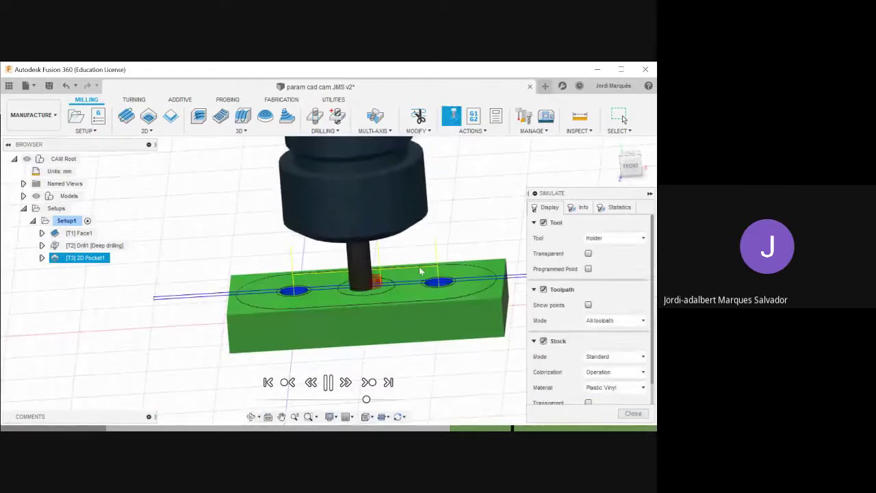
middle_click_drag(404, 325, 413, 334, "shift")
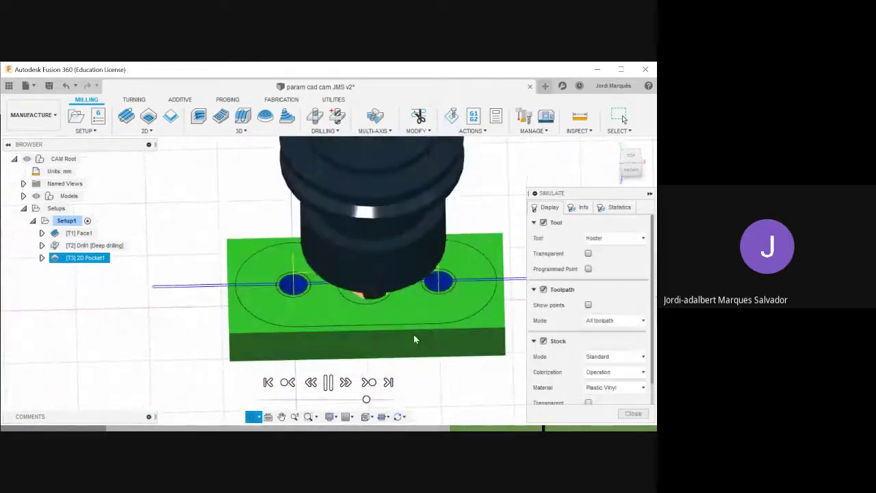
scroll(379, 295, "down", 1)
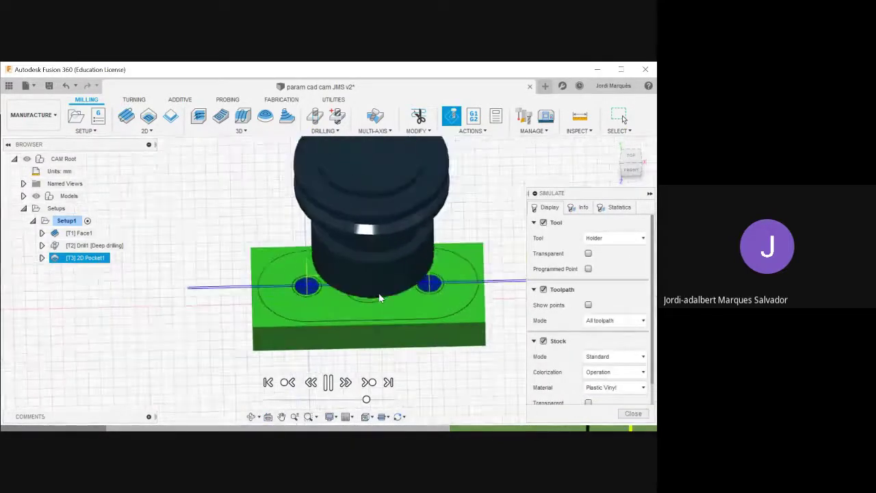
scroll(380, 295, "up", 3)
middle_click_drag(382, 297, 393, 289, "shift")
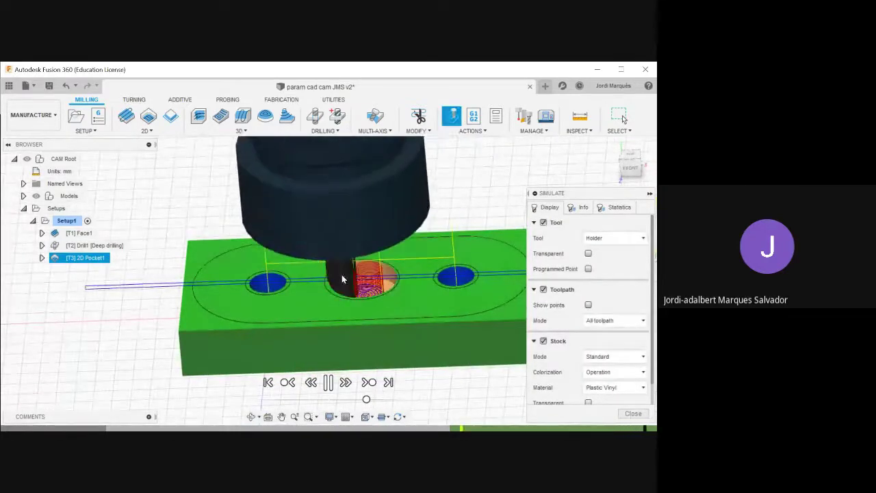
mouse_move(391, 272)
middle_mouse_down("shift")
mouse_move(409, 301)
mouse_move(391, 288)
middle_mouse_up("shift")
scroll(389, 289, "up", 5)
scroll(387, 289, "up", 3)
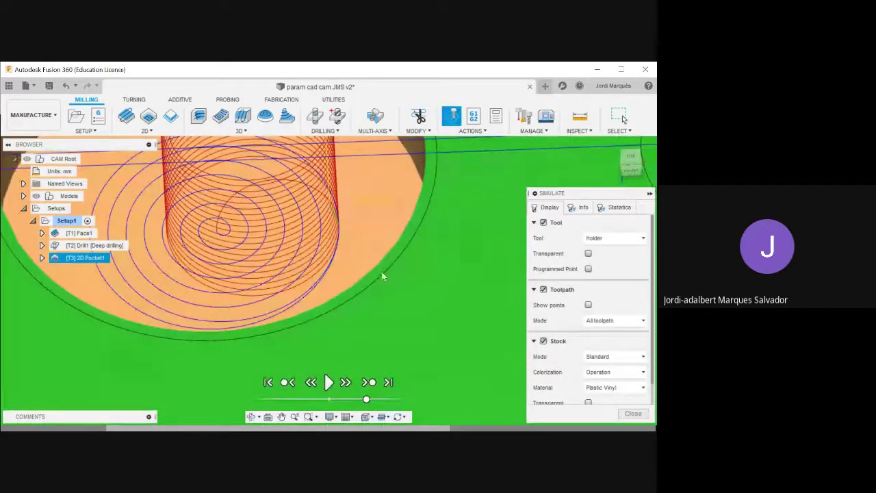
scroll(404, 280, "down", 3)
scroll(404, 281, "down", 4)
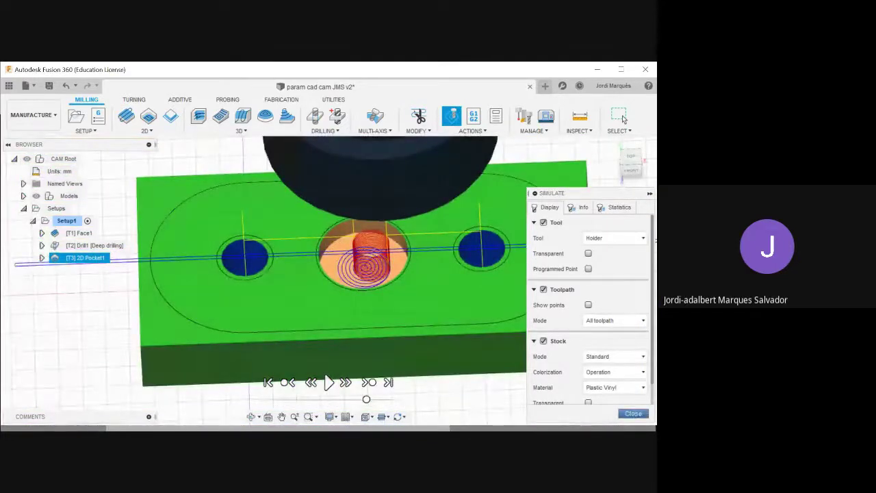
left_click(634, 414)
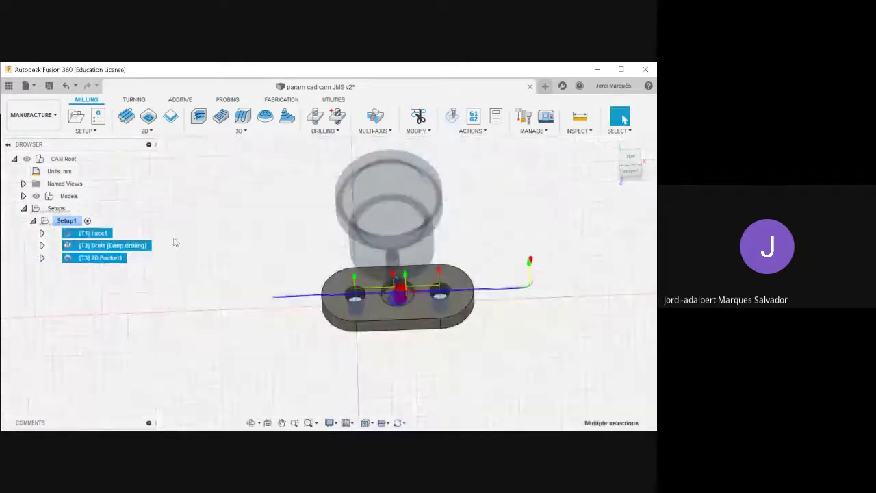
left_click(178, 290)
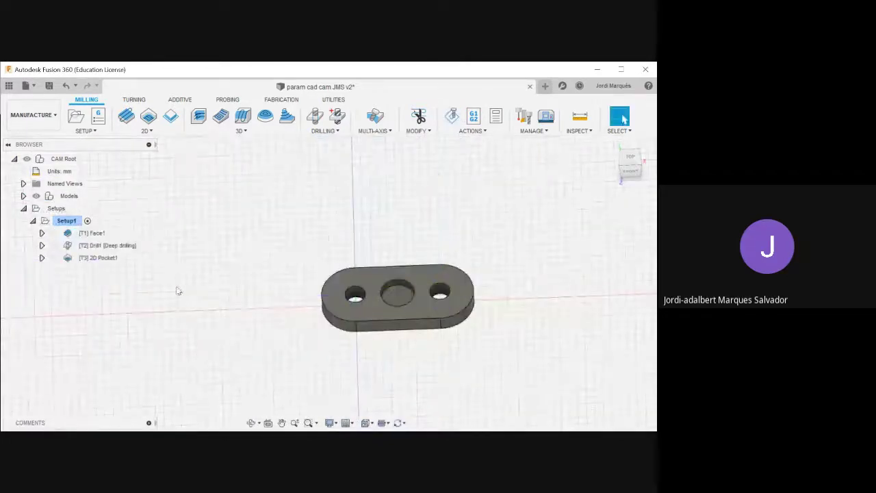
Create a 2D contour operation with the Ø8 mm flat endmill and select the left through hole's bottom edge as its contour.
scroll(353, 301, "up", 3)
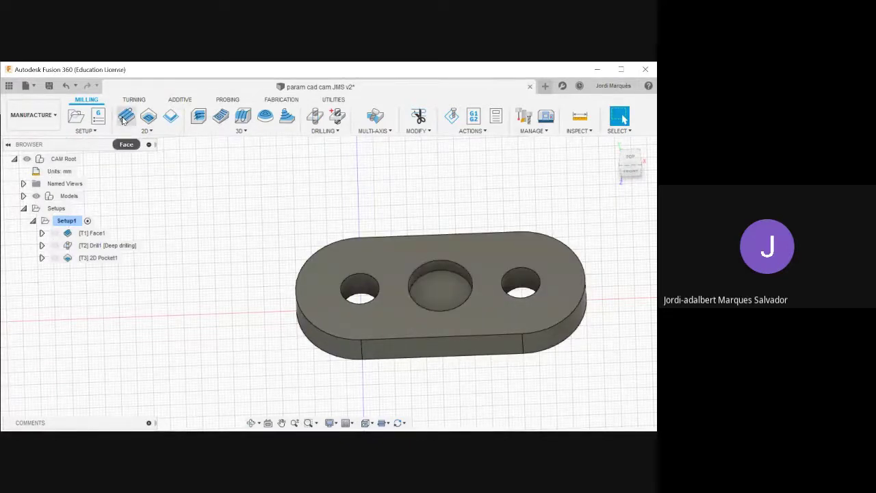
left_click(145, 131)
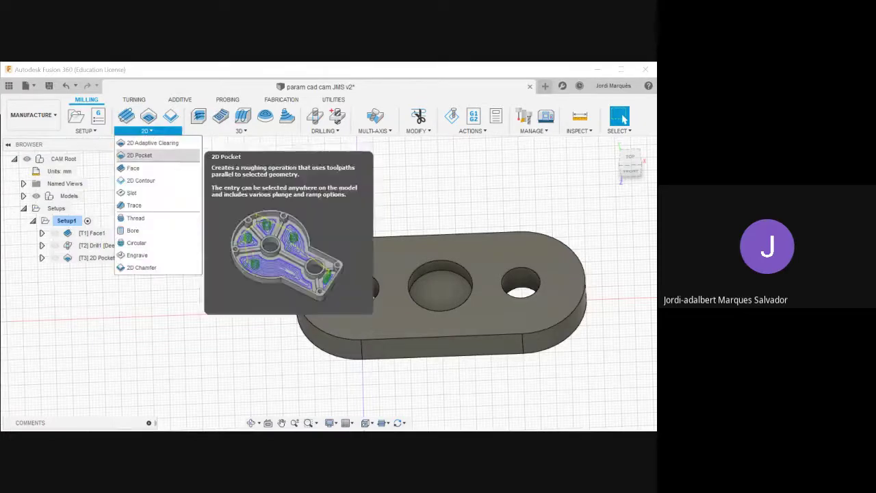
left_click(147, 180)
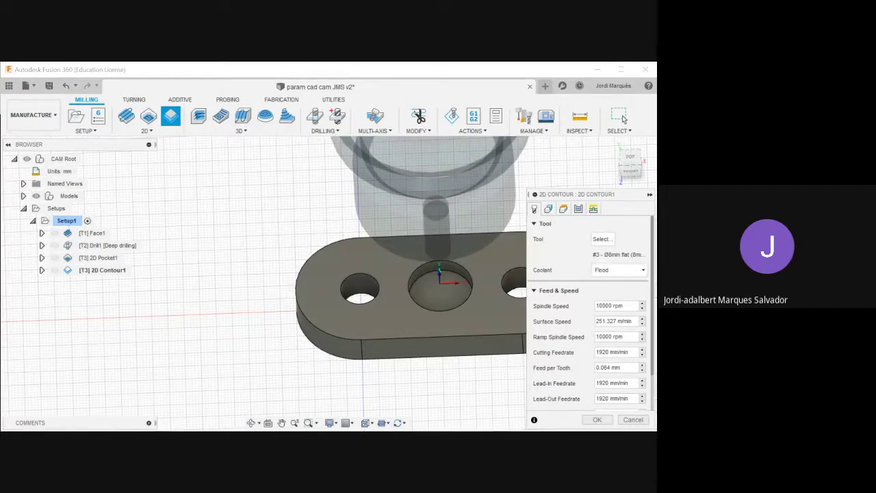
left_click(548, 208)
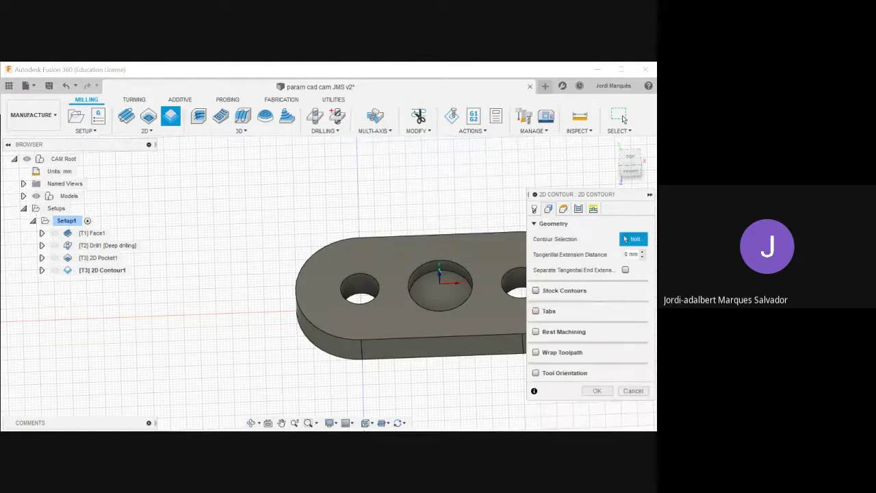
left_click(365, 298)
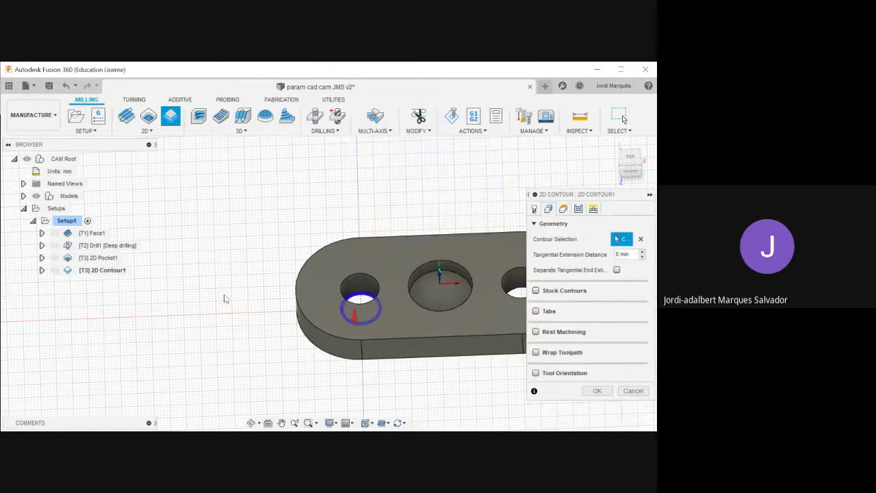
Inspect the selected hole contour and its direction arrow from above.
scroll(156, 308, "down", 3)
scroll(364, 304, "up", 3)
middle_click_drag(313, 273, 292, 309, "shift")
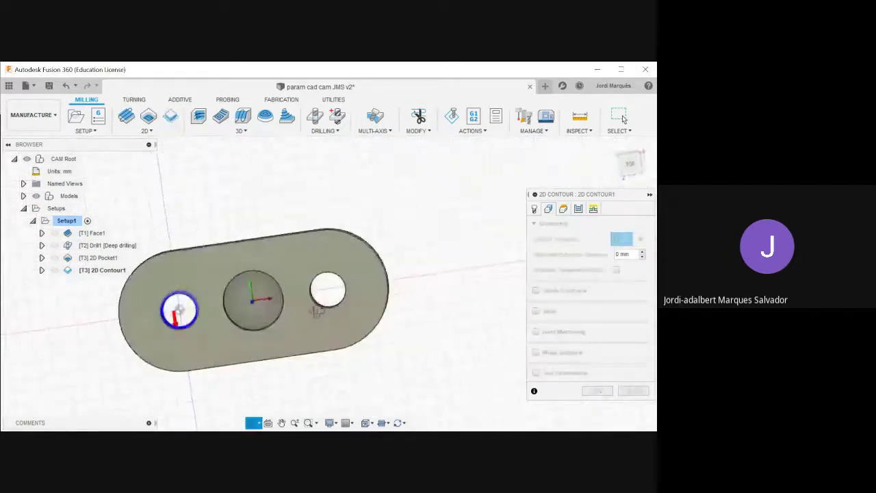
scroll(173, 322, "up", 5)
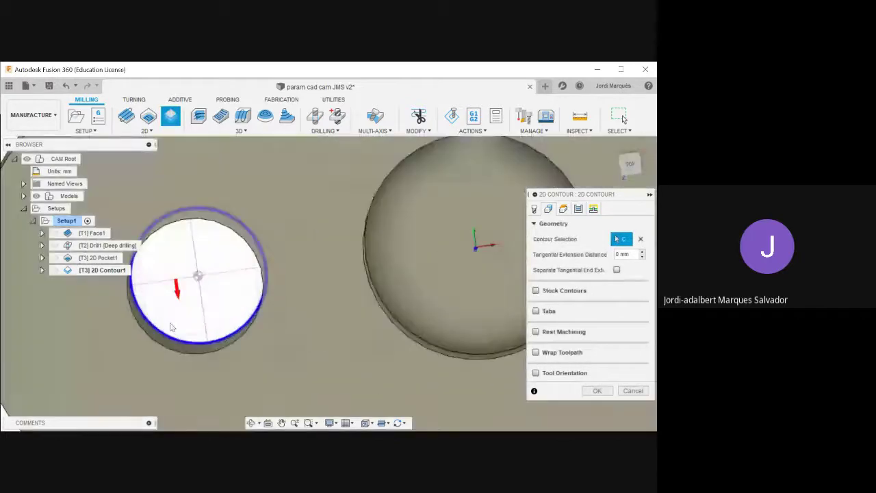
scroll(172, 328, "up", 2)
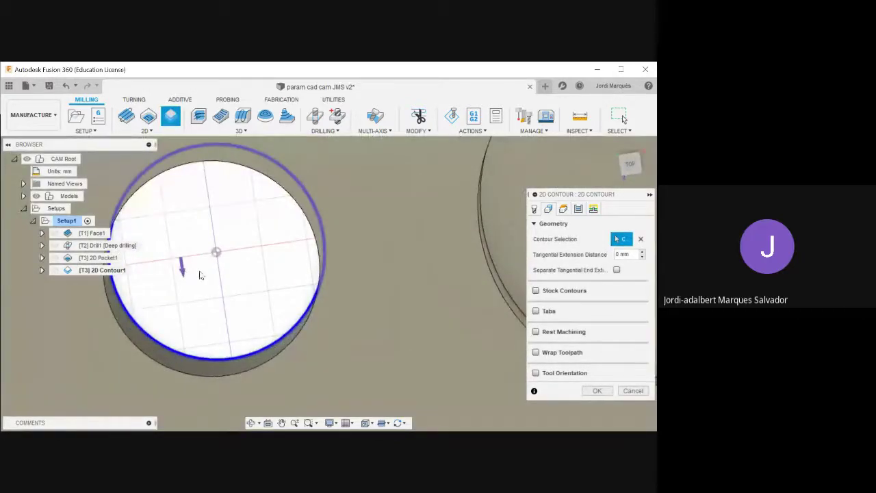
scroll(201, 275, "down", 3)
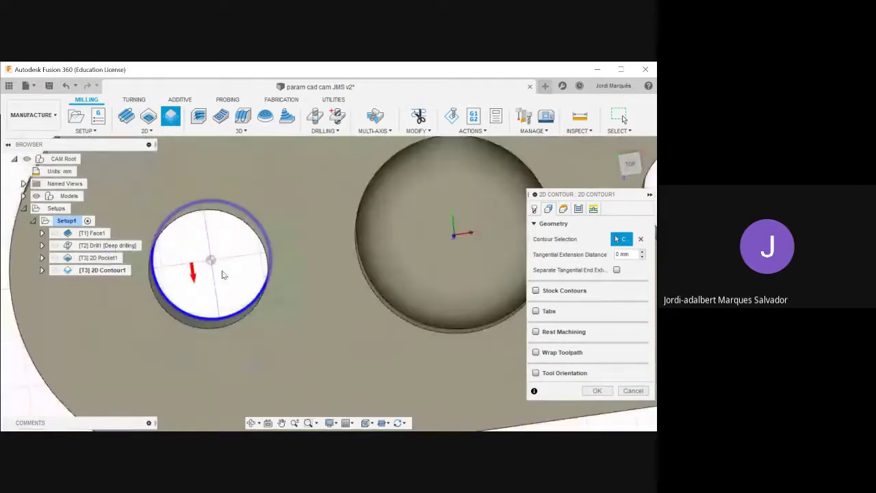
scroll(223, 275, "down", 5)
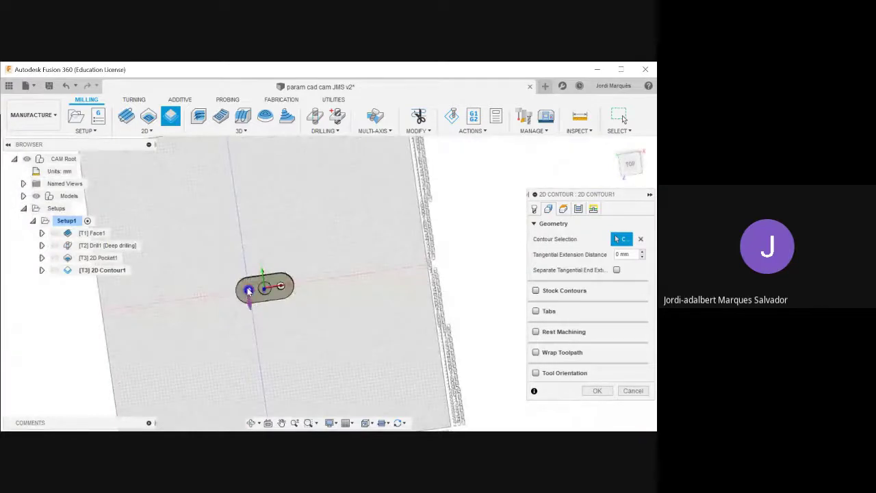
Add the right through hole's bottom edge as the second contour of the 2D contour operation.
scroll(249, 291, "up", 10)
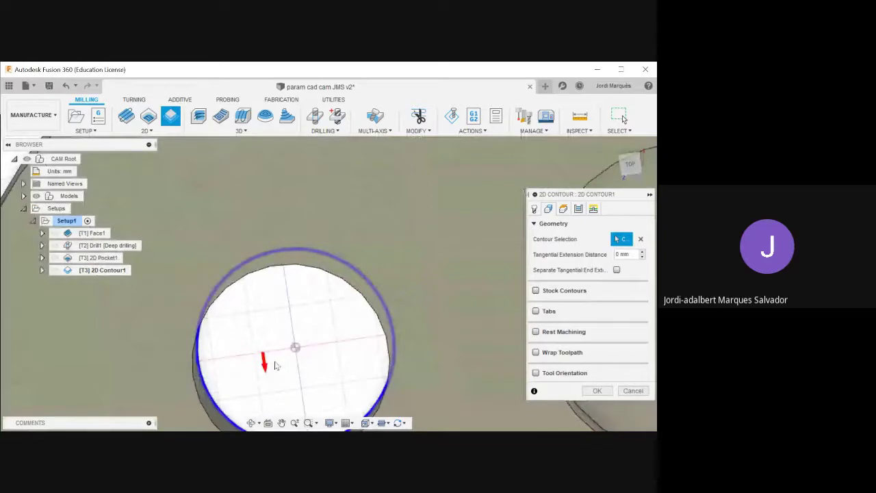
scroll(363, 293, "down", 10)
scroll(337, 274, "up", 10)
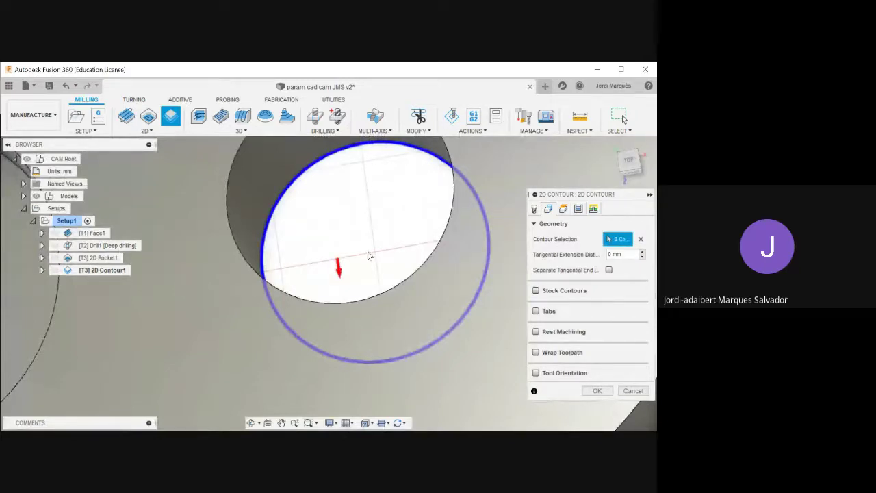
scroll(368, 256, "down", 10)
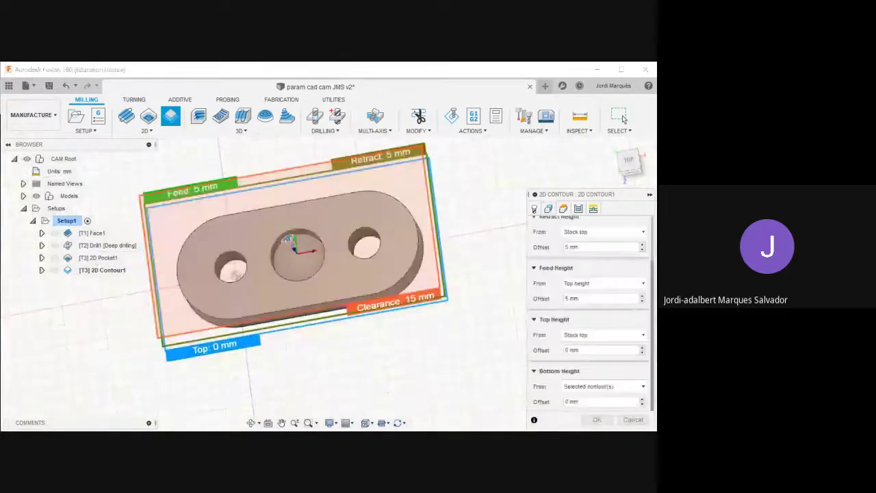
Set the contour operation's bottom height to reference the stock bottom and check the height planes around the plate.
left_click(603, 387)
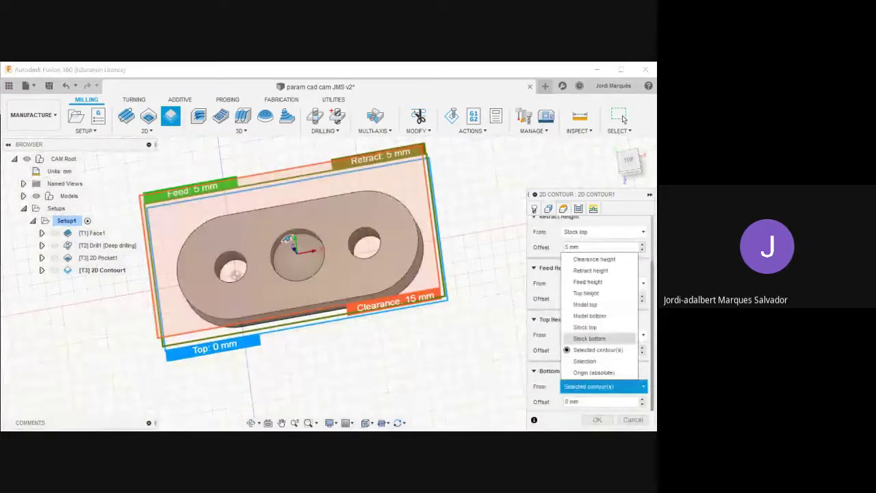
left_click(590, 339)
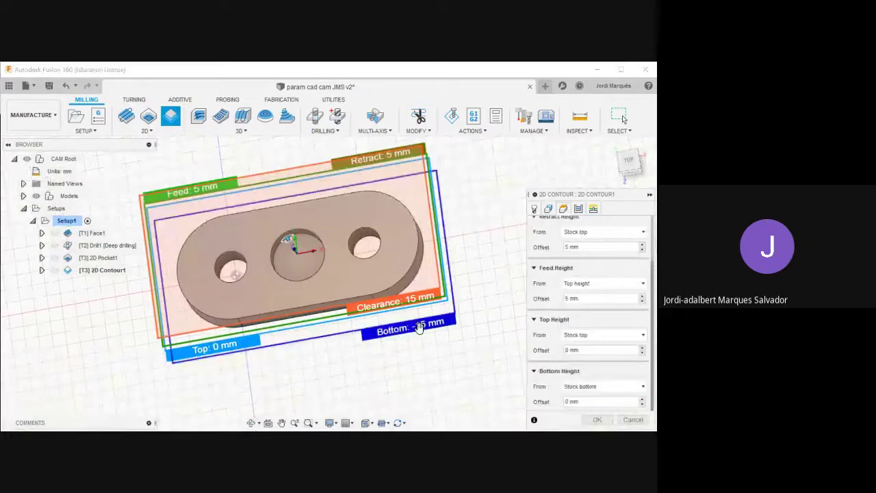
middle_click_drag(420, 327, 309, 201, "shift")
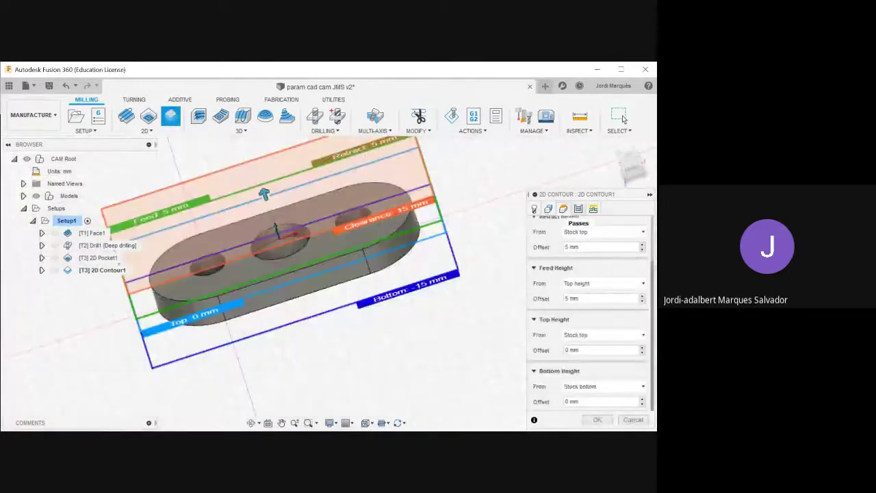
Set the contour passes' tolerance to 0.001 mm.
left_click(578, 209)
scroll(589, 308, "down", 2)
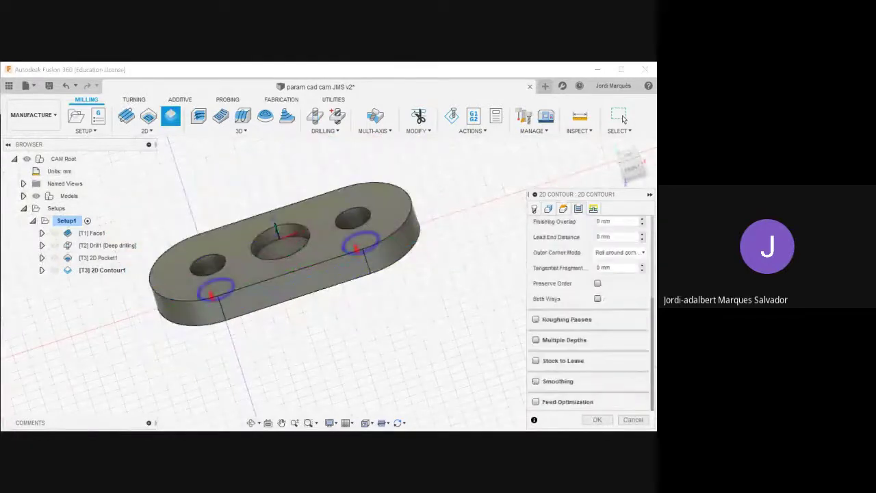
scroll(548, 274, "up", 4)
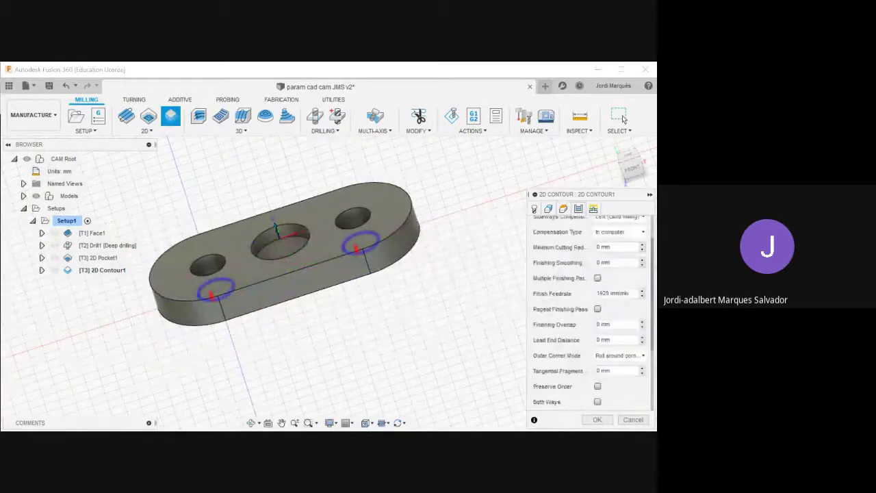
left_click(606, 239)
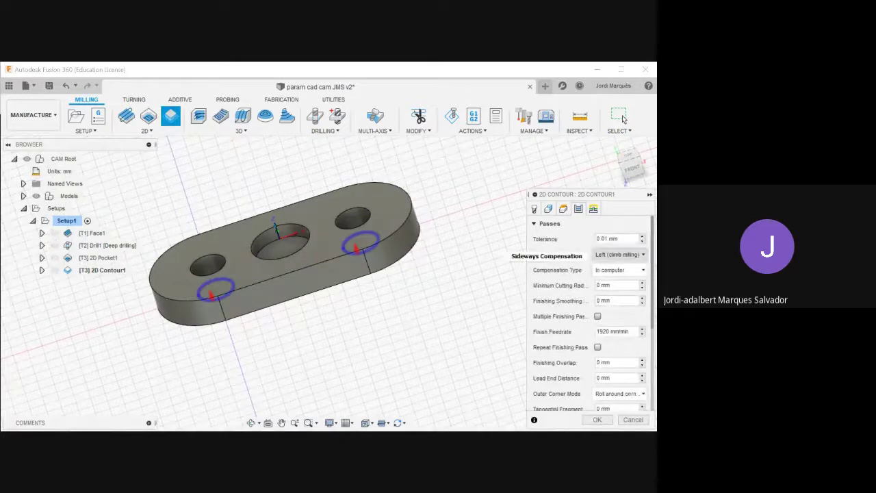
type("0")
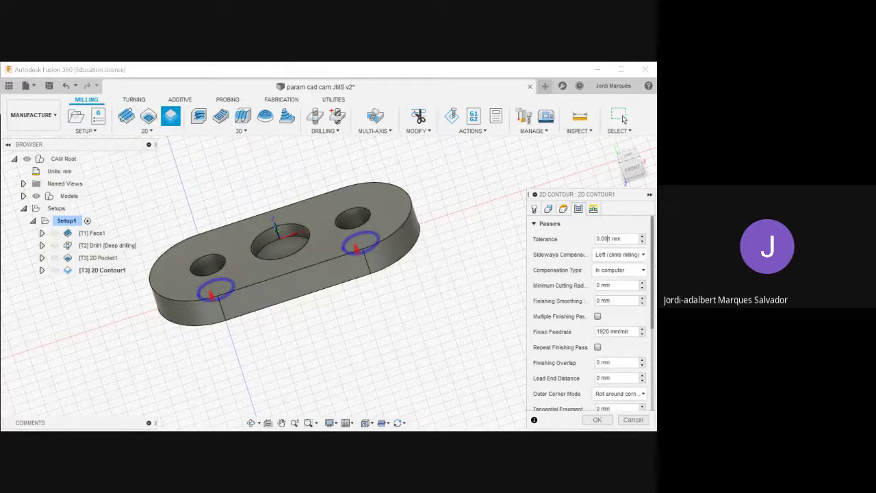
Enable roughing passes for the contour operation and set their maximum stepover to 0.4 mm.
scroll(591, 313, "down", 3)
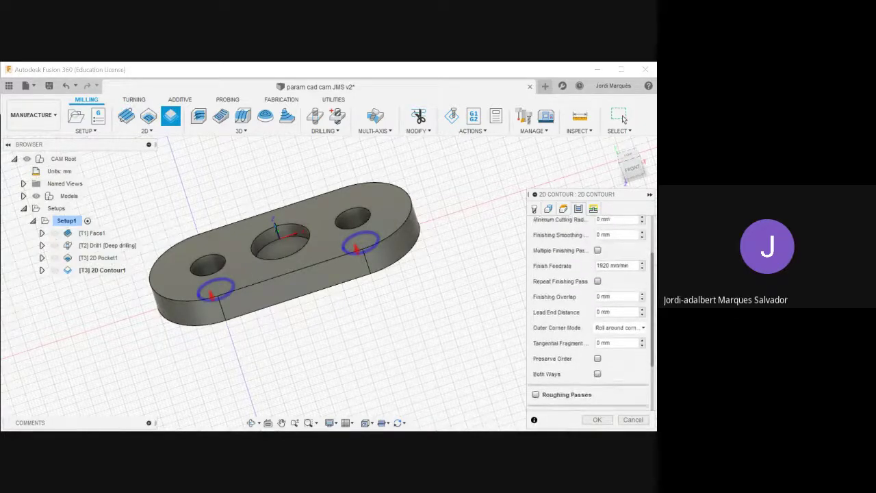
scroll(590, 312, "down", 1)
scroll(590, 312, "down", 2)
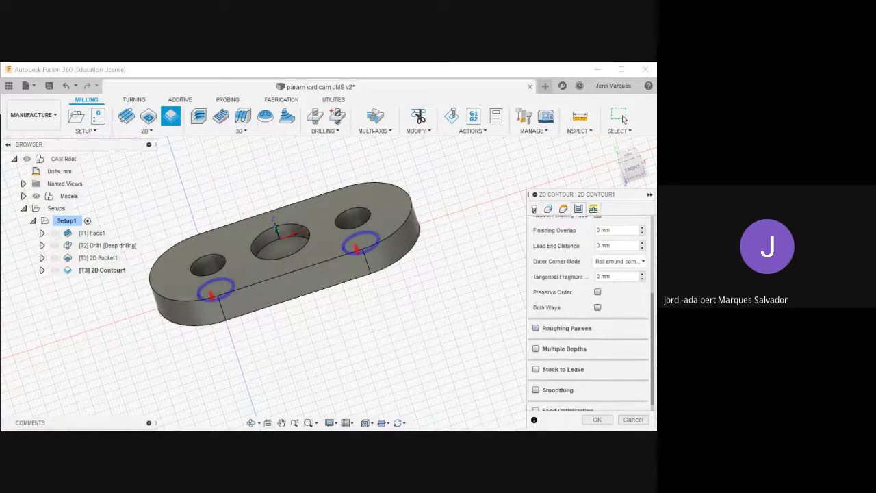
left_click(536, 328)
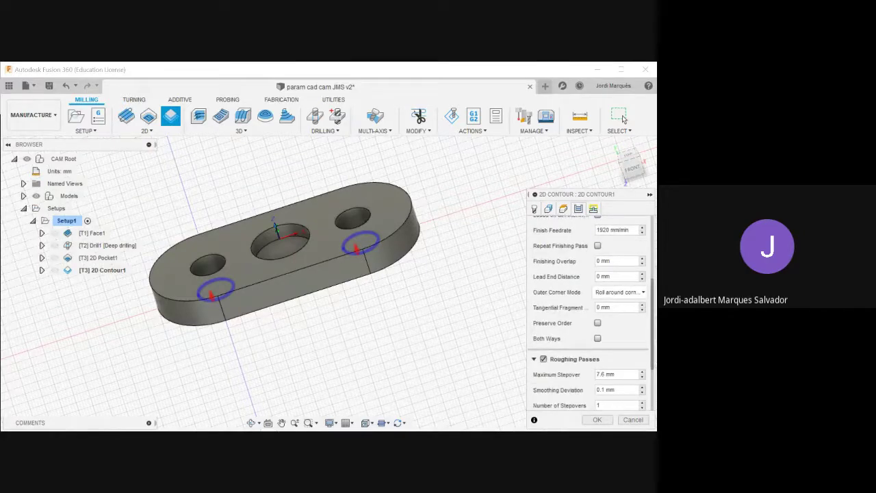
scroll(561, 240, "down", 2)
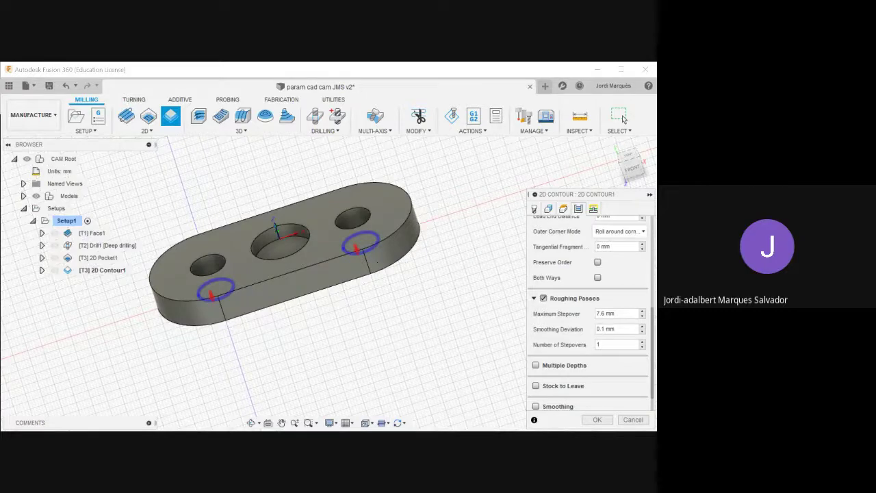
left_click(615, 314)
left_click_drag(615, 314, 593, 313)
type("0,4")
key("Tab")
Set the finishing pass stepover to 0.4 mm.
scroll(619, 282, "up", 2)
scroll(591, 308, "up", 5)
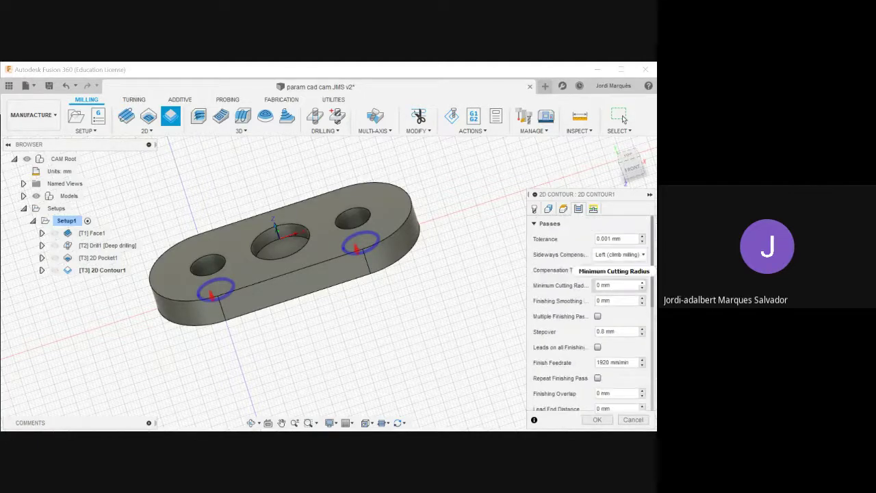
left_click_drag(620, 331, 595, 332)
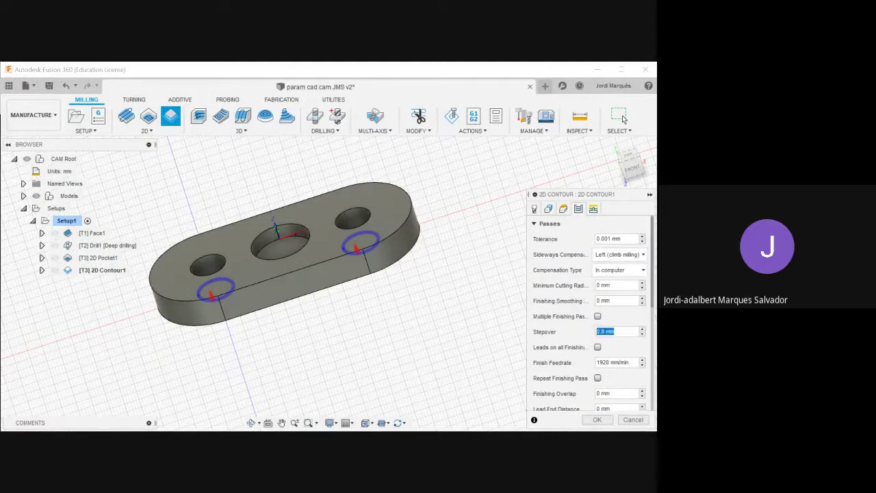
type("0.4")
Set the number of stepovers for the roughing passes to 4.
left_click_drag(653, 264, 653, 343)
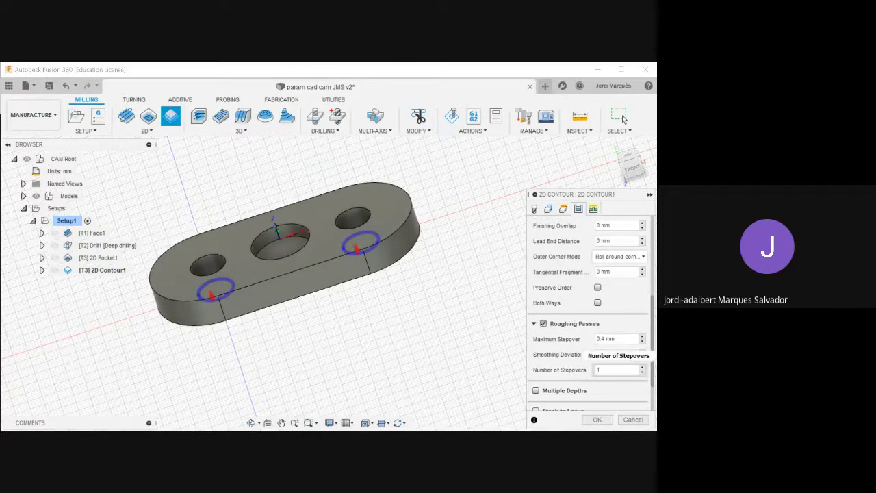
left_click(608, 370)
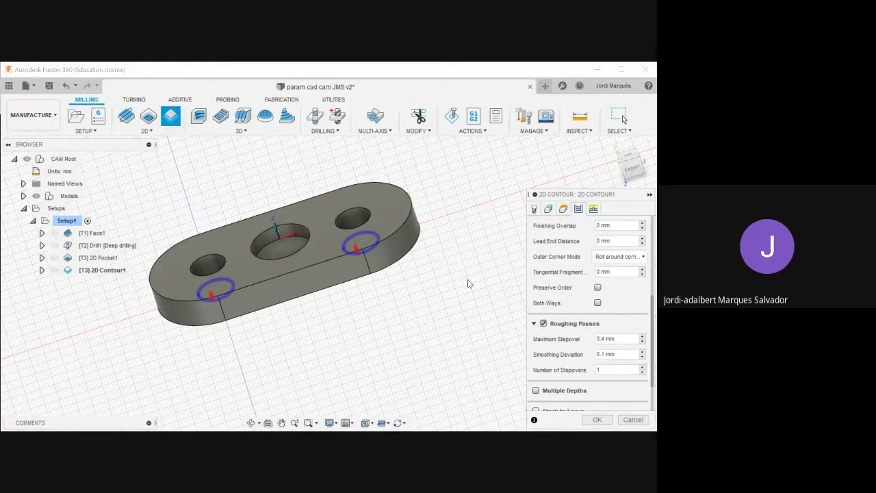
scroll(428, 255, "up", 2)
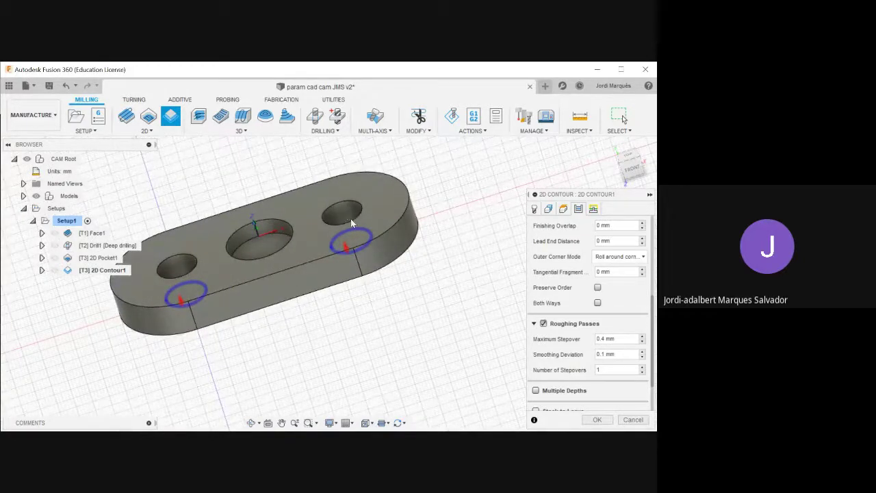
left_click(616, 370)
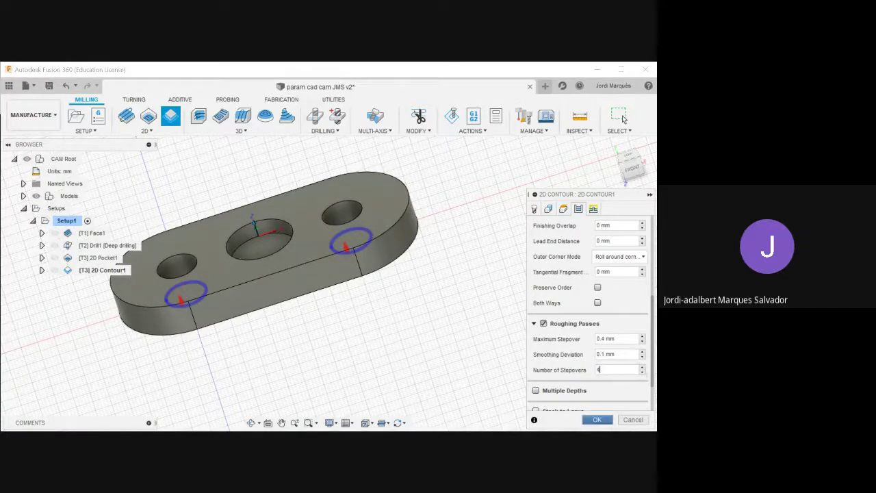
Choose the centres of both through holes as predrill positions in the contour's linking settings.
left_click(593, 209)
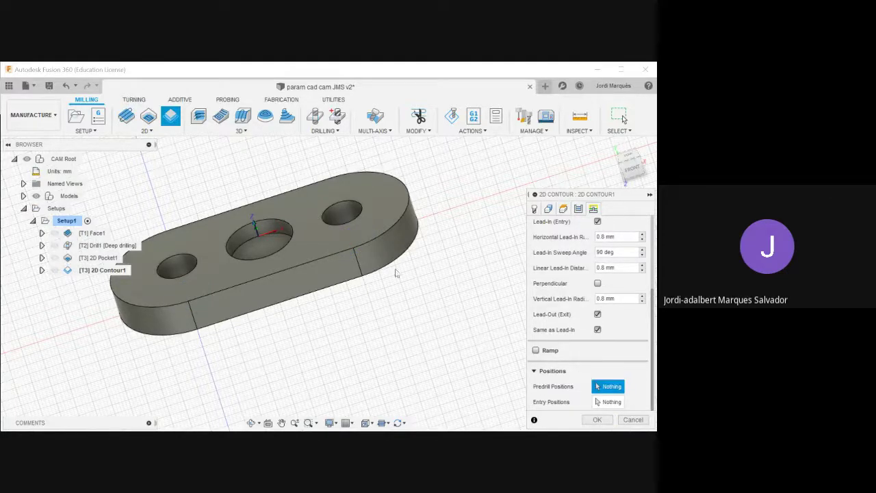
left_click(353, 222)
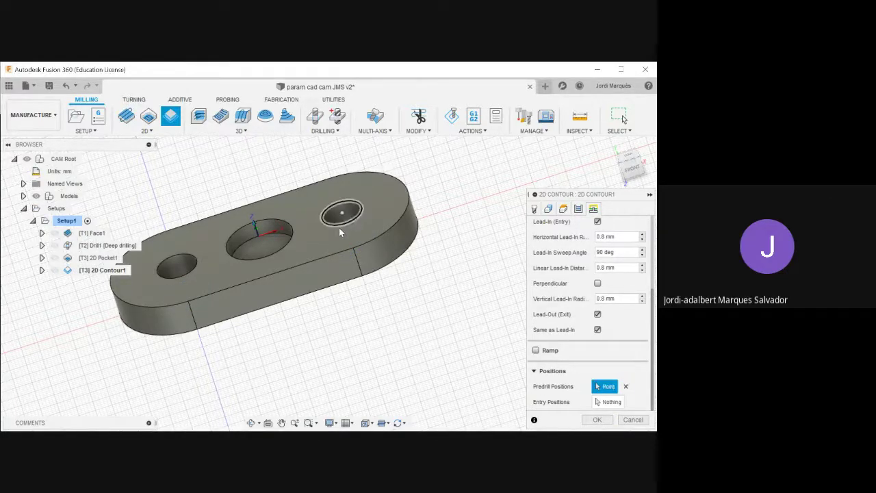
left_click(194, 267)
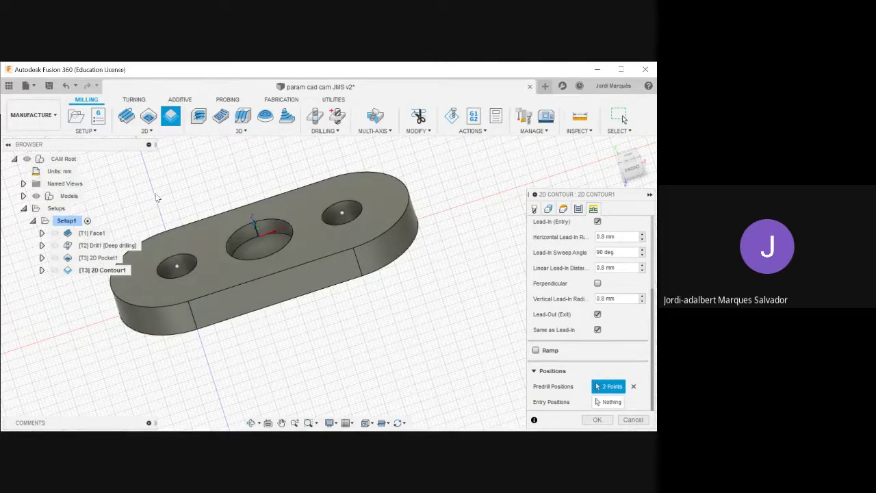
Review the pass settings and examine the two selected hole contours and their direction arrows from above.
middle_click_drag(245, 328, 253, 309, "shift")
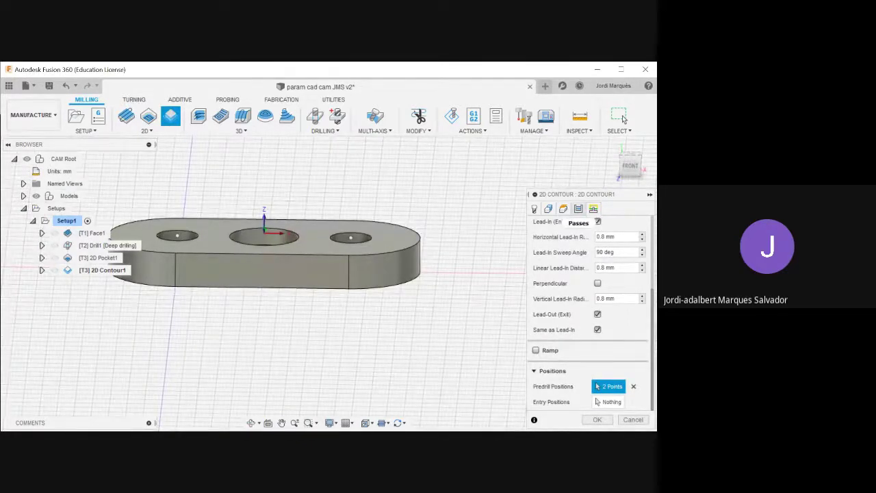
left_click(579, 209)
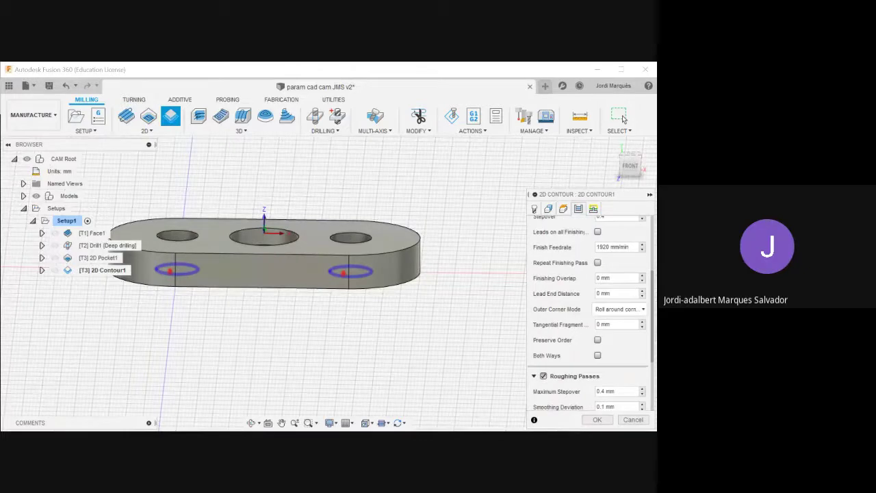
left_click_drag(652, 315, 653, 304)
scroll(620, 326, "up", 3)
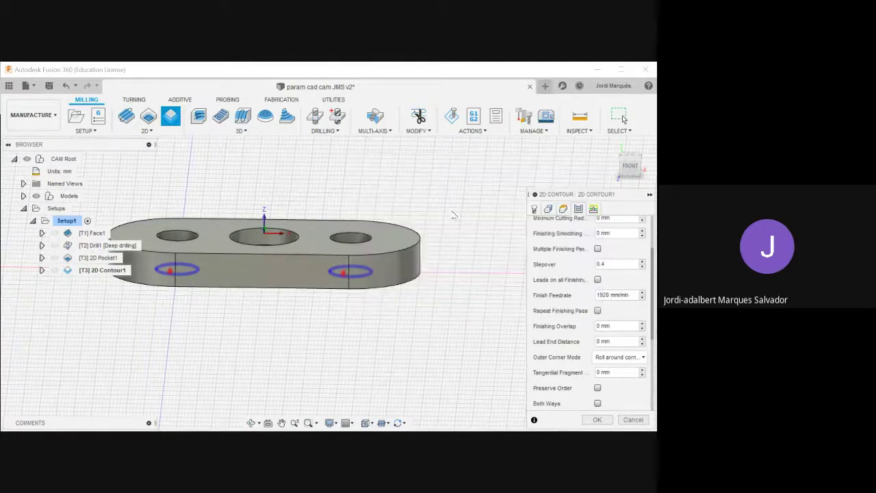
middle_click_drag(456, 215, 450, 278, "shift")
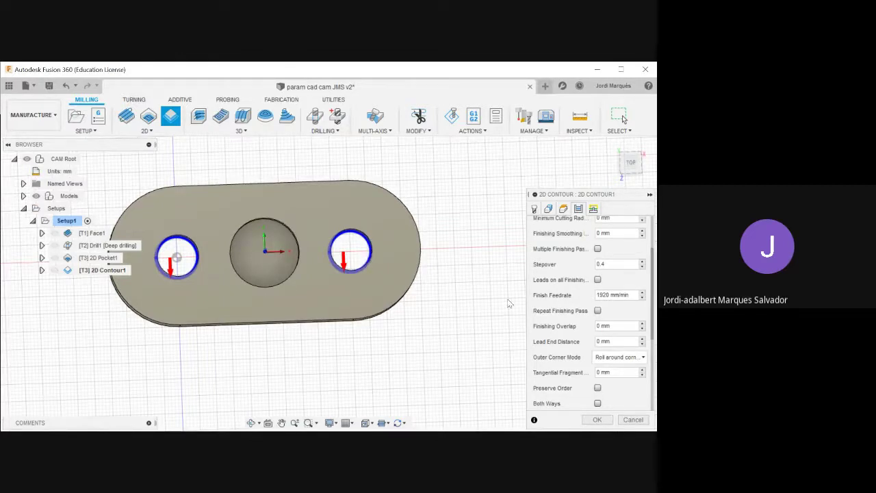
scroll(378, 254, "up", 5)
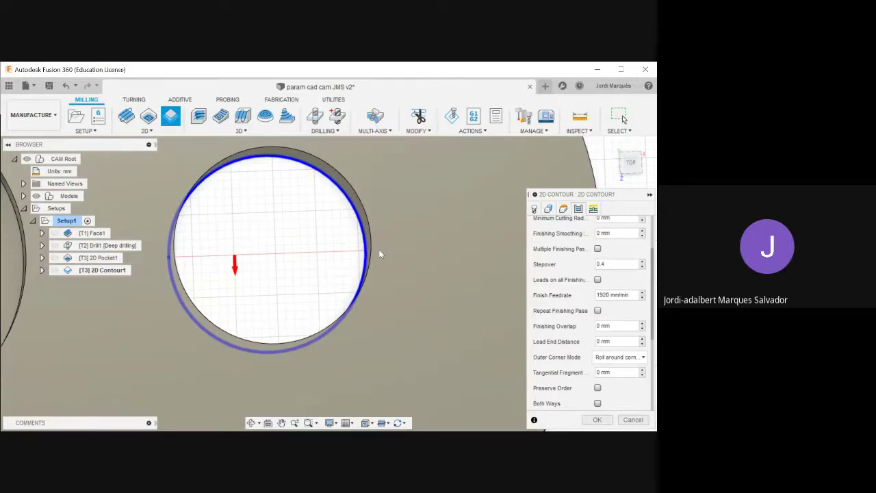
scroll(384, 250, "down", 4)
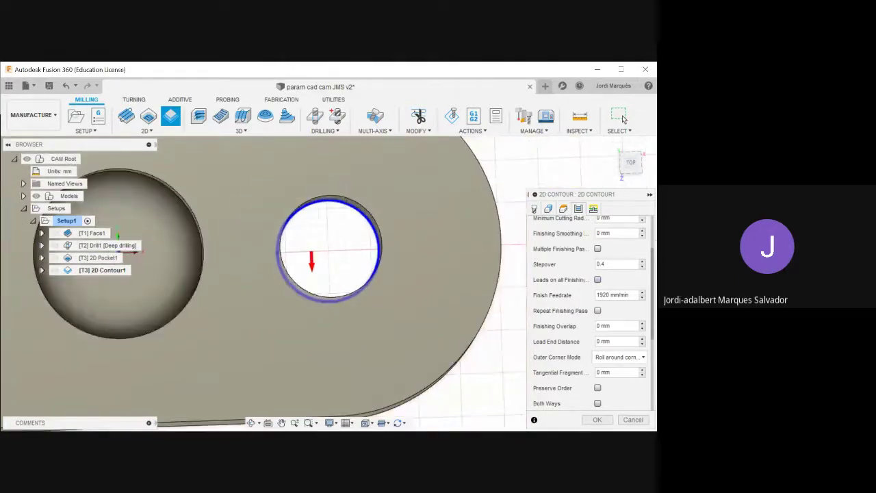
scroll(589, 301, "down", 5)
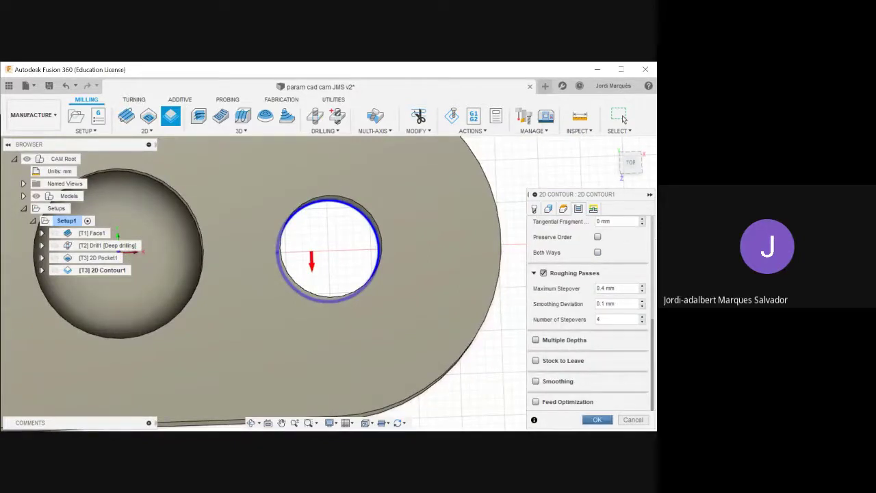
Accept the 2D contour settings to generate the toolpath, and read the operation's warning log.
left_click(598, 420)
scroll(536, 270, "down", 5)
middle_click_drag(557, 259, 553, 248, "shift")
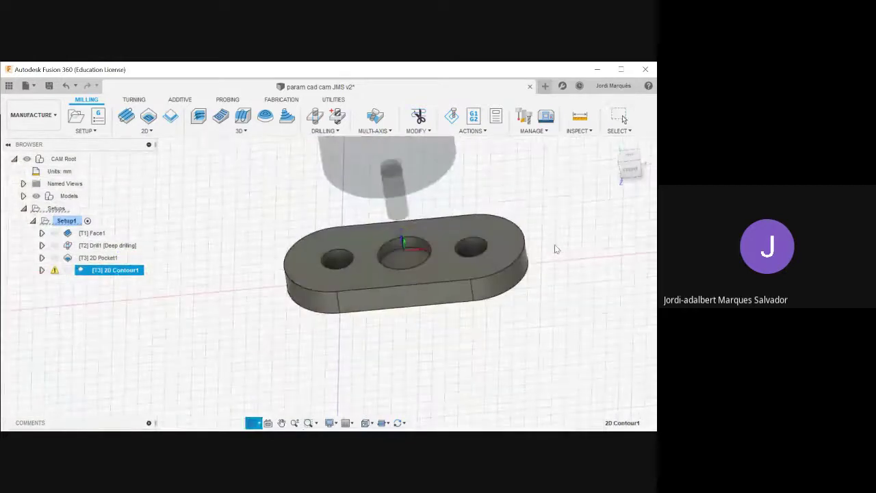
left_click(55, 270)
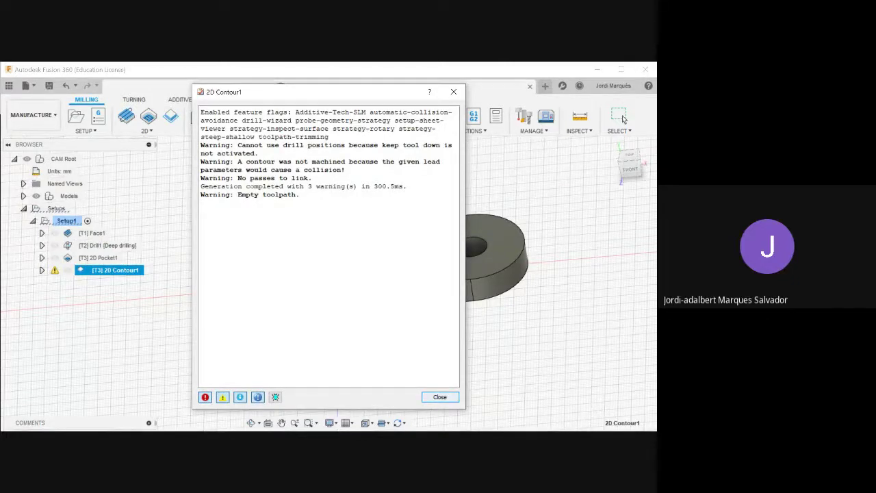
left_click(440, 397)
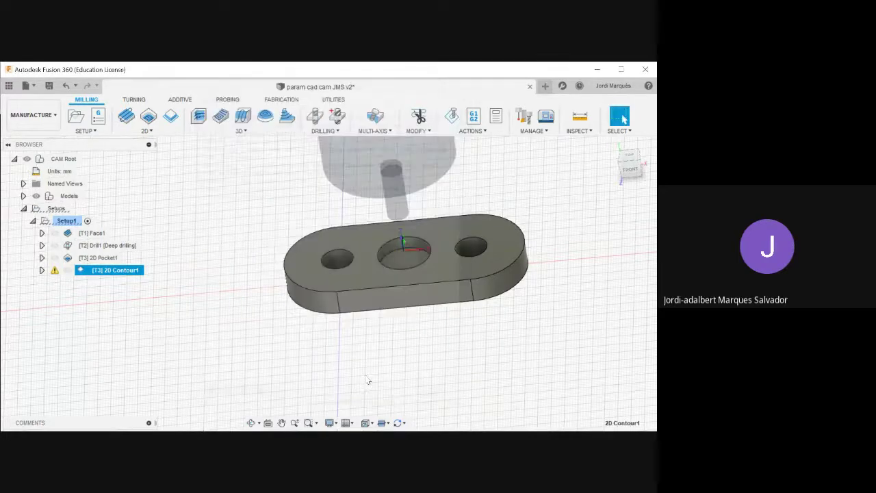
Reopen the 2D contour operation, check its contour selection from the side, and accept the settings.
middle_click_drag(332, 275, 327, 241, "shift")
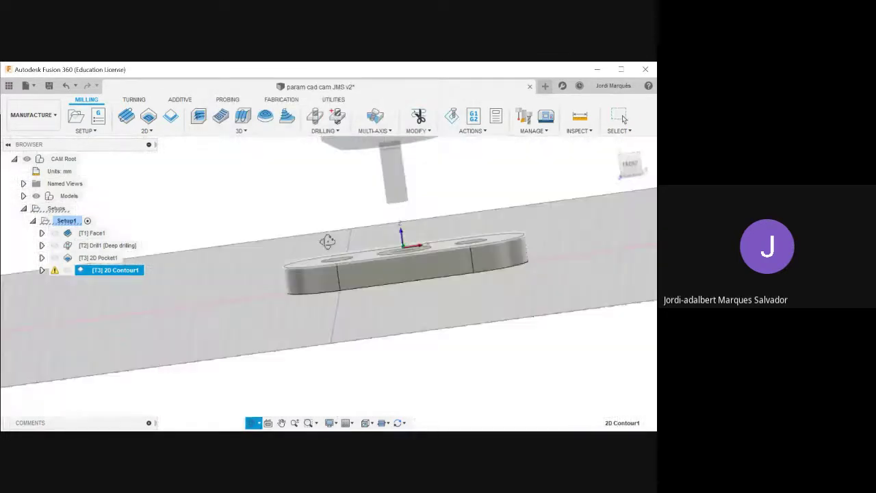
right_click(121, 271)
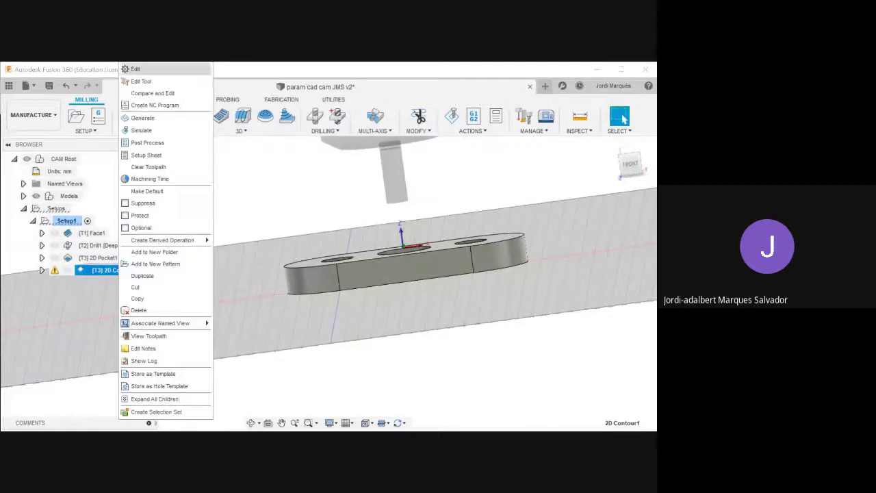
left_click(136, 70)
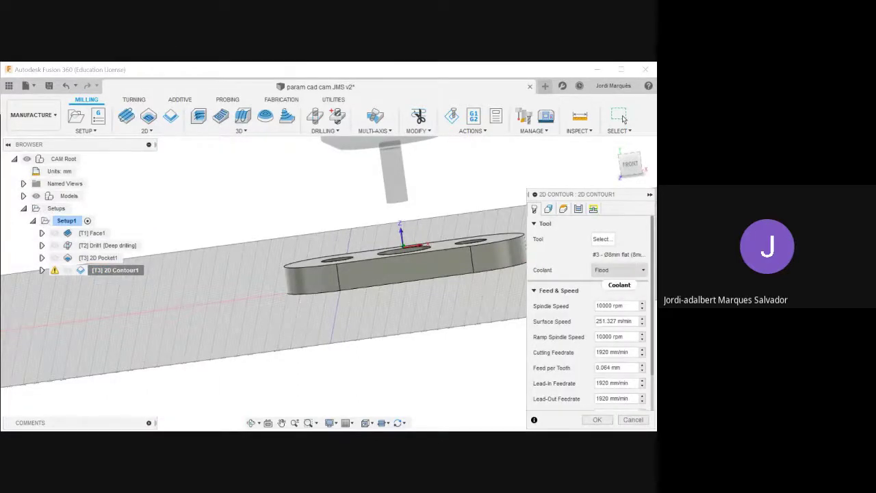
left_click(548, 209)
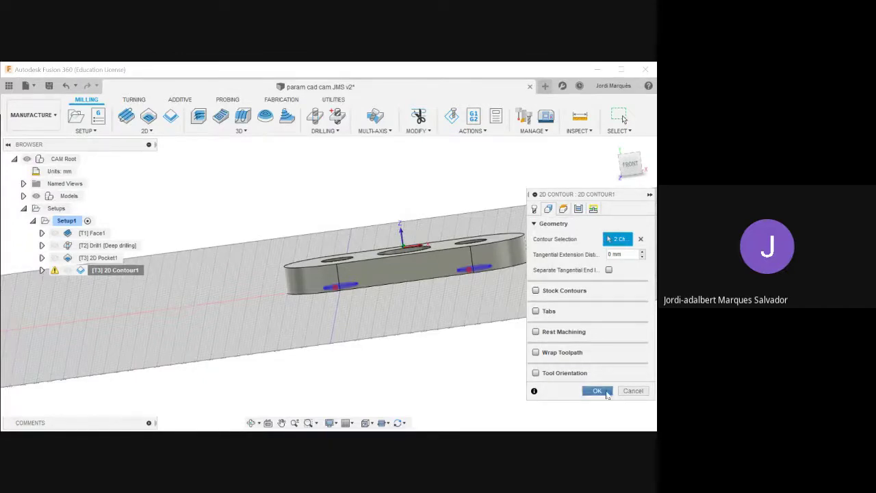
left_click(597, 391)
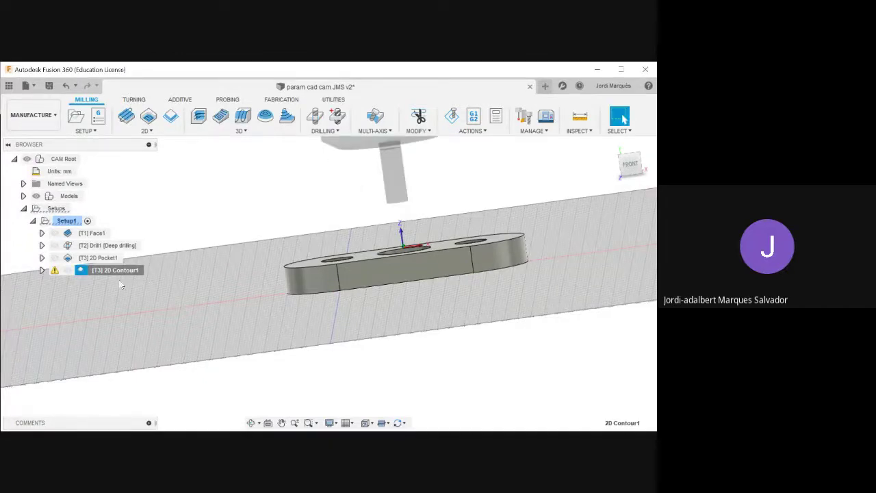
Simulate the face, drill, pocket and contour operations together, watch the stock being cut, and close the simulation.
left_click(91, 233)
left_click(101, 271, "shift")
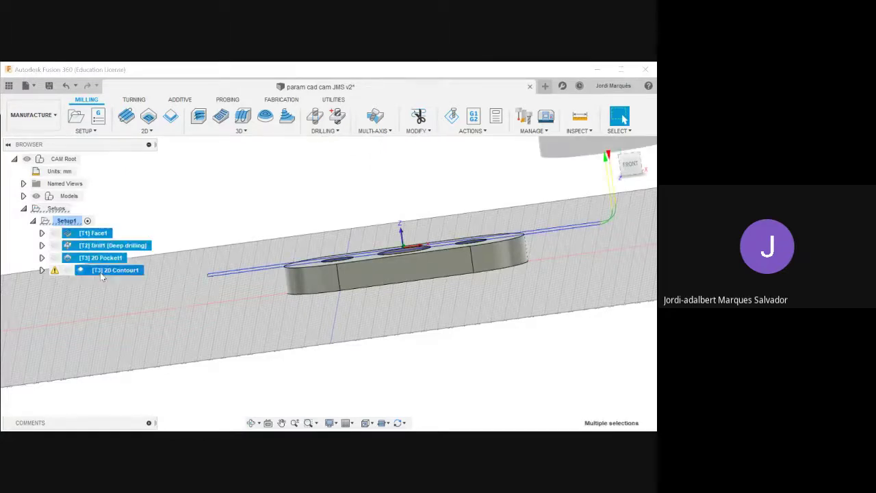
left_click(452, 117)
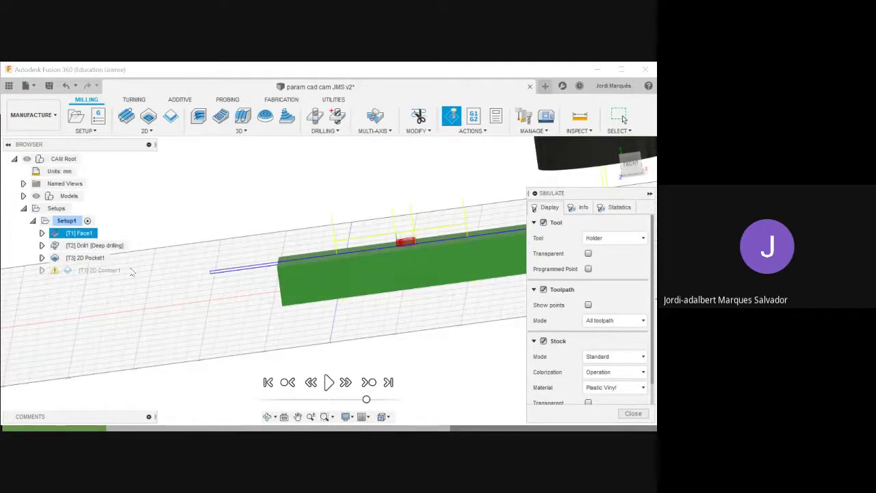
scroll(130, 284, "down", 3)
middle_click_drag(214, 297, 404, 282, "shift")
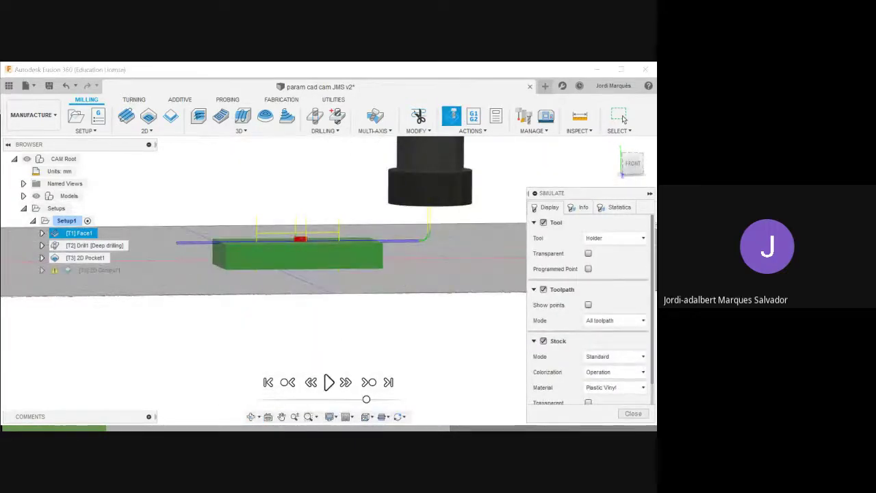
left_click(329, 382)
scroll(319, 262, "up", 2)
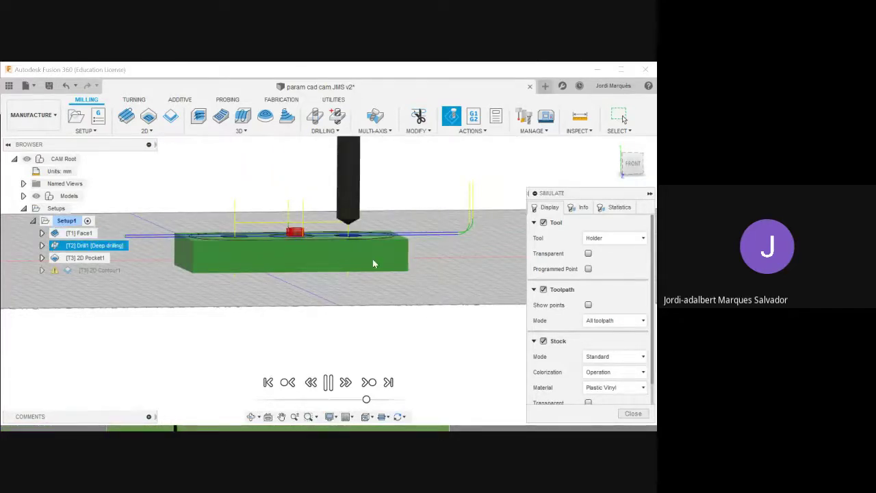
scroll(372, 259, "up", 2)
middle_click_drag(372, 258, 412, 265, "shift")
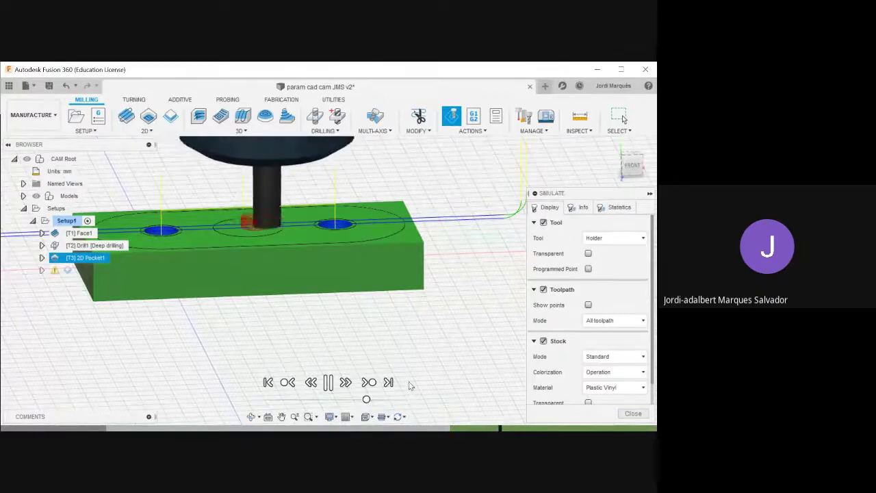
left_click(632, 414)
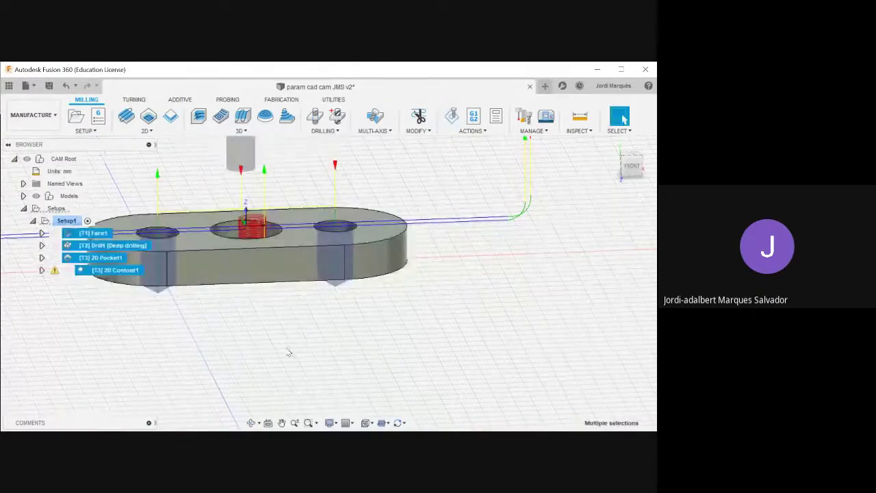
left_click(289, 353)
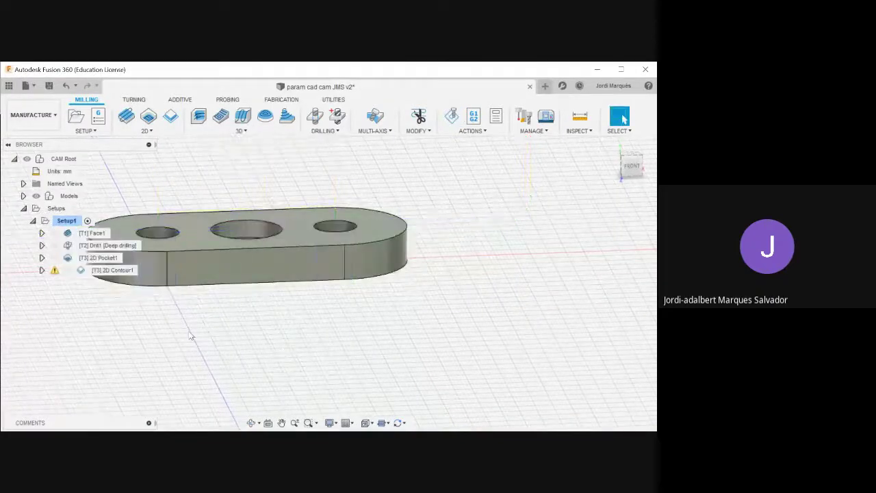
Try to simulate the 2D contour operation on its own.
left_click(115, 274)
right_click(117, 274)
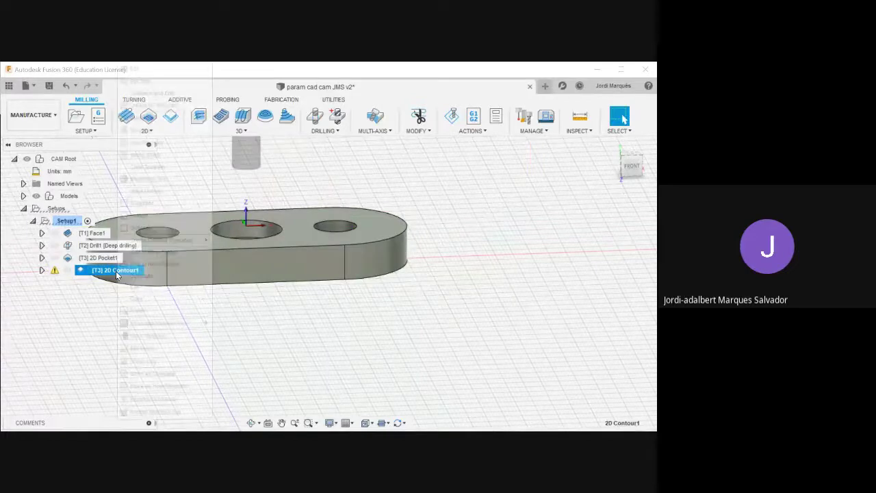
left_click(142, 118)
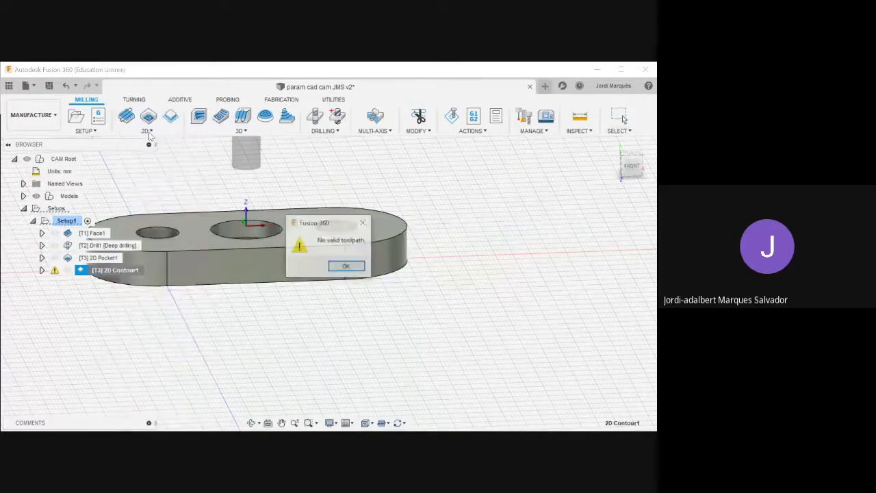
left_click(347, 266)
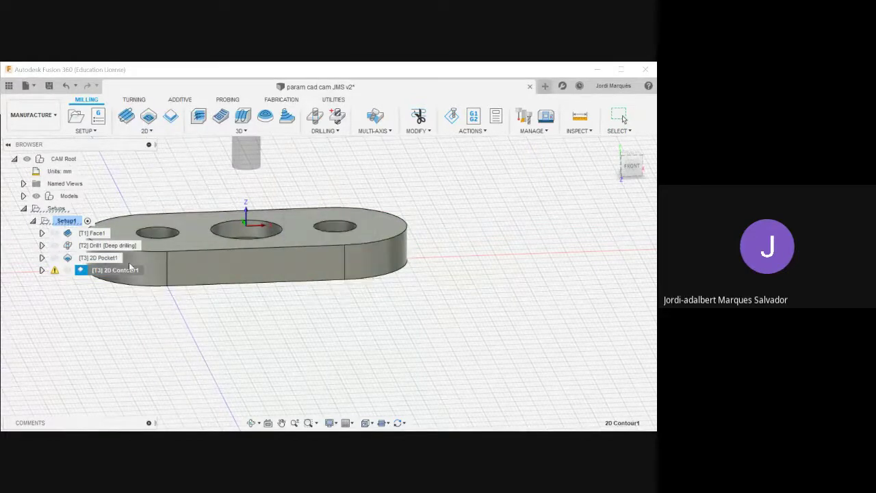
Inspect the tool, WCS and toolpath entries listed under the 2D contour operation.
left_click_drag(55, 274, 65, 308)
left_click(142, 317)
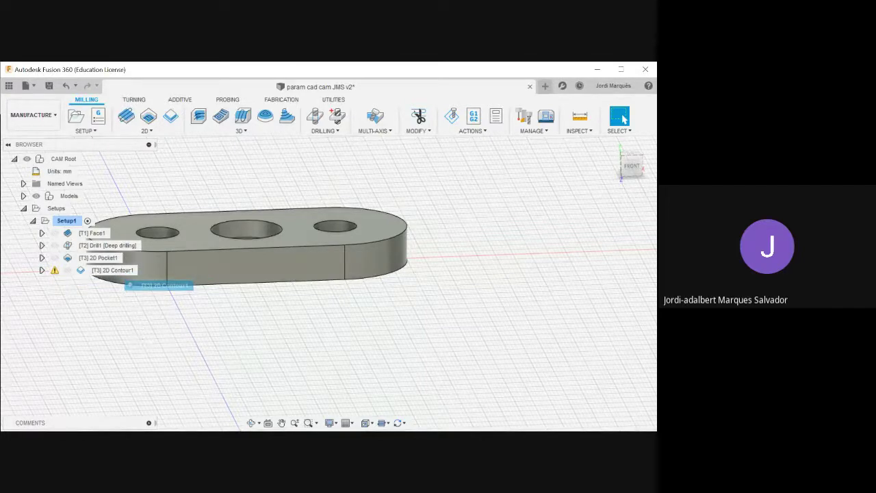
left_click(42, 269)
scroll(264, 337, "down", 2)
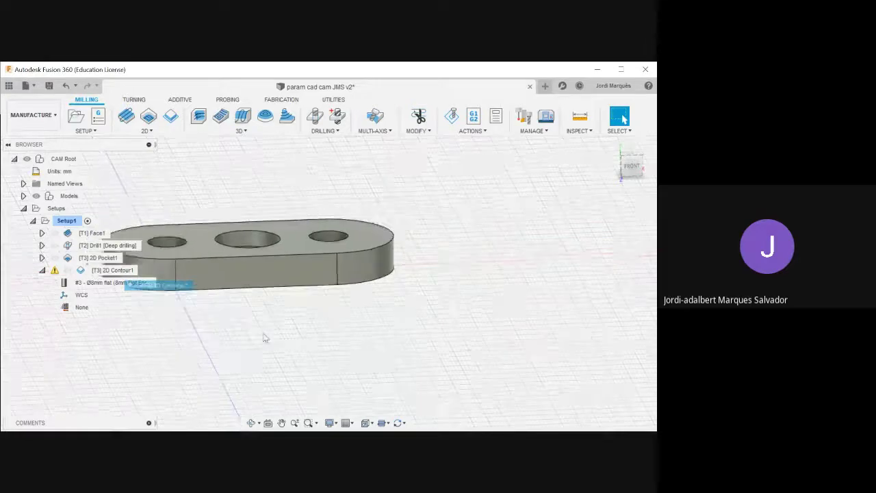
left_click(41, 271)
Review the 2D contour's pass and linking settings, accept them to regenerate the toolpath, and read its warning log.
right_click(88, 271)
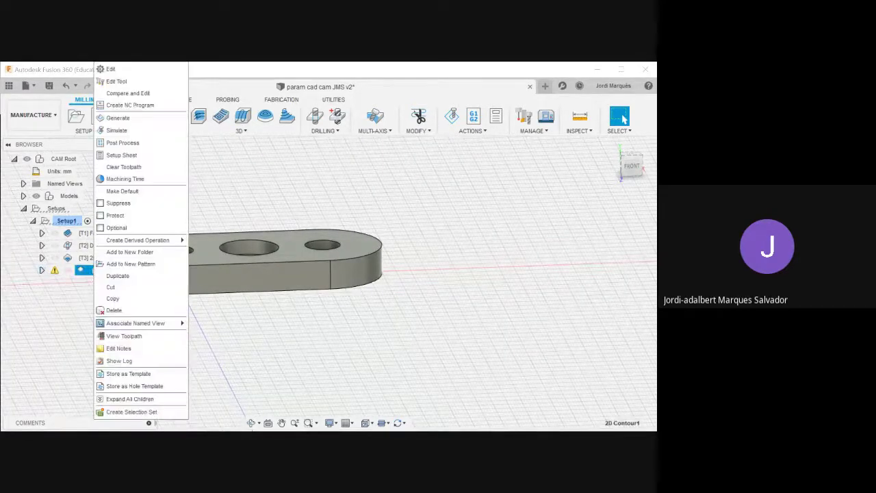
left_click(127, 71)
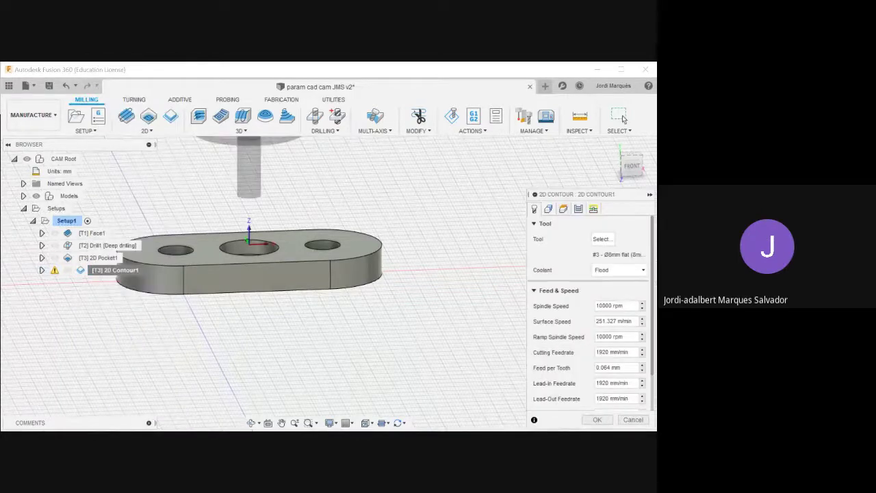
left_click(578, 209)
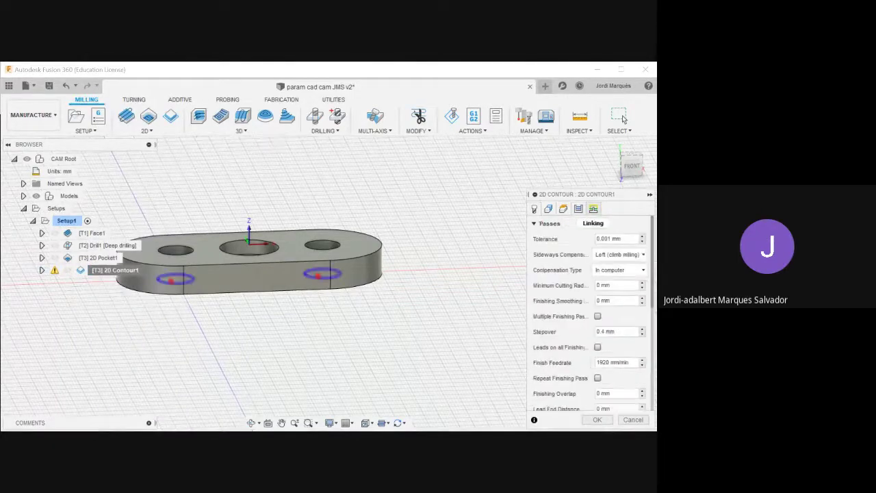
left_click(594, 209)
scroll(576, 356, "down", 4)
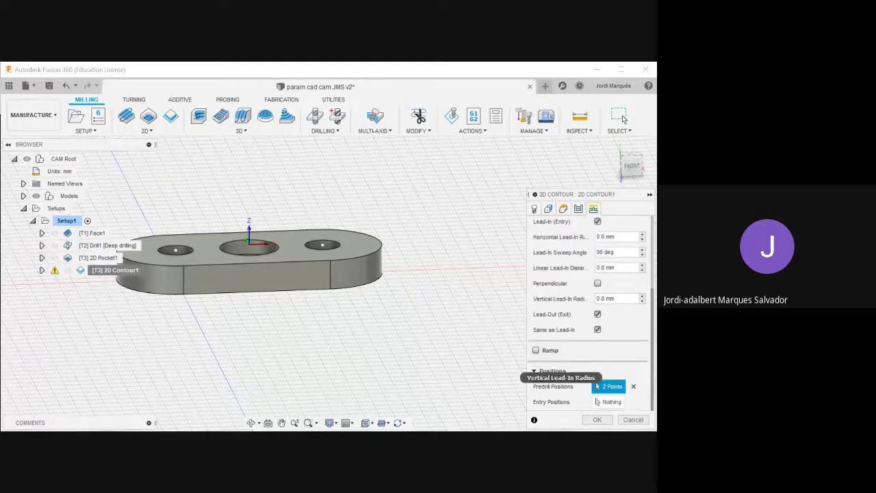
left_click(597, 420)
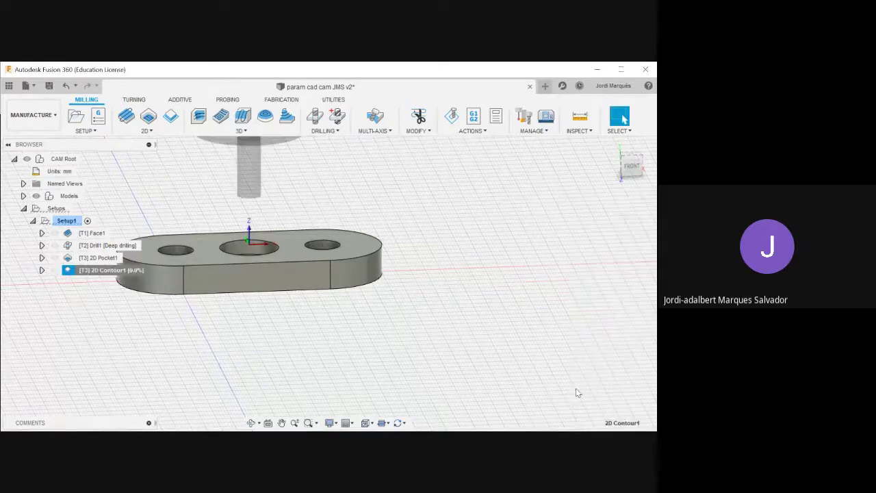
left_click(55, 270)
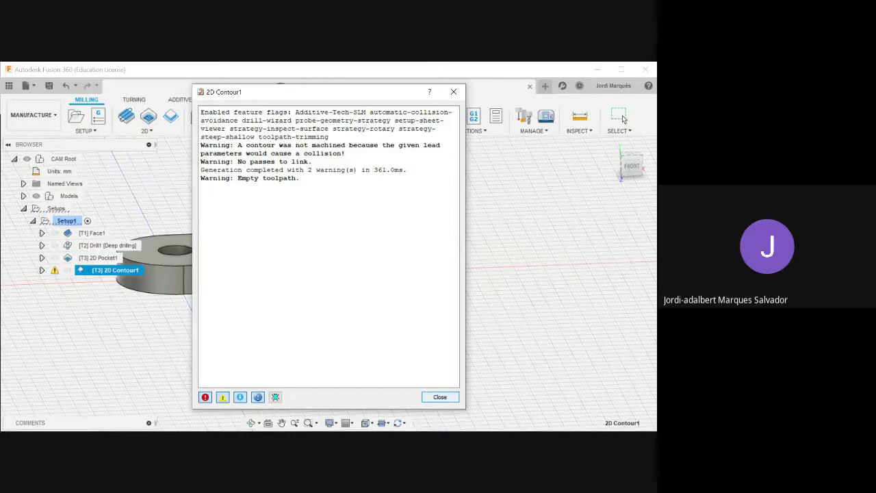
left_click(448, 399)
Examine the selected hole contours up close in the 2D contour's geometry settings and leave without changes.
mouse_move(401, 271)
middle_mouse_down("shift")
mouse_move(417, 266)
mouse_move(404, 260)
middle_mouse_up("shift")
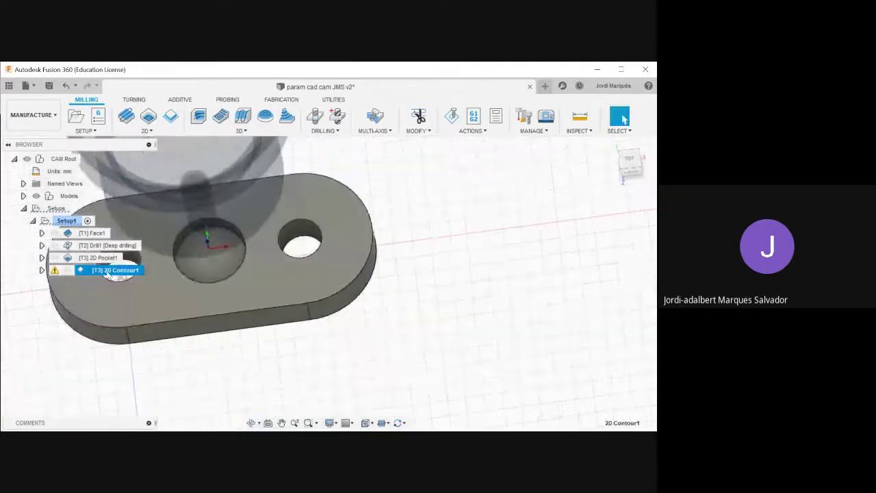
right_click(106, 270)
left_click(124, 70)
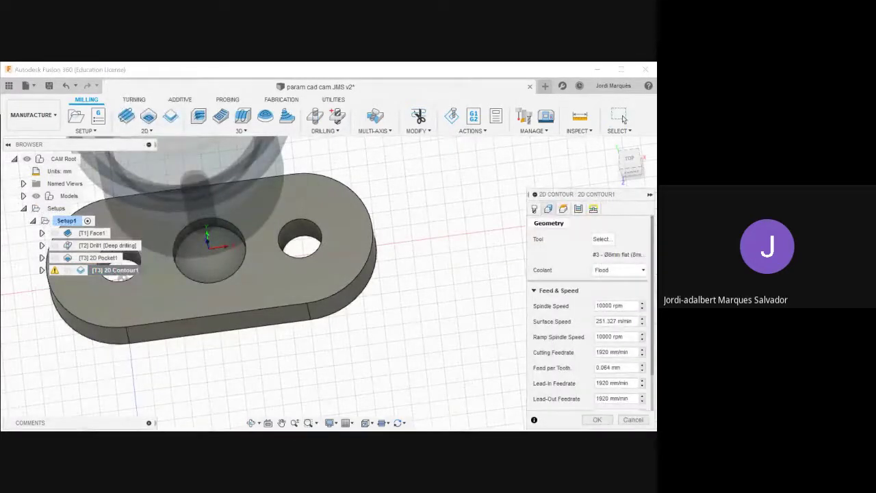
left_click(549, 208)
mouse_move(430, 239)
middle_mouse_down("shift")
mouse_move(416, 256)
mouse_move(402, 254)
mouse_move(411, 246)
mouse_move(363, 243)
middle_mouse_up("shift")
scroll(315, 244, "up", 5)
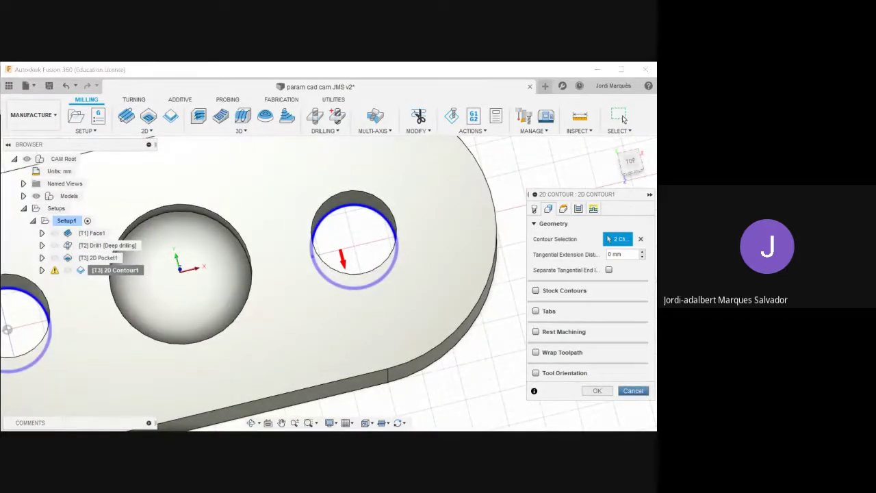
left_click(633, 391)
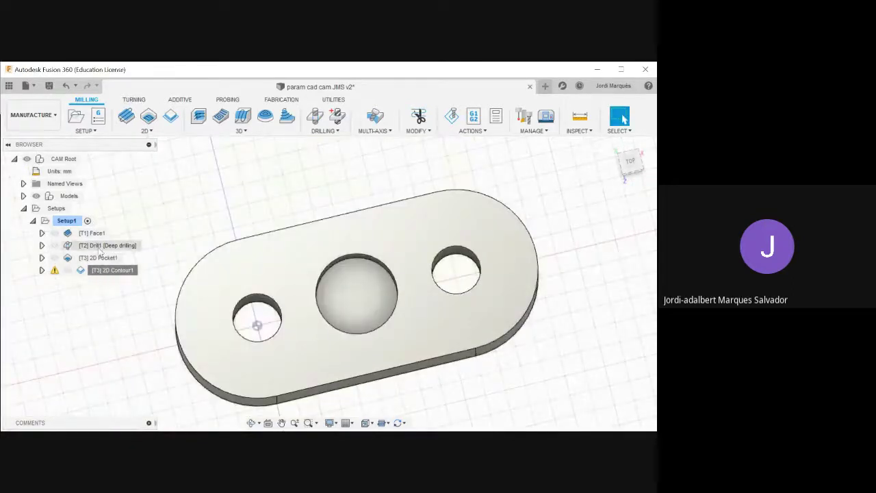
Check the tool used by the deep drilling operation and leave its settings unchanged.
right_click(95, 245)
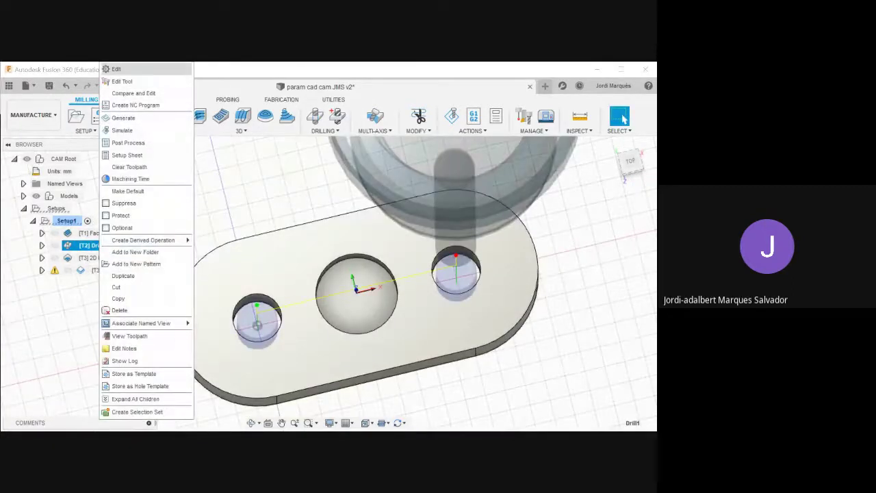
left_click(117, 69)
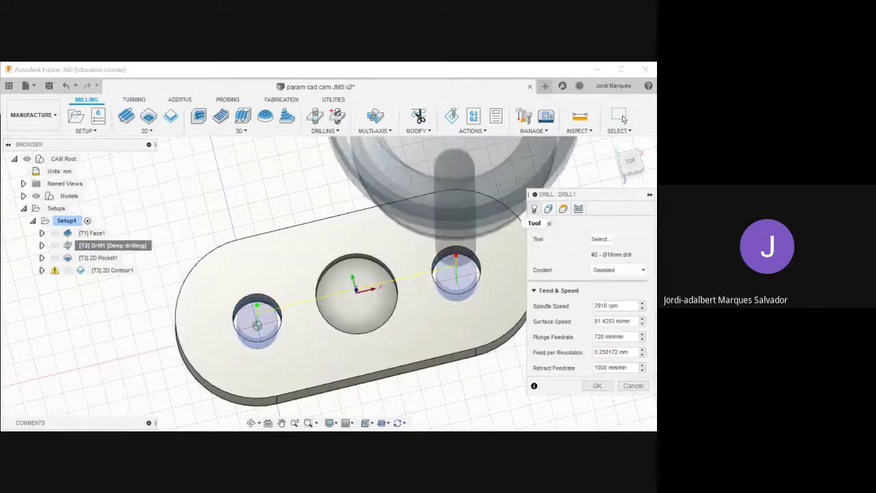
left_click(633, 386)
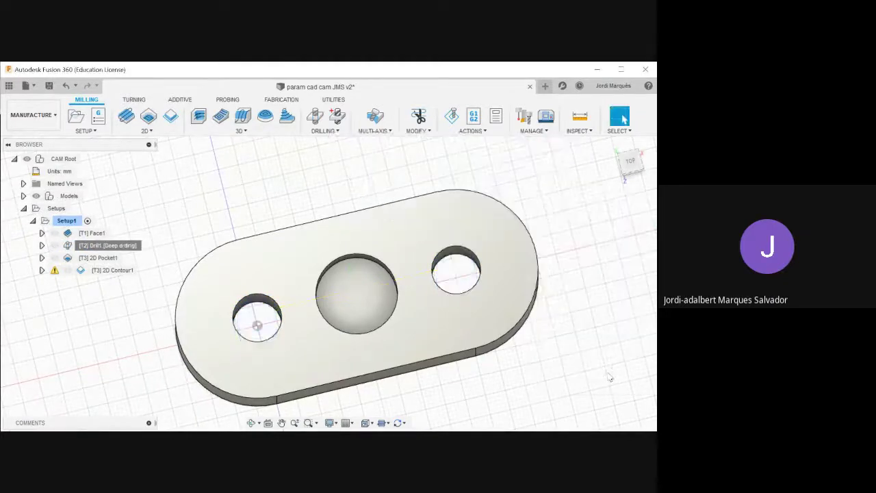
Set the number of stepovers for the 2D contour's roughing passes to 3.
left_click(100, 271)
right_click(100, 271)
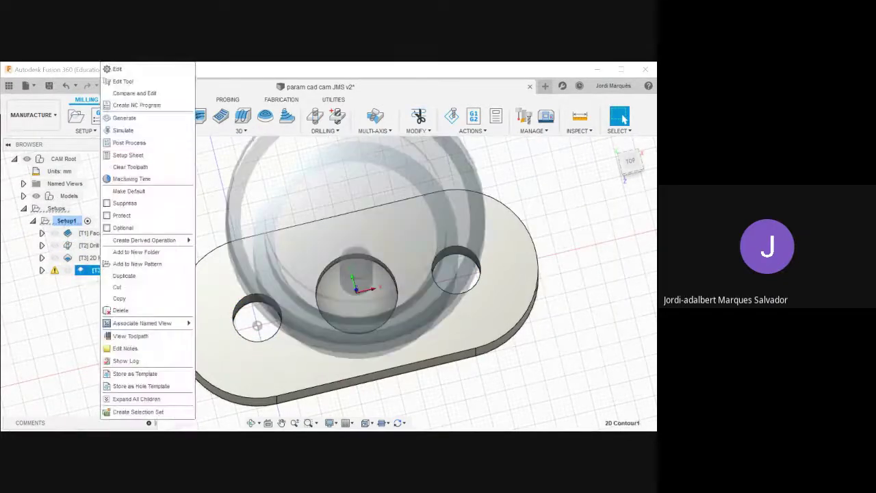
left_click(119, 69)
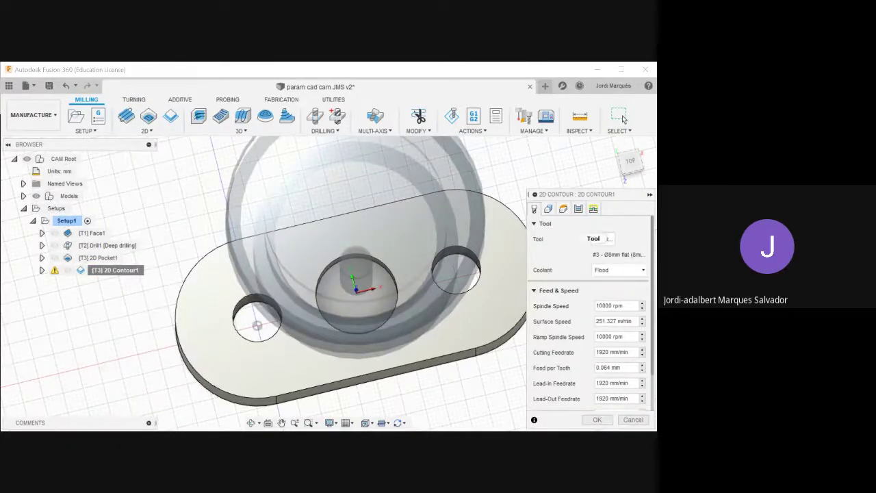
left_click(578, 209)
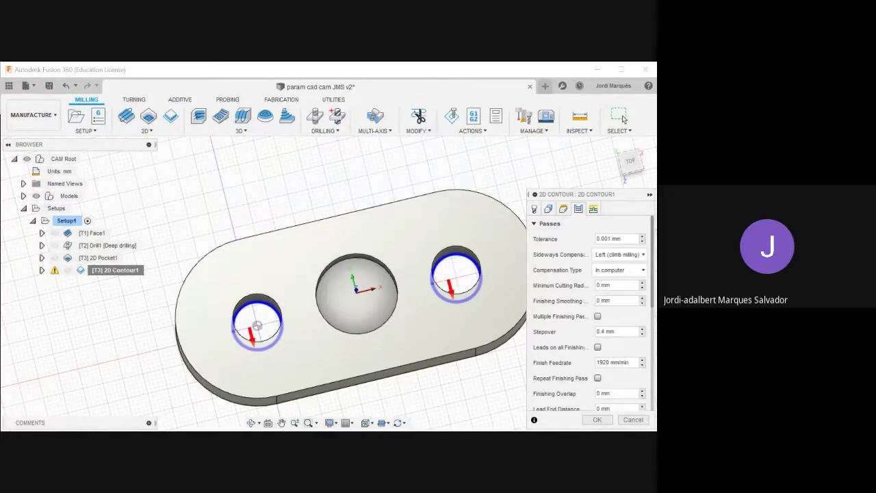
scroll(589, 315, "down", 5)
scroll(589, 314, "down", 3)
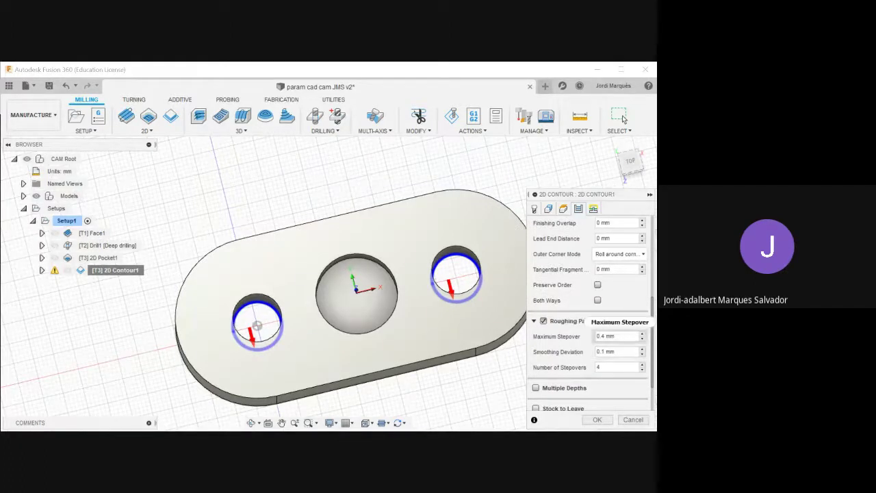
left_click(615, 368)
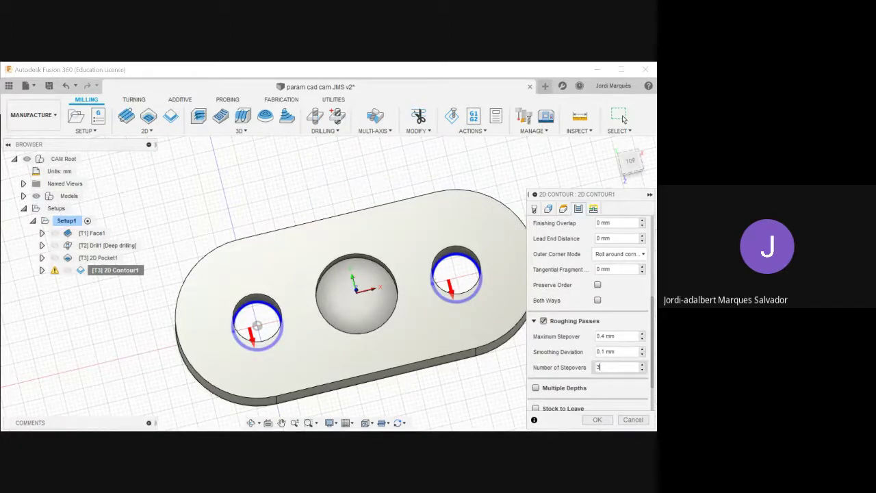
Regenerate the 2D contour toolpath with the changed roughing passes and read its warning log.
left_click(595, 419)
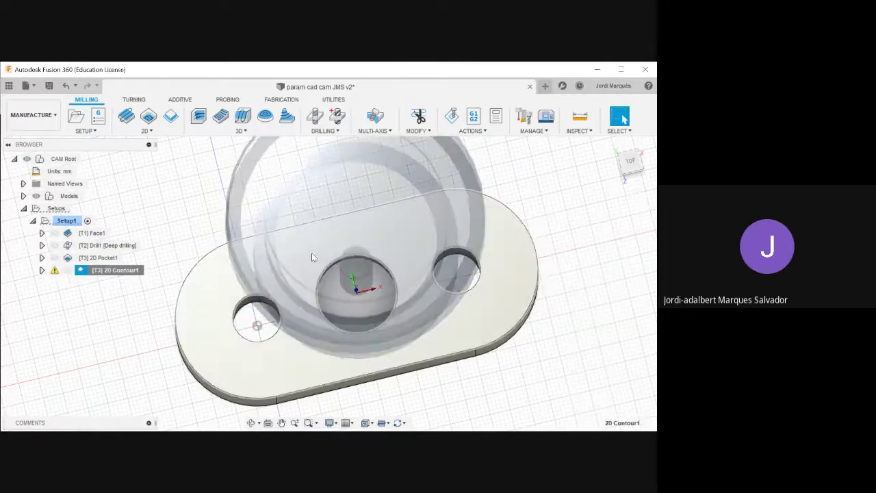
left_click(56, 272)
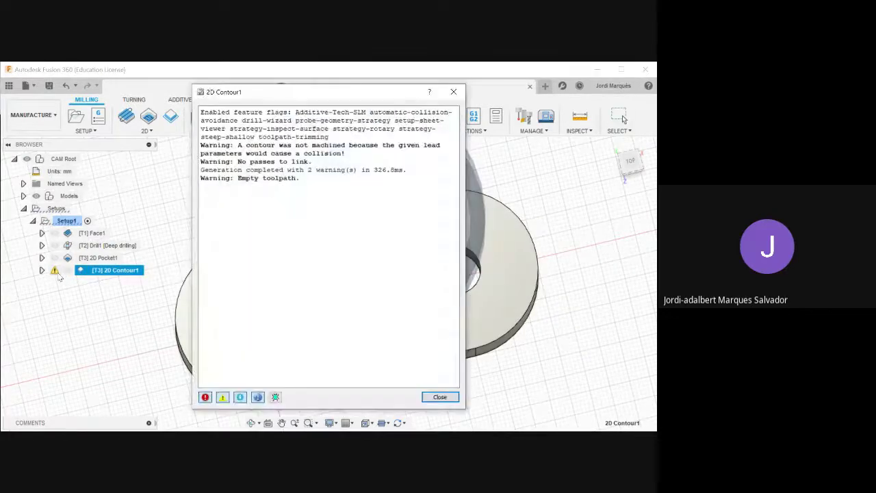
left_click(440, 398)
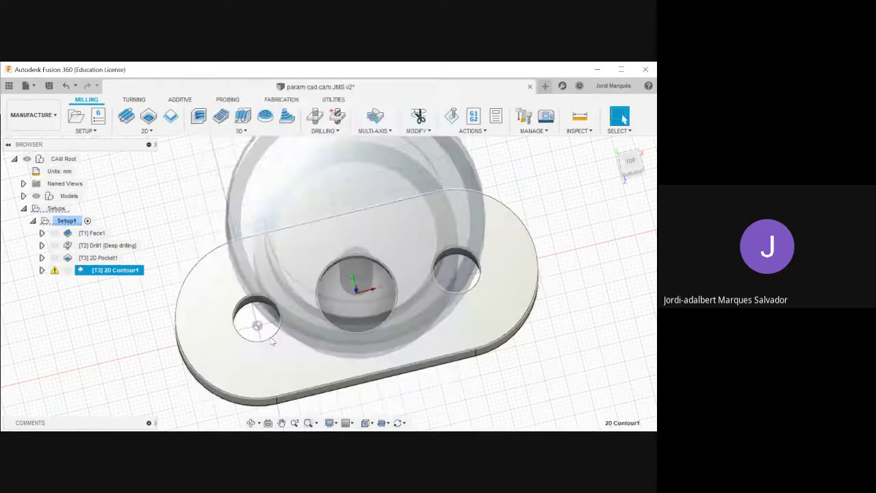
Delete the 2D contour operation that has the empty toolpath from Setup1.
right_click(105, 273)
left_click(91, 272)
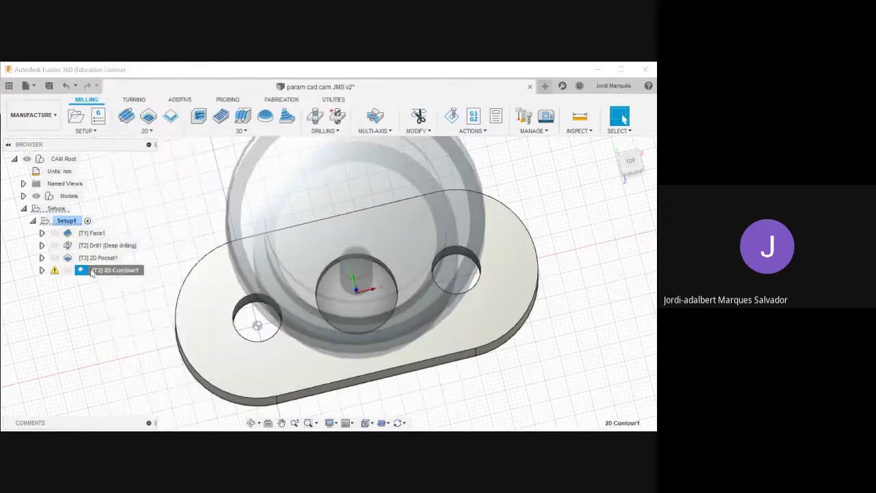
left_click(68, 289)
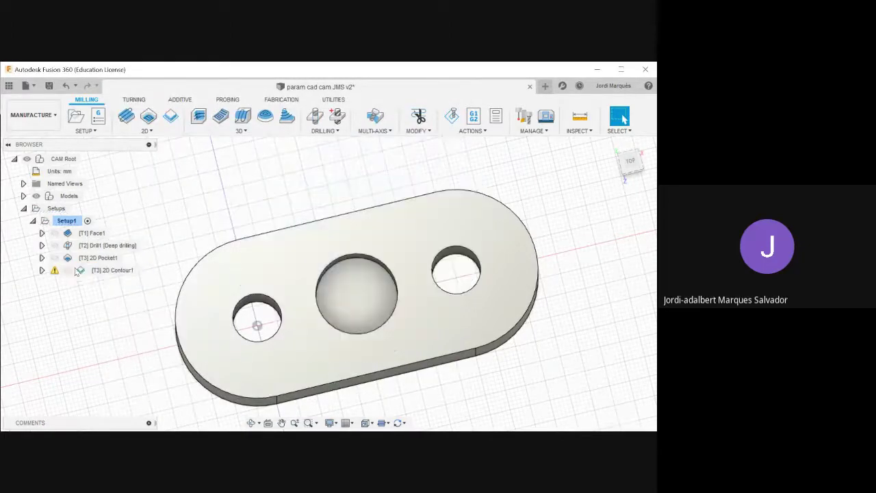
left_click(115, 271)
key("Delete")
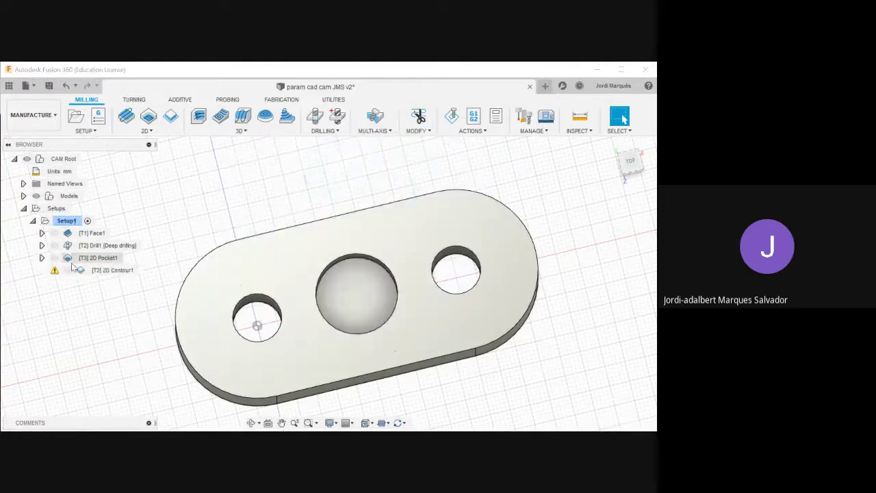
Create a new 2D contour operation and select the top edges of the two through holes as its contours.
left_click(135, 131)
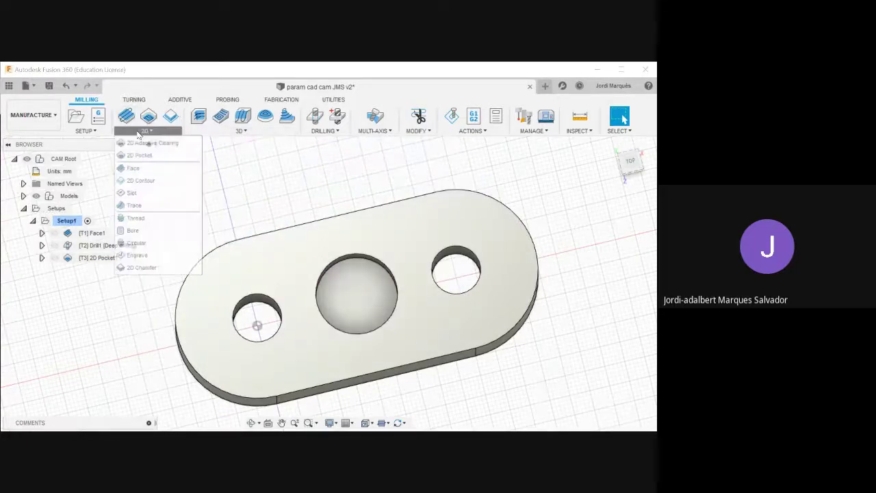
left_click(158, 181)
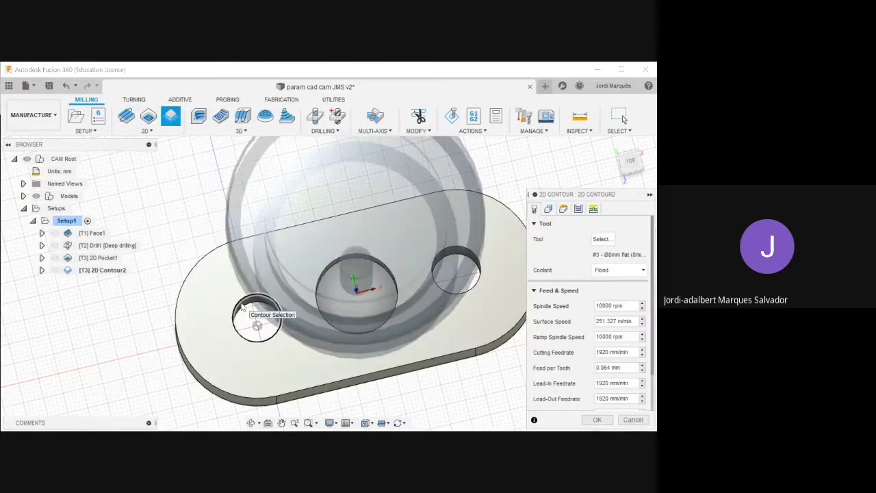
left_click(259, 311)
left_click(452, 267)
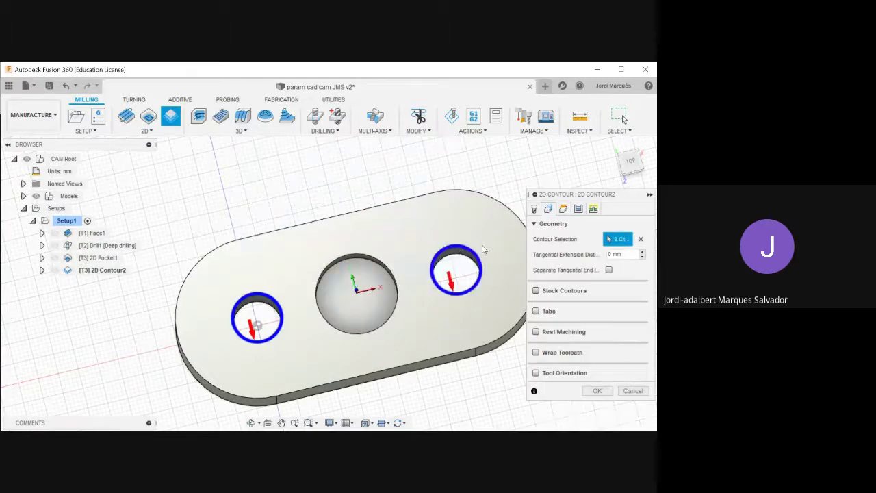
Set the new contour's bottom height to the model bottom with an offset of -0.5 mm.
left_click(535, 209)
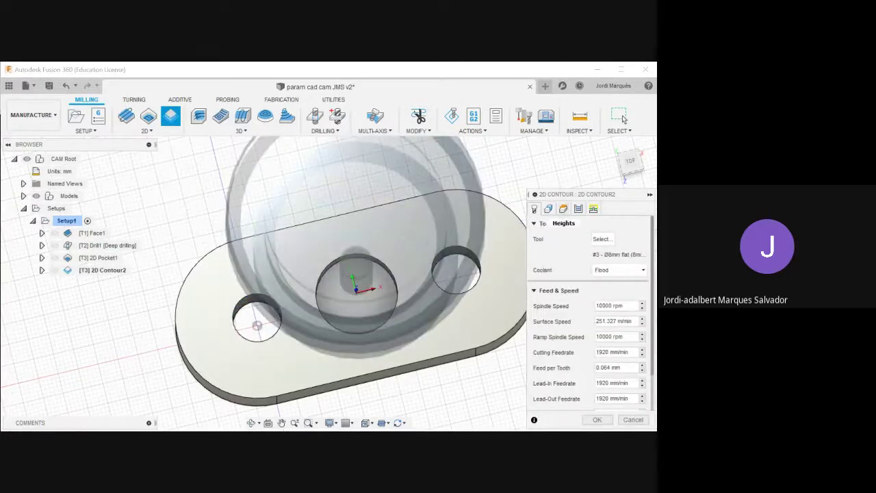
left_click(563, 209)
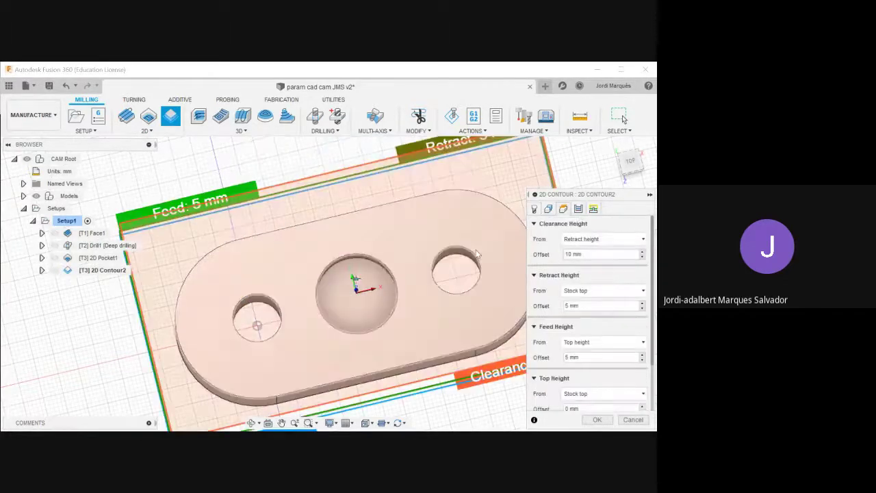
scroll(195, 241, "down", 5)
middle_click_drag(306, 245, 301, 195, "shift")
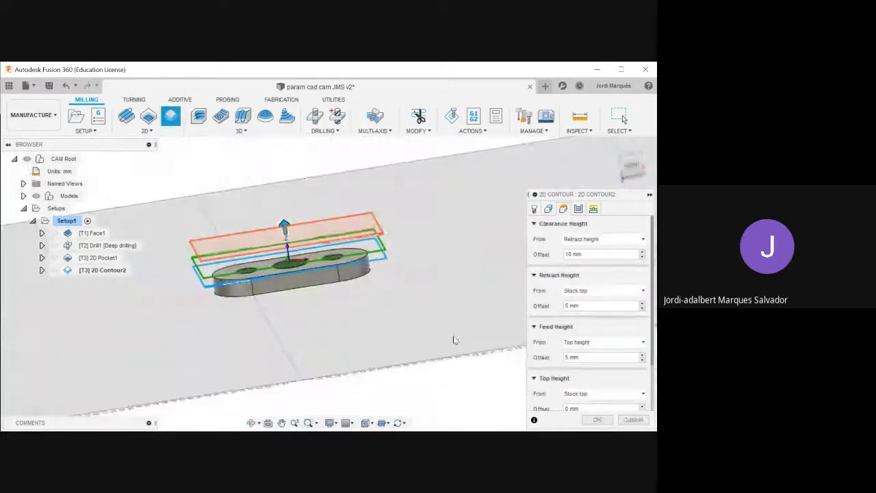
left_click_drag(653, 291, 652, 336)
left_click(604, 387)
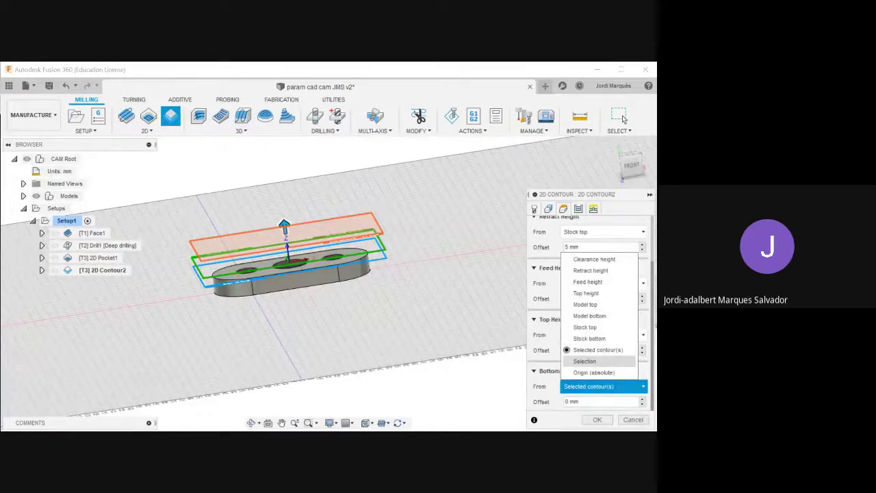
left_click(590, 316)
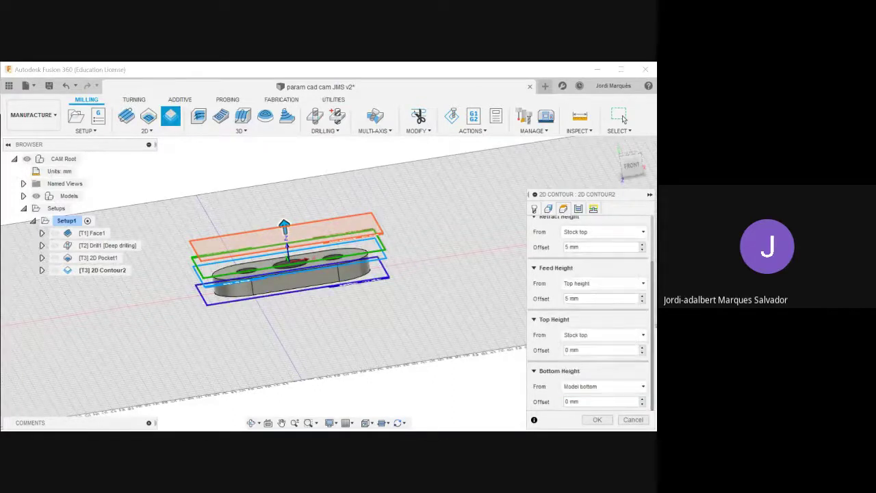
left_click(589, 401)
type("-0,5")
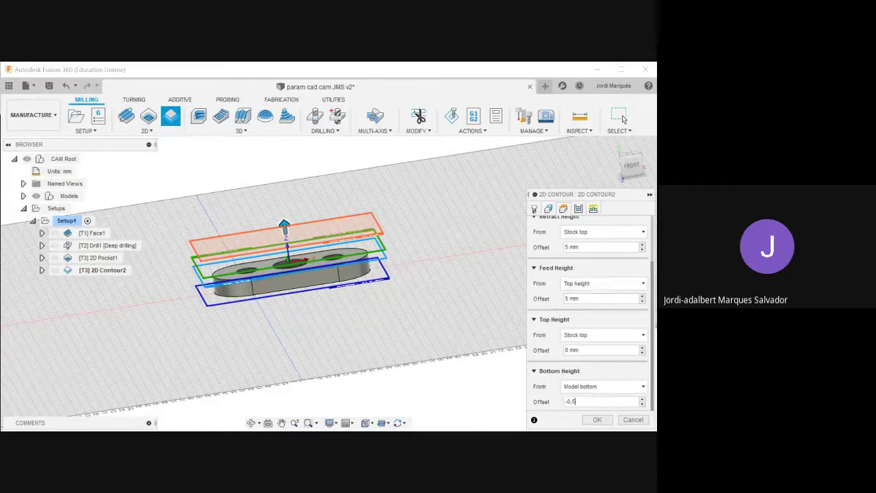
Set the contour's finishing overlap to 0.5 mm, then generate the toolpath and view it at the nearer through hole.
left_click(579, 208)
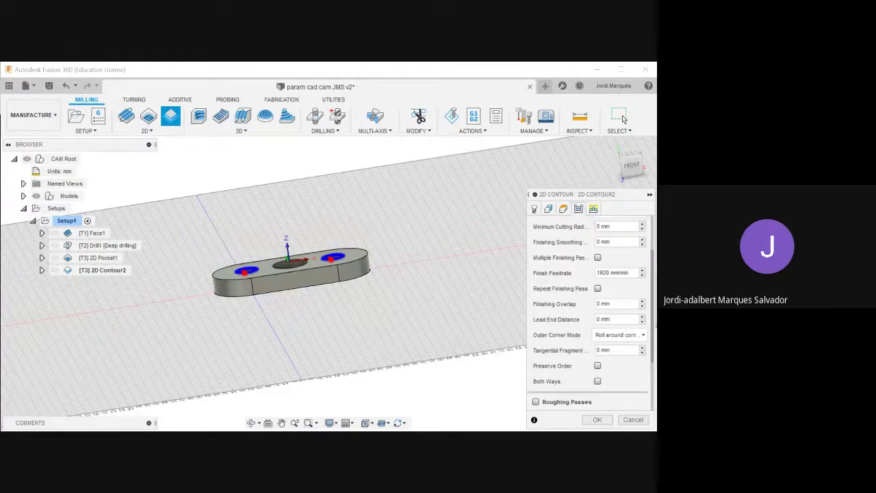
mouse_move(653, 308)
left_mouse_down()
mouse_move(653, 276)
mouse_move(653, 319)
left_mouse_up()
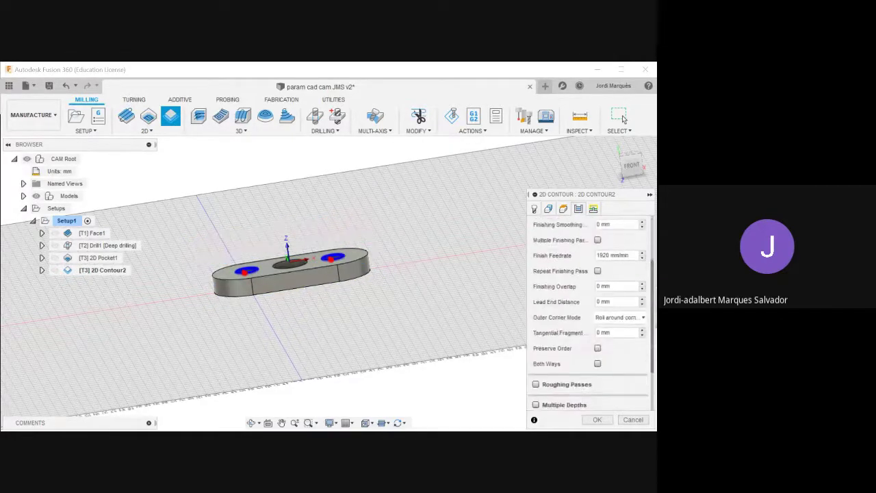
left_click_drag(654, 285, 656, 254)
left_click(615, 338)
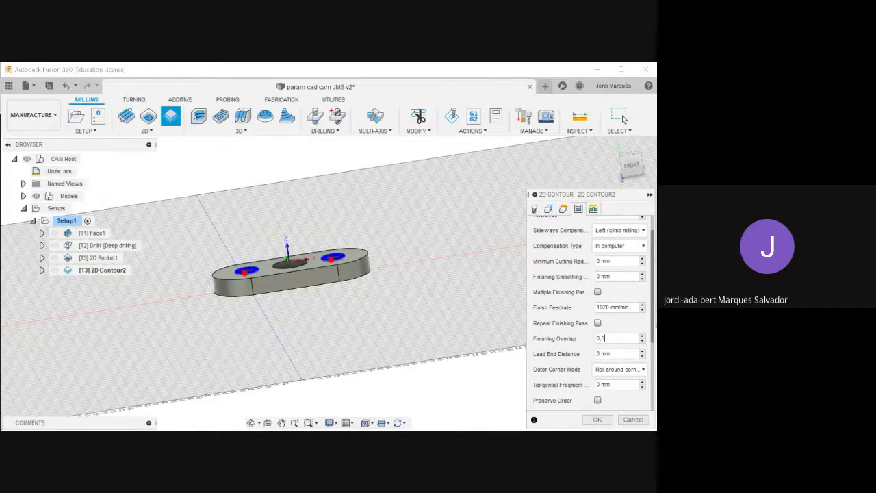
scroll(615, 338, "down", 5)
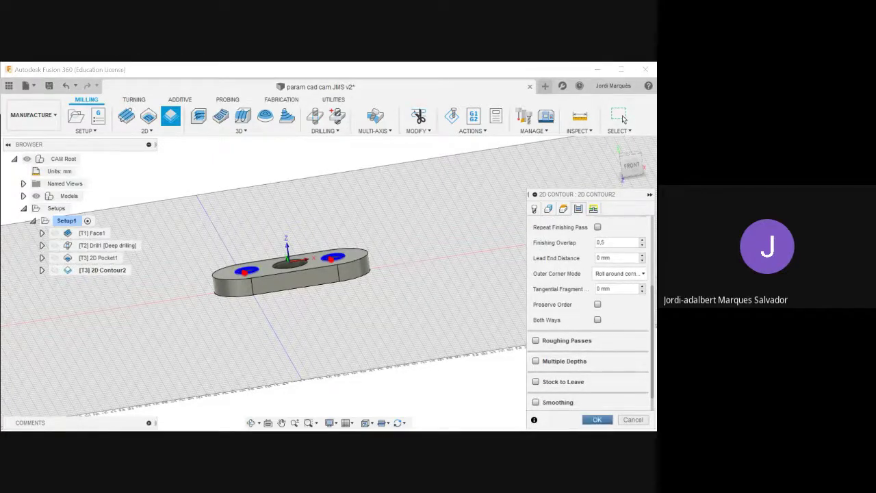
left_click(597, 420)
middle_click_drag(367, 293, 296, 297, "shift")
scroll(296, 297, "up", 8)
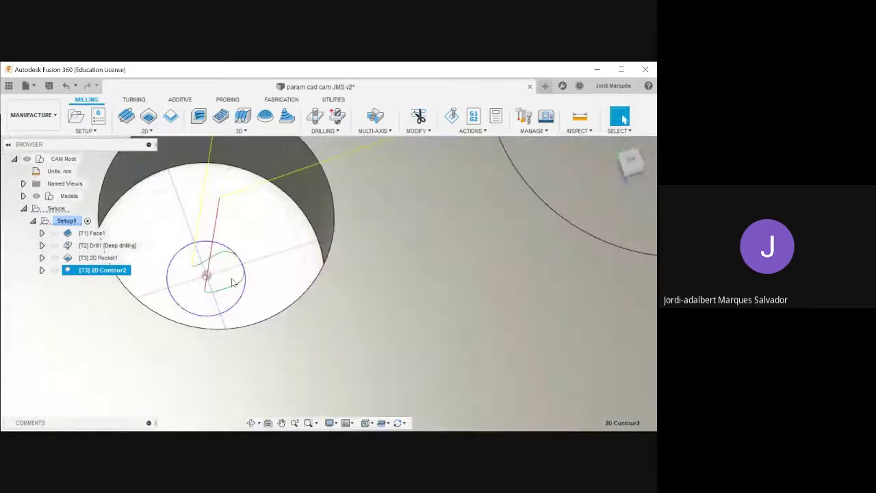
Reopen the new 2D contour for editing and enable its roughing passes.
right_click(120, 271)
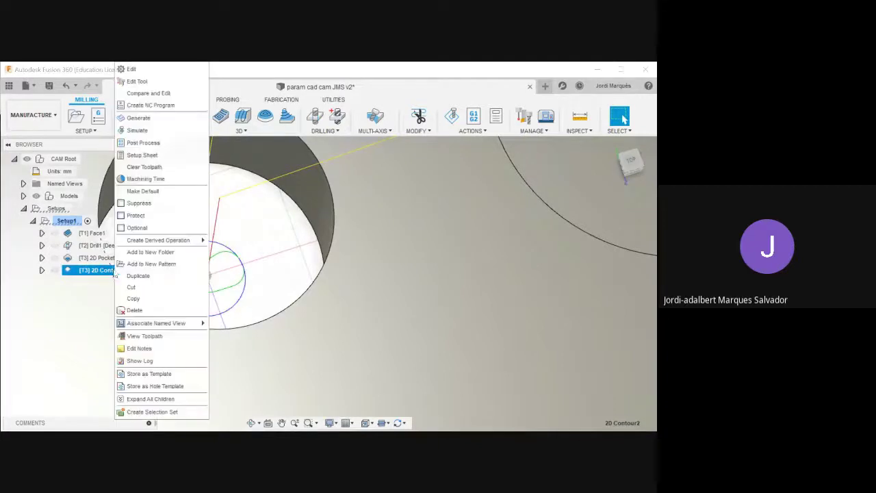
left_click(144, 70)
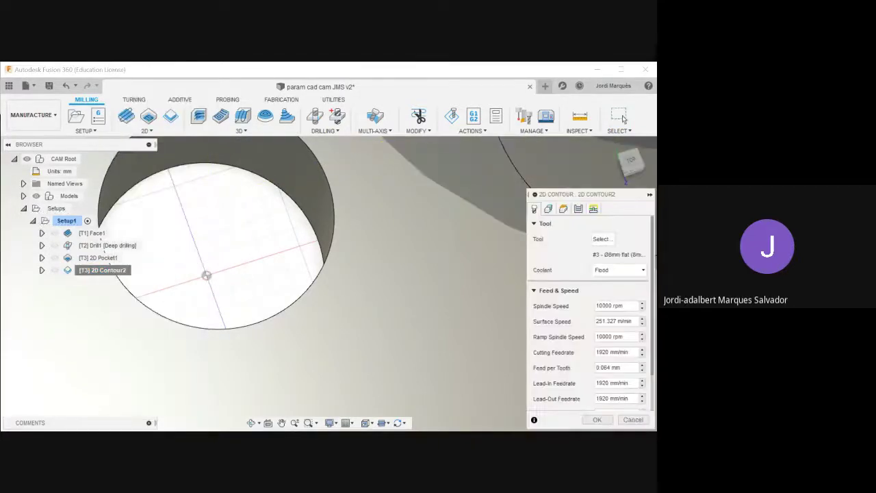
scroll(588, 322, "down", 3)
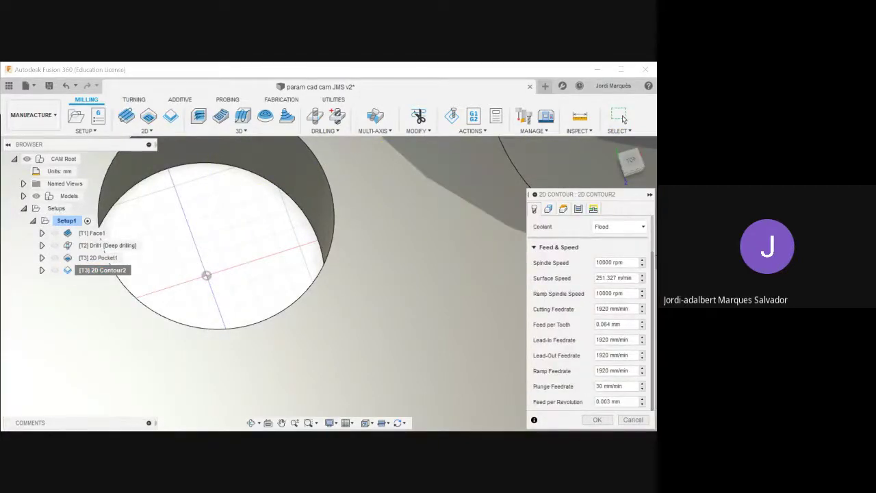
left_click(579, 209)
scroll(589, 308, "down", 5)
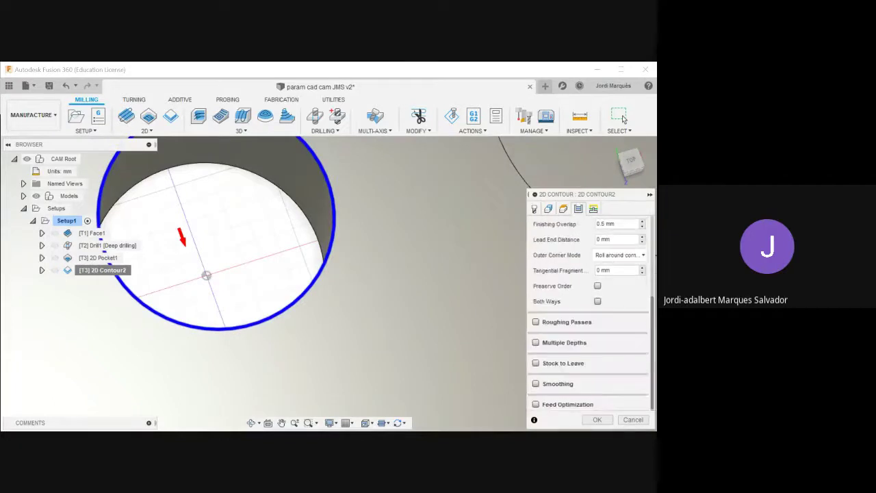
left_click(536, 320)
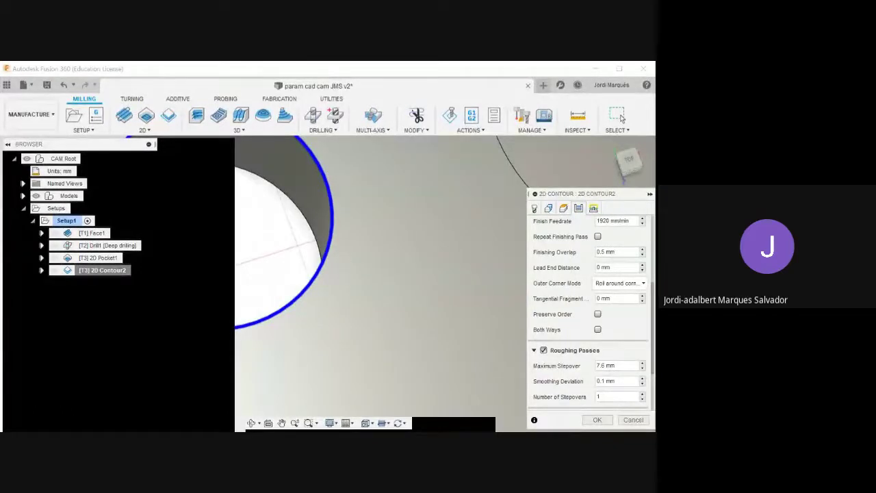
Set the roughing passes to 0.4 mm maximum stepover, 0.01 mm smoothing deviation and 4 stepovers.
scroll(632, 293, "down", 3)
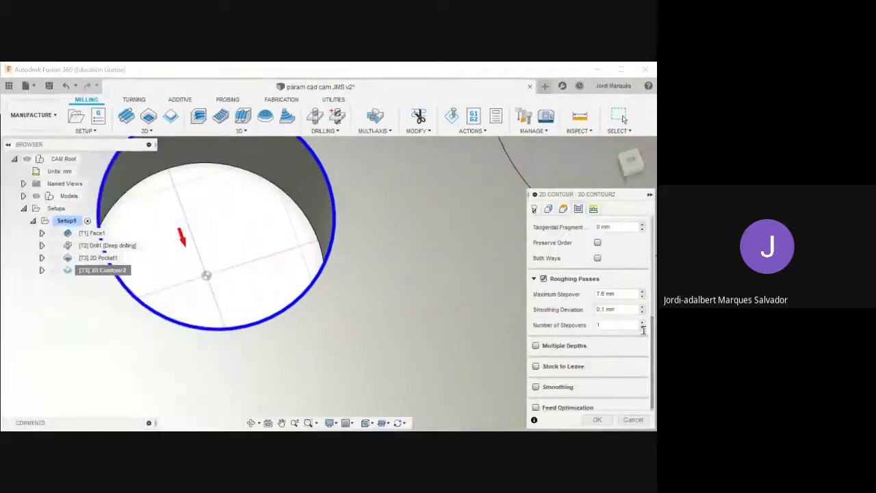
left_click(627, 294)
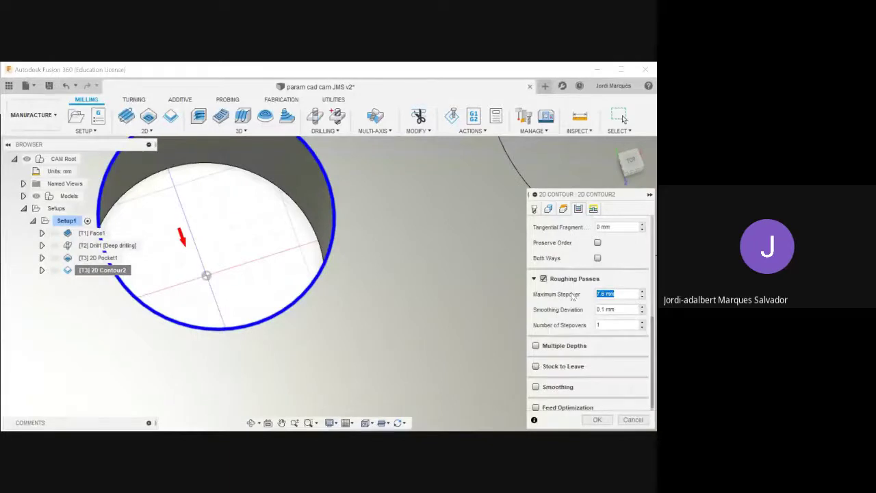
type("0")
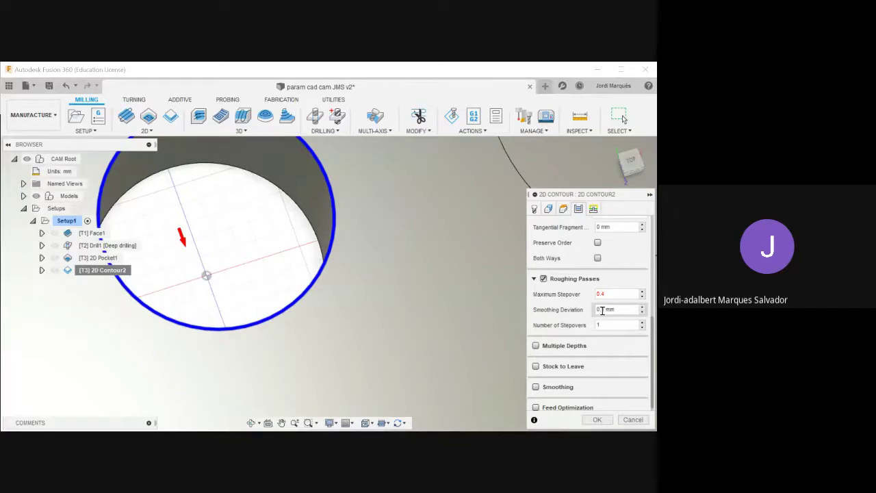
left_click(643, 323)
left_click(642, 323)
left_click(643, 323)
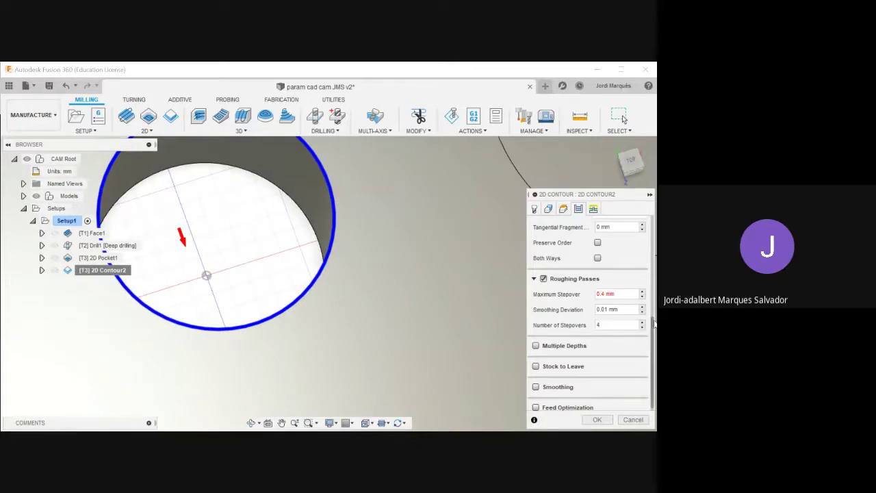
Set both the roughing maximum stepover and the finishing stepover to 0.5 mm and regenerate the contour toolpath.
scroll(610, 311, "up", 4)
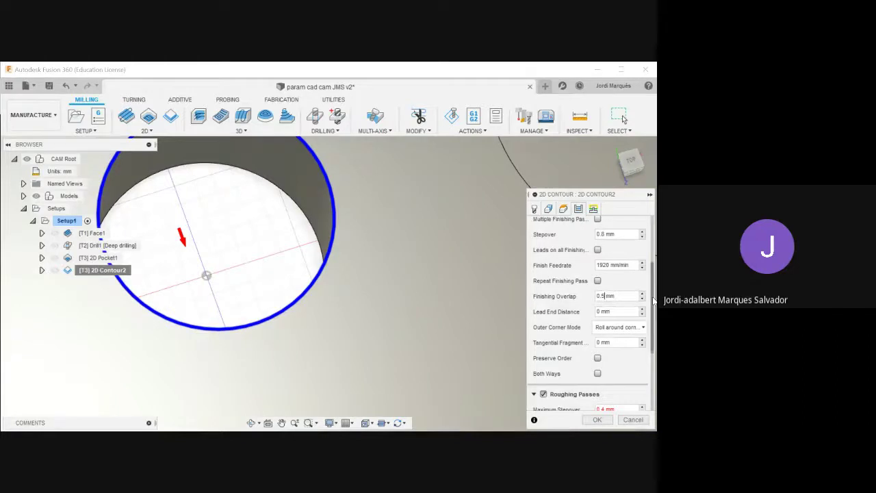
scroll(651, 347, "down", 3)
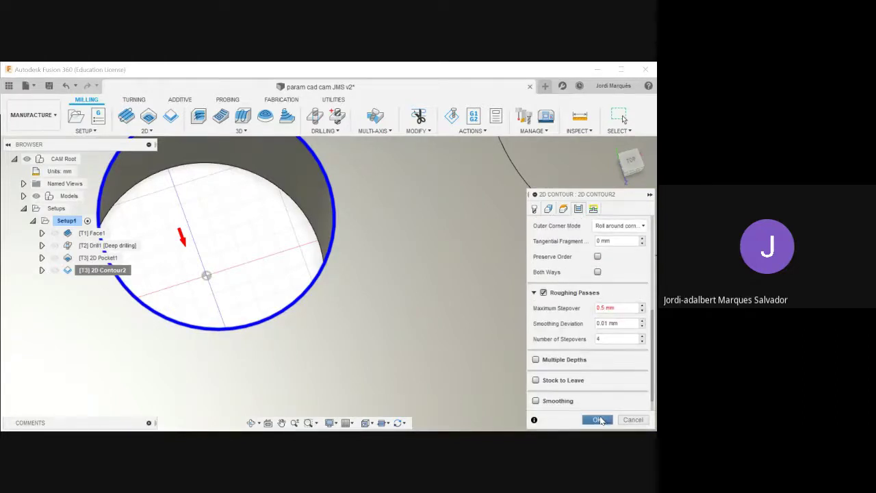
left_click(614, 307)
left_click_drag(656, 320, 653, 266)
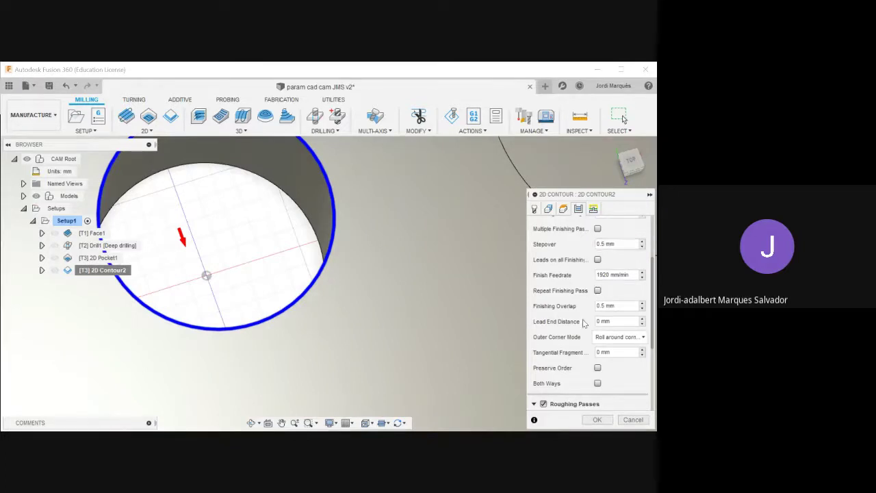
left_click(598, 420)
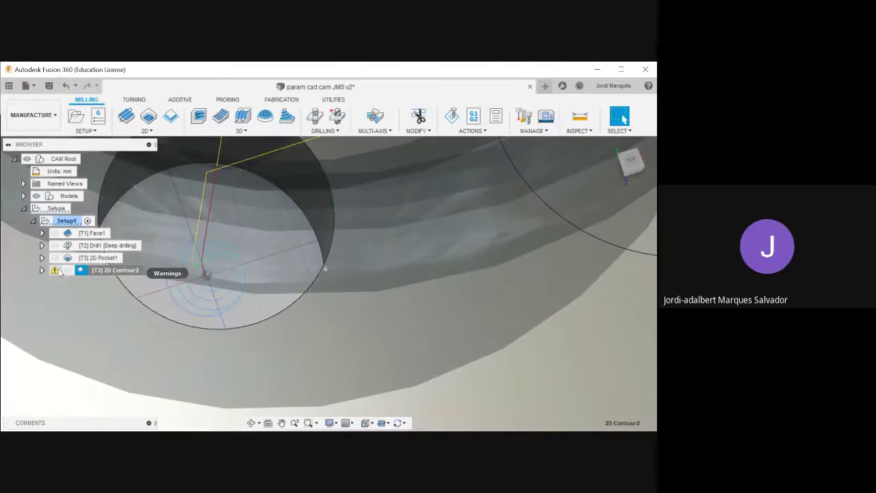
Read the new contour's warning log and inspect its toolpath in both through holes.
left_click(56, 272)
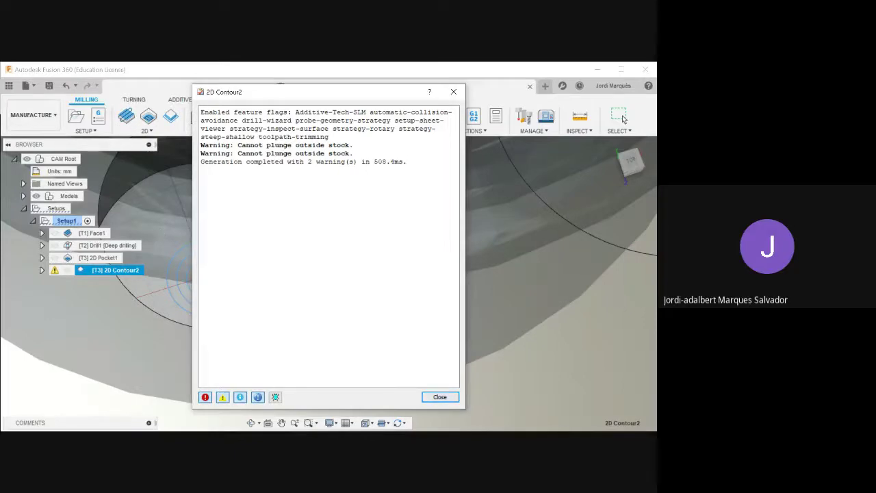
left_click(440, 398)
scroll(239, 295, "down", 3)
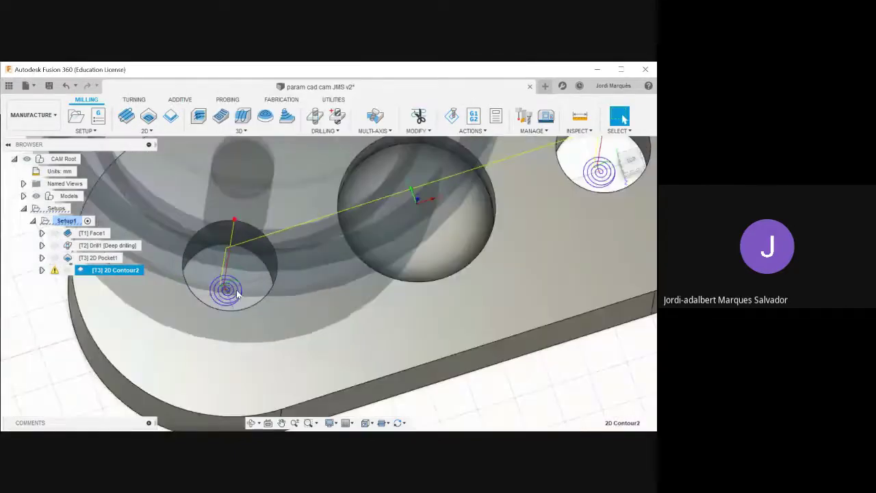
Set the centres of both through holes as the 2D contour's predrill positions and regenerate its toolpath.
scroll(238, 295, "down", 2)
scroll(236, 294, "up", 4)
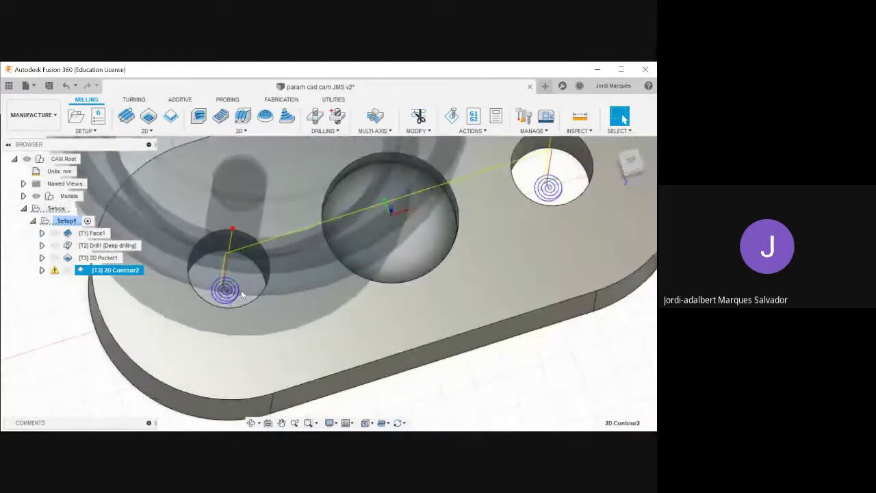
right_click(118, 271)
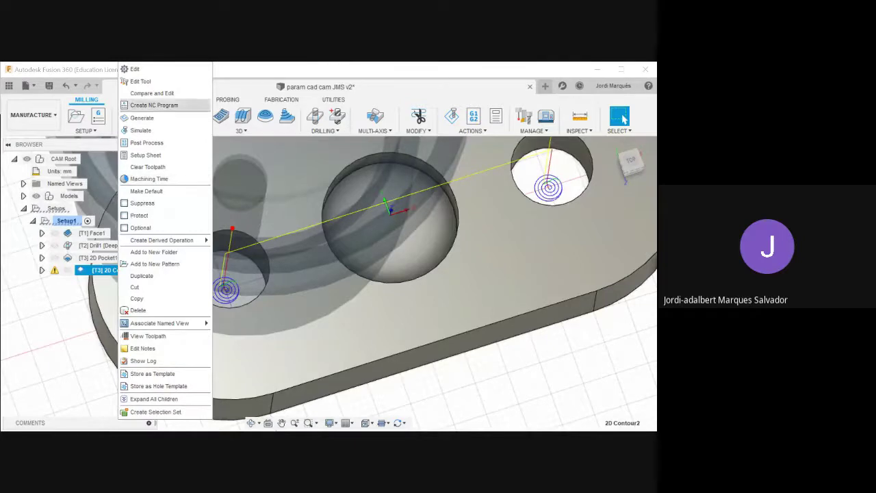
left_click(139, 67)
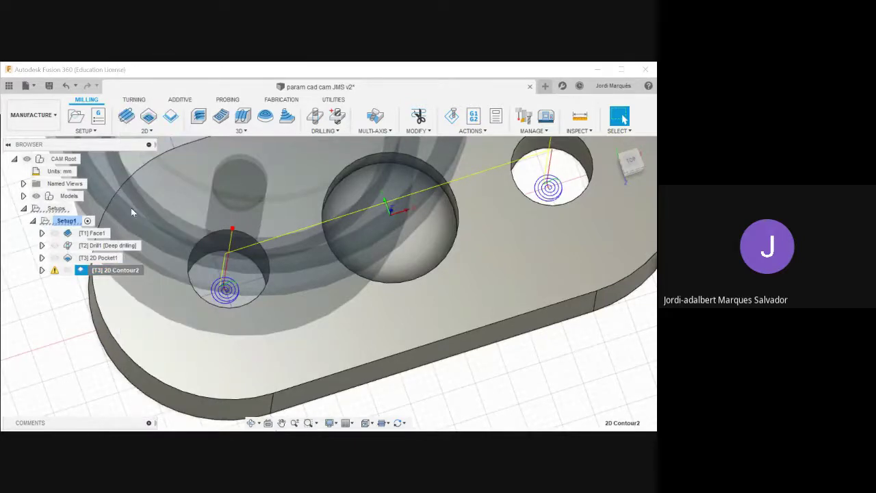
right_click(118, 261)
left_click(174, 70)
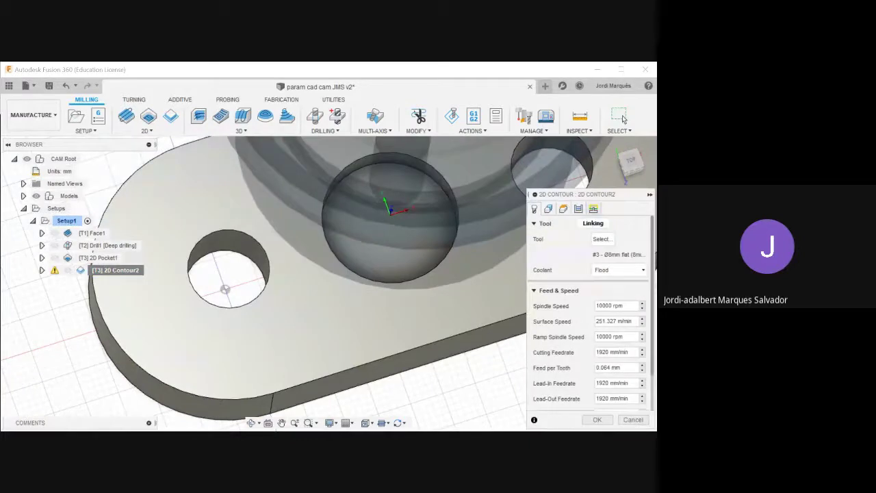
left_click(593, 208)
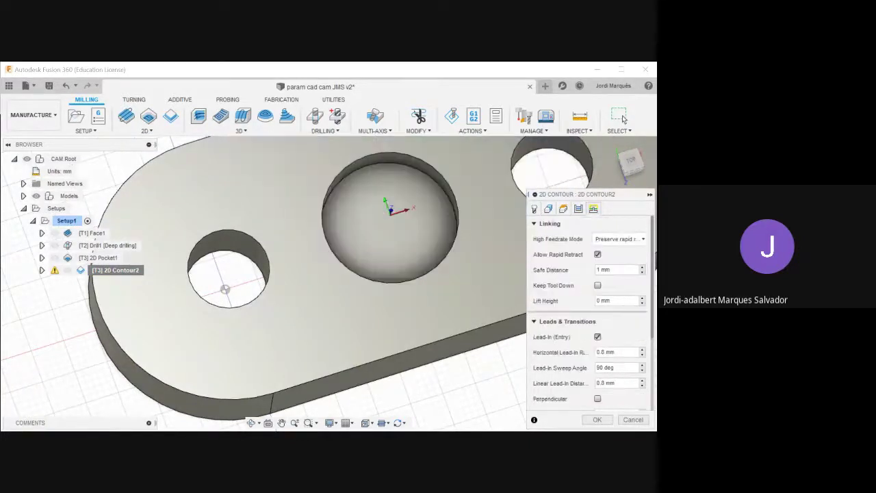
scroll(589, 309, "down", 3)
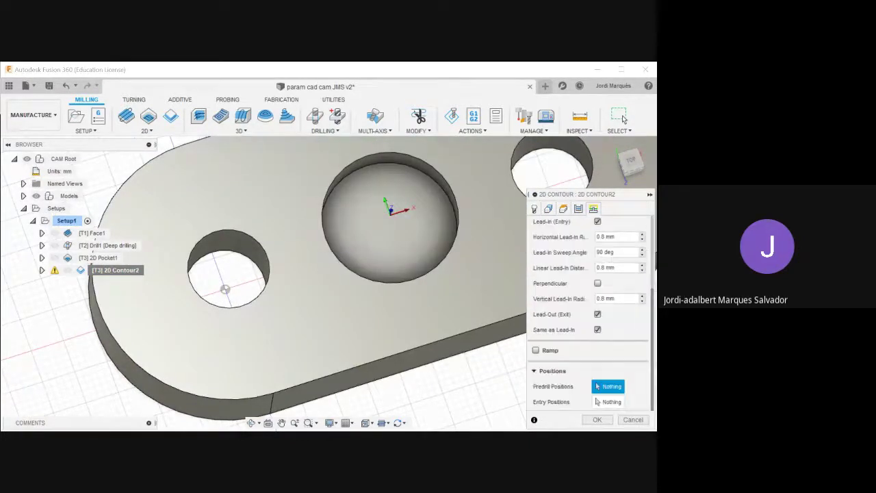
left_click(241, 308)
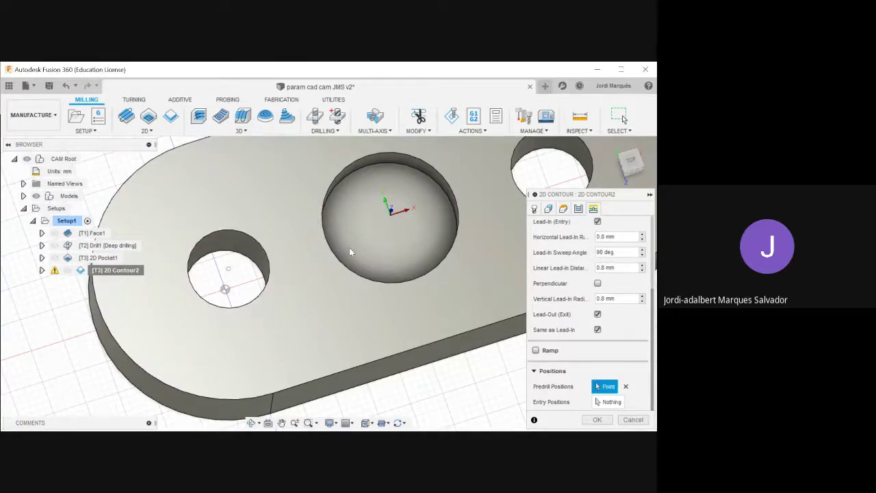
left_click(516, 184)
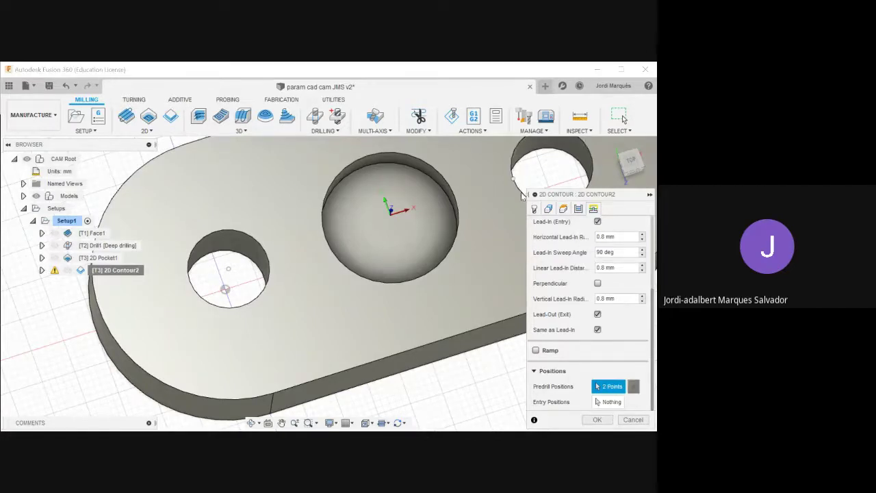
left_click(634, 387)
left_click(533, 155)
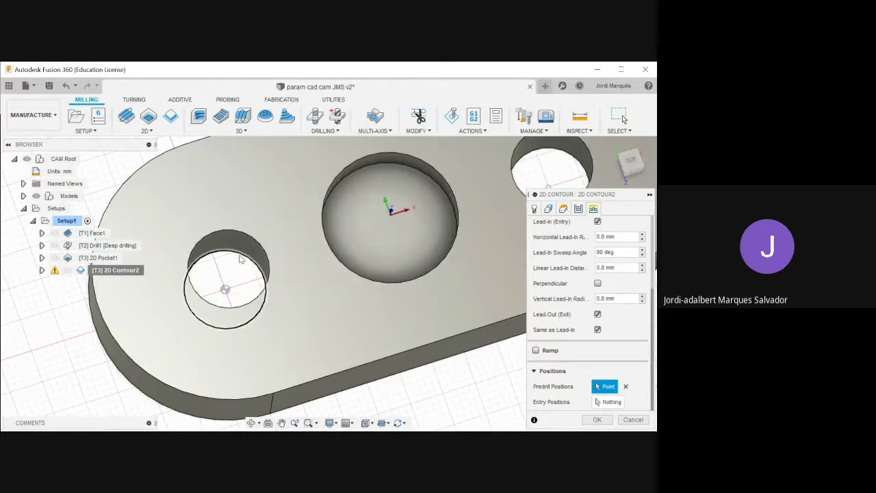
left_click(597, 419)
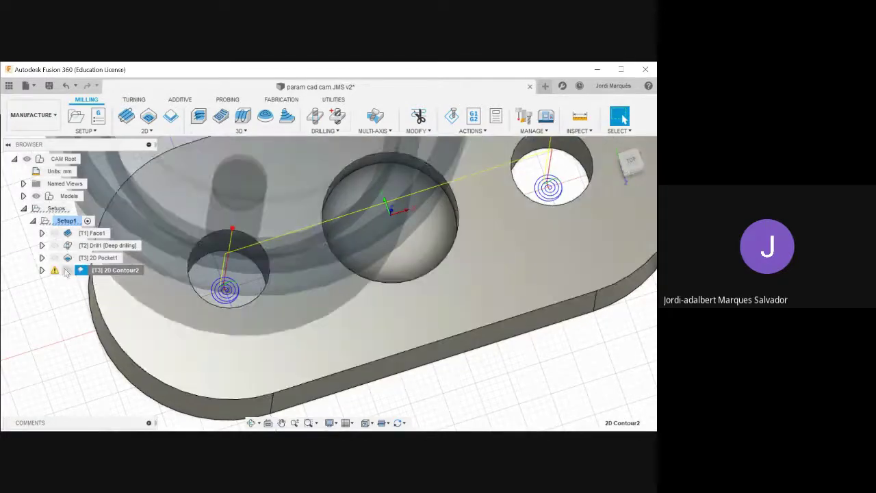
Disable the 2D contour's roughing passes and multiple finishing passes and regenerate its toolpath.
right_click(97, 271)
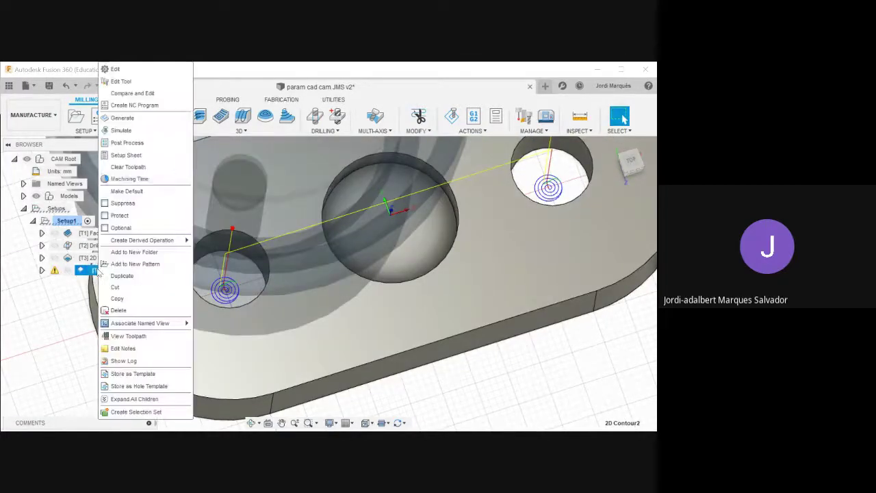
left_click(118, 69)
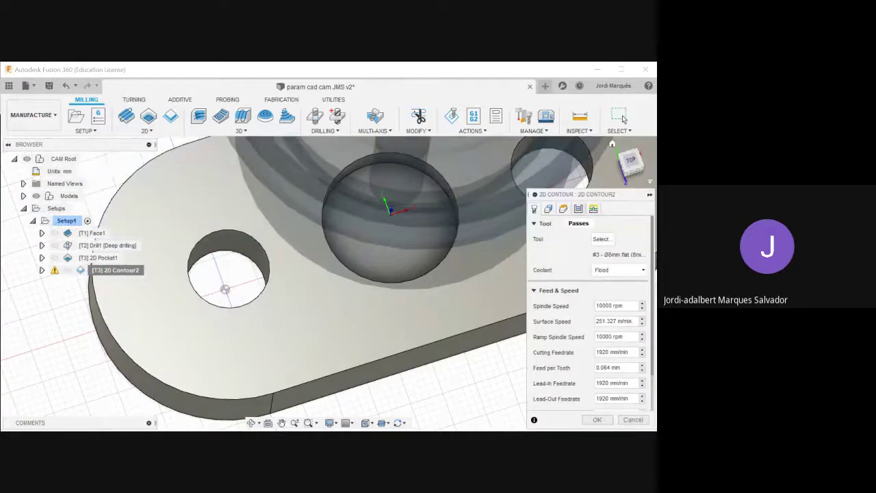
left_click(579, 209)
scroll(588, 308, "down", 7)
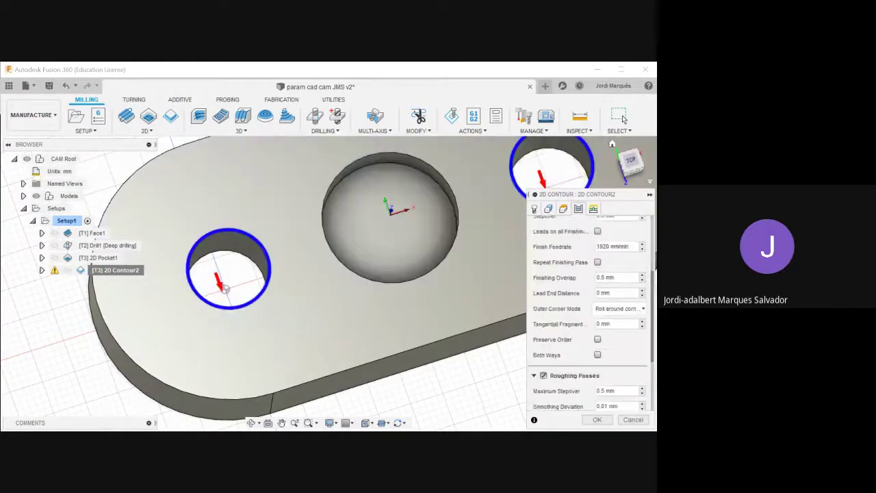
left_click(543, 314)
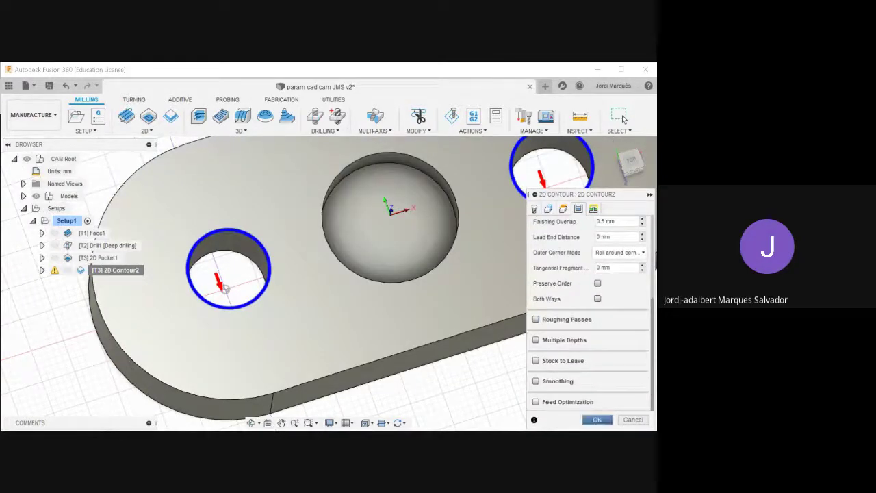
left_click(597, 420)
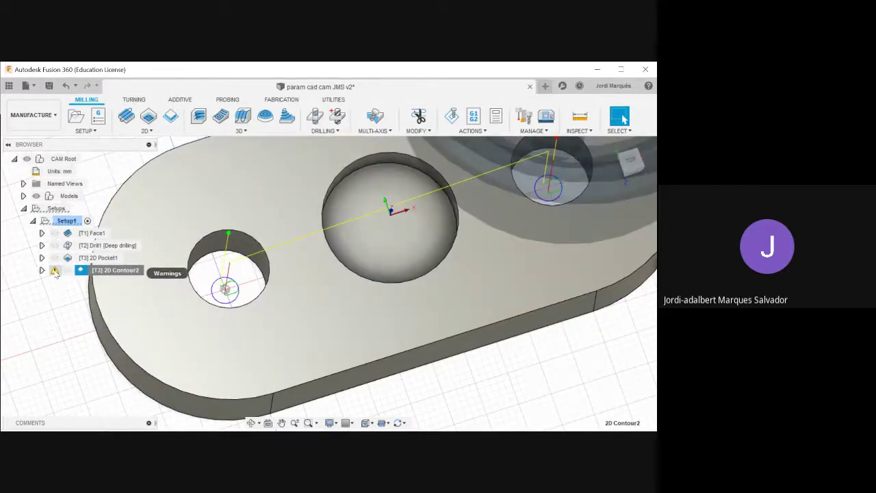
Read the 2D contour's warning log and inspect its toolpath through the plate.
right_click(97, 270)
left_click(149, 68)
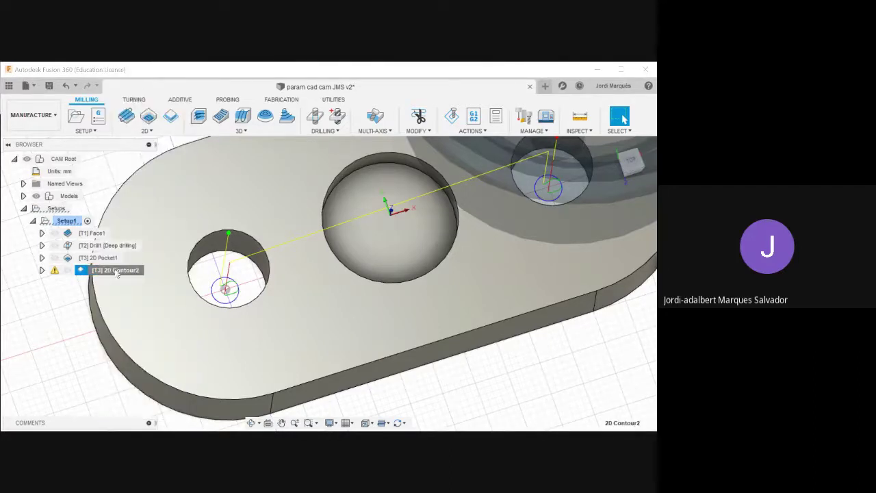
left_click(57, 270)
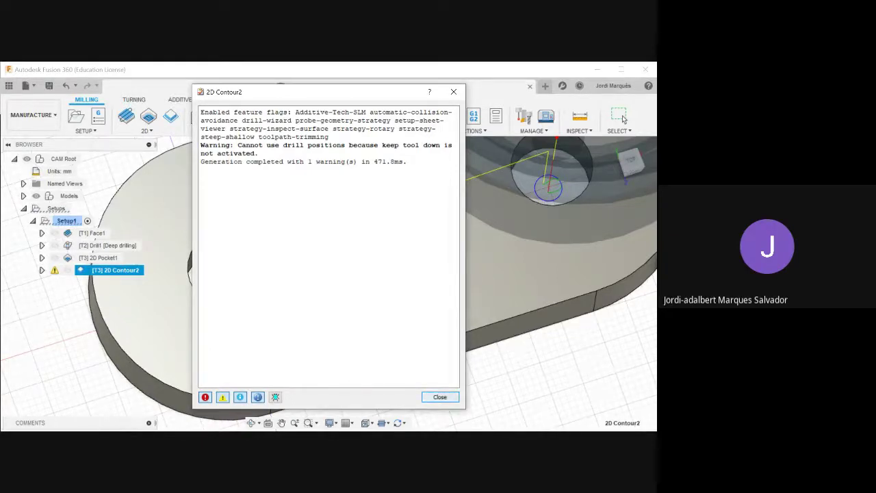
key("Escape")
mouse_move(509, 368)
middle_mouse_down("shift")
mouse_move(584, 373)
mouse_move(577, 348)
middle_mouse_up("shift")
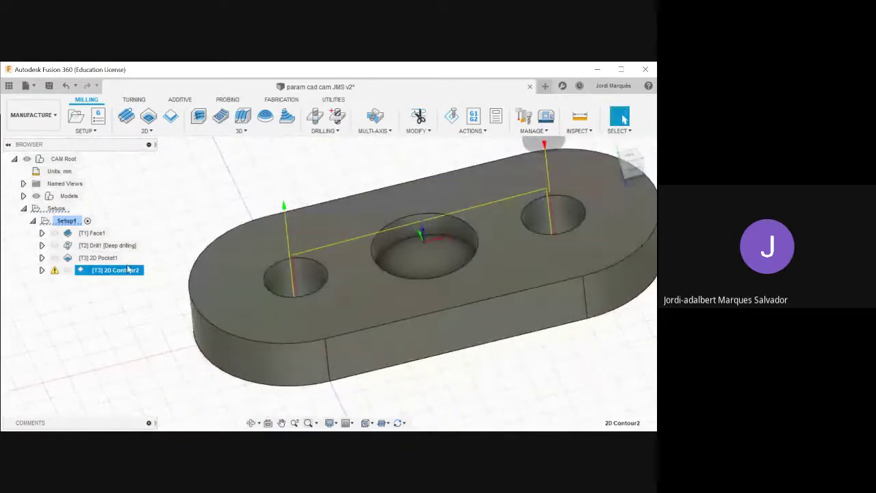
Review the 2D contour's geometry, passes and linking settings, clear its predrill positions and regenerate the toolpath.
right_click(114, 274)
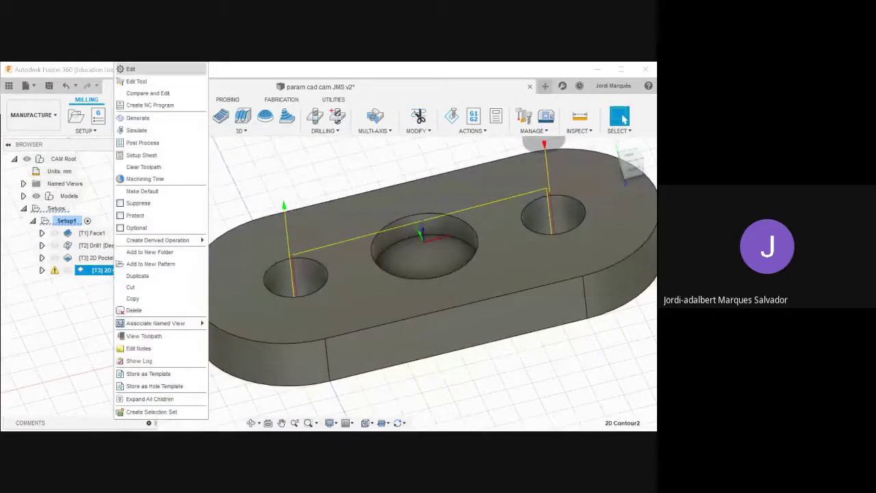
left_click(136, 75)
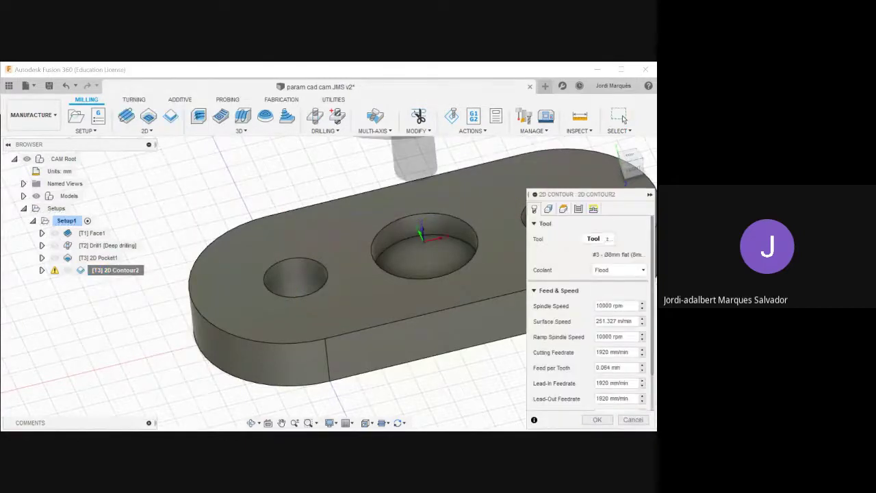
left_click(548, 209)
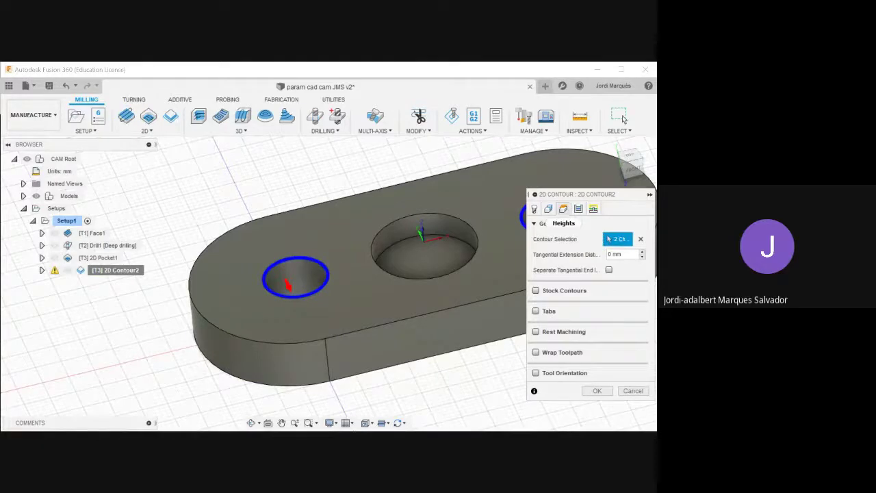
left_click(564, 209)
left_click(578, 209)
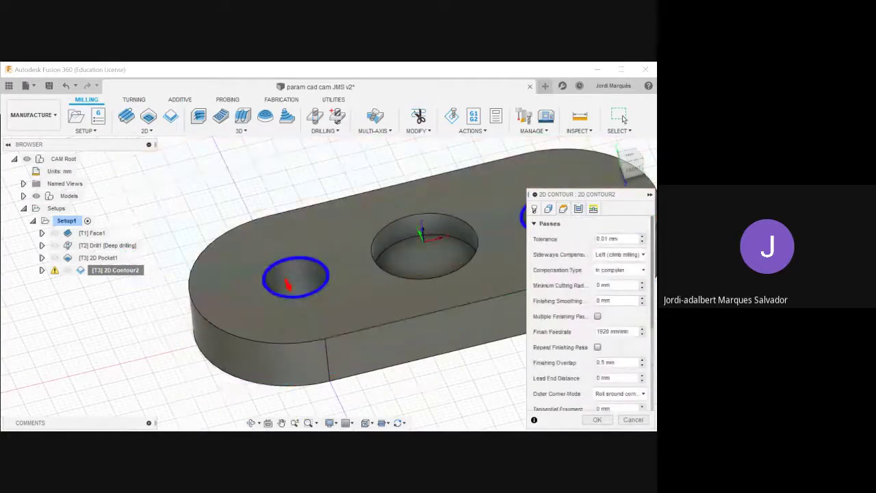
scroll(589, 308, "down", 5)
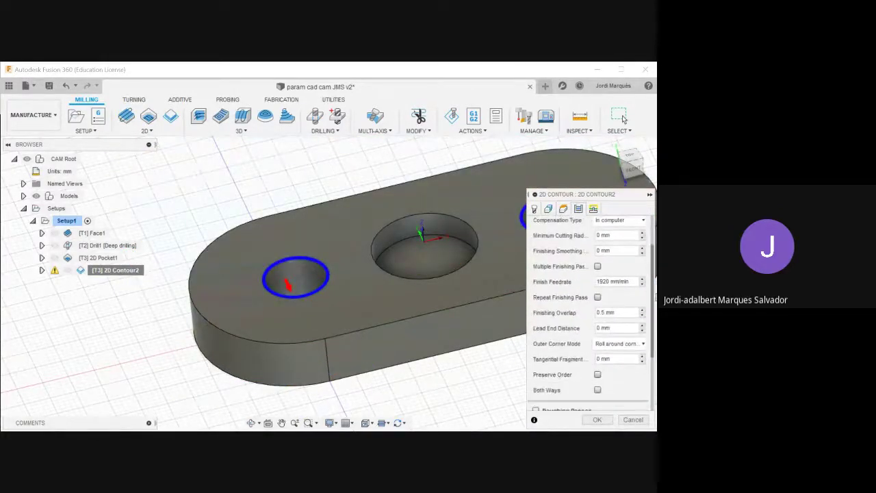
scroll(589, 308, "down", 3)
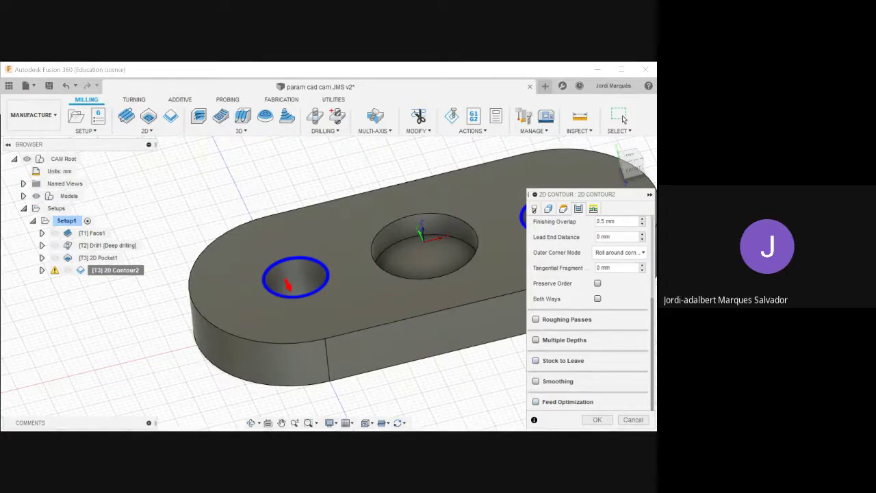
scroll(618, 287, "up", 3)
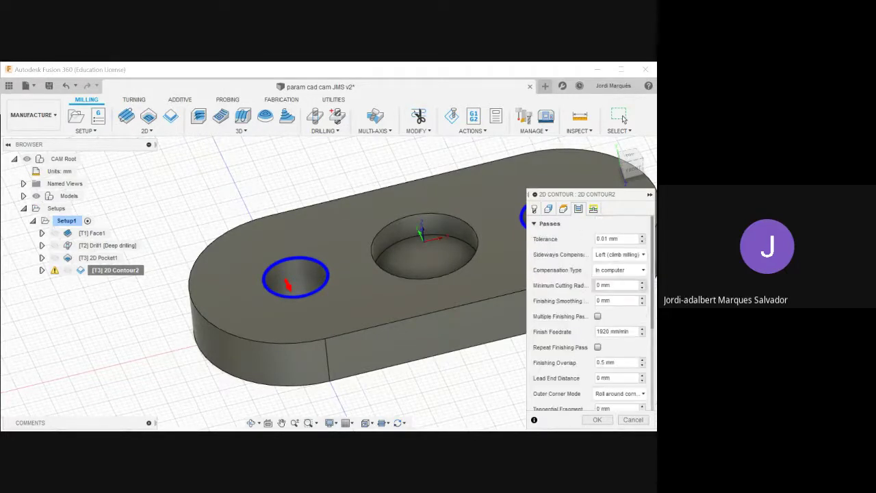
left_click(593, 209)
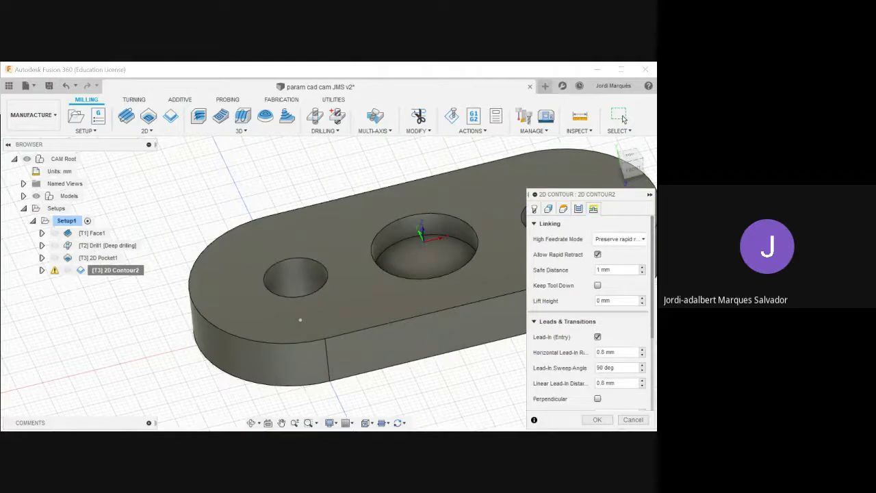
scroll(589, 308, "down", 3)
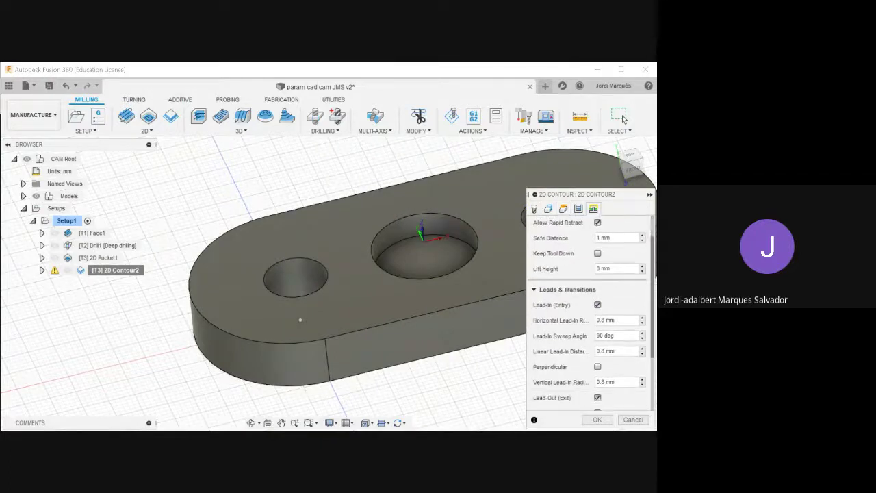
scroll(591, 314, "down", 2)
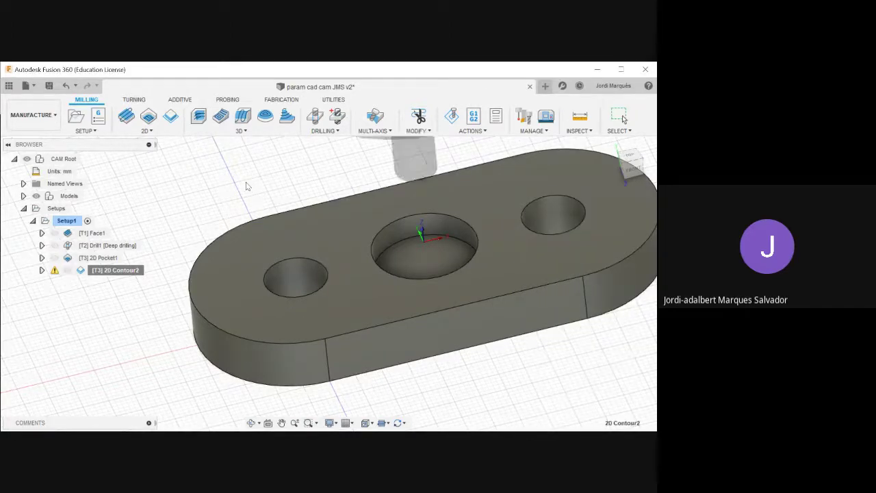
middle_click_drag(240, 196, 242, 226, "shift")
scroll(284, 274, "up", 3)
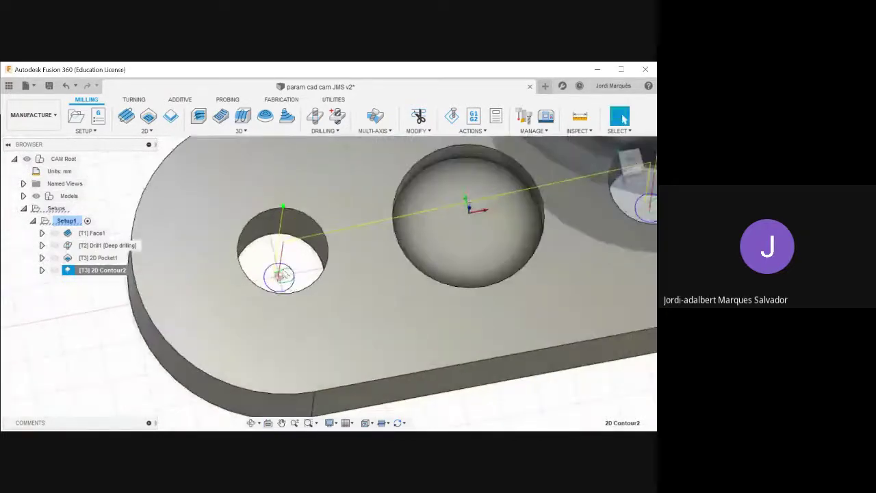
Enable multiple finishing passes for the 2D contour with 2 passes and a 0.8 mm stepover, and regenerate it.
right_click(104, 273)
left_click(146, 69)
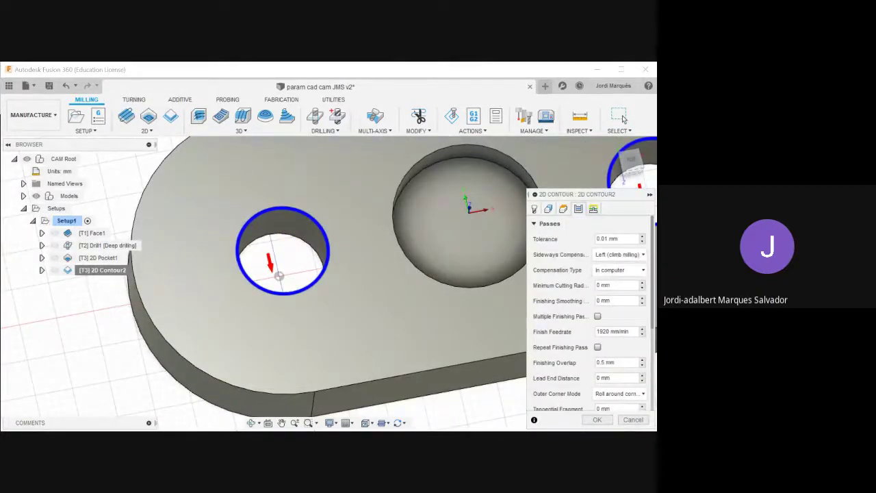
left_click(594, 209)
left_click(578, 209)
left_click_drag(652, 260, 653, 311)
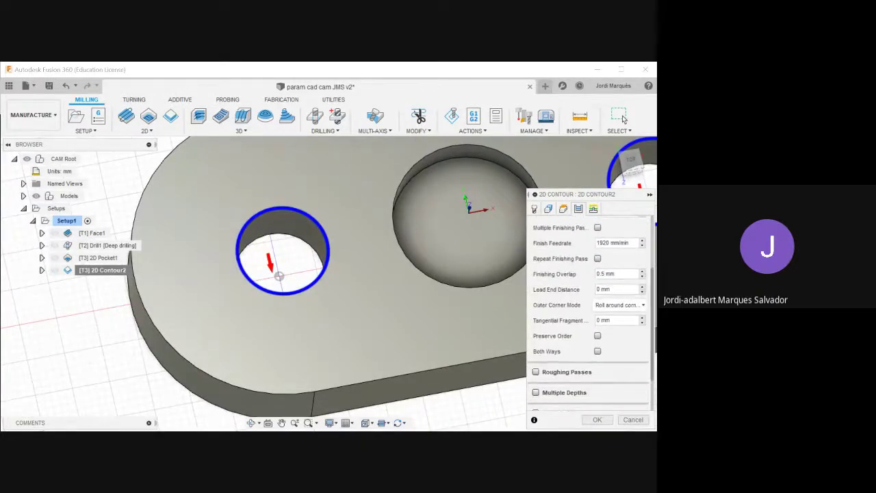
left_click(598, 227)
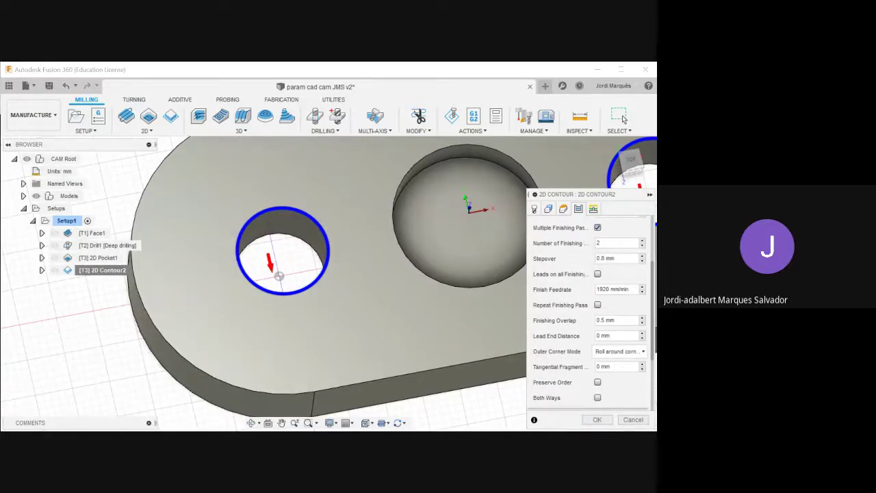
left_click(597, 420)
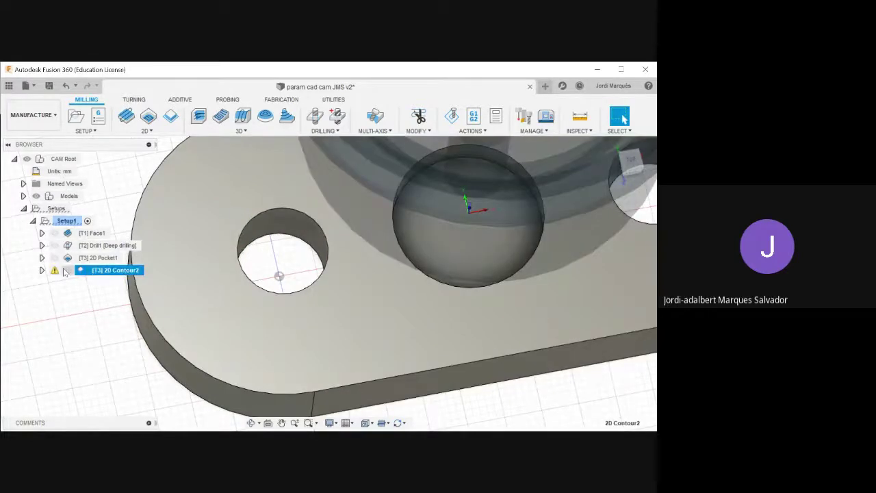
Disable multiple finishing passes in the 2D contour for the two through holes and regenerate its toolpath.
scroll(246, 252, "down", 4)
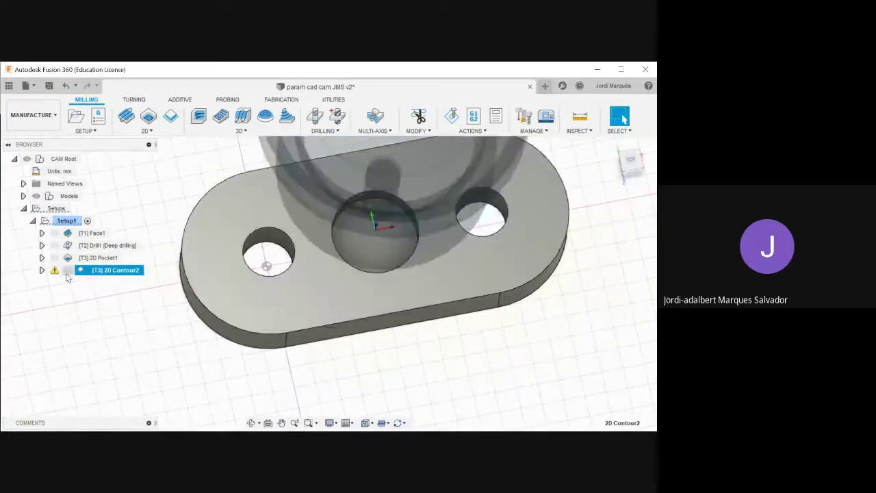
right_click(100, 271)
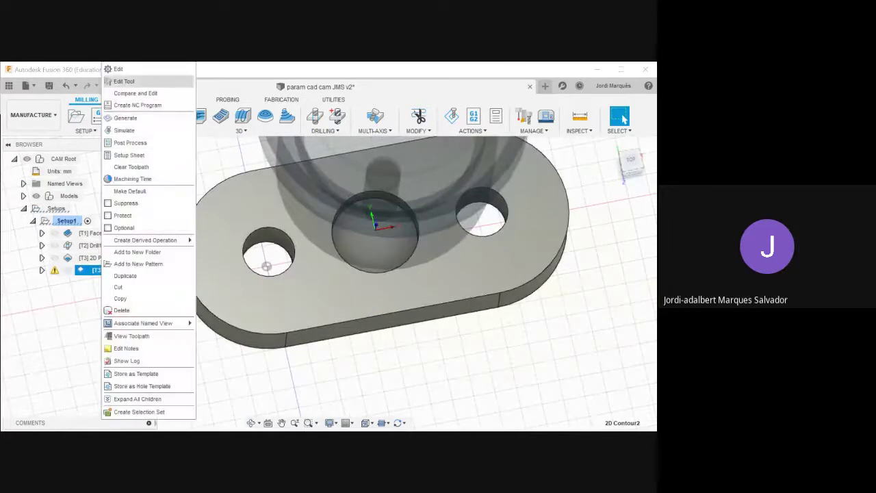
left_click(130, 73)
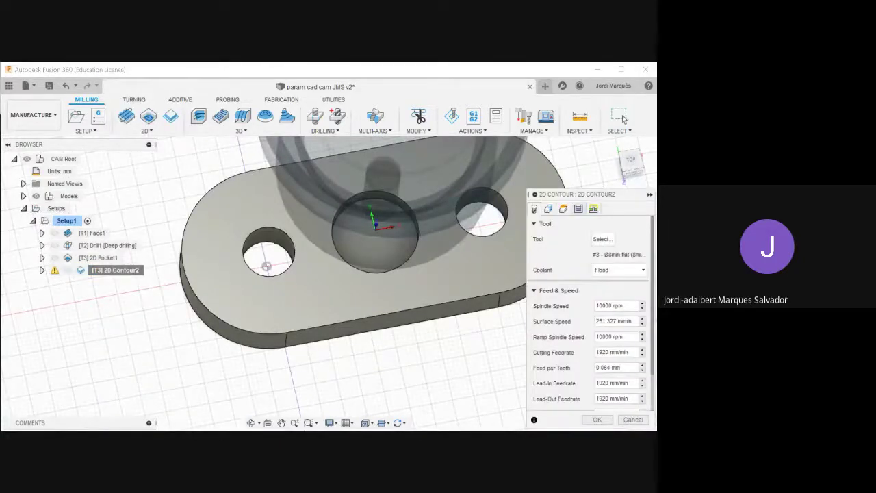
left_click(578, 209)
scroll(618, 351, "down", 3)
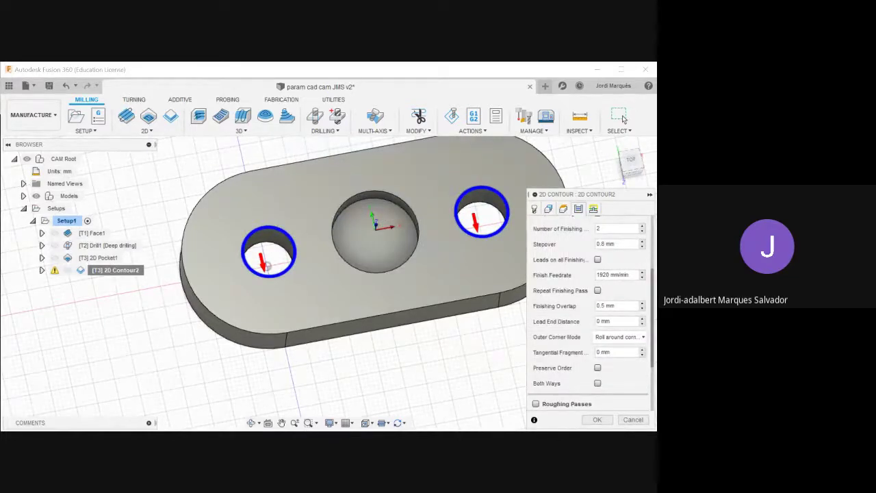
scroll(589, 309, "down", 3)
scroll(589, 309, "up", 3)
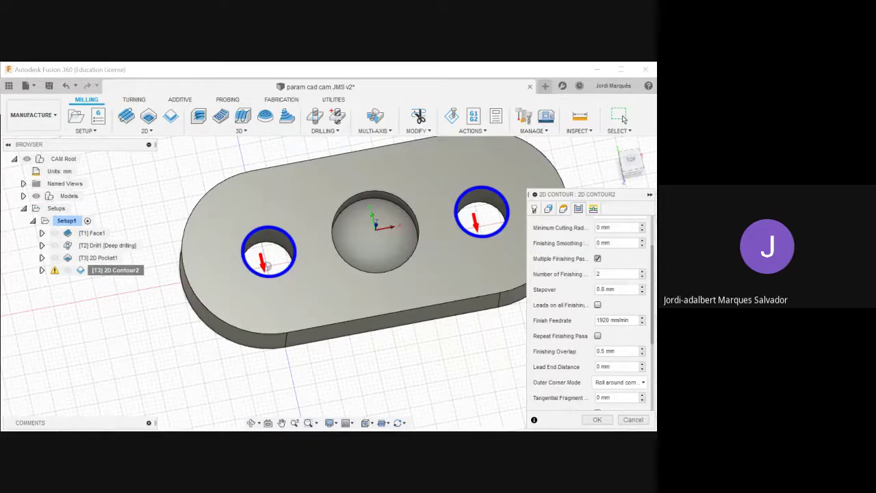
left_click(598, 259)
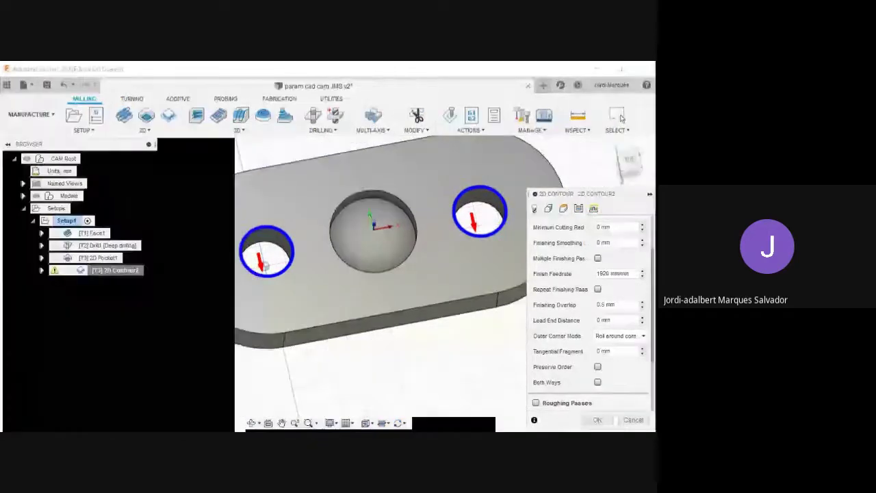
left_click(597, 420)
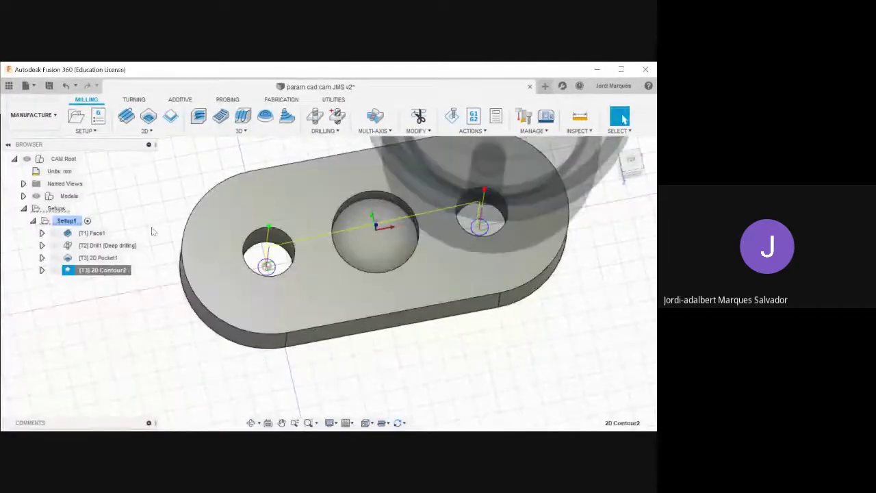
Simulate all four operations of Setup1 together on the stock and inspect their toolpaths around the central pocket and holes.
middle_click_drag(556, 374, 583, 390, "shift")
left_click(97, 233)
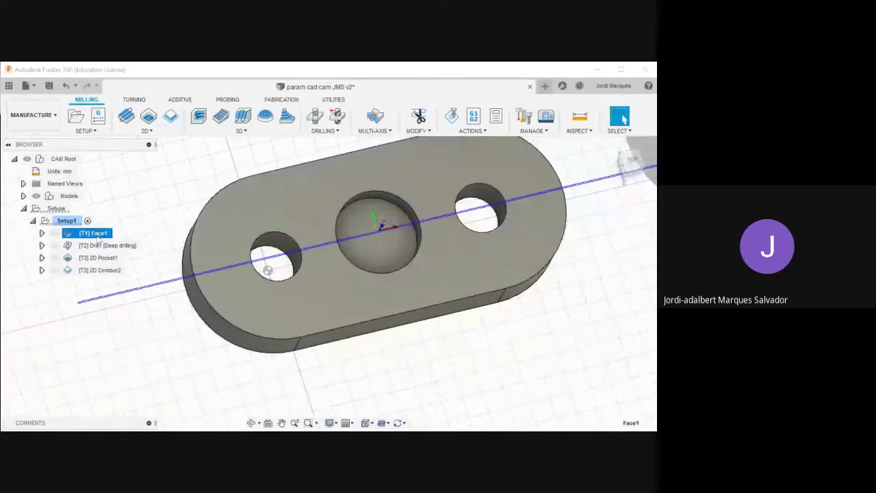
left_click(101, 269, "shift")
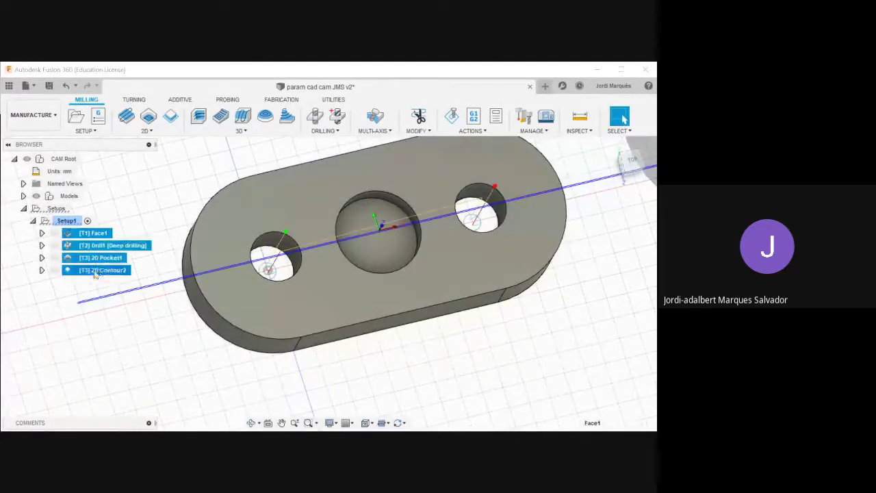
left_click(451, 115)
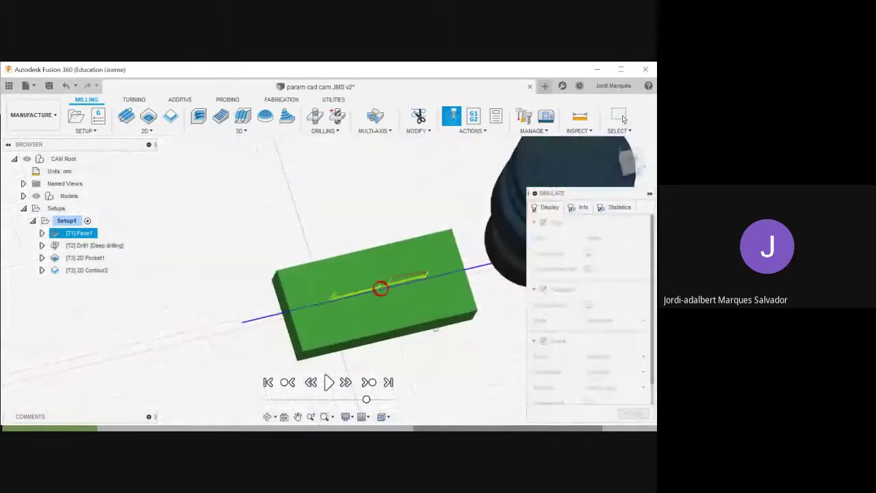
left_click(328, 382)
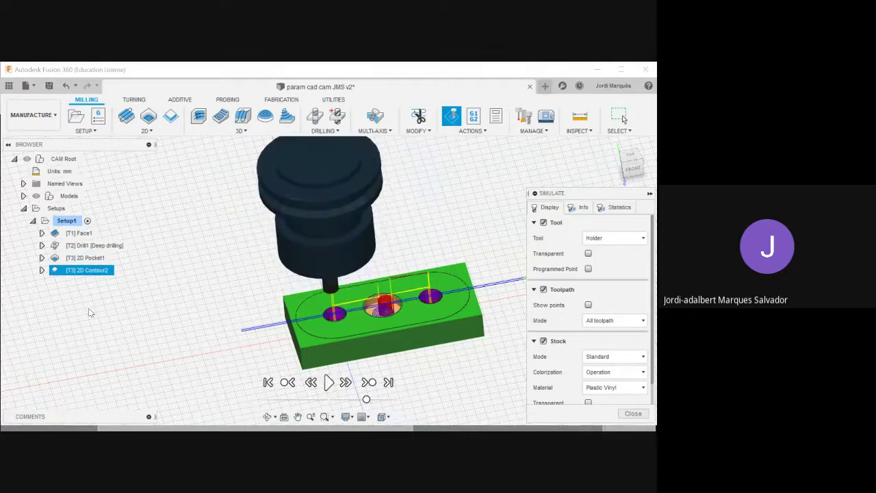
middle_click_drag(387, 300, 452, 350, "shift")
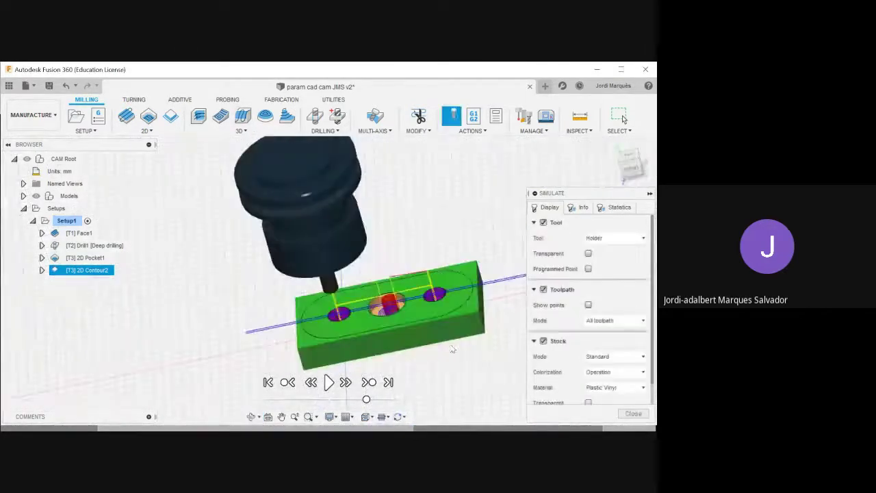
left_click(622, 118)
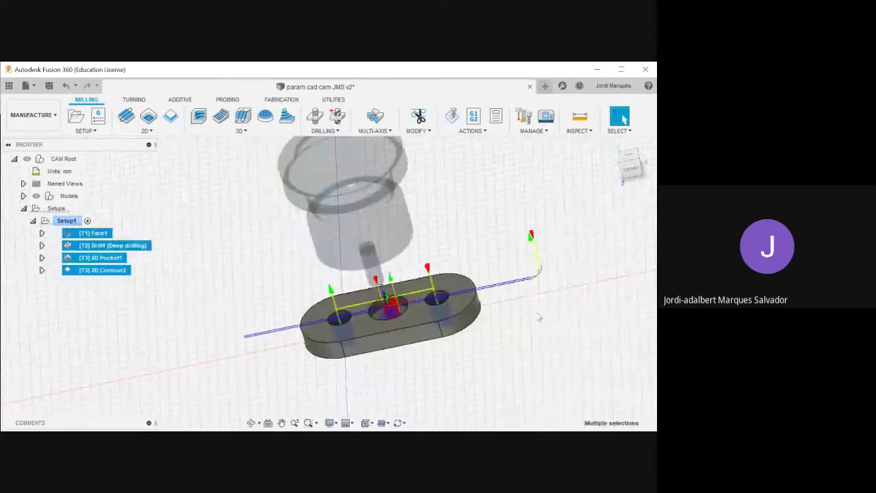
scroll(387, 301, "up", 5)
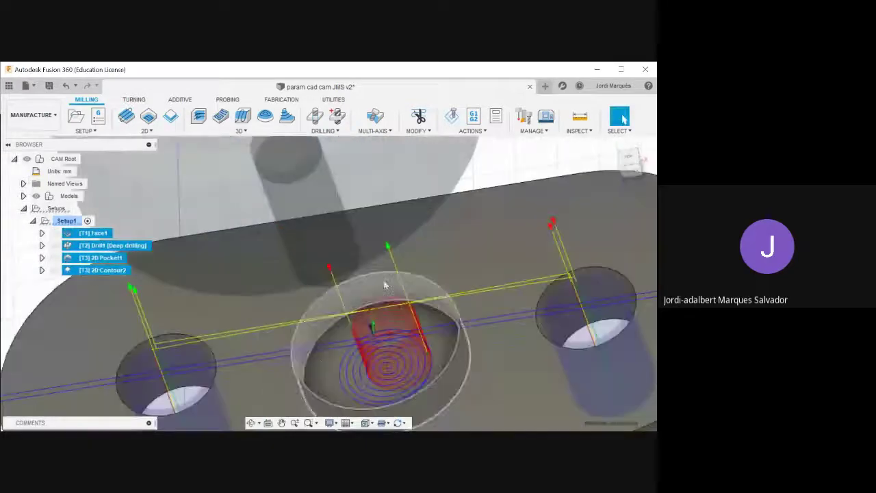
scroll(413, 300, "down", 2)
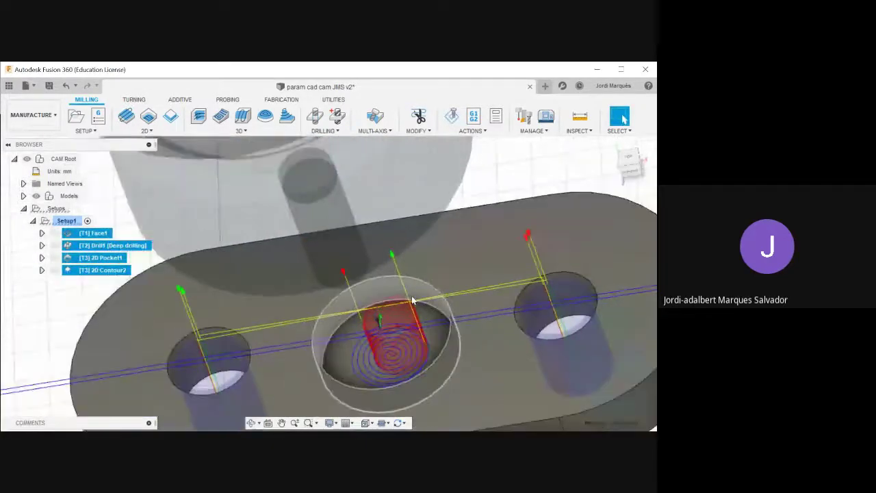
scroll(412, 301, "down", 3)
scroll(301, 236, "down", 2)
left_click(173, 255)
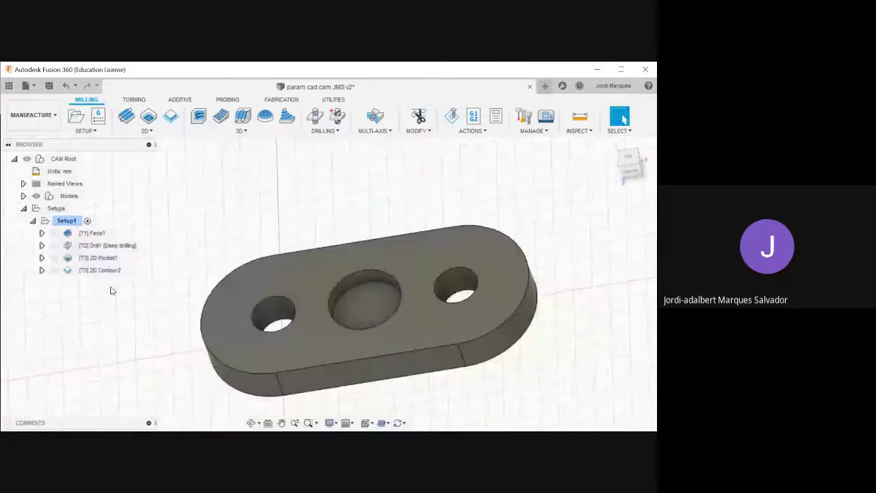
Duplicate the 2D contour operation and set the copy's contour to the bottom edge of the central pocket.
left_click(106, 274)
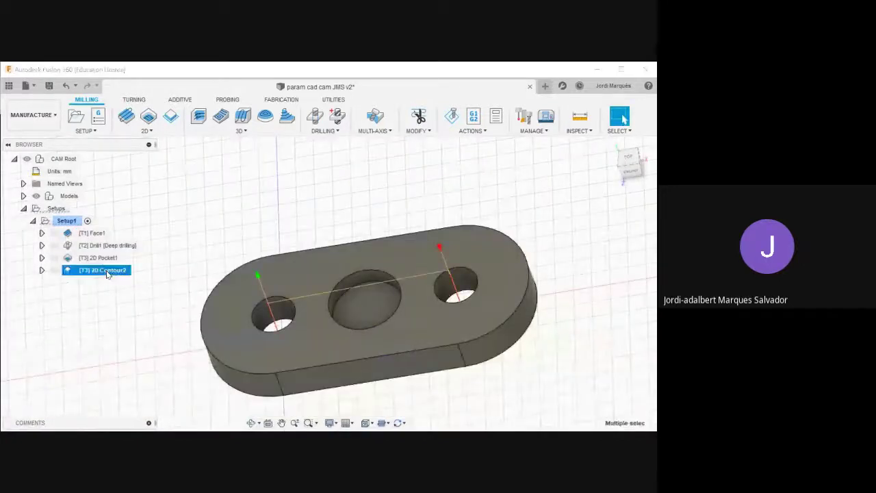
right_click(107, 274)
left_click(134, 276)
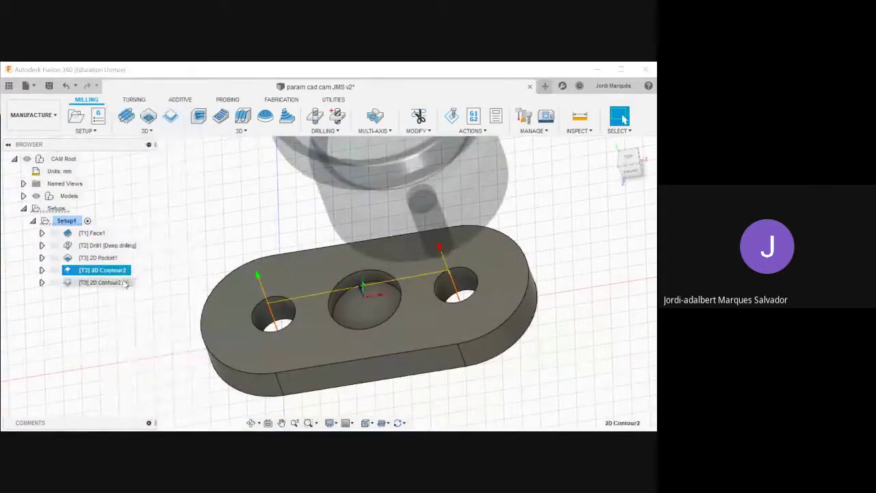
right_click(120, 283)
left_click(158, 70)
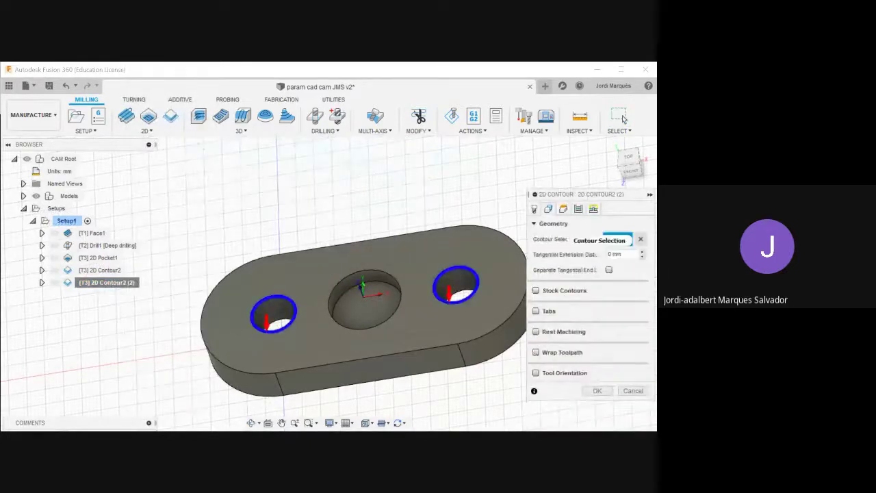
left_click(395, 290)
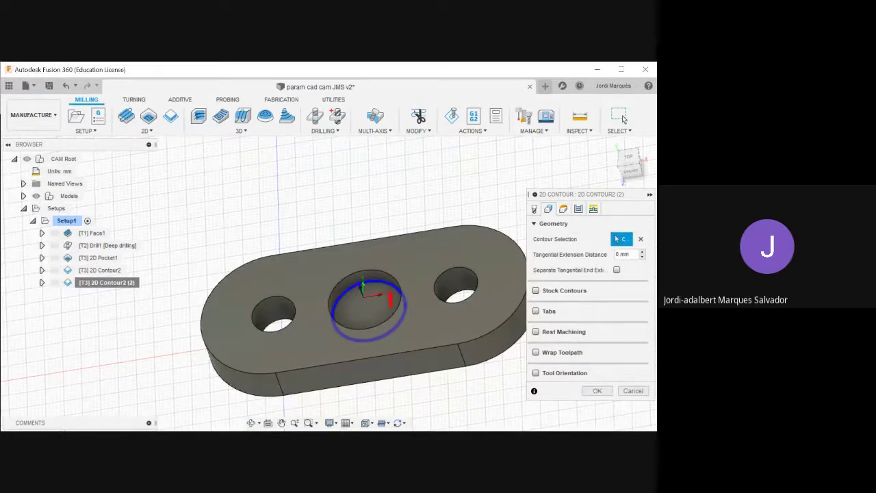
Try to define the copied contour's bottom height from a selected reference on the model.
left_click(563, 208)
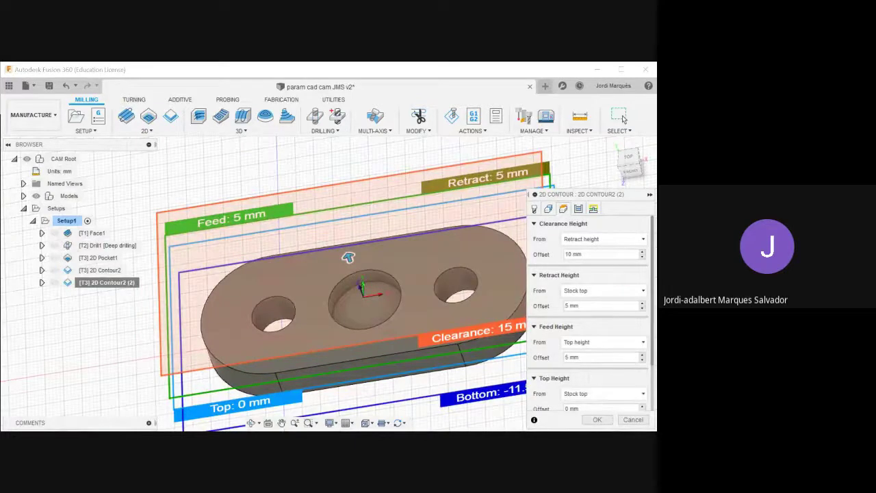
scroll(589, 308, "down", 2)
left_click(602, 386)
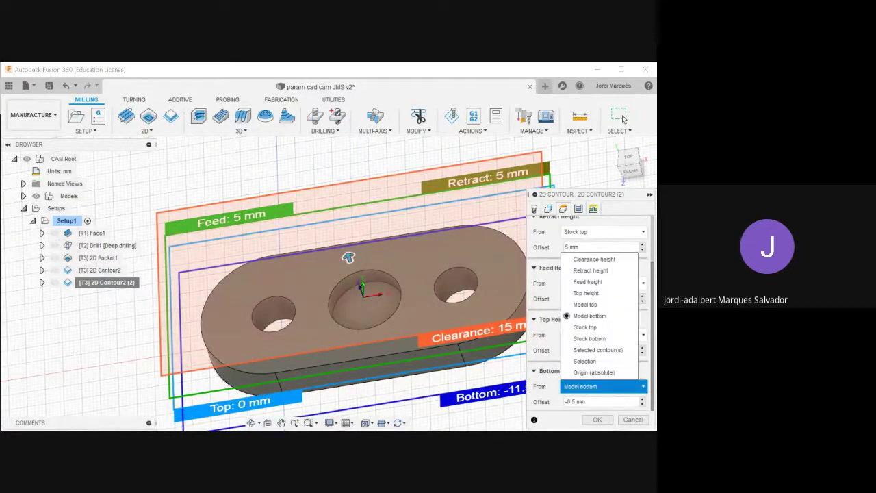
left_click(585, 361)
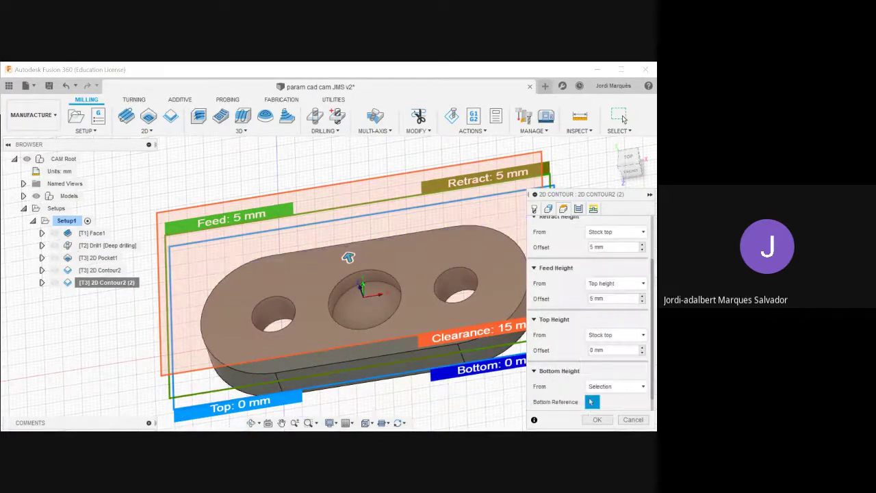
left_click(348, 257)
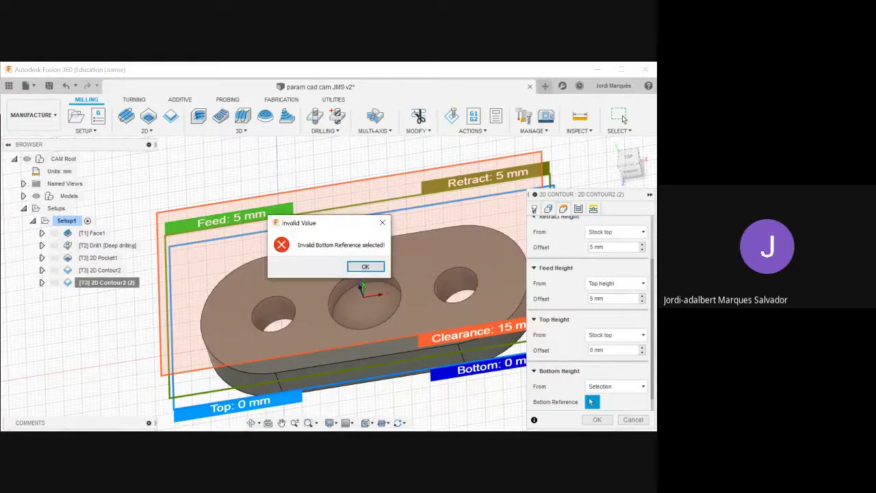
left_click(365, 267)
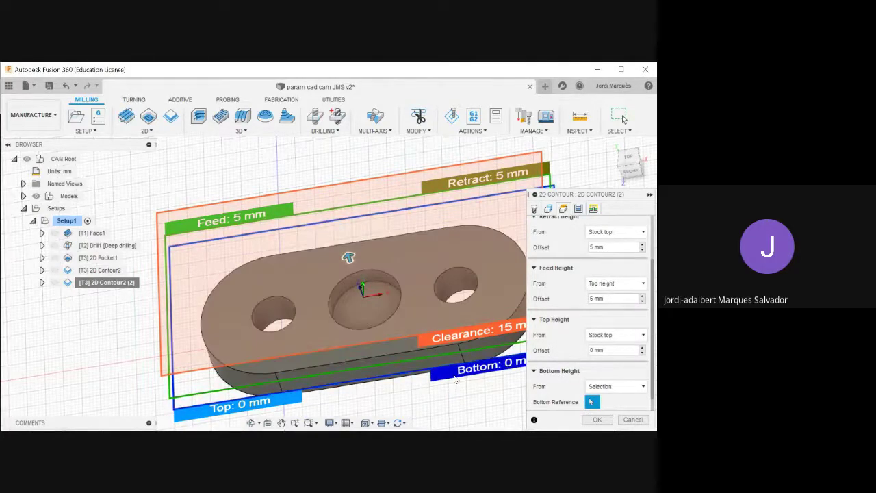
Set the copied contour's bottom height from the selected contour(s) with a 0 mm offset and generate its toolpath.
middle_click_drag(444, 387, 449, 350, "shift")
left_click(615, 386)
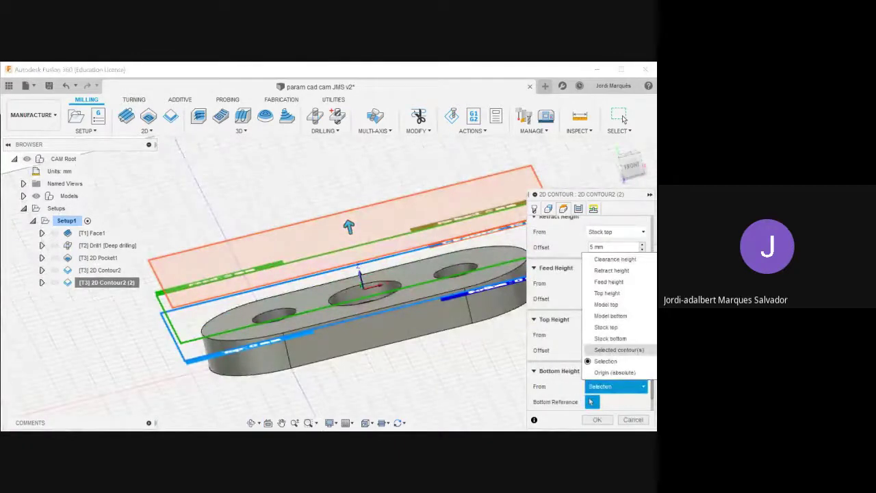
left_click(619, 350)
middle_click_drag(472, 369, 489, 364, "shift")
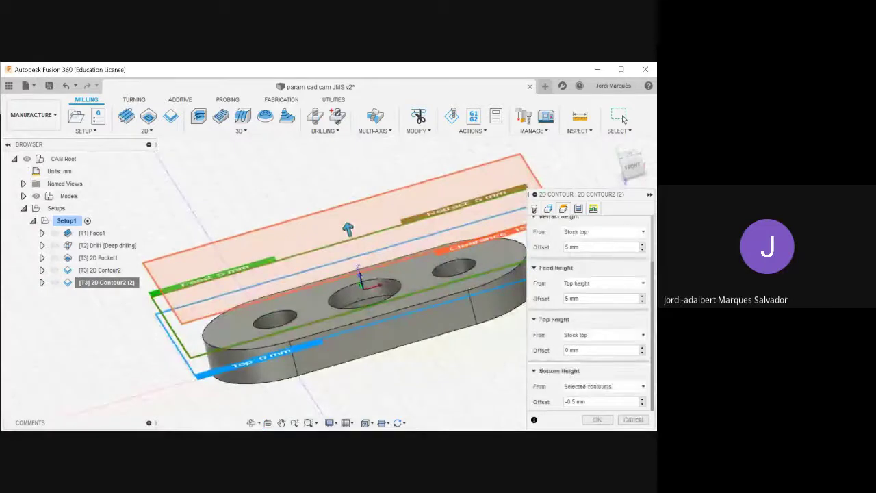
left_click_drag(589, 402, 558, 402)
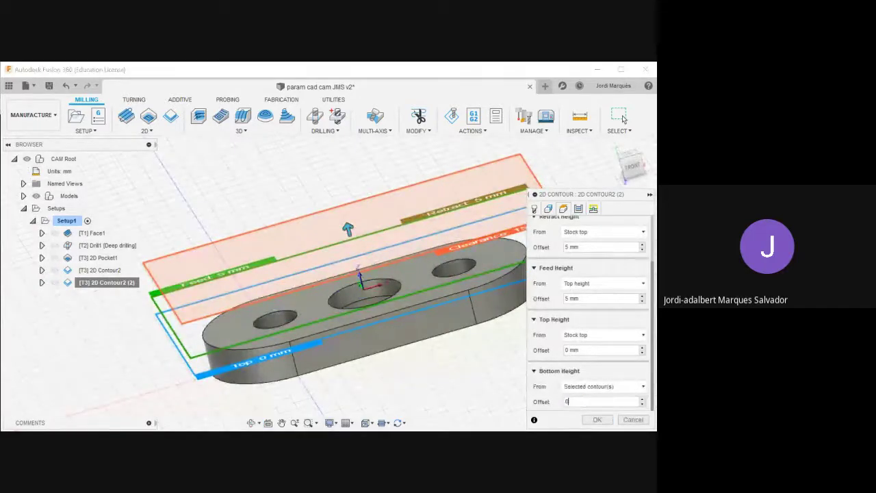
left_click(596, 420)
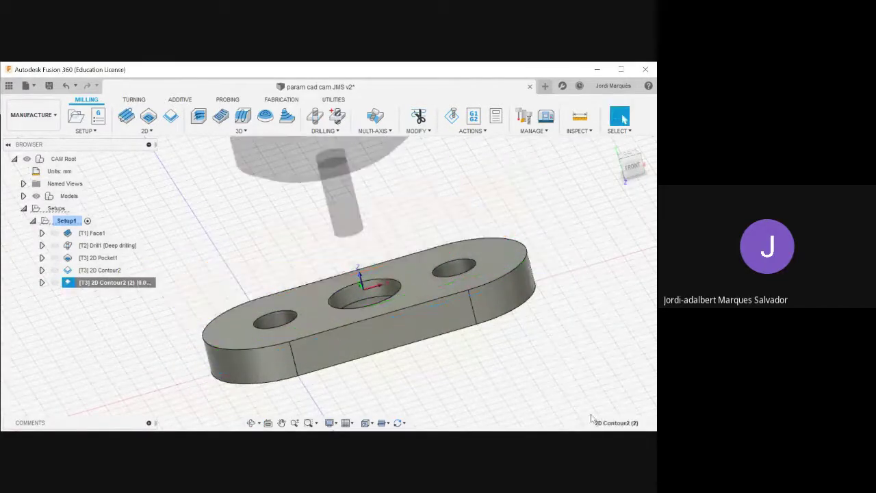
Edit the copied 2D contour operation for the central pocket and enable its roughing passes.
middle_click_drag(520, 365, 532, 378, "shift")
scroll(395, 313, "up", 10)
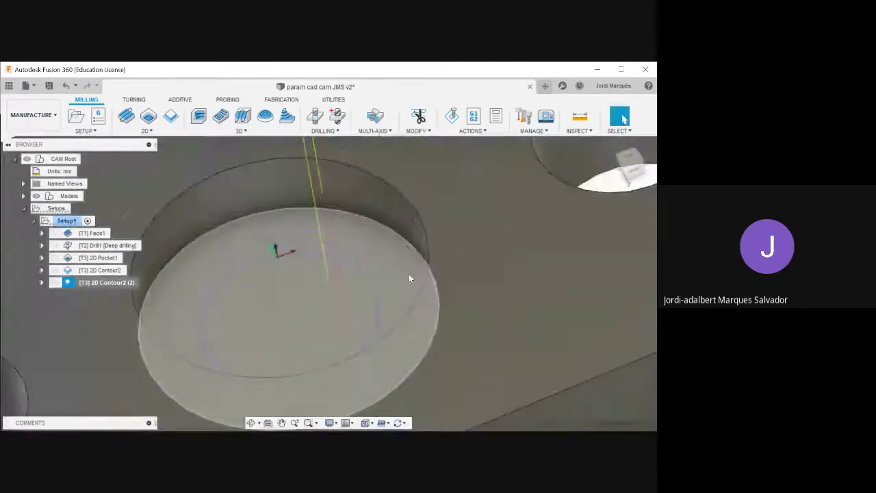
scroll(310, 255, "down", 10)
middle_click_drag(506, 257, 515, 268, "shift")
right_click(128, 285)
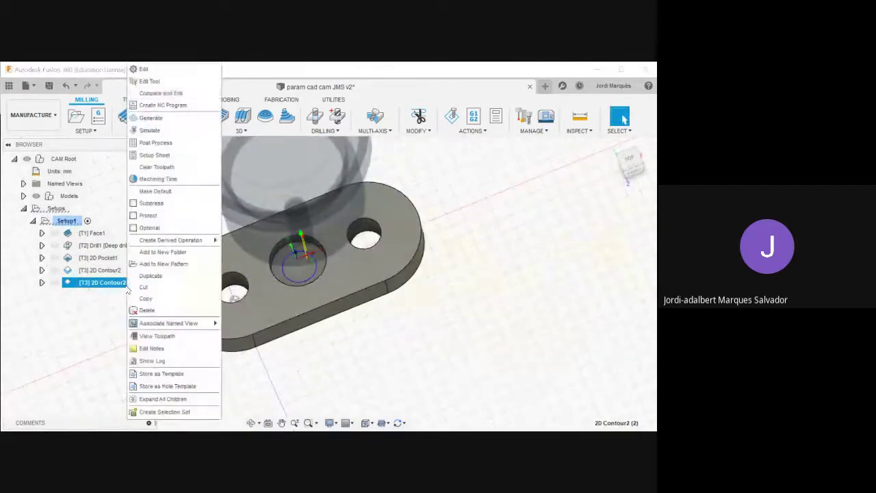
left_click(143, 69)
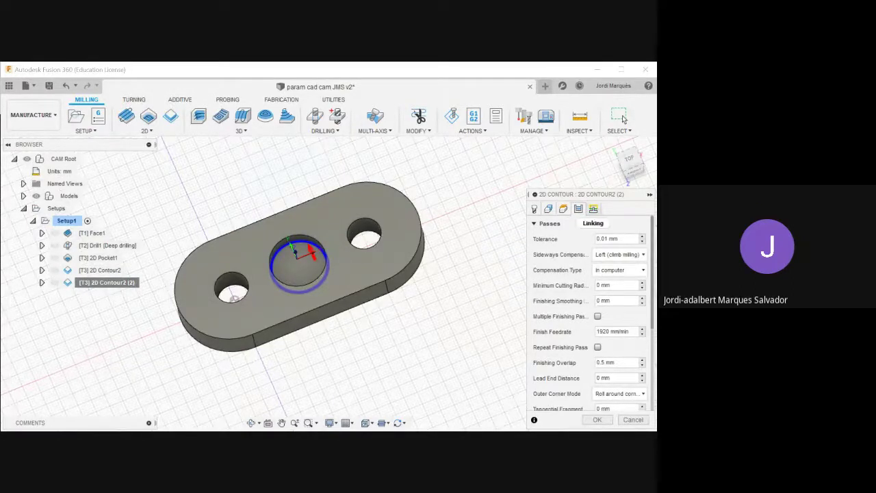
left_click(594, 209)
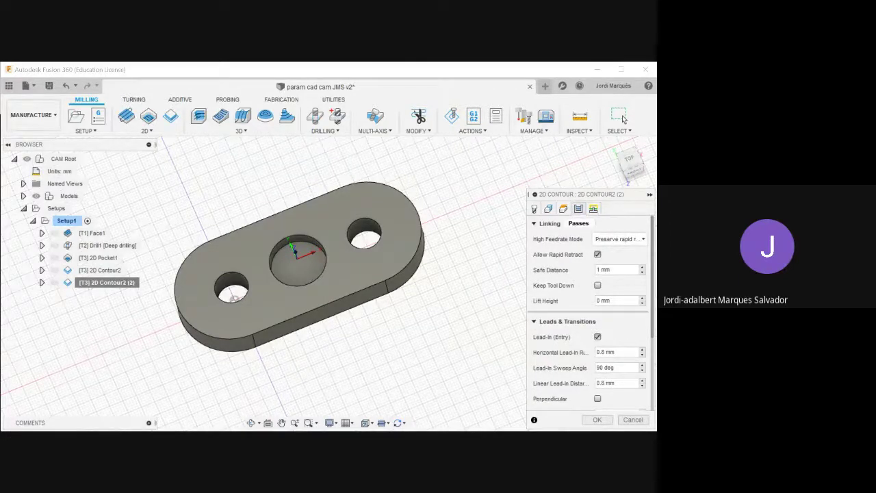
left_click(579, 209)
scroll(590, 308, "down", 4)
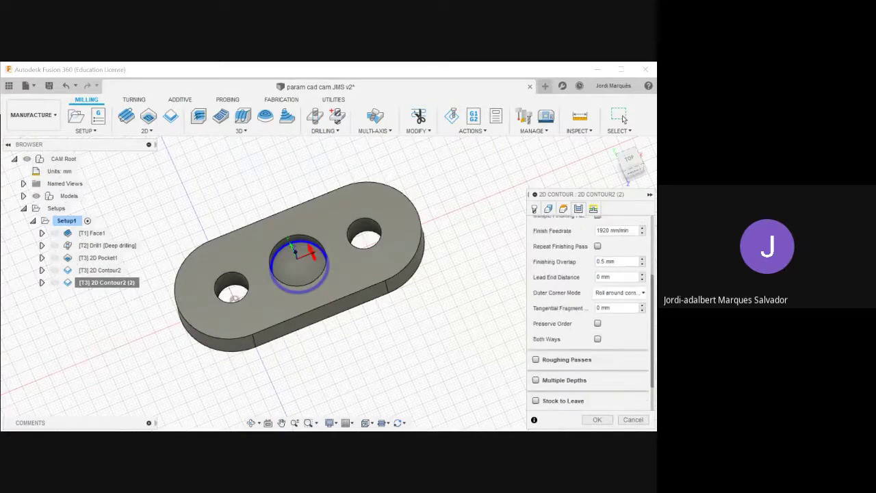
scroll(590, 327, "down", 1)
left_click(537, 330)
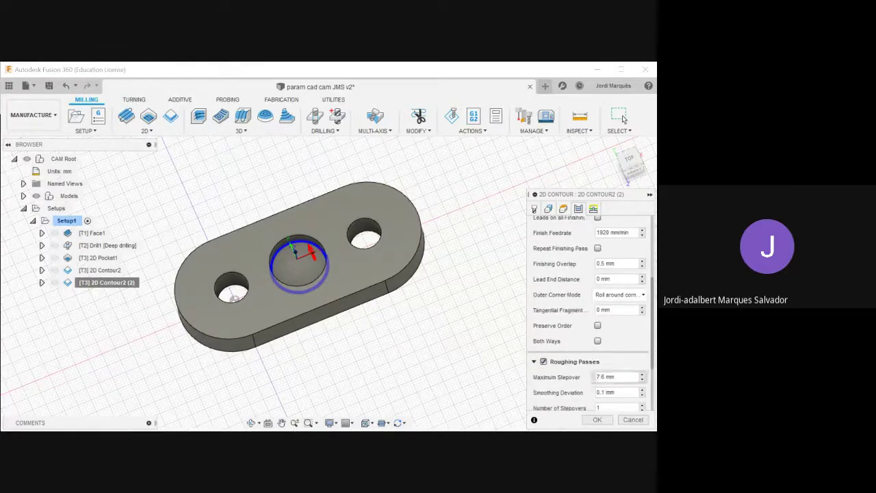
Set the roughing passes to a 0.5 mm maximum stepover with 4 stepovers and generate the pocket contour's toolpath.
scroll(590, 308, "down", 2)
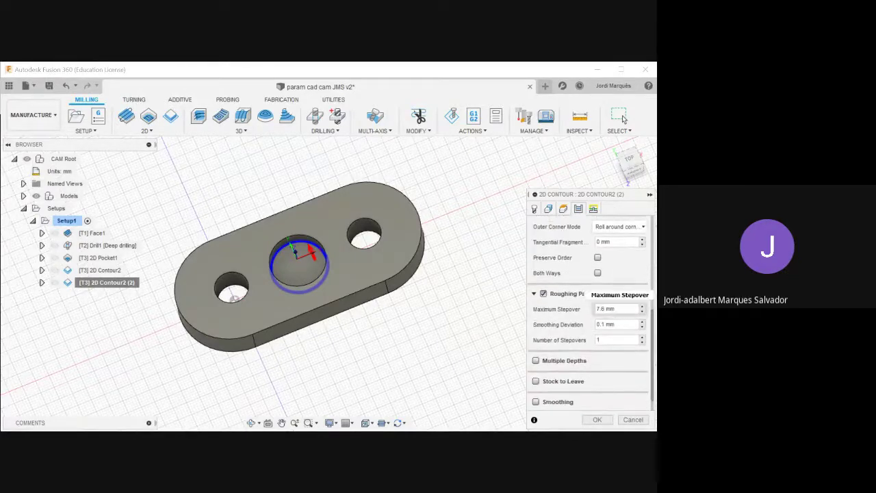
left_click(606, 309)
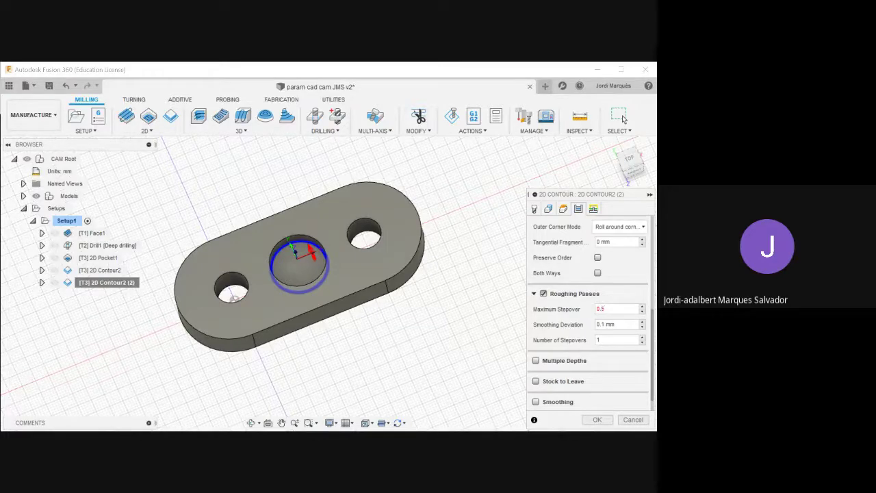
left_click(642, 338)
left_click(598, 420)
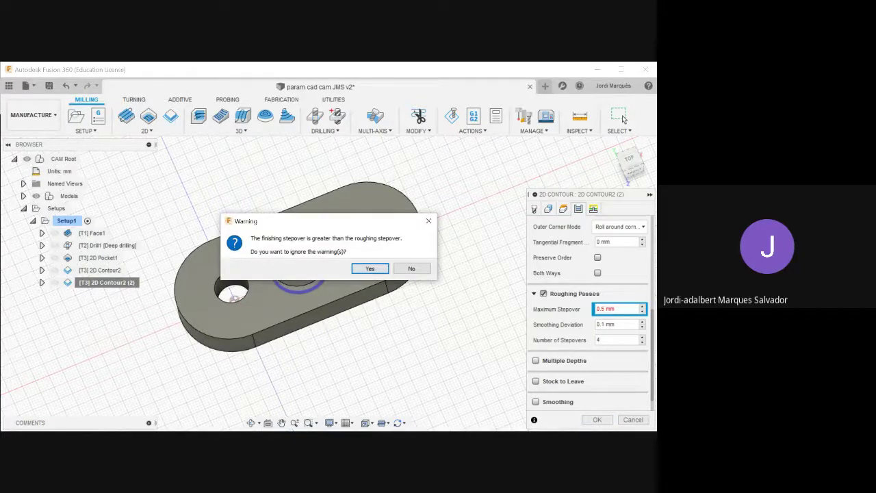
key("Return")
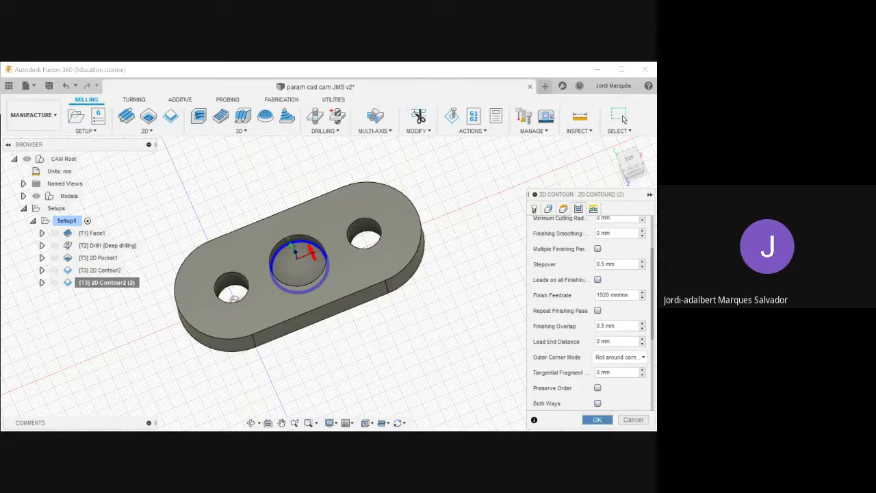
key("Return")
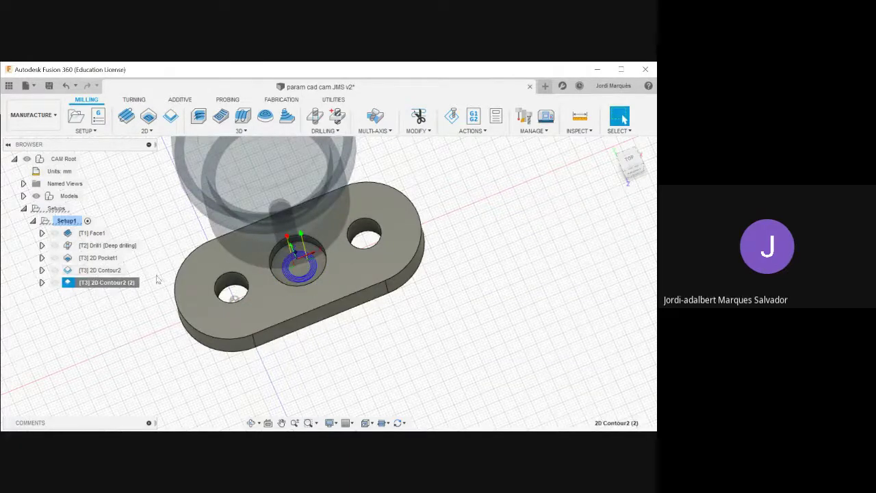
Examine the pocket contour's roughing toolpath and tool position from the side and from above, then clear the selection.
scroll(226, 282, "up", 3)
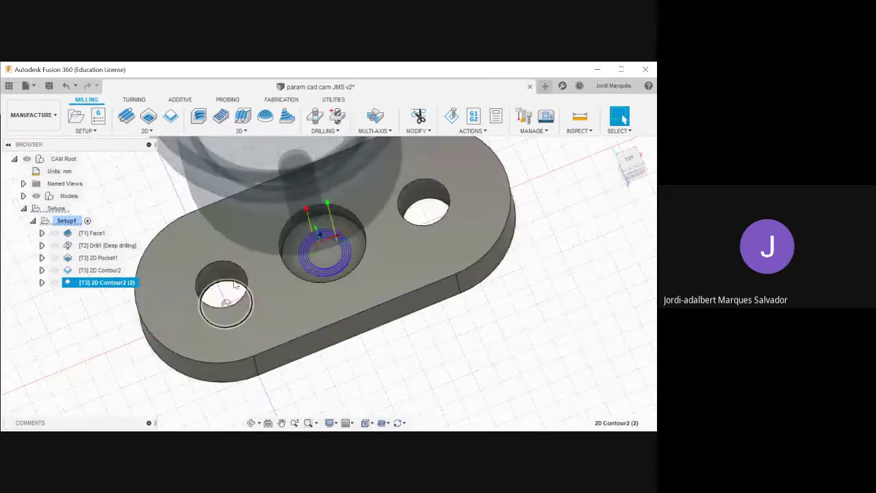
middle_click_drag(296, 225, 290, 162, "shift")
scroll(290, 185, "down", 5)
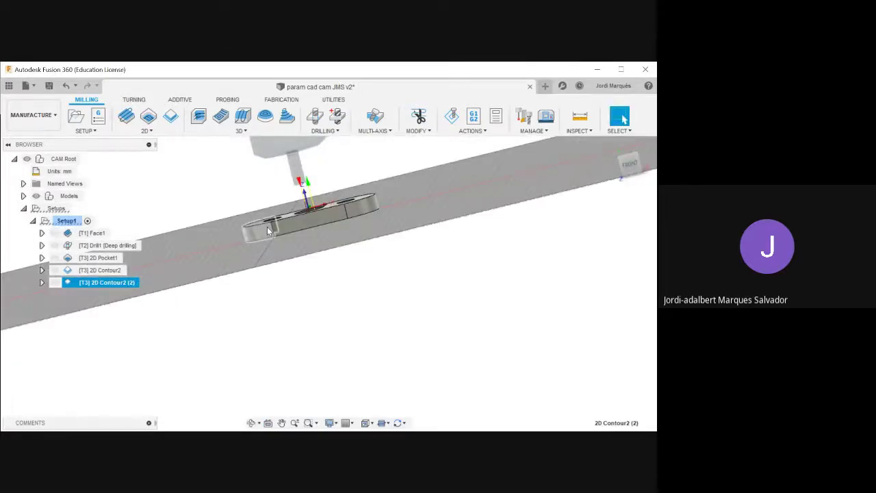
scroll(268, 226, "up", 5)
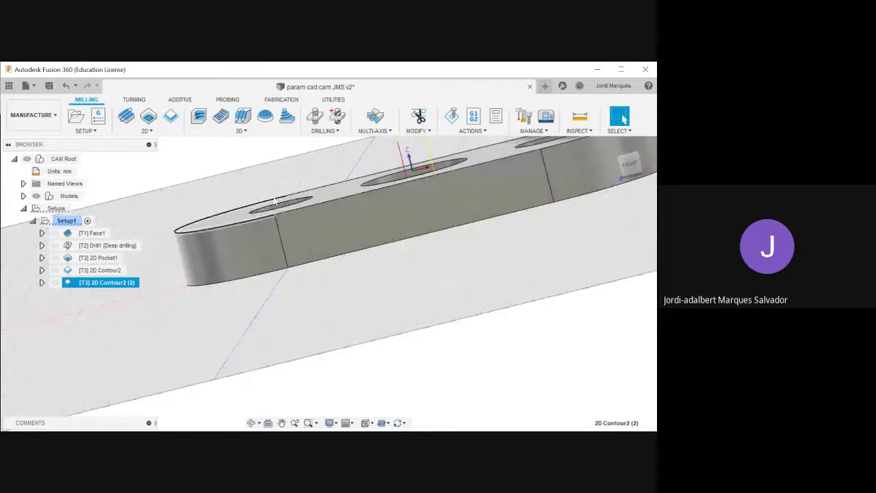
scroll(309, 298, "down", 5)
middle_click_drag(254, 226, 383, 307, "shift")
scroll(326, 260, "up", 5)
scroll(335, 255, "down", 3)
scroll(323, 263, "down", 4)
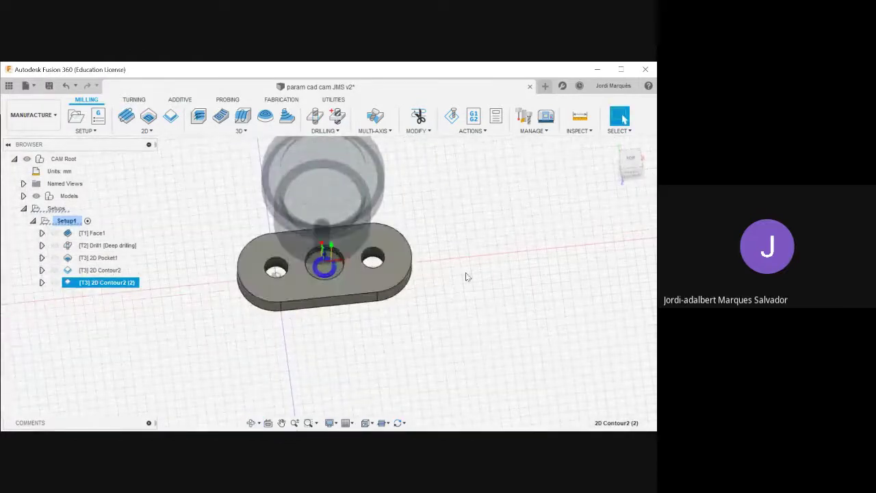
scroll(239, 297, "down", 3)
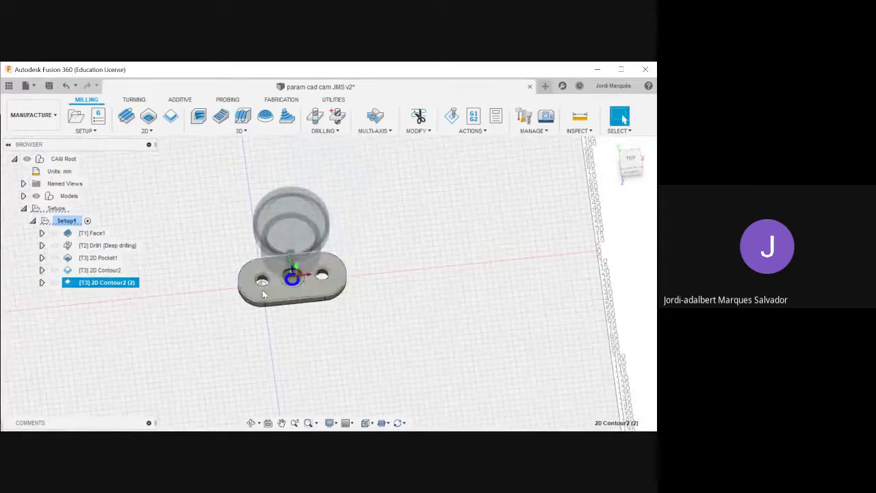
left_click(265, 295)
left_click(220, 299)
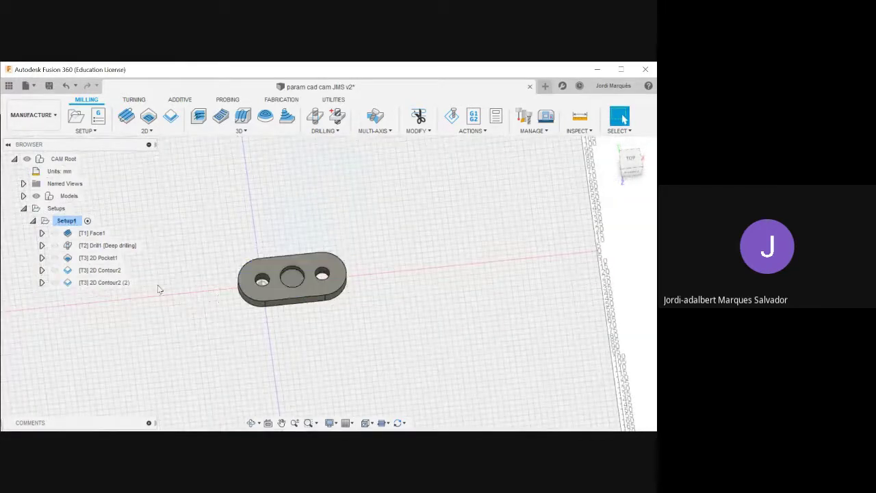
Create a 2D Adaptive Clearing operation with the 8 mm flat end mill and select the plate's upper outer edge as its geometry.
middle_click_drag(210, 290, 204, 302, "shift")
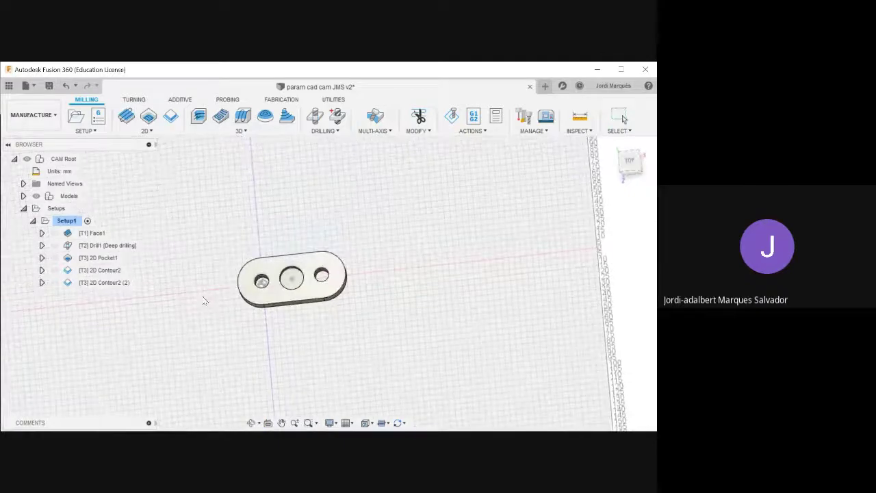
left_click(134, 134)
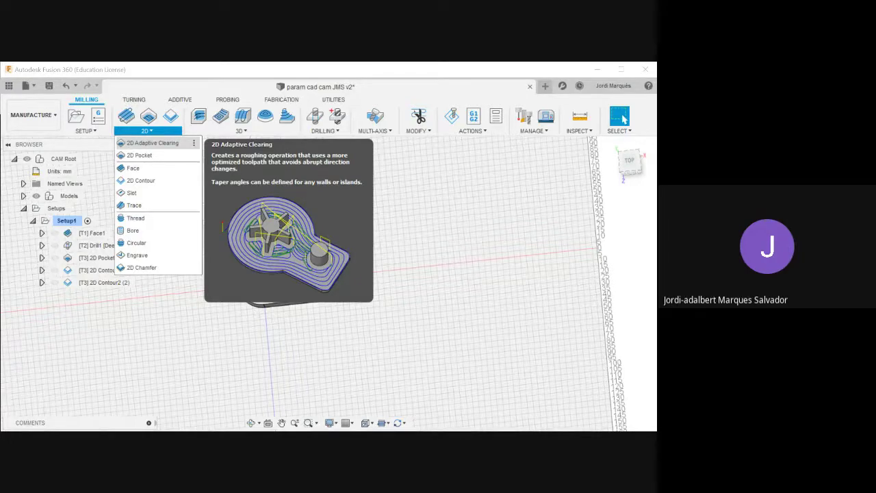
left_click(154, 143)
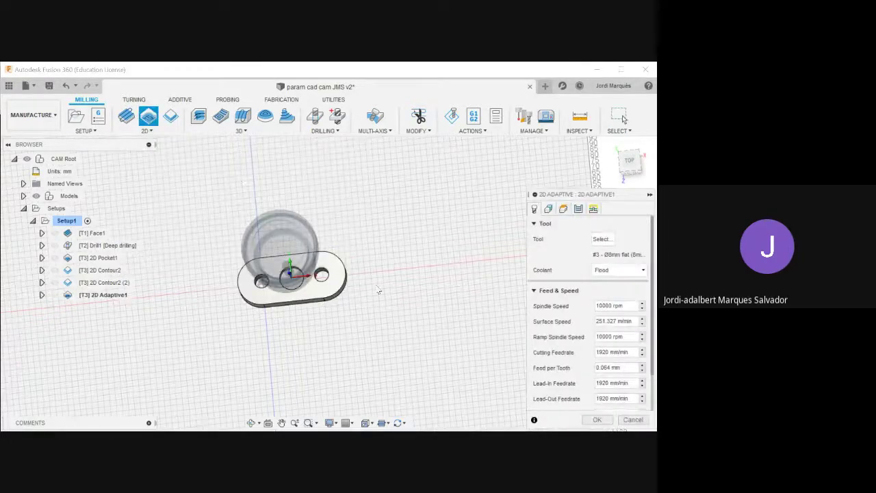
mouse_move(379, 289)
middle_mouse_down("shift")
mouse_move(385, 323)
mouse_move(375, 276)
middle_mouse_up("shift")
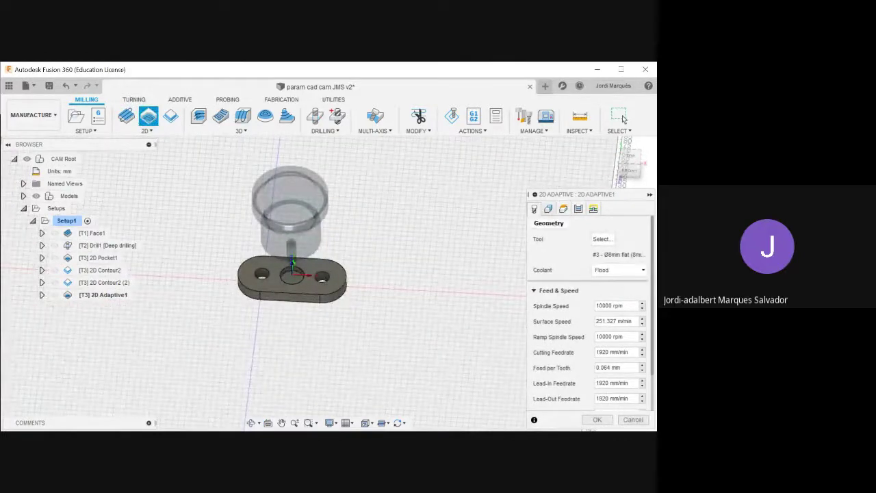
left_click(548, 209)
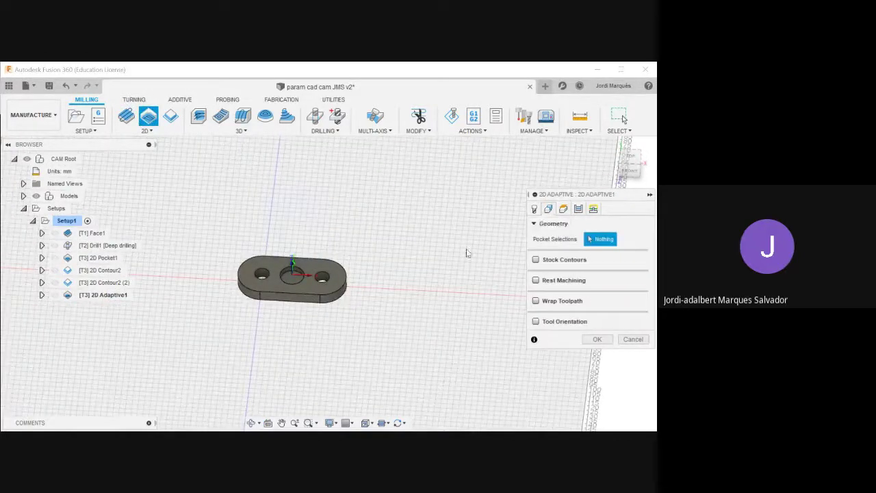
left_click(346, 274)
middle_click_drag(379, 269, 376, 300, "shift")
scroll(332, 267, "up", 5)
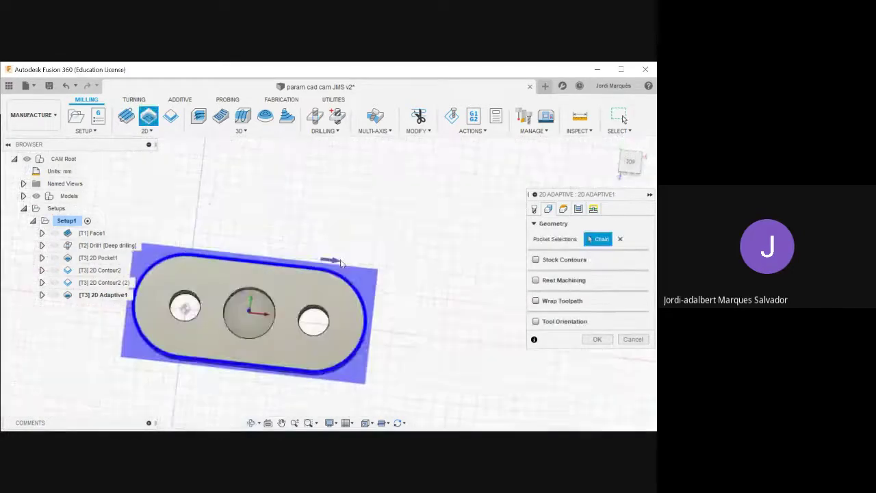
scroll(373, 274, "down", 8)
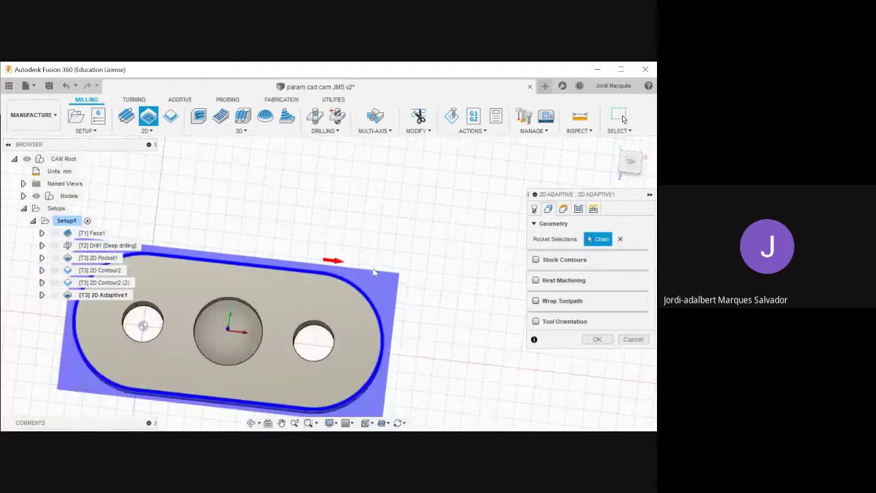
Set the adaptive clearing's bottom height from the model bottom with a -1 mm offset.
left_click(563, 209)
middle_click_drag(477, 267, 484, 229, "shift")
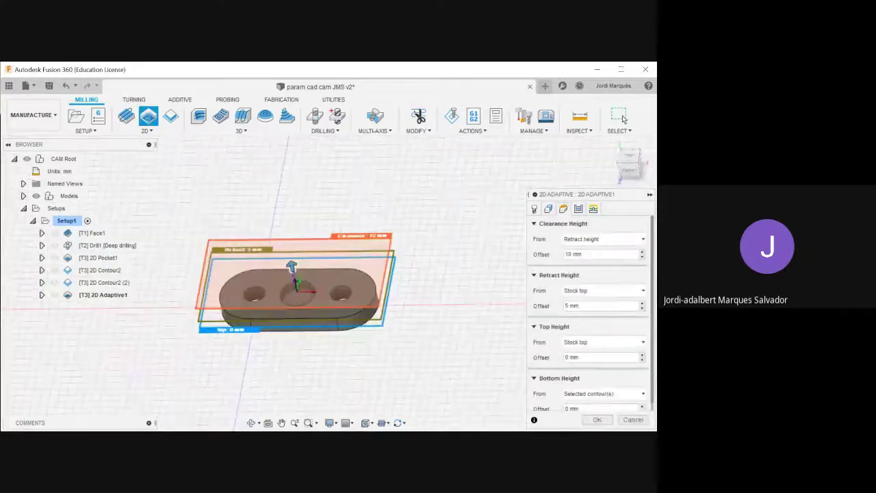
left_click_drag(653, 308, 653, 317)
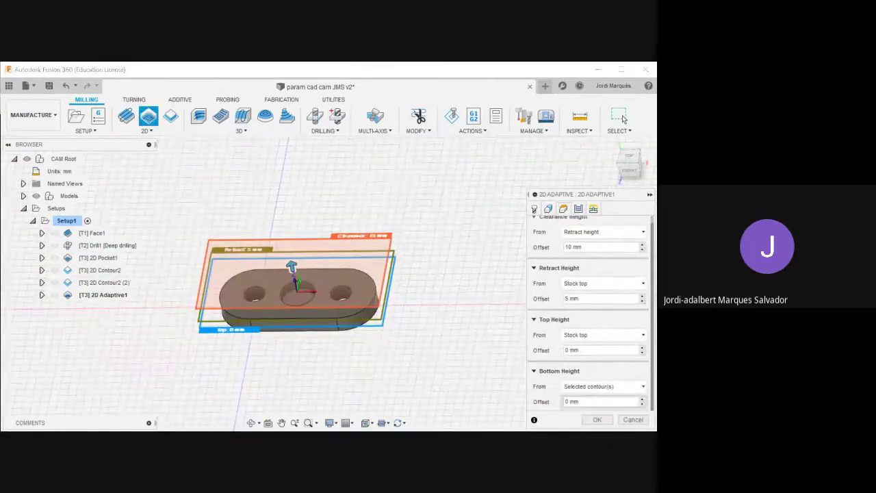
left_click(603, 387)
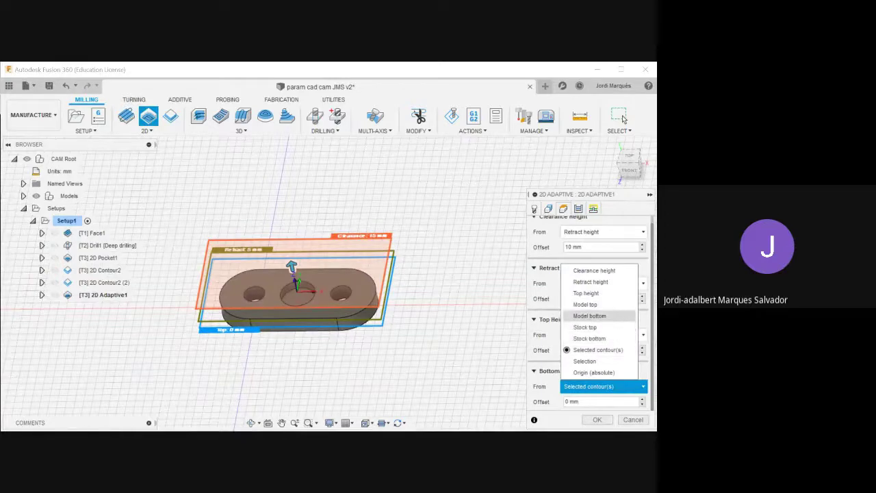
left_click(591, 316)
left_click_drag(581, 402, 560, 402)
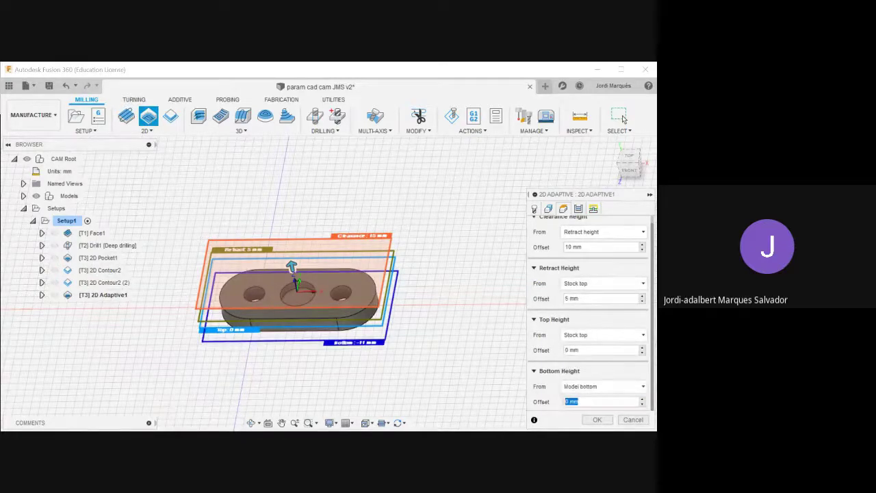
type("-1")
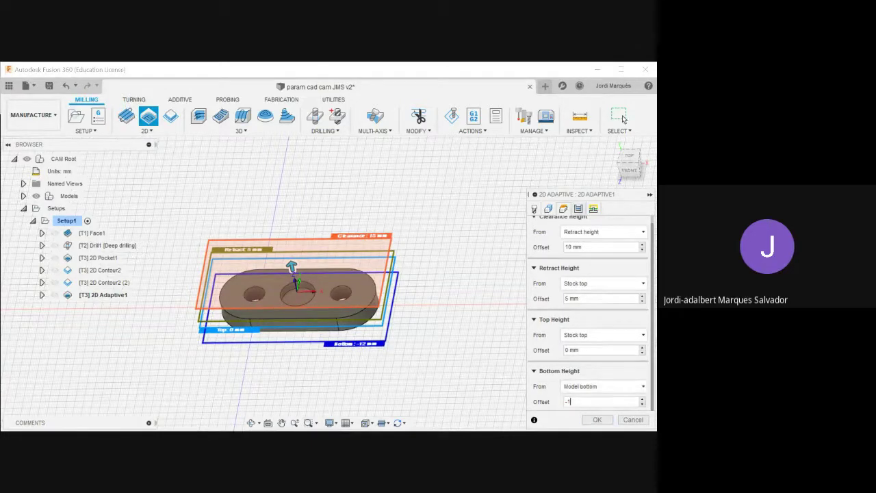
Set the adaptive clearing passes to a 0.001 mm tolerance and a 0.8 mm optimal load.
left_click(578, 208)
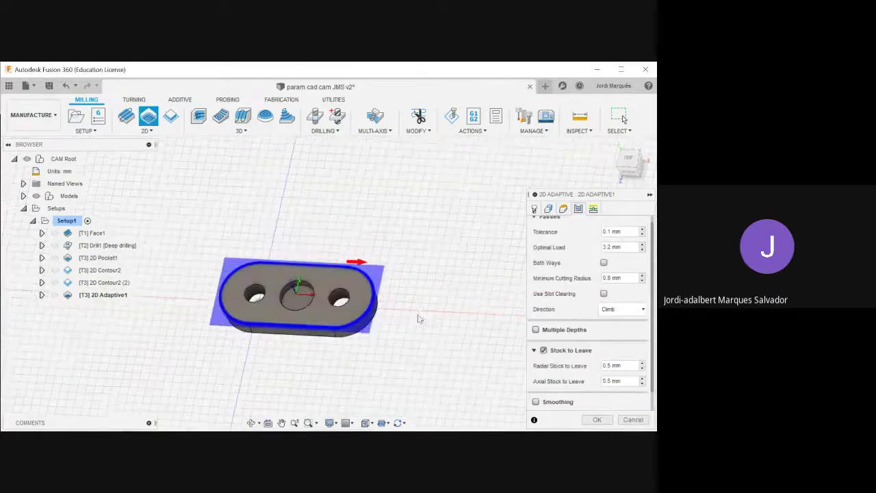
scroll(613, 240, "up", 1)
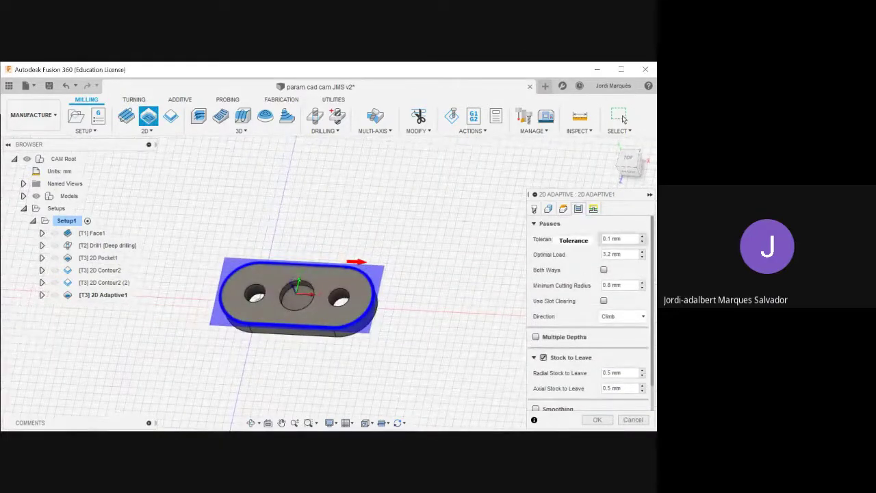
left_click(608, 239)
type("0")
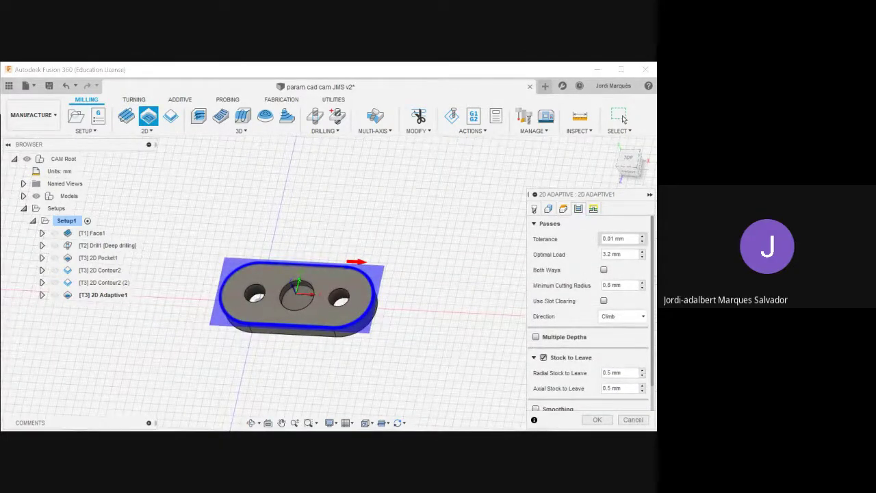
type("0")
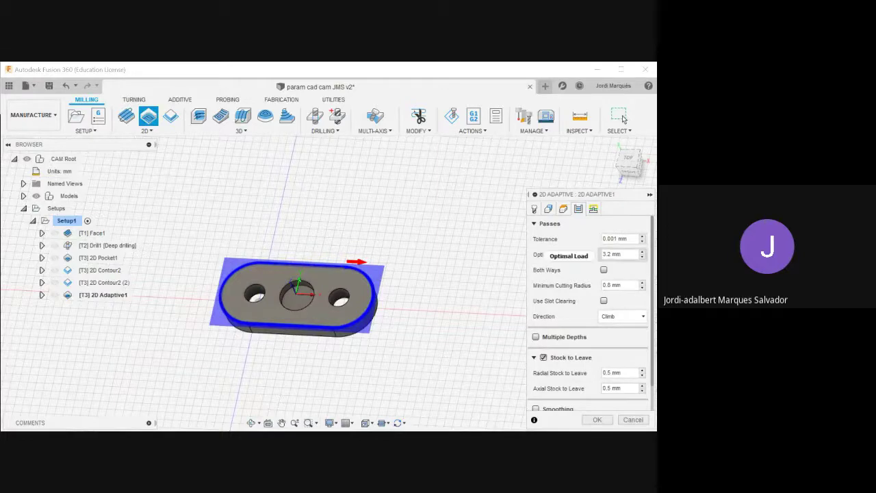
key("Tab")
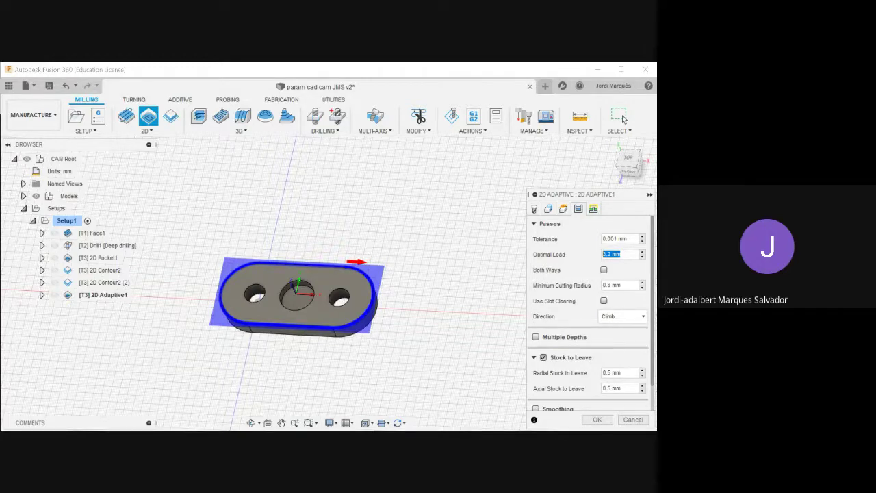
type("0,8")
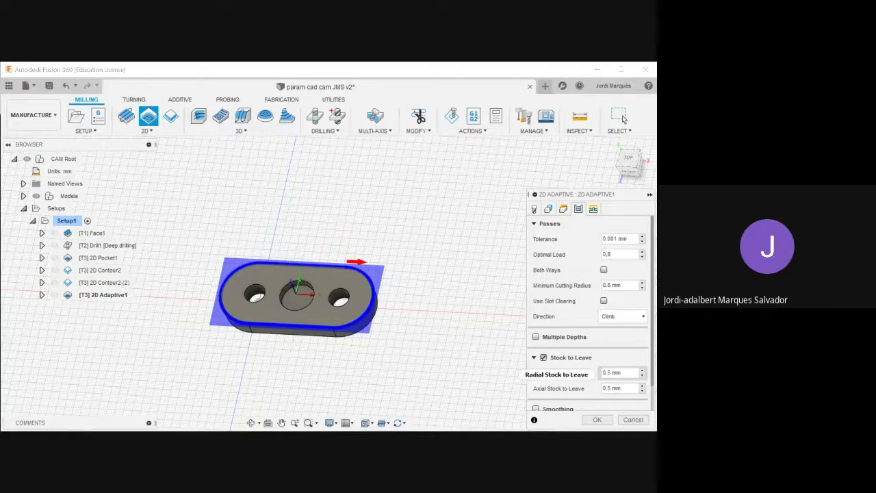
Set the adaptive clearing's axial stock to leave to 0 mm and generate its toolpath.
left_click_drag(623, 388, 594, 389)
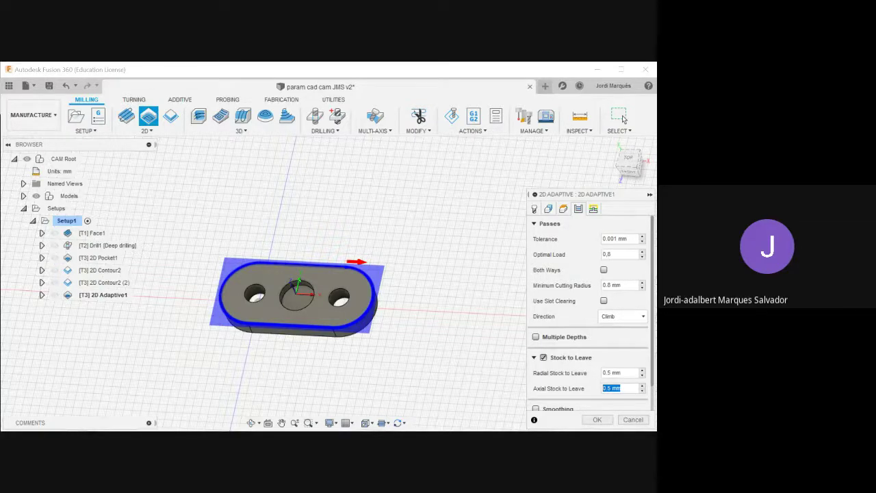
type("0")
left_click(594, 209)
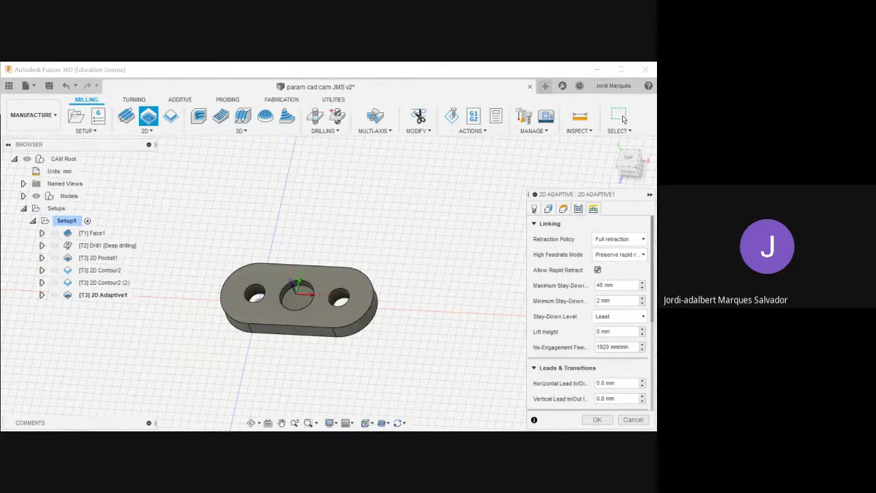
left_click(602, 419)
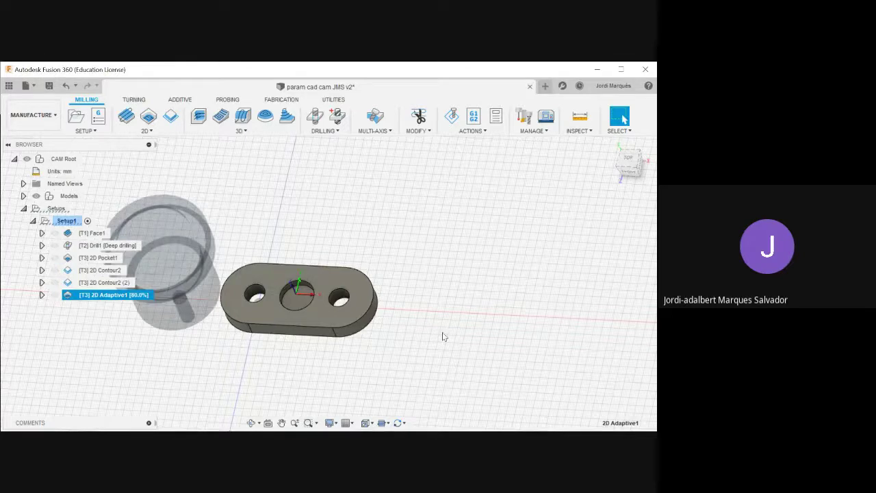
middle_click_drag(444, 335, 453, 301, "shift")
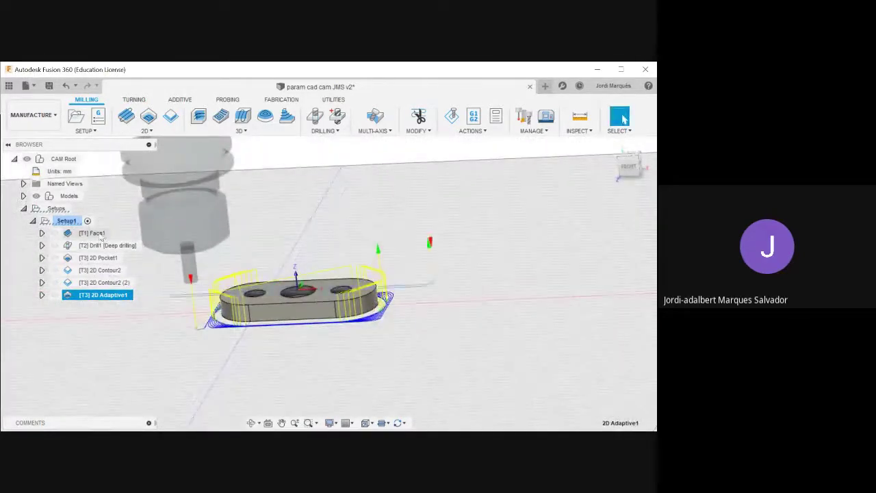
Duplicate the 2D Contour2 (2) operation and place the copy after 2D Adaptive1.
left_click(119, 283)
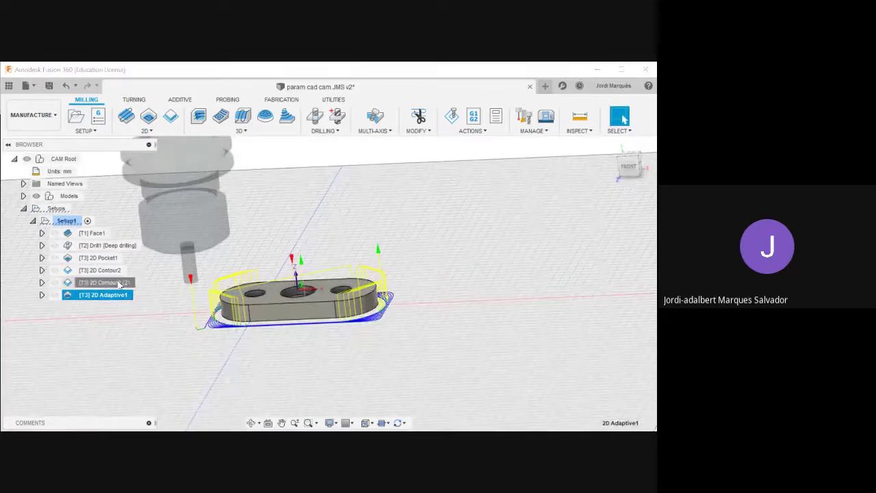
right_click(119, 285)
left_click(154, 277)
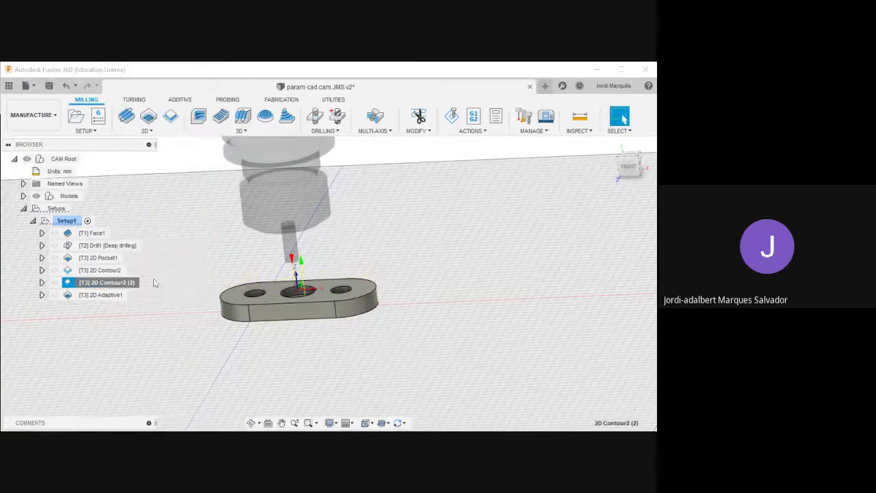
left_click_drag(118, 295, 100, 313)
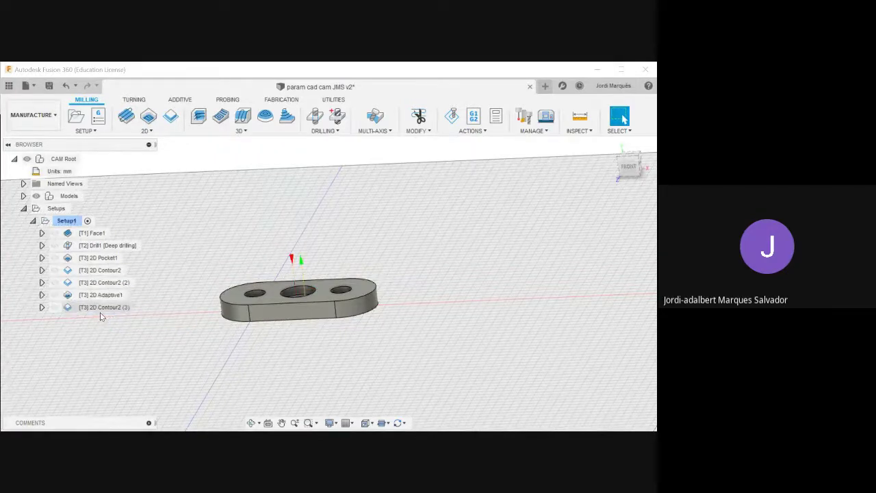
Edit the duplicated contour and replace its geometry with the plate's lower outer edge.
right_click(103, 306)
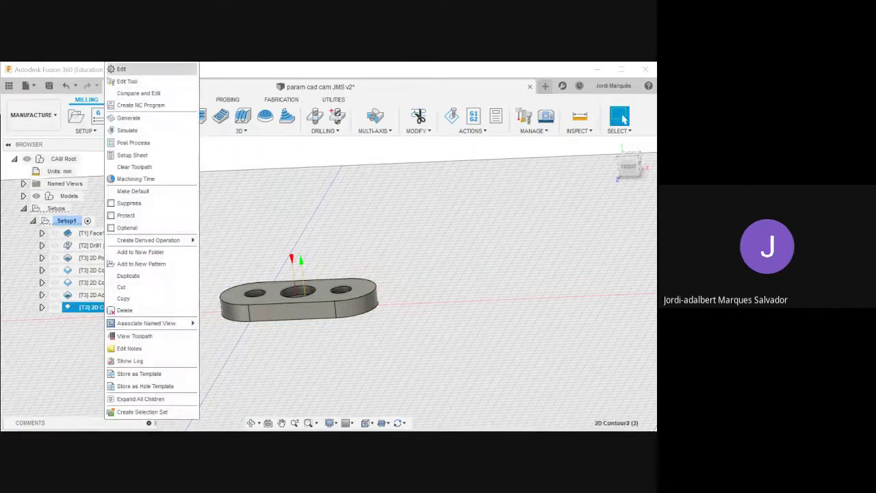
left_click(119, 70)
left_click(548, 209)
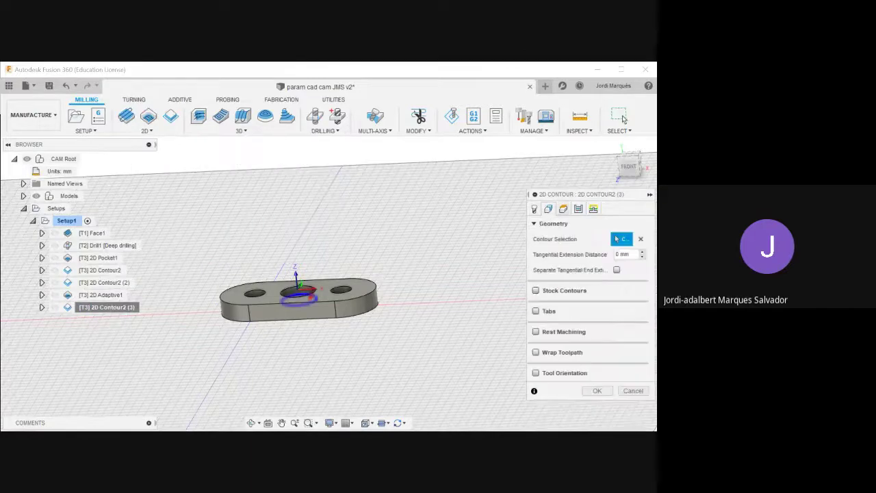
left_click(641, 238)
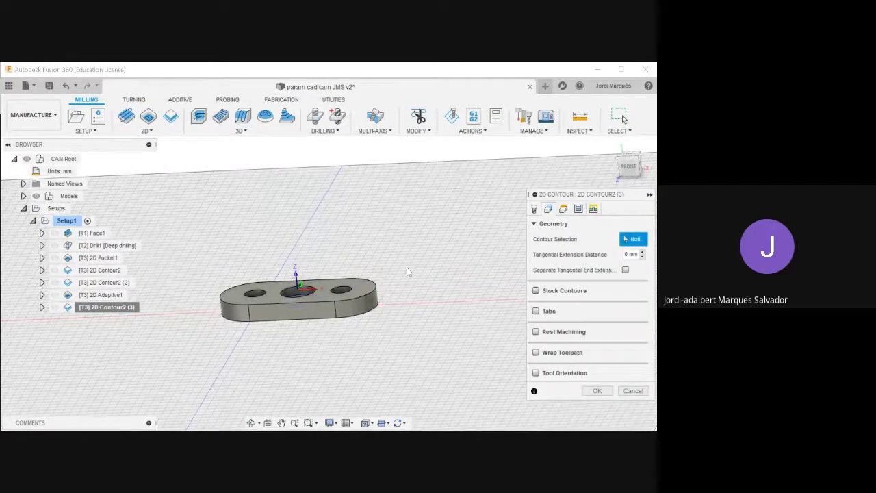
left_click(325, 322)
Set the contour's bottom height from the plate's selected lower edge with a -0.4 mm offset and generate the toolpath.
left_click(563, 209)
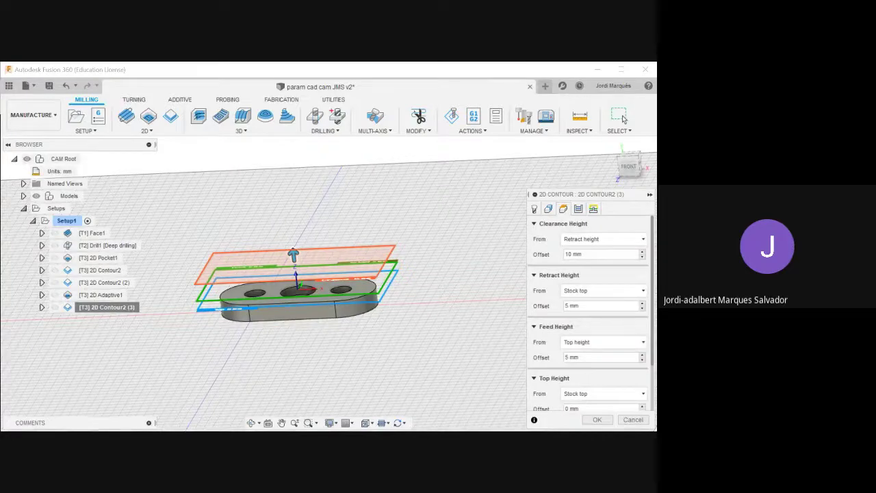
left_click_drag(652, 335, 652, 381)
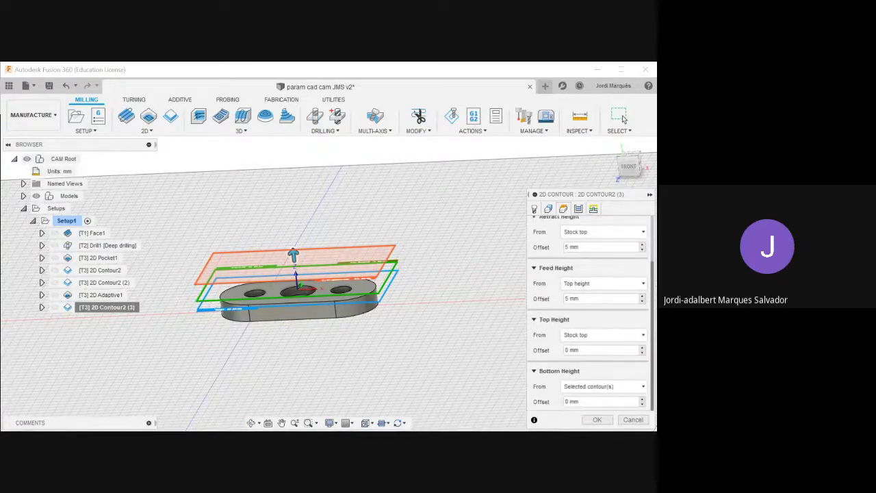
left_click(602, 387)
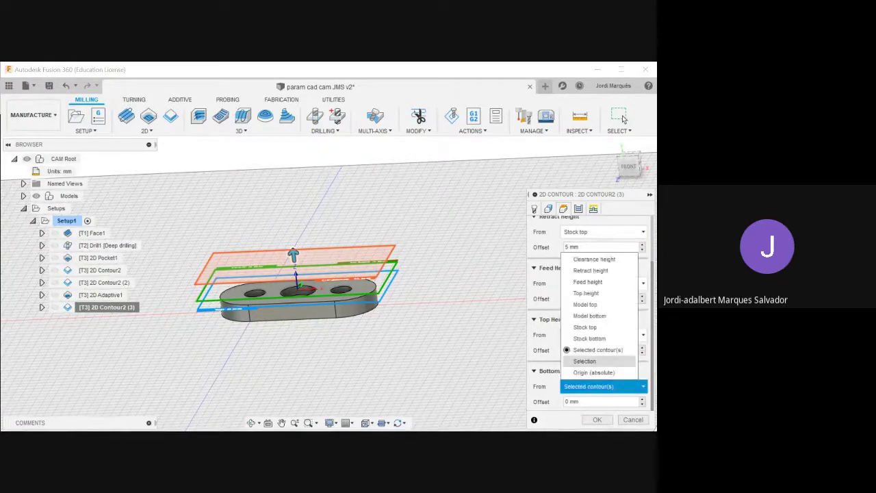
left_click(585, 360)
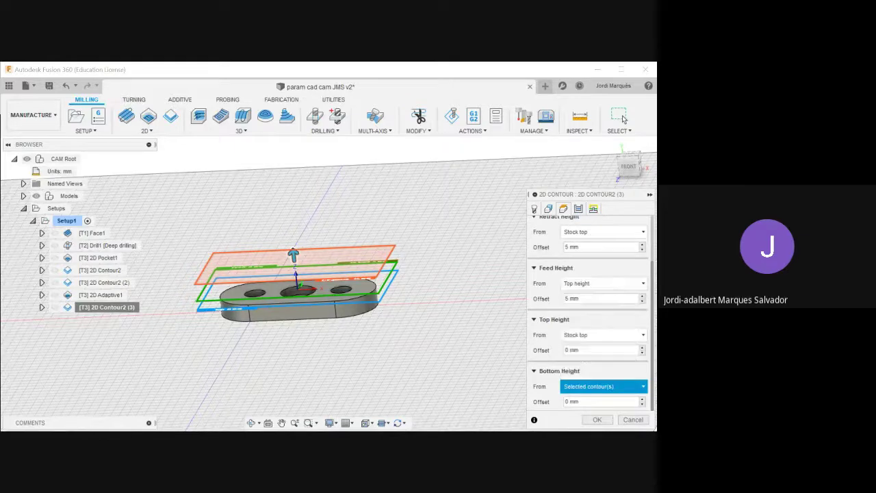
left_click(315, 322)
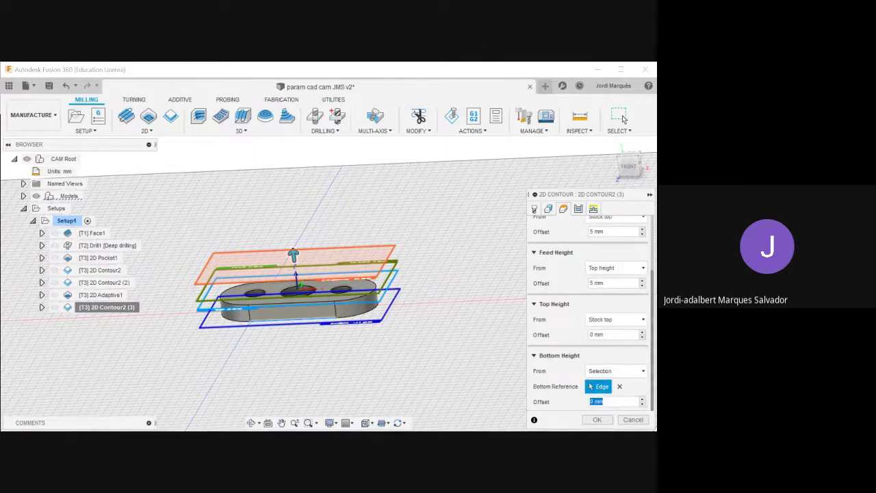
key("BackSpace")
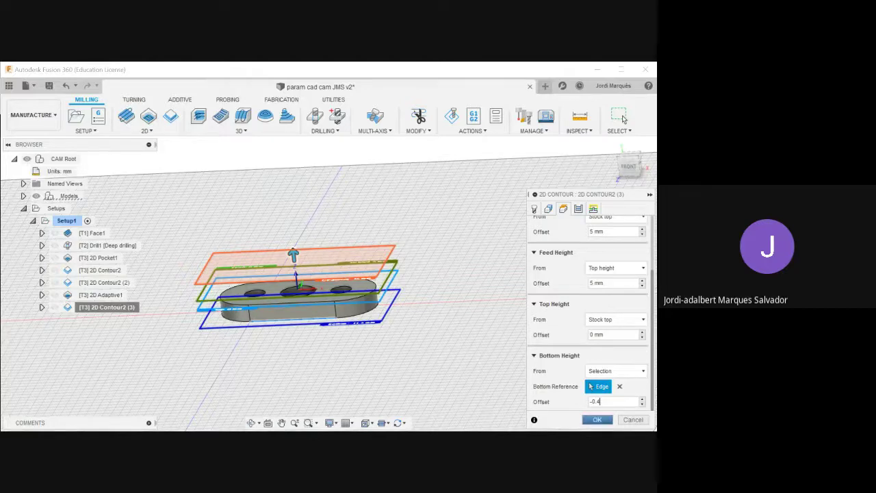
left_click(597, 419)
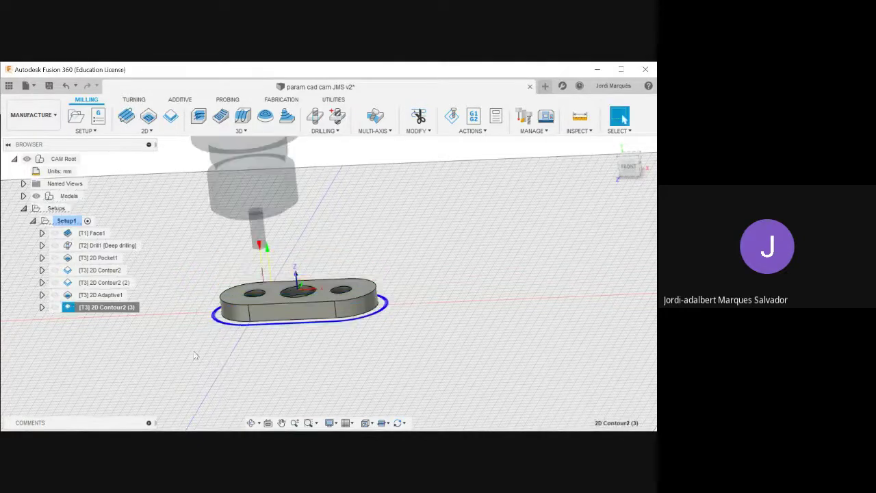
Set the outer contour's roughing passes to 1 stepover and regenerate its toolpath.
scroll(258, 346, "up", 5)
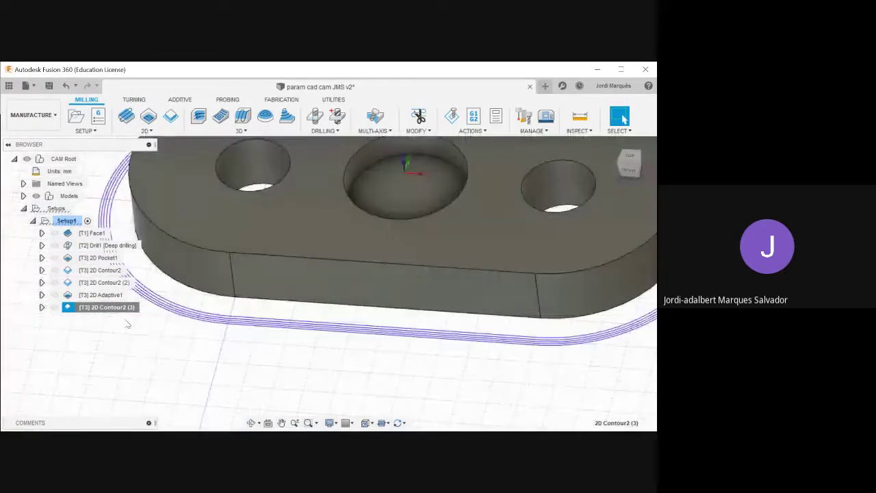
right_click(120, 312)
left_click(137, 69)
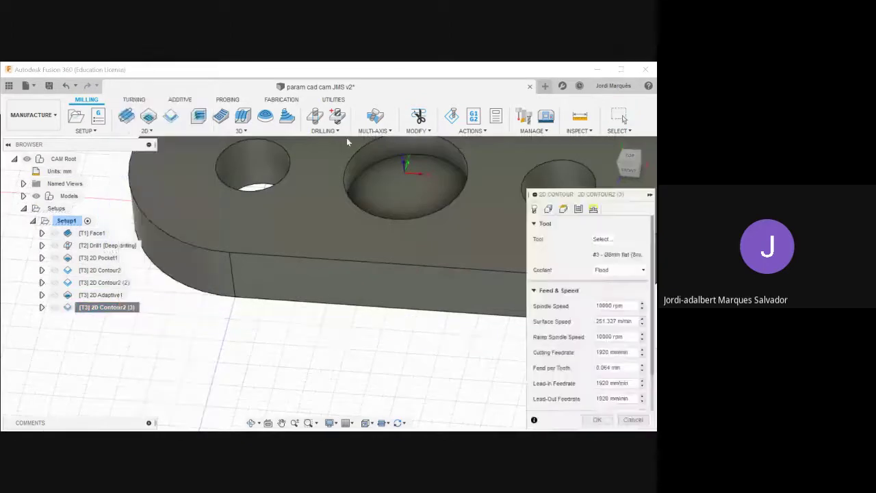
left_click(564, 208)
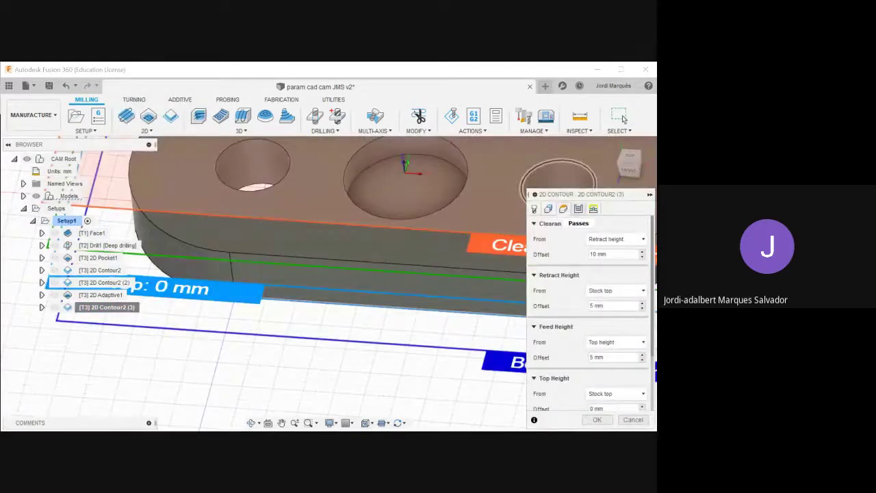
left_click(579, 209)
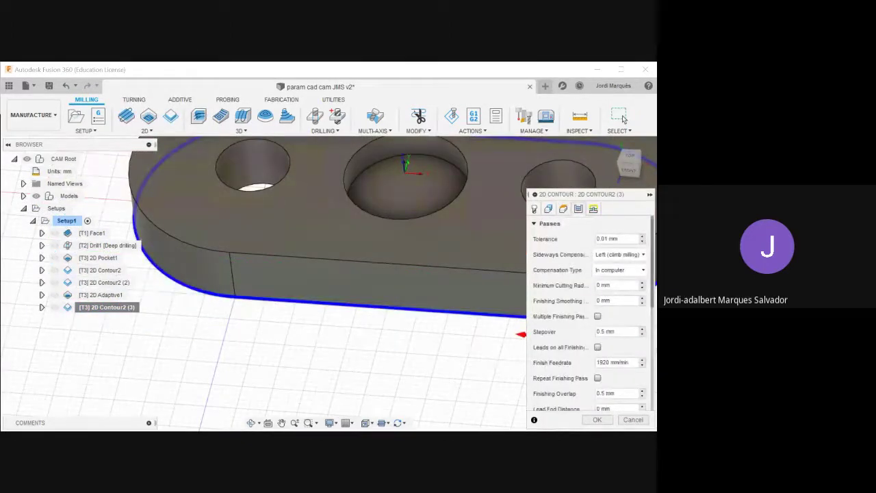
scroll(591, 313, "down", 3)
scroll(590, 314, "down", 2)
double_click(600, 339)
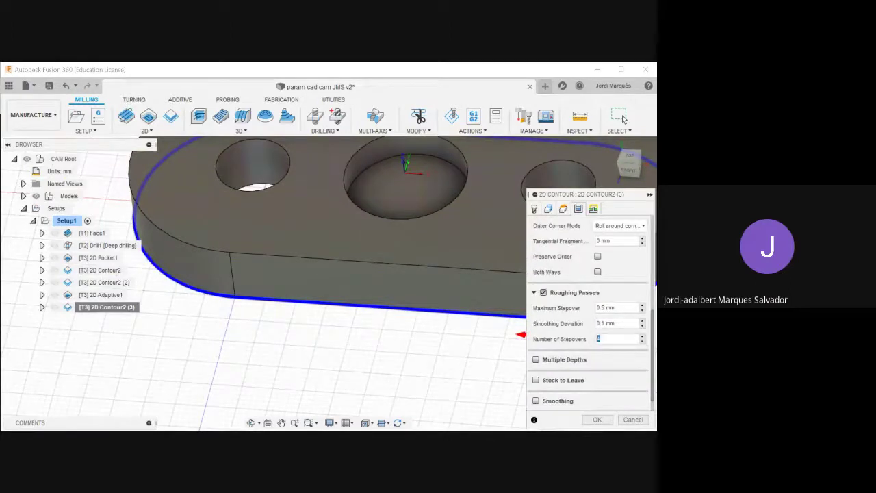
type("1")
left_click(598, 420)
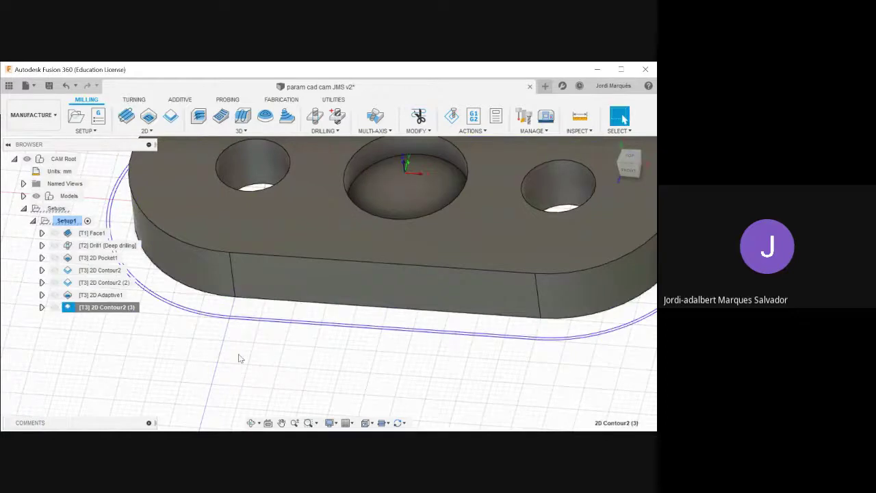
Select every operation from Face1 through 2D Contour2 (3) and run their simulation.
scroll(243, 355, "down", 5)
left_click(95, 234)
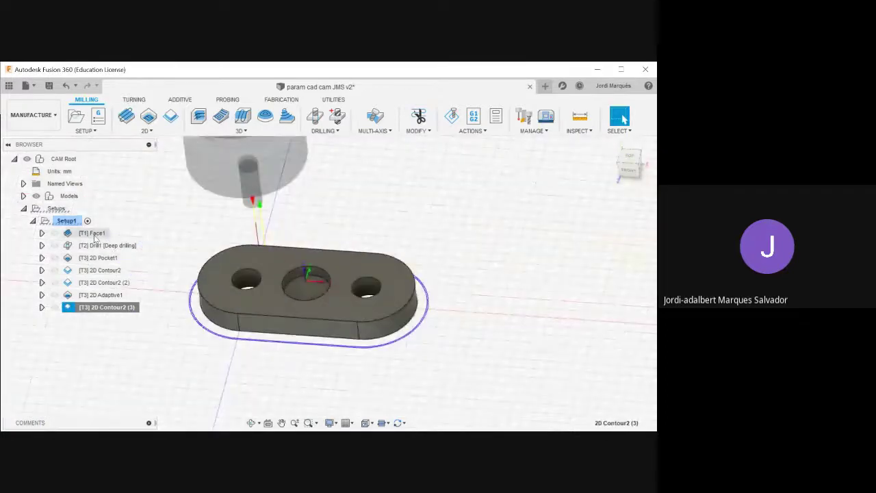
left_click(106, 307, "shift")
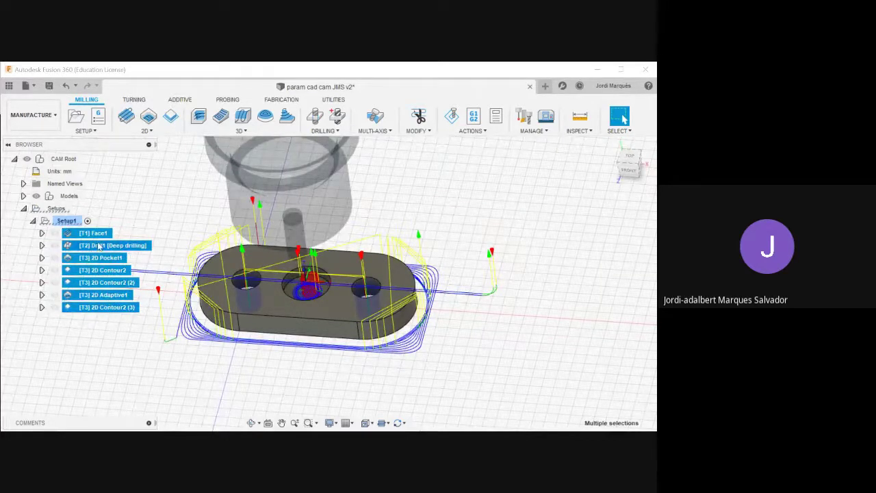
left_click(452, 116)
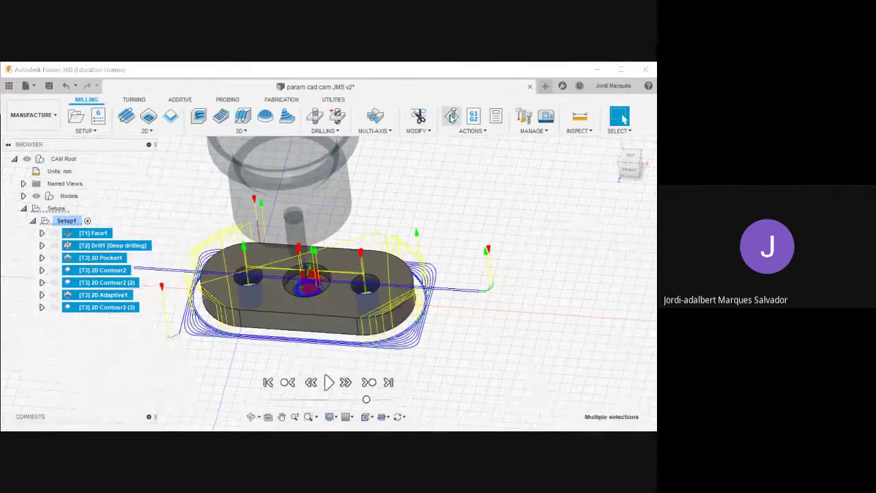
left_click(328, 382)
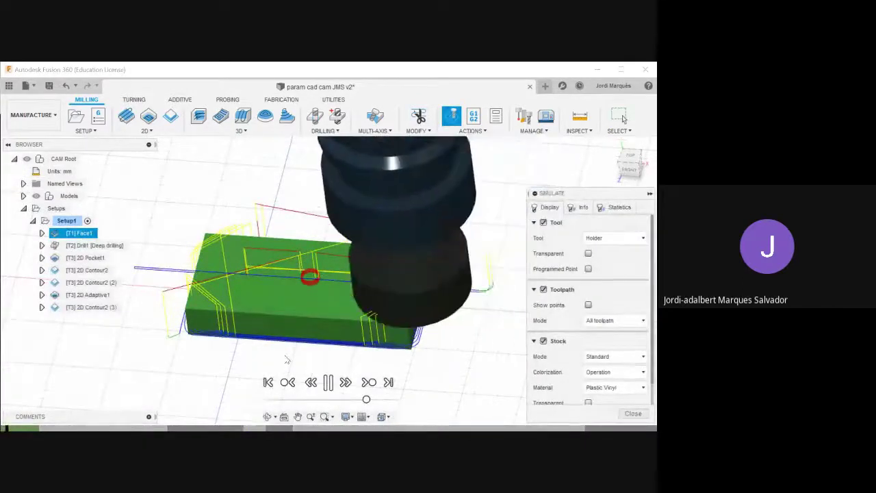
Slow the simulation playback, examine the outer profile's adaptive clearing up close, and pause it partway through.
scroll(197, 354, "down", 3)
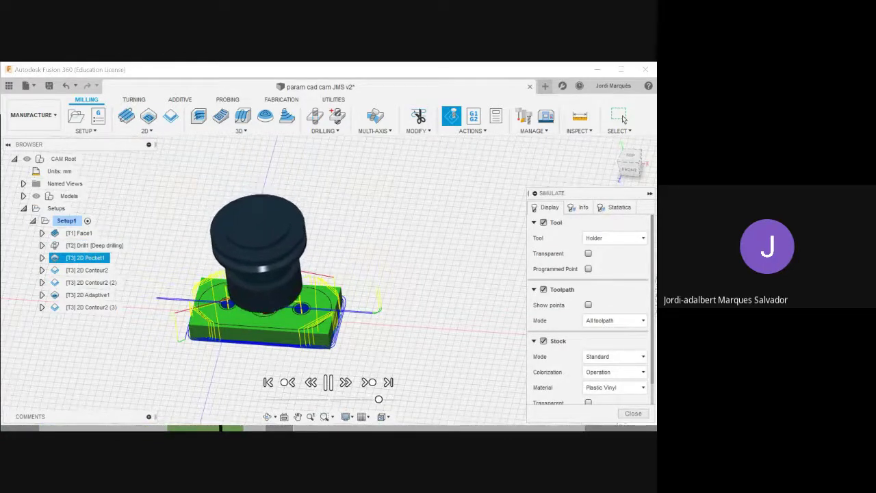
left_click_drag(379, 399, 359, 407)
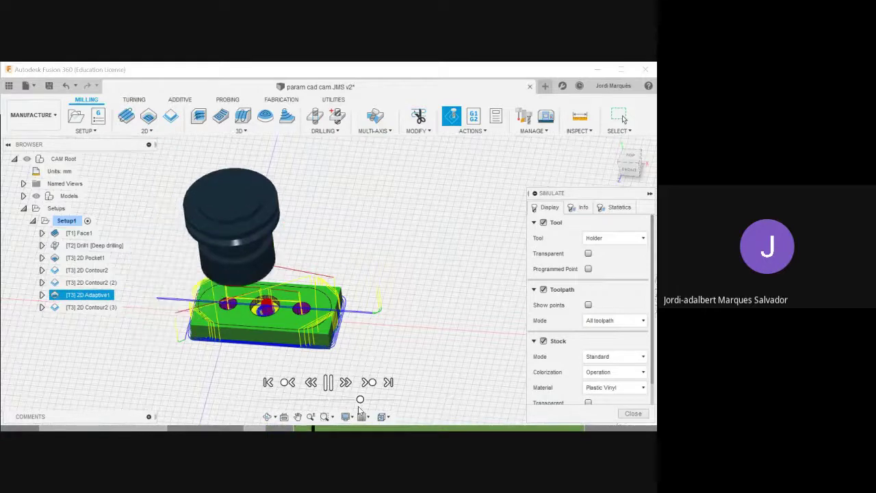
scroll(326, 327, "up", 6)
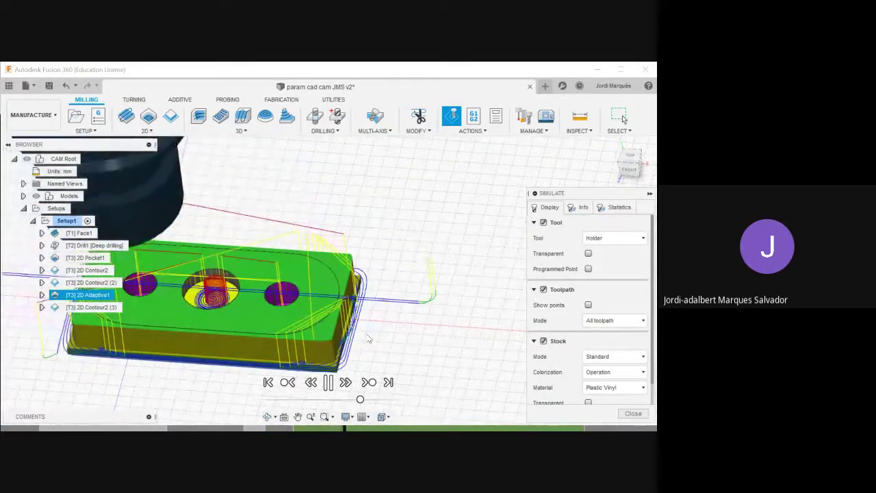
scroll(368, 340, "down", 3)
mouse_move(401, 332)
middle_mouse_down("shift")
mouse_move(384, 313)
mouse_move(409, 318)
middle_mouse_up("shift")
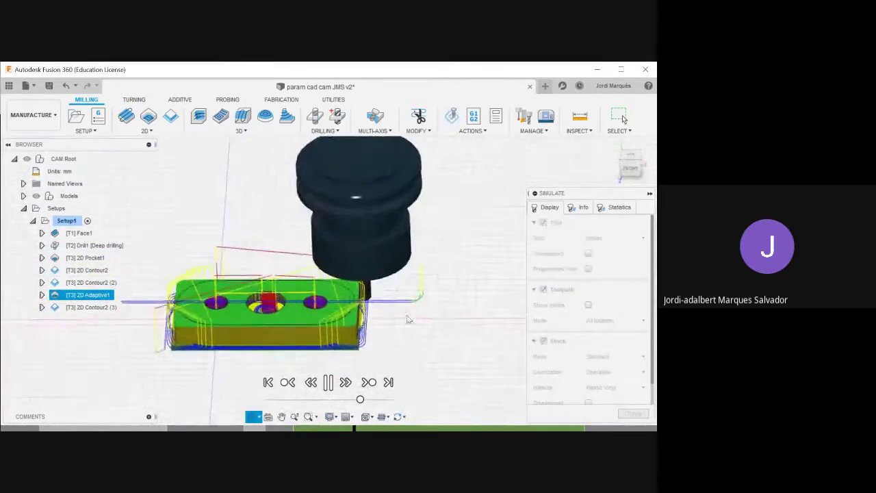
scroll(344, 296, "up", 4)
scroll(368, 299, "down", 3)
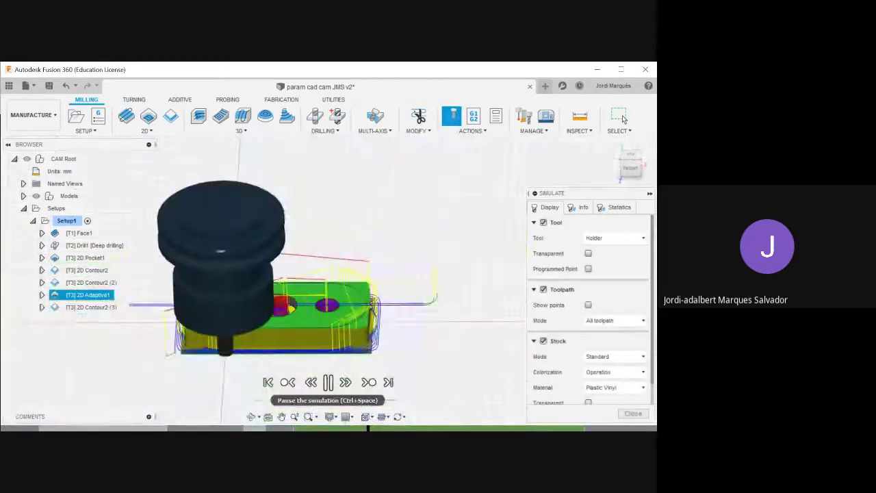
left_click(328, 382)
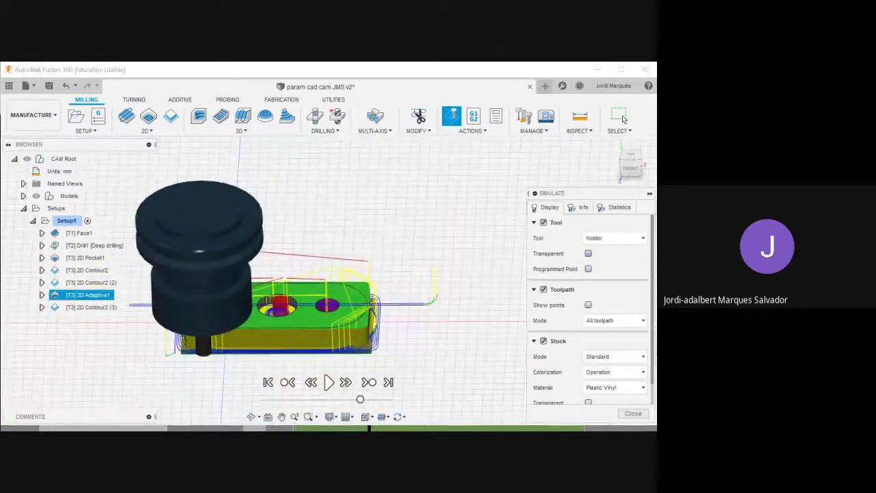
Display only the tool's flute in the simulation and view the partly cleared stock from above.
left_click(615, 238)
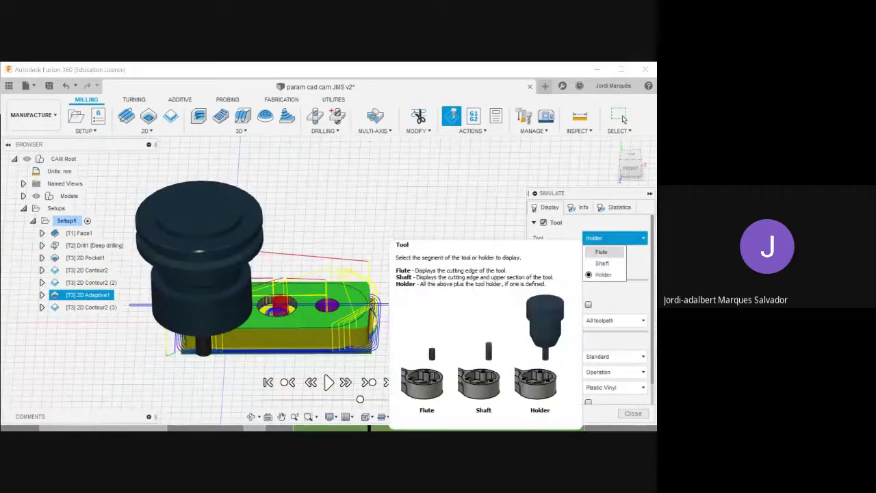
left_click(599, 251)
middle_click_drag(503, 302, 507, 346, "shift")
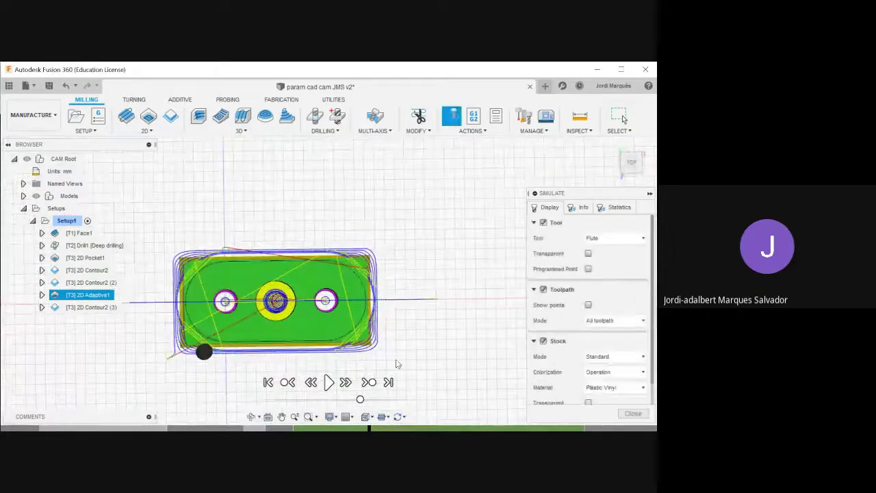
Resume the simulation, examine the adaptive clearing at the plate's corners and rounded ends up close, and pause it.
scroll(222, 364, "up", 2)
scroll(222, 363, "up", 5)
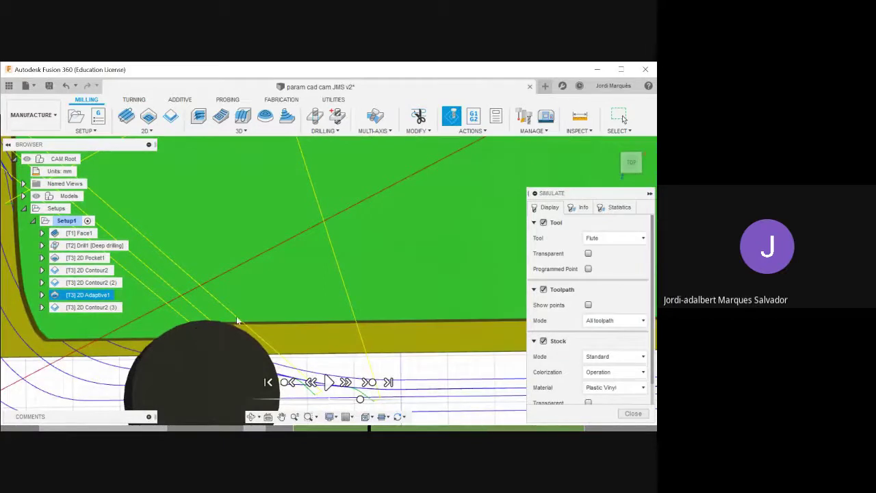
left_click(330, 384)
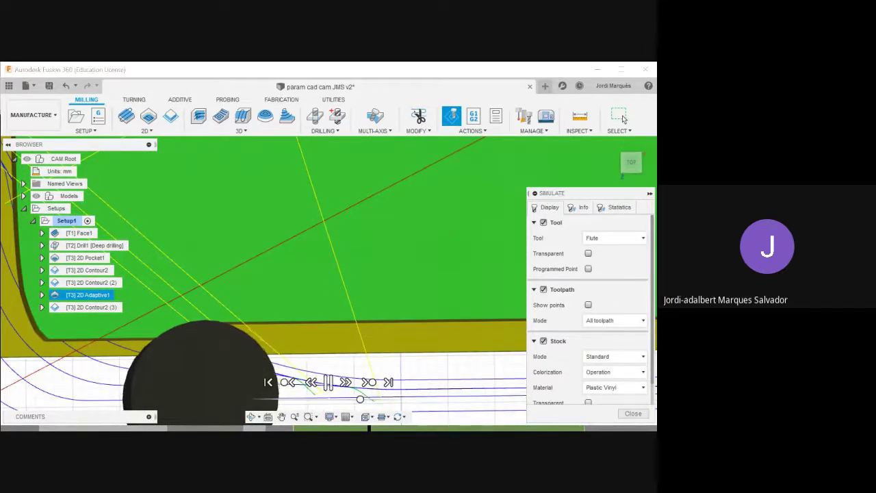
scroll(293, 322, "down", 4)
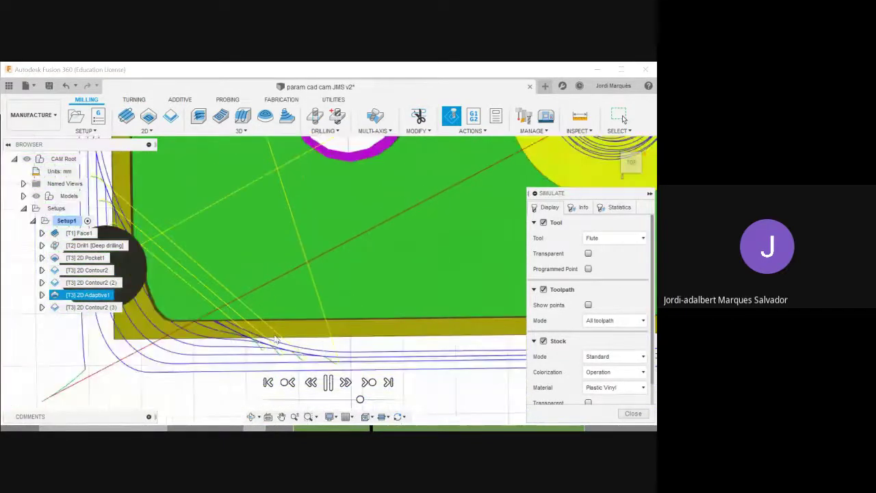
scroll(166, 217, "up", 3)
scroll(189, 299, "down", 6)
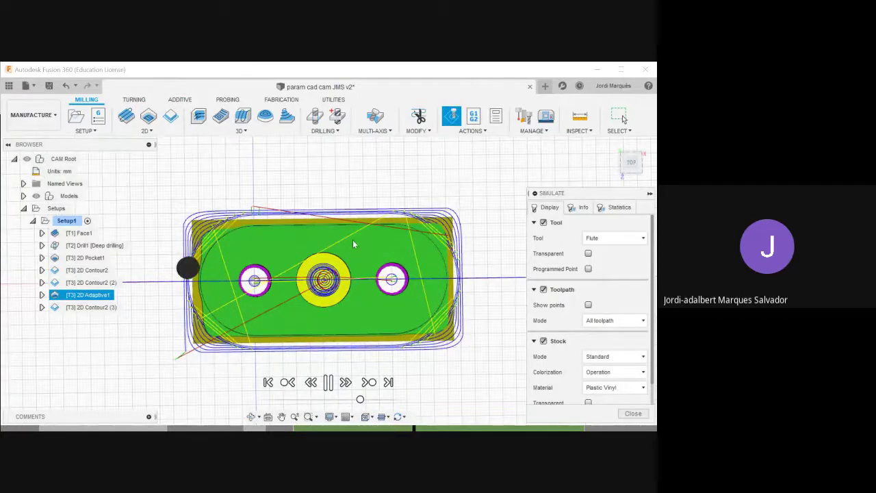
scroll(202, 263, "up", 5)
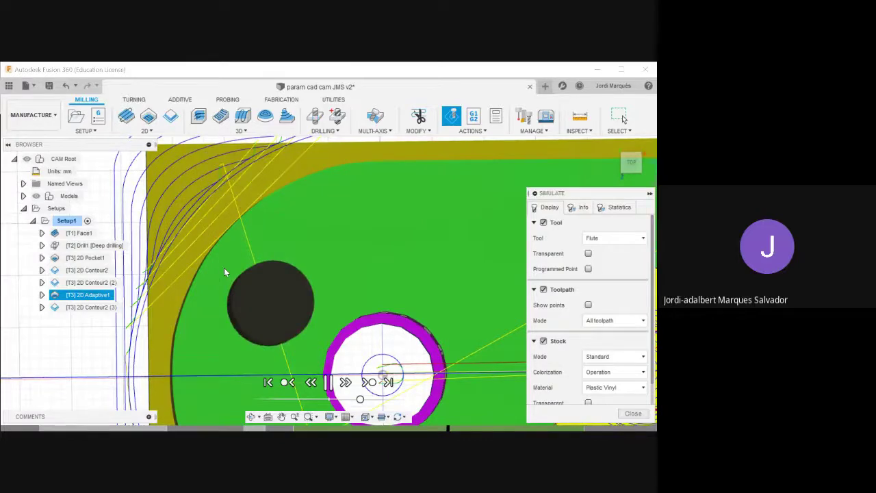
scroll(224, 268, "down", 5)
scroll(200, 258, "up", 6)
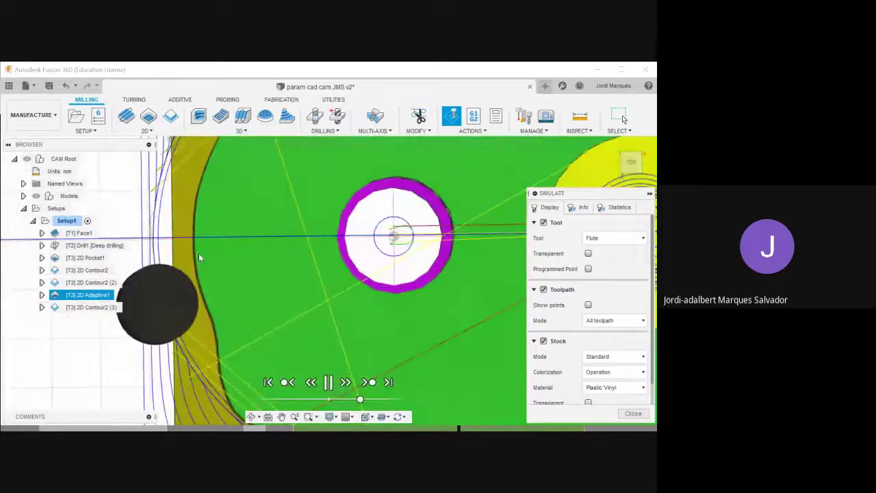
scroll(206, 267, "down", 6)
middle_click_drag(274, 322, 327, 330, "shift")
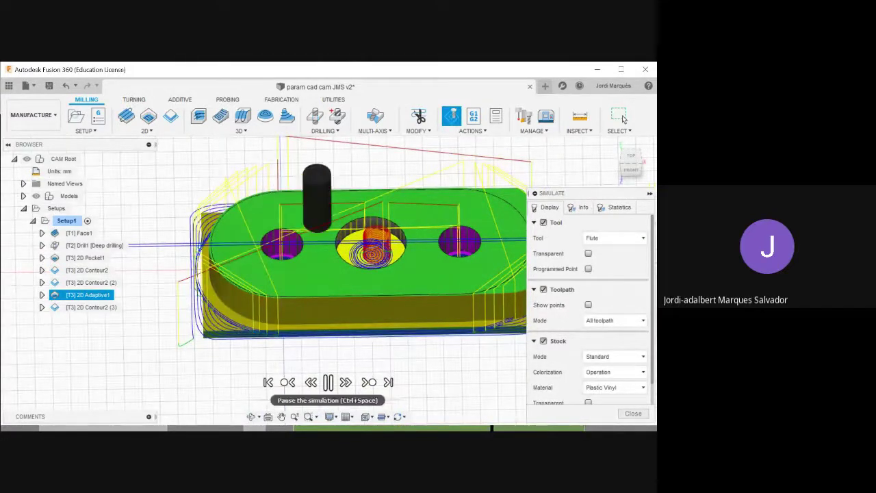
left_click(329, 383)
Inspect the partly cleared stock from the front and run the simulation on through the outer finishing contour.
scroll(193, 319, "down", 3)
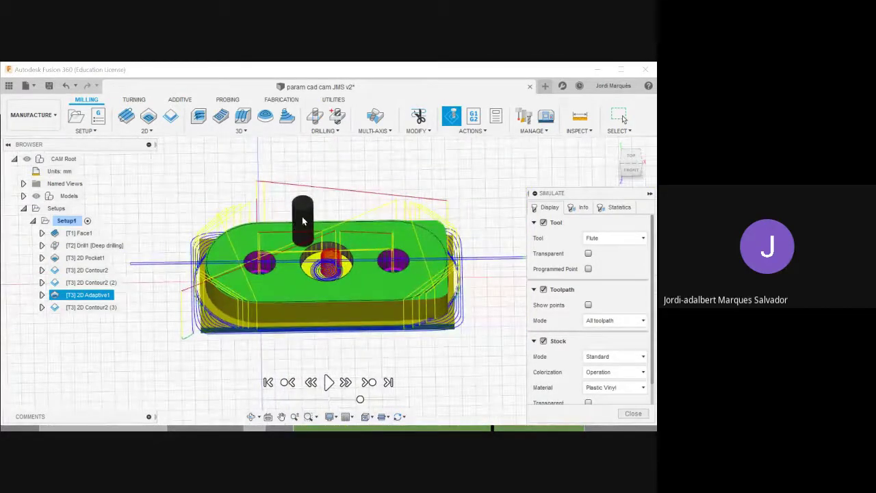
middle_click_drag(293, 253, 238, 271, "shift")
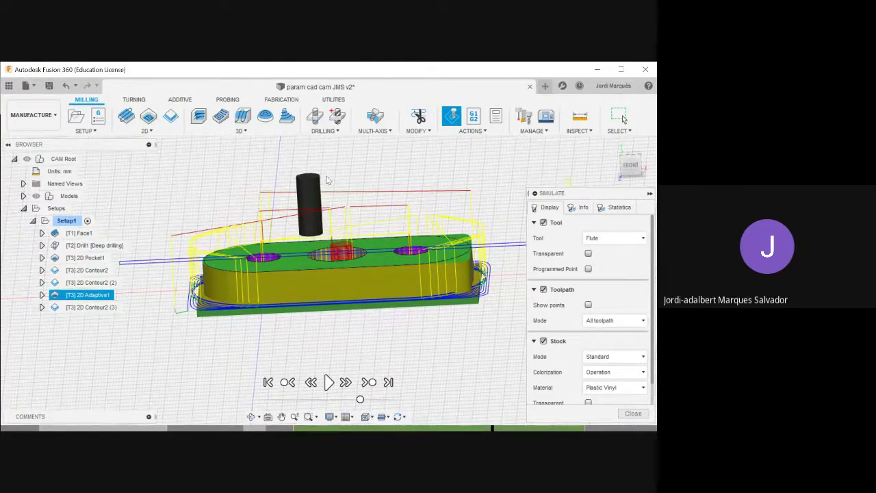
middle_click_drag(316, 192, 321, 199, "shift")
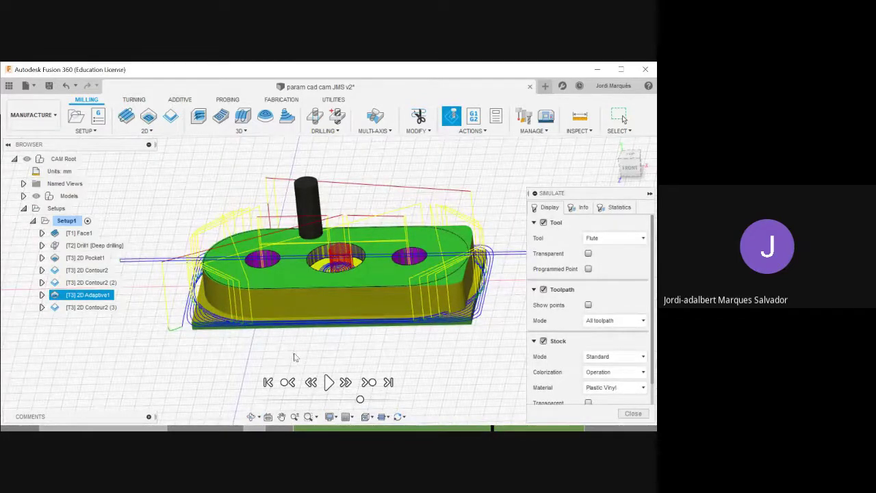
left_click(329, 382)
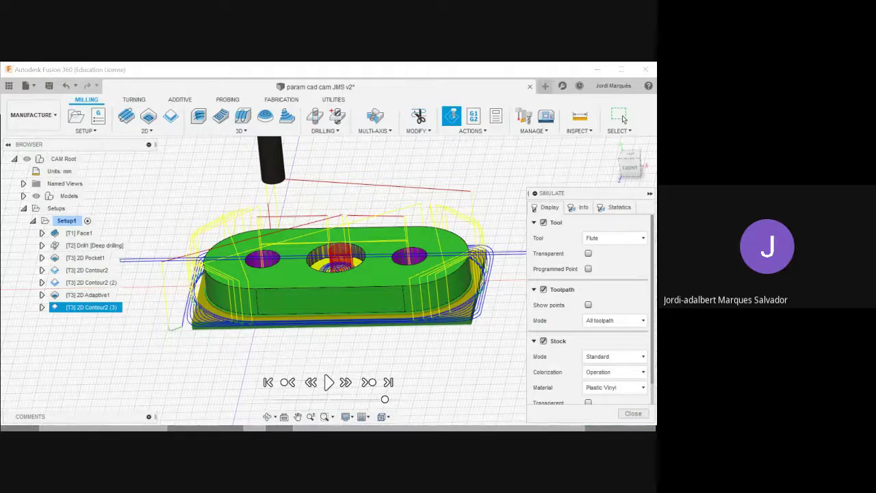
Examine the finished outer wall and the stock left around the plate's base, up close and from several angles.
scroll(366, 326, "down", 3)
mouse_move(399, 325)
middle_mouse_down("shift")
mouse_move(397, 348)
mouse_move(397, 319)
middle_mouse_up("shift")
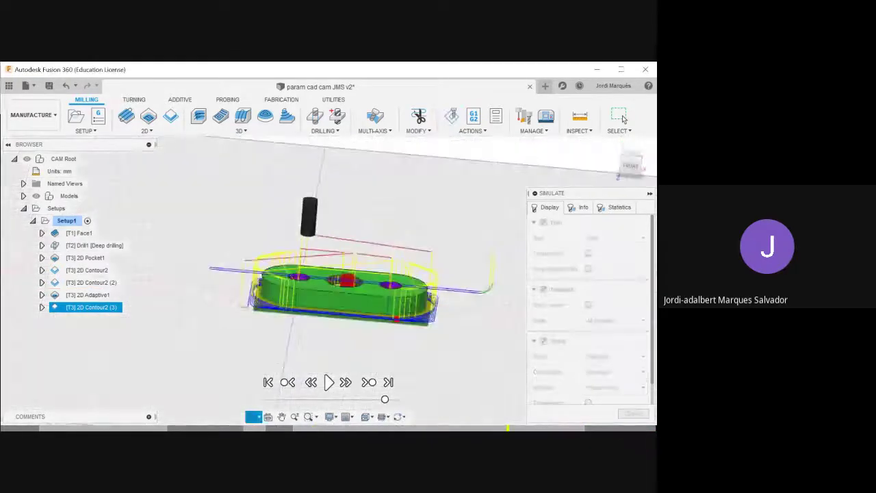
scroll(210, 315, "up", 6)
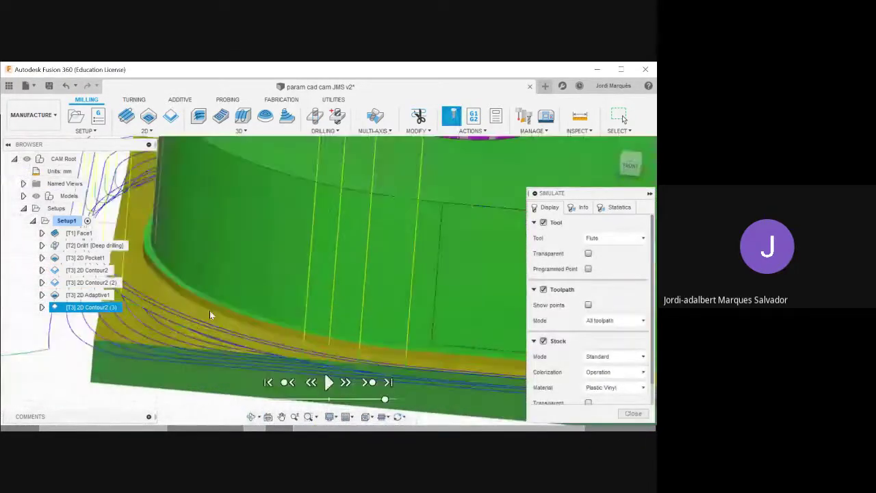
scroll(210, 309, "up", 3)
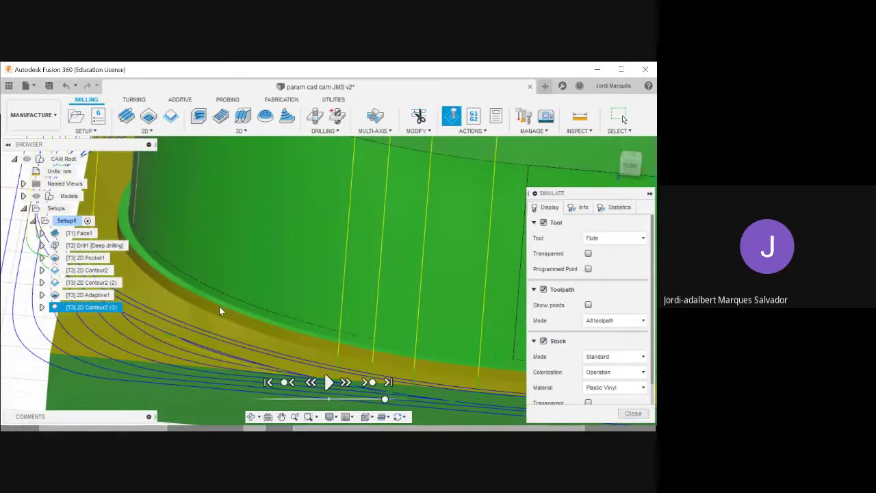
scroll(220, 310, "down", 10)
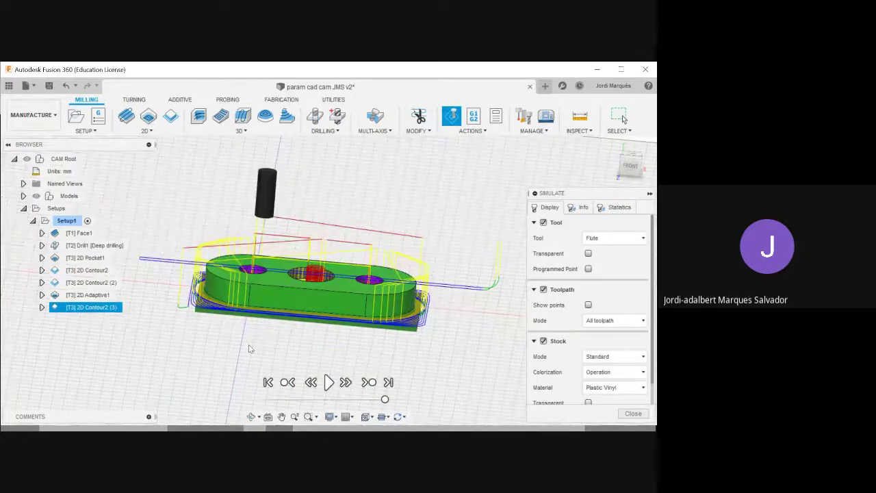
middle_click_drag(248, 349, 219, 354, "shift")
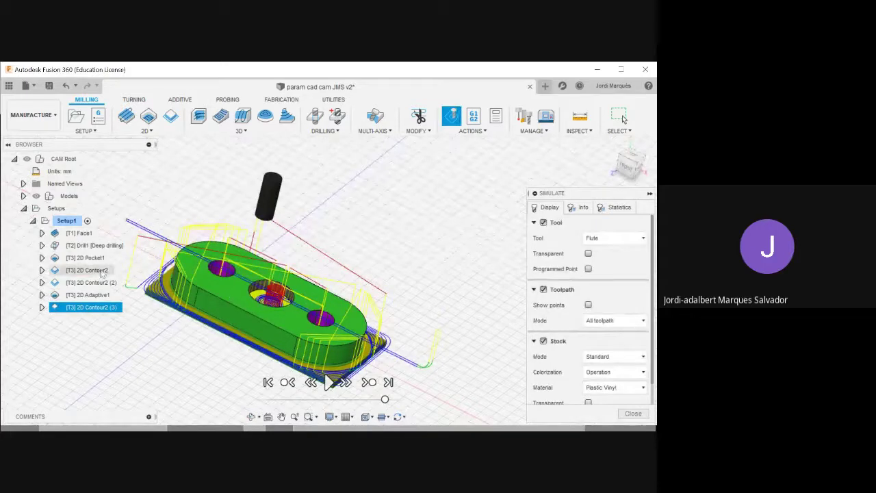
middle_click_drag(156, 330, 171, 282, "shift")
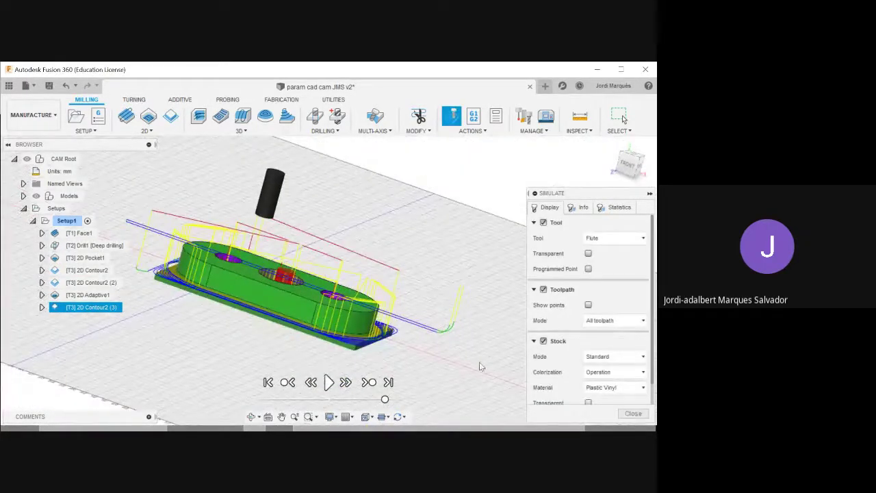
Close the simulation and save the design with the version description User Saved.
left_click(623, 120)
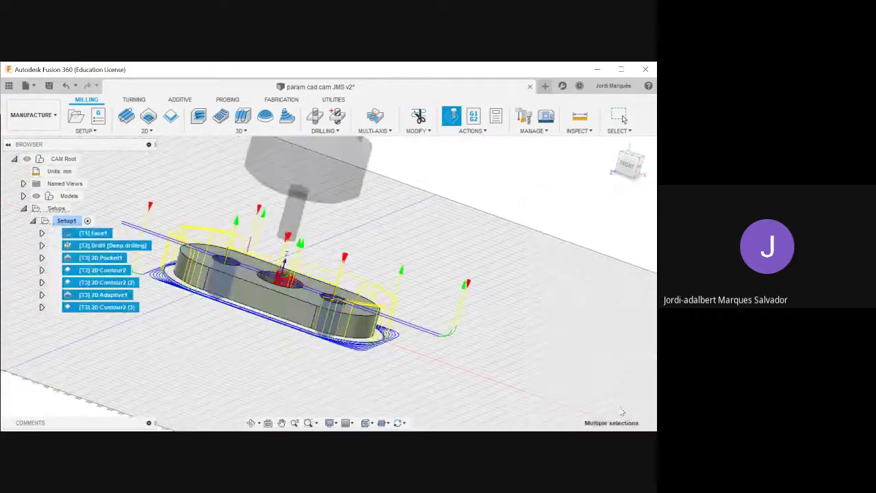
left_click(174, 375)
middle_click_drag(174, 371, 306, 297, "shift")
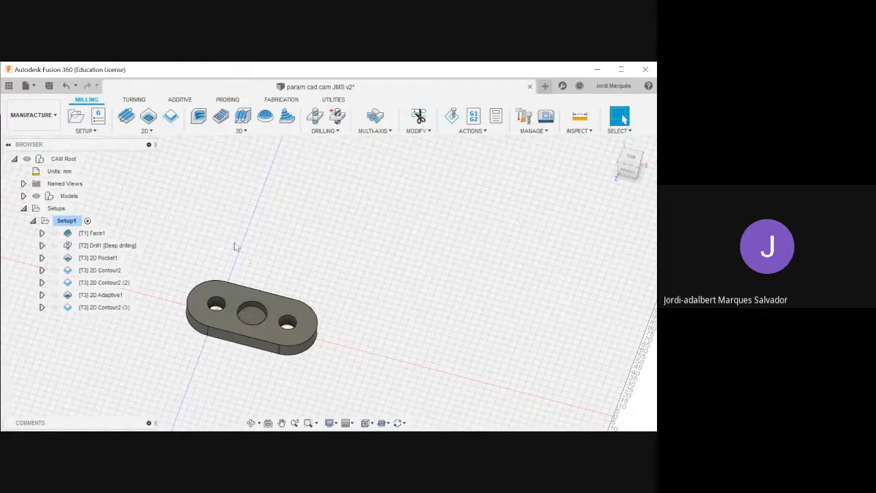
left_click(49, 86)
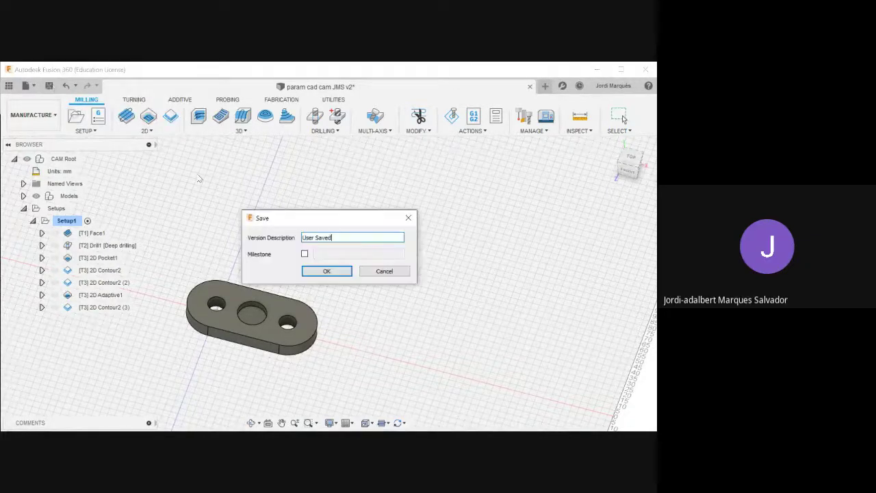
left_click(324, 272)
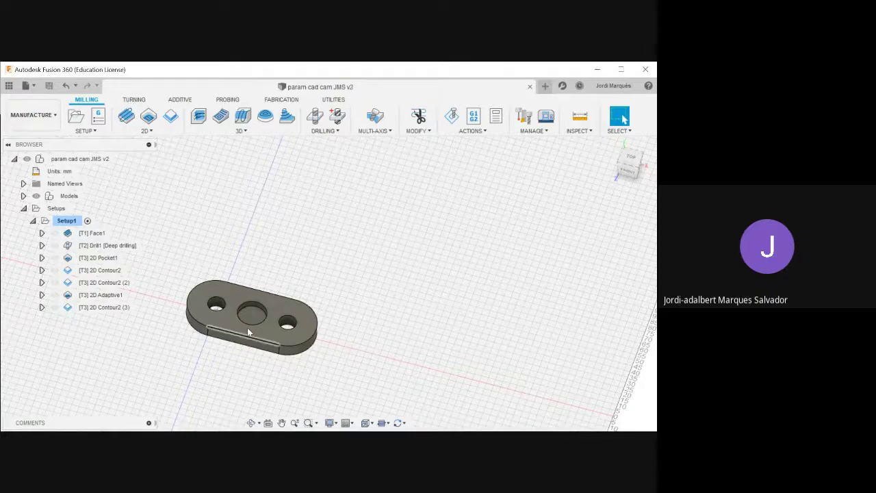
Switch to the Design workspace and set the user parameter midlength to 150 mm.
left_click(49, 121)
left_click(56, 142)
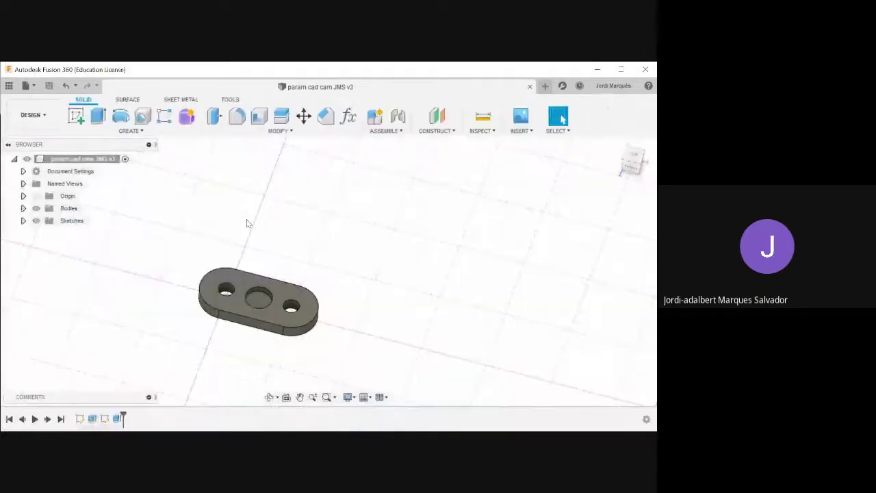
left_click(348, 117)
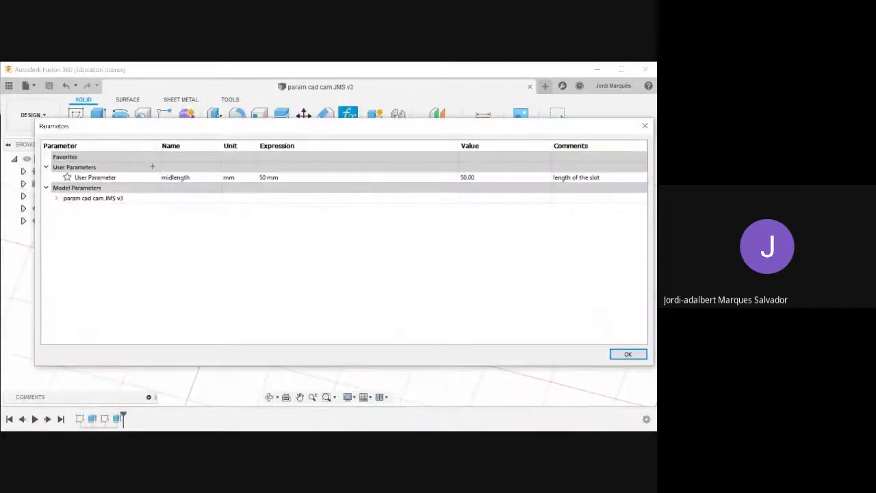
left_click(288, 177)
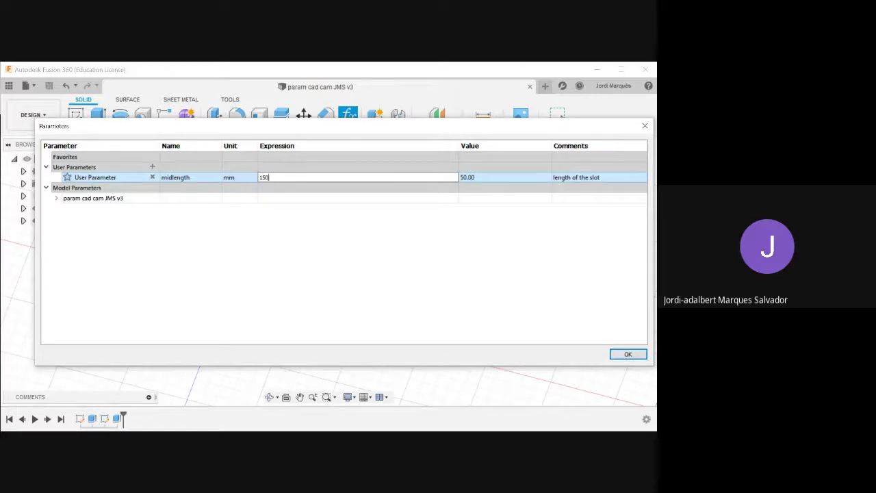
key("Return")
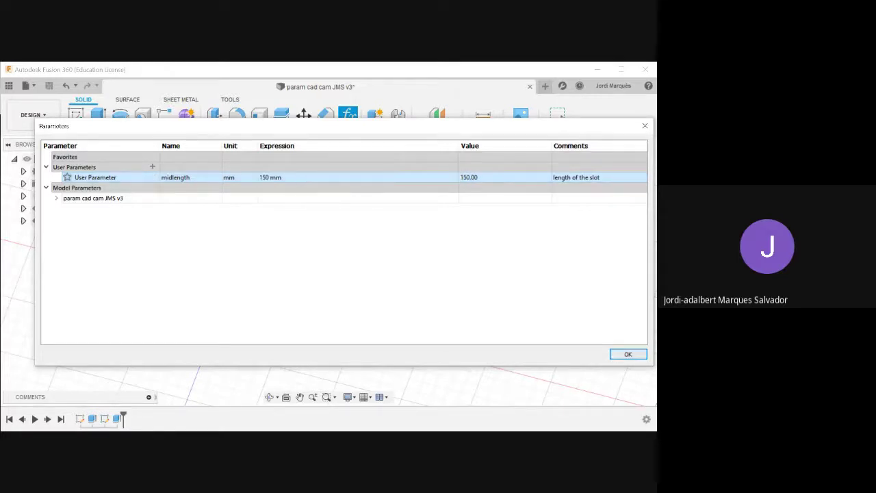
left_click(628, 354)
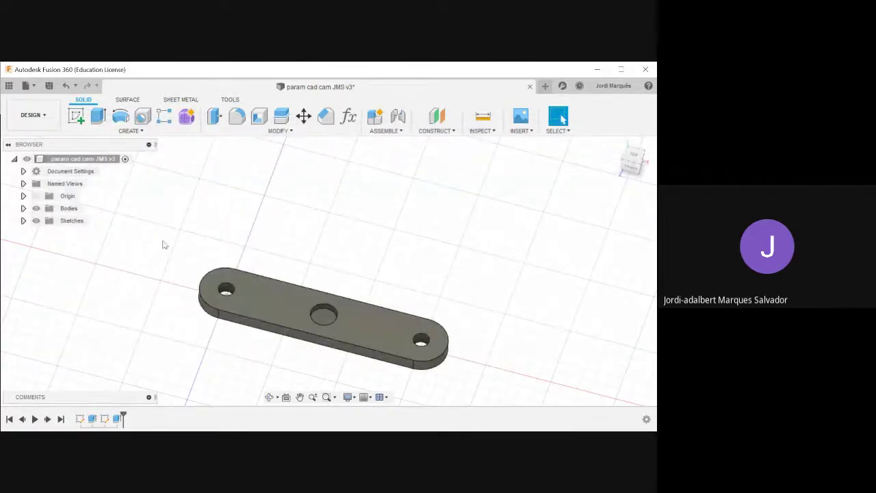
Return to the Manufacture workspace and regenerate the toolpaths of all operations from Face1 through 2D Contour2 (3).
left_click(33, 114)
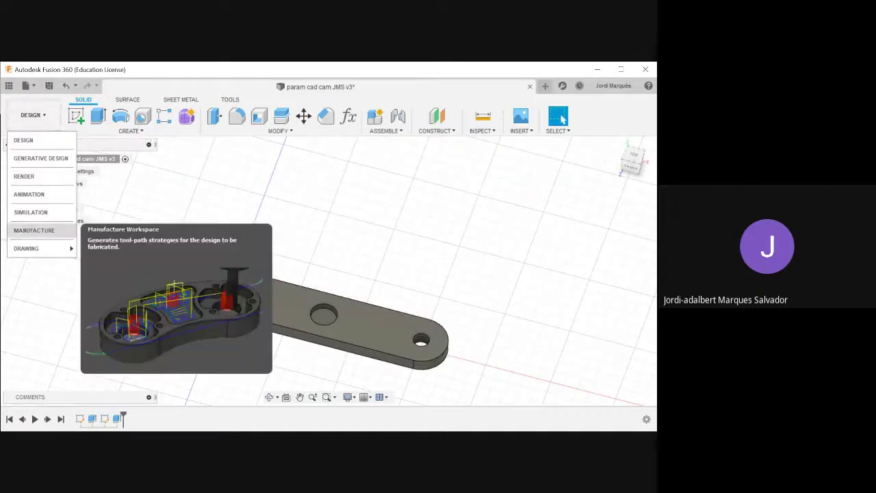
left_click(34, 230)
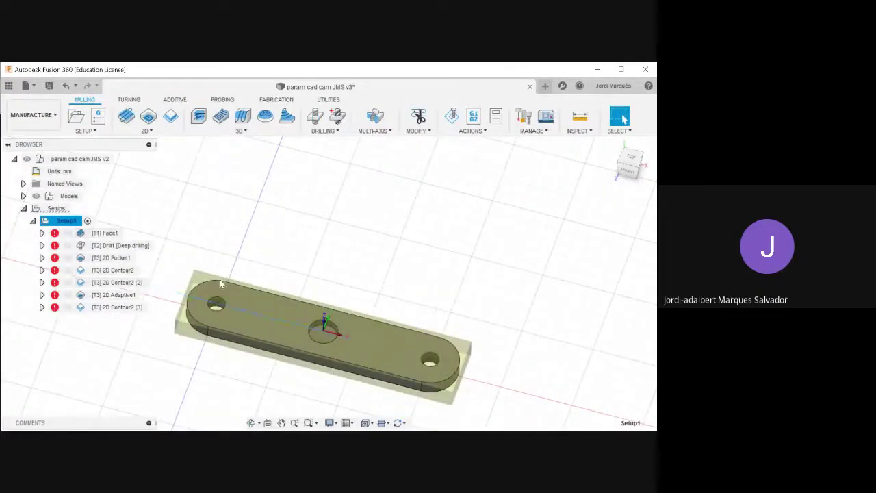
left_click(96, 234)
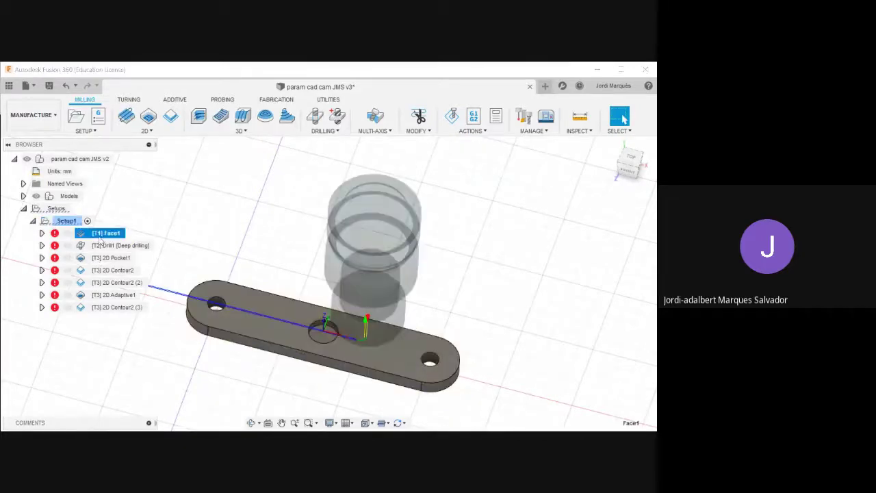
left_click(110, 307, "shift")
right_click(109, 310)
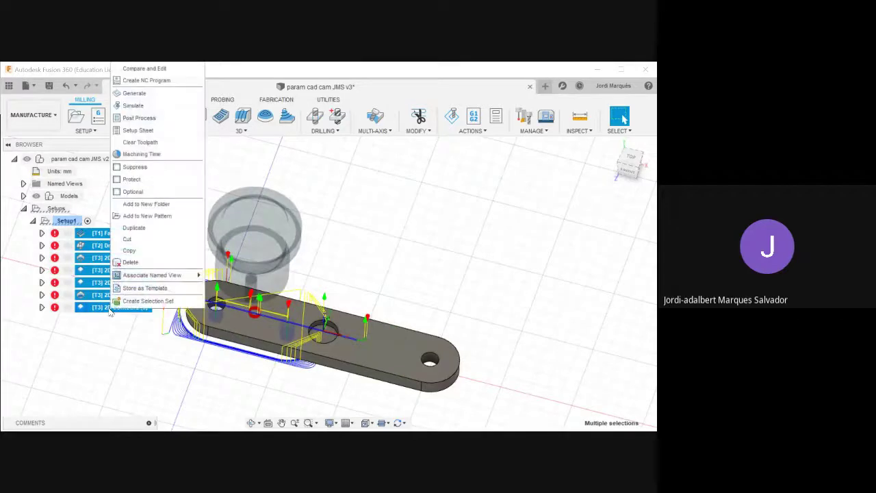
left_click(133, 104)
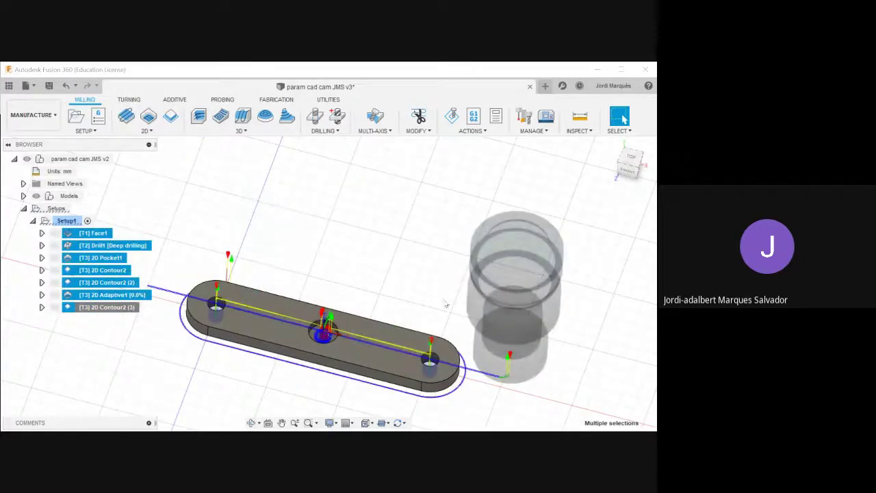
Examine the regenerated toolpaths around the lengthened plate from several angles.
scroll(309, 238, "down", 3)
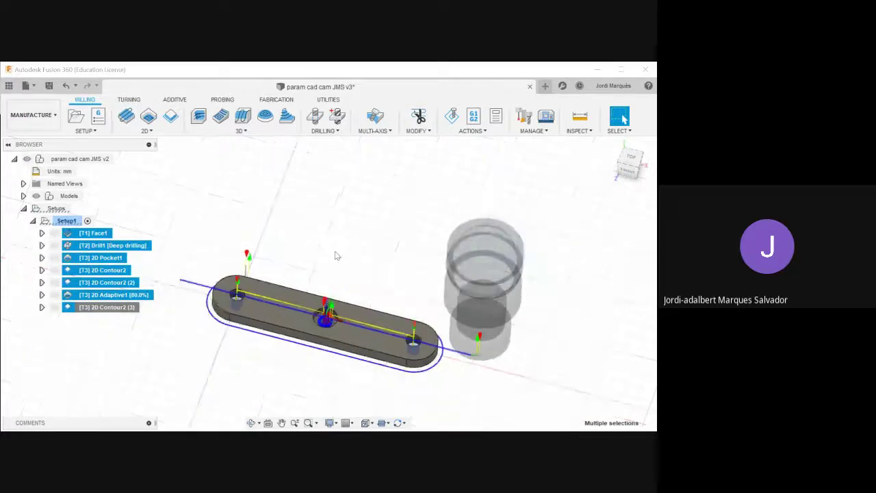
middle_click_drag(341, 261, 337, 215, "shift")
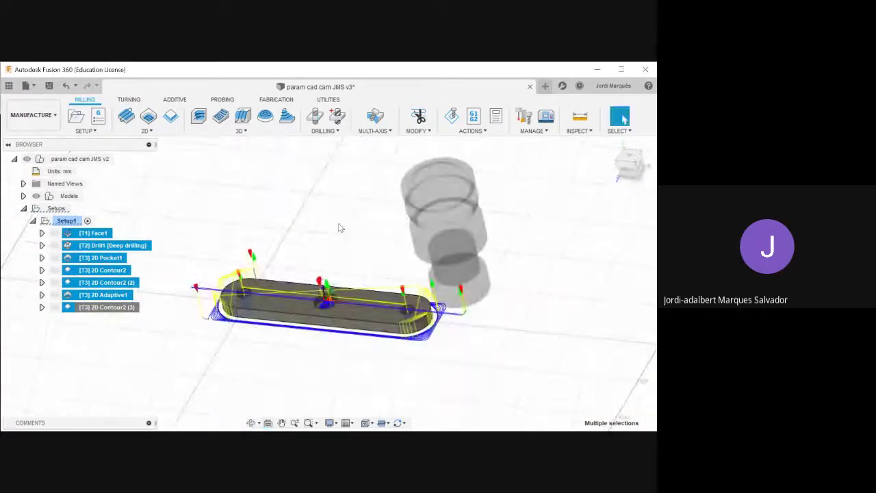
scroll(317, 315, "up", 3)
scroll(317, 315, "down", 3)
middle_click_drag(311, 305, 384, 298, "shift")
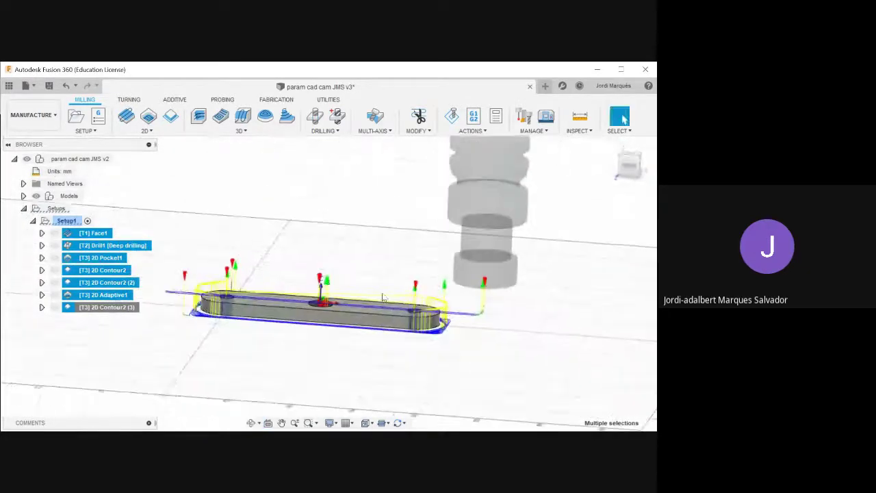
scroll(308, 268, "down", 2)
middle_click_drag(322, 239, 307, 285, "shift")
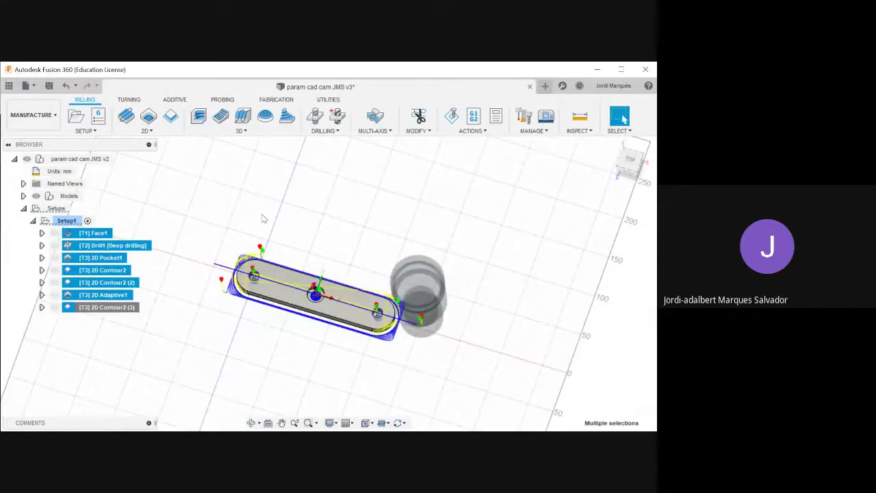
Switch to the Design workspace and add a user parameter named diam with a value of 40 mm.
left_click(33, 114)
left_click(29, 140)
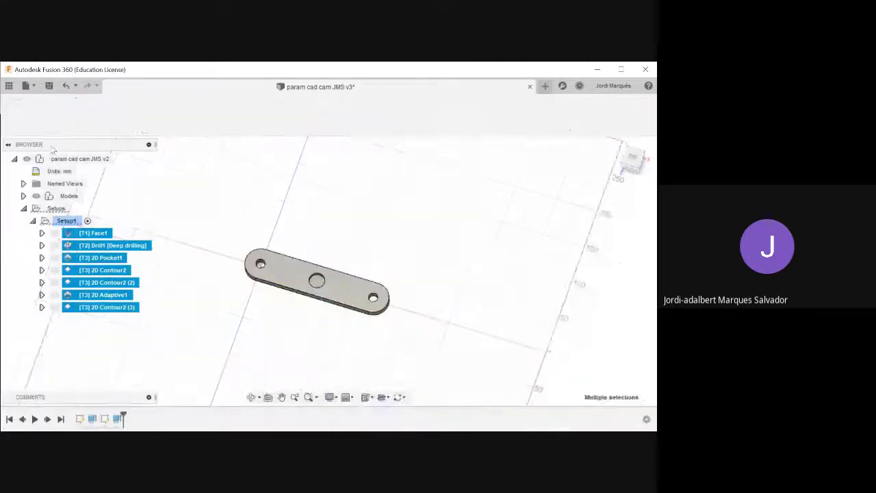
left_click(348, 117)
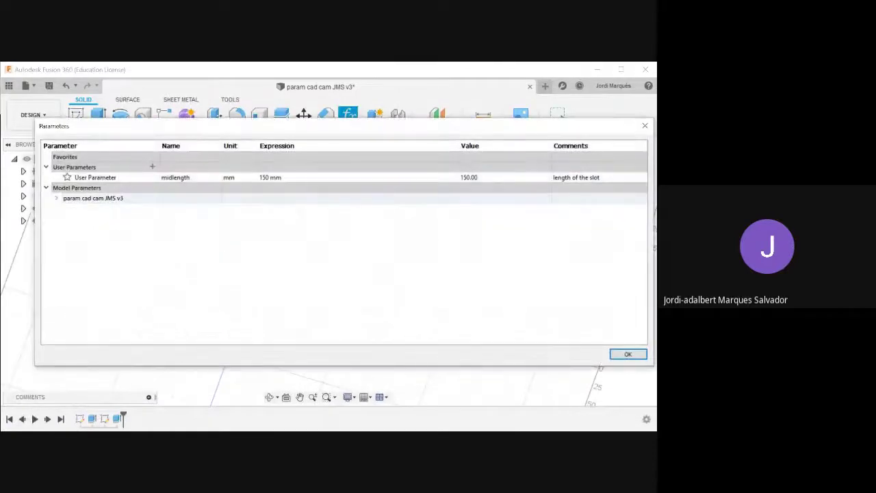
left_click(152, 166)
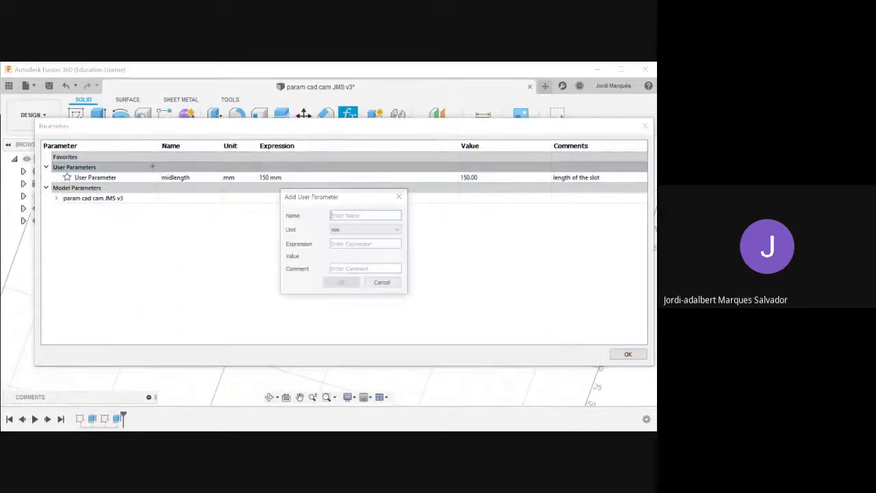
type("diam")
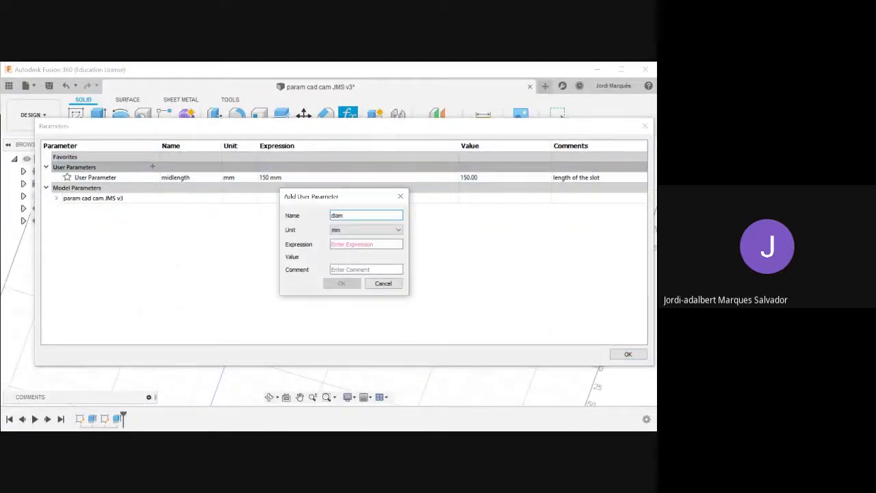
key("Tab")
key("Tab")
type("40")
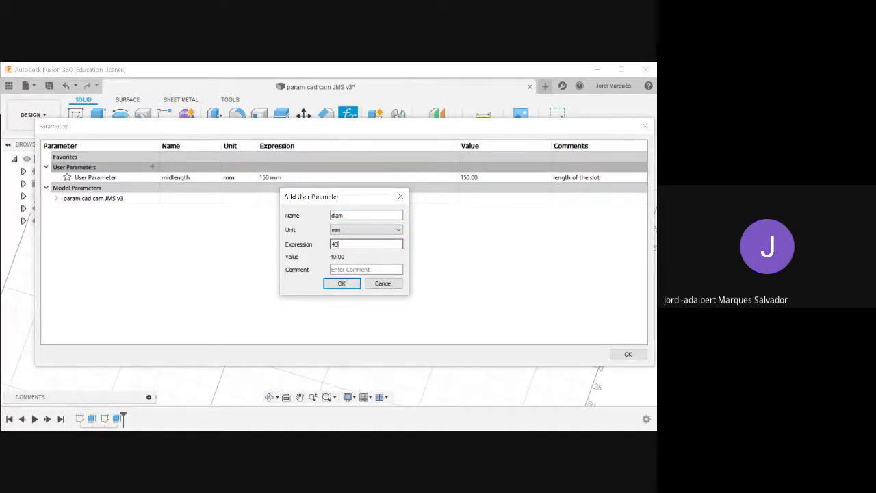
key("Return")
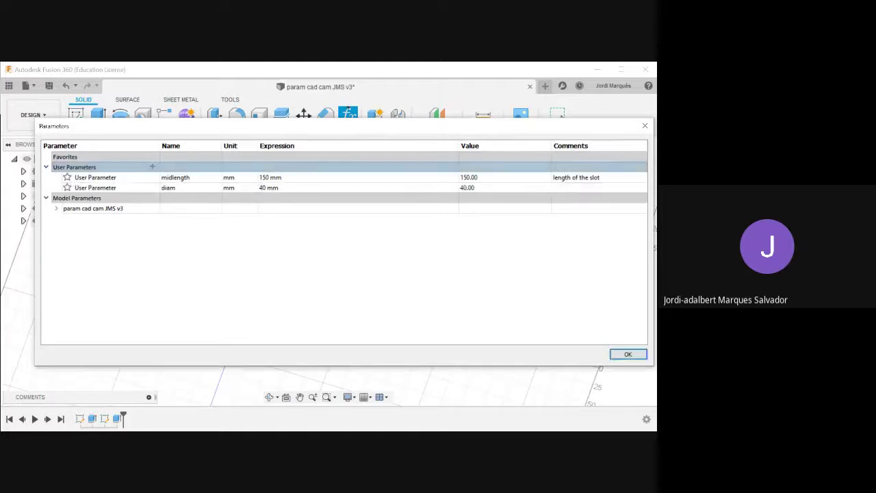
key("Return")
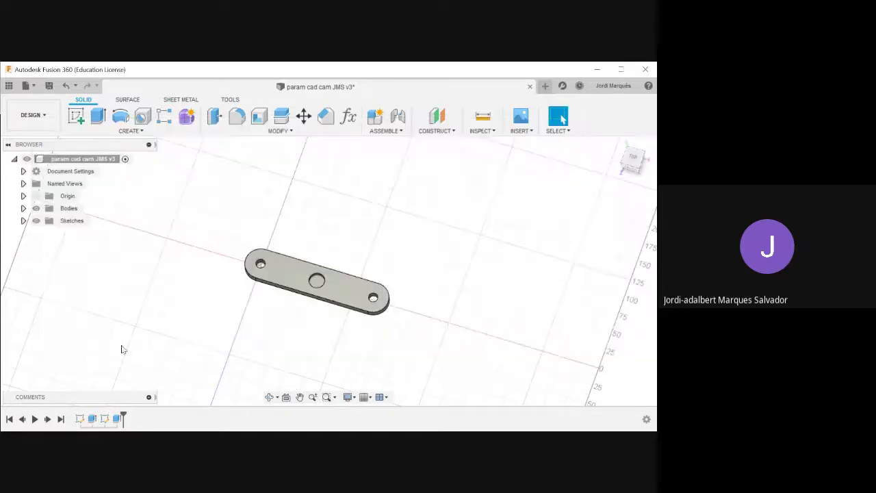
Edit the plate's first sketch, set the slot's end arc radius to the parameter diam, and finish the sketch.
right_click(80, 419)
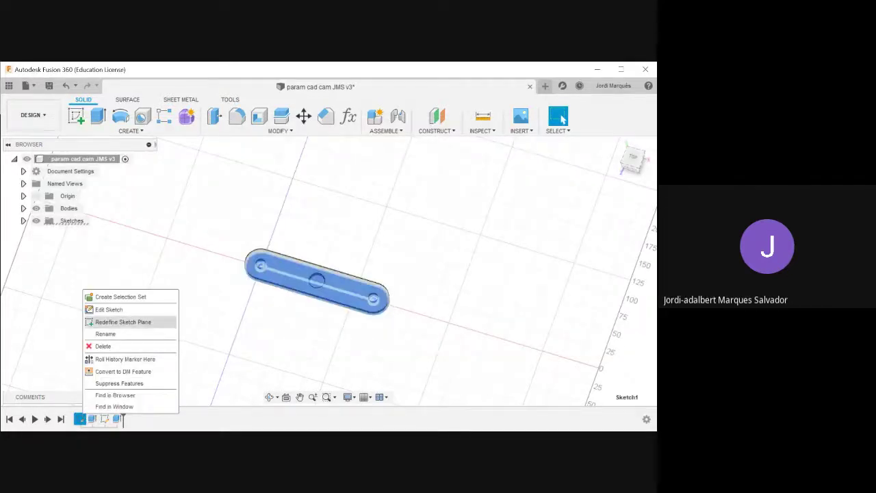
left_click(99, 310)
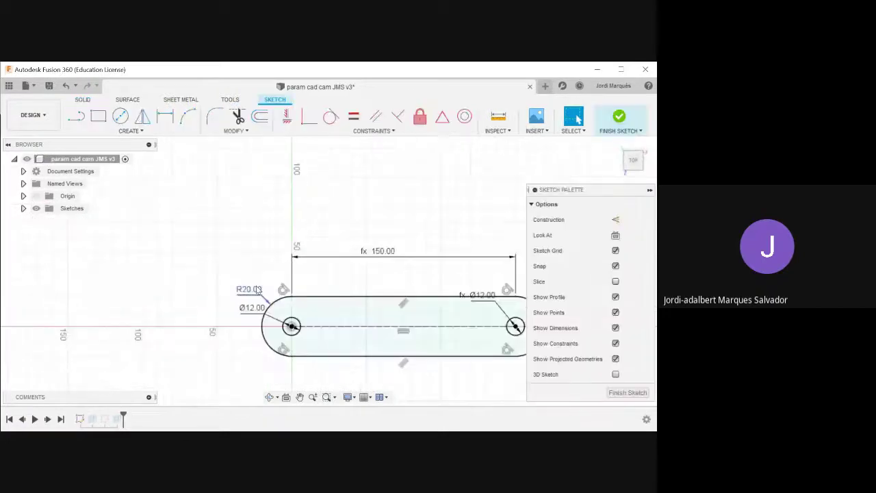
scroll(258, 290, "up", 3)
double_click(250, 295)
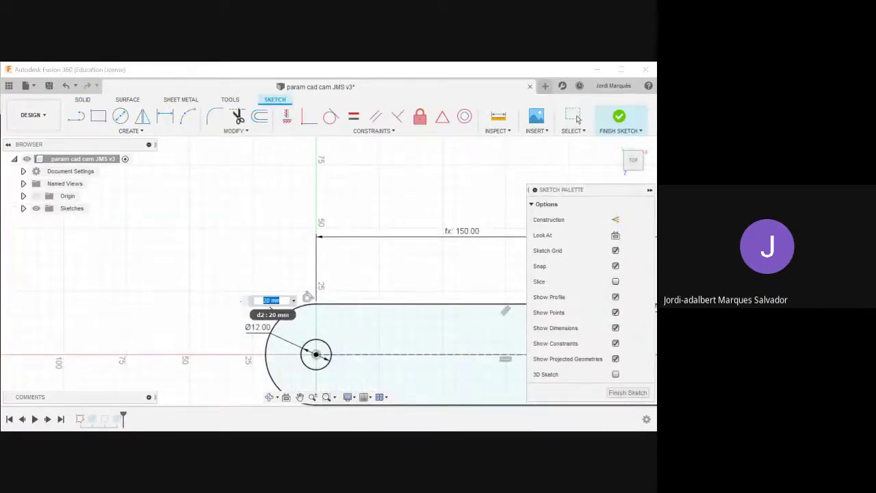
type("d")
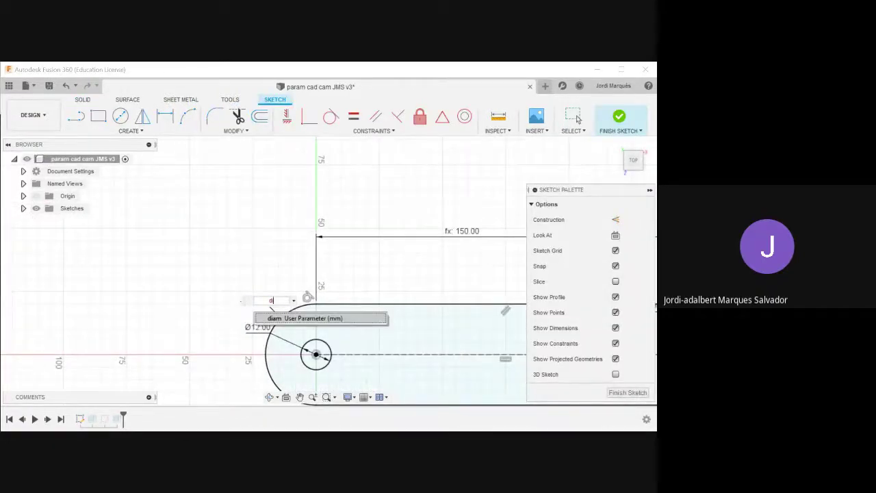
key("Return")
key("Return")
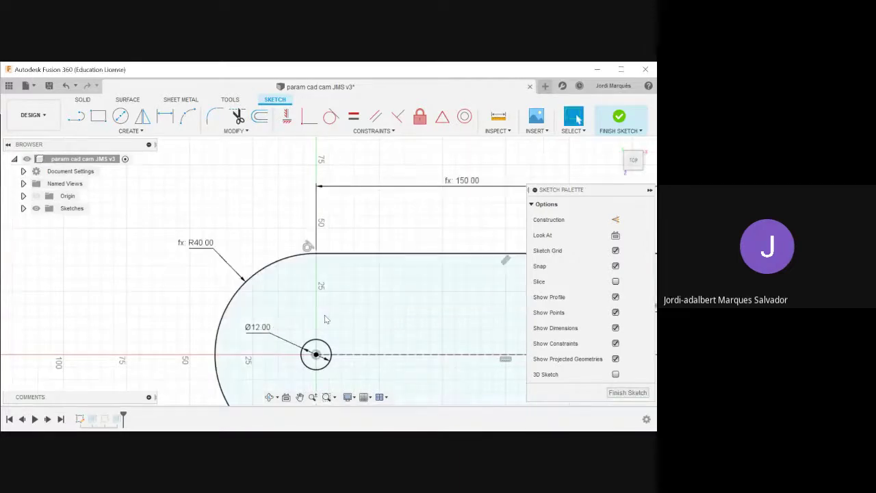
scroll(250, 343, "down", 4)
left_click(627, 393)
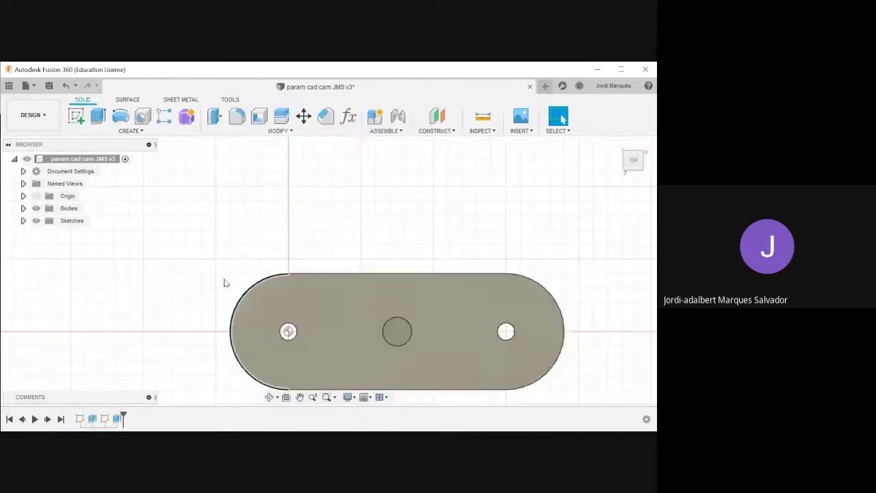
Return to the Manufacture workspace and regenerate the toolpaths of all Setup1 operations, Face1 through 2D Contour2 (3), for the widened plate.
left_click(33, 114)
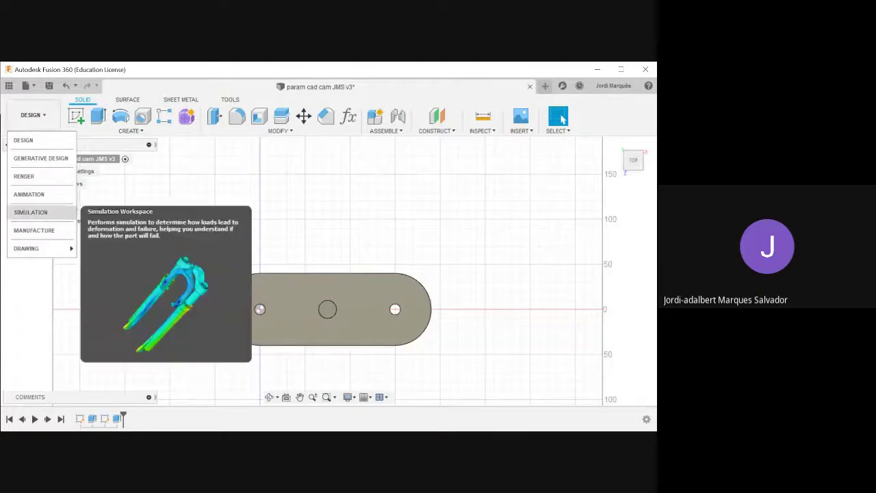
left_click(35, 231)
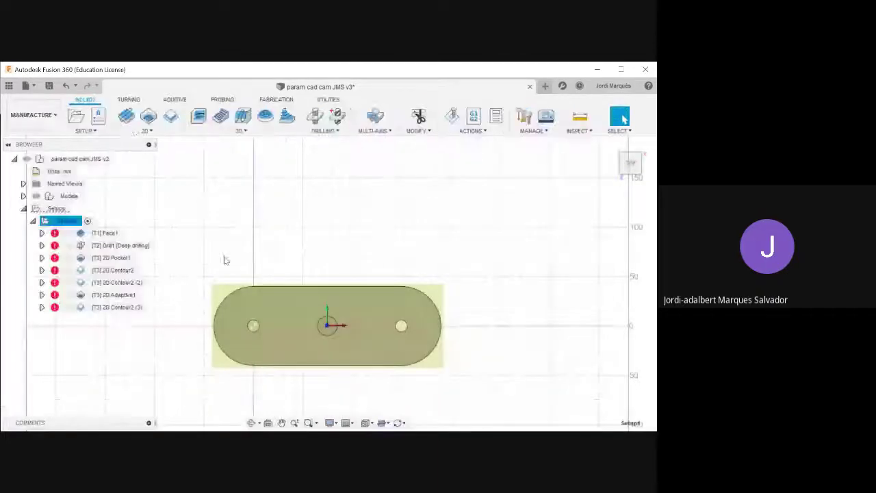
left_click(116, 234)
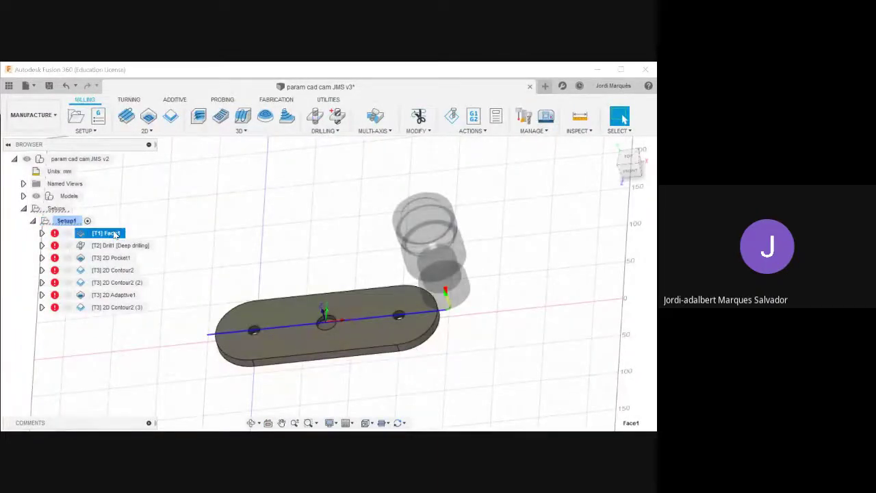
left_click(112, 307, "shift")
right_click(91, 244)
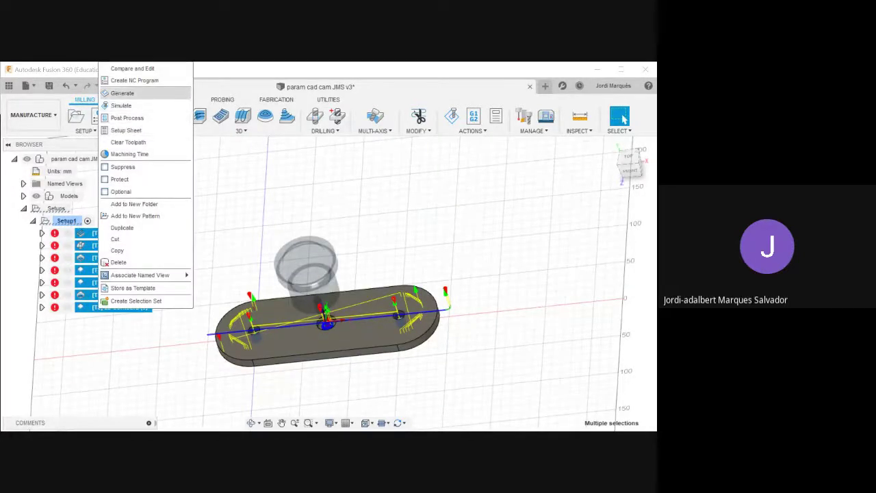
left_click(123, 93)
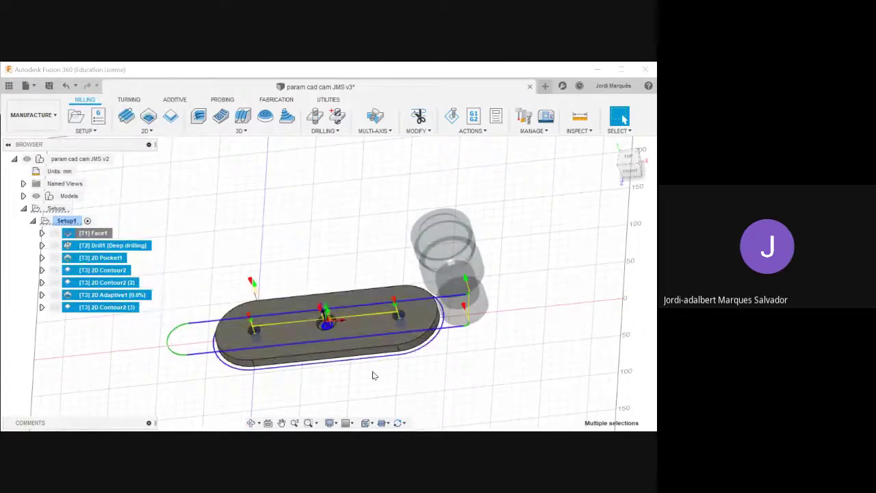
scroll(416, 378, "down", 3)
mouse_move(491, 377)
middle_mouse_down("shift")
mouse_move(507, 391)
mouse_move(459, 323)
mouse_move(477, 390)
mouse_move(481, 382)
middle_mouse_up("shift")
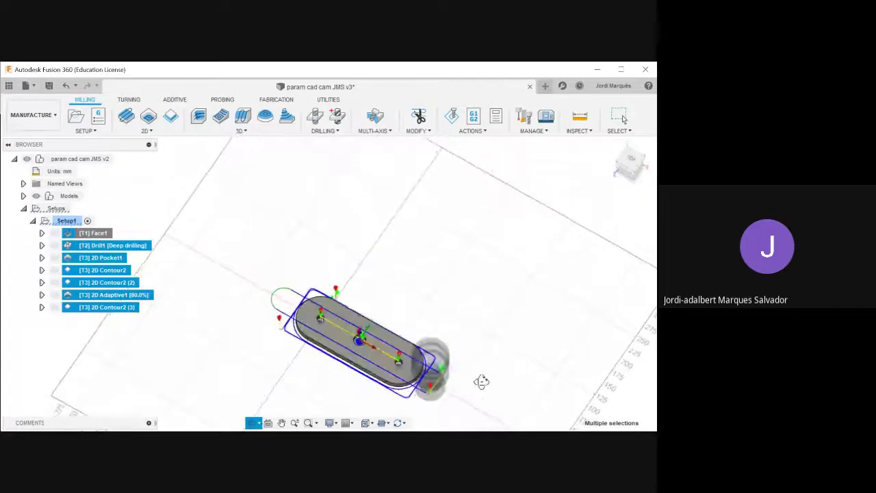
scroll(328, 351, "up", 4)
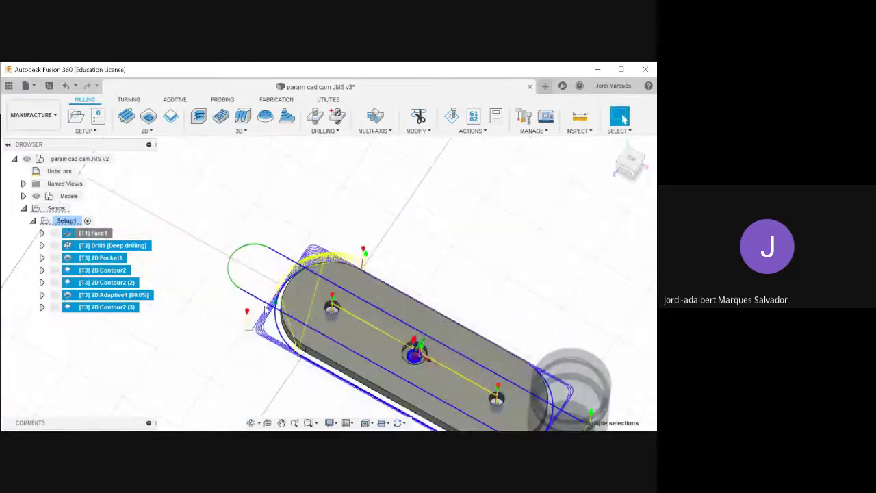
scroll(266, 310, "down", 3)
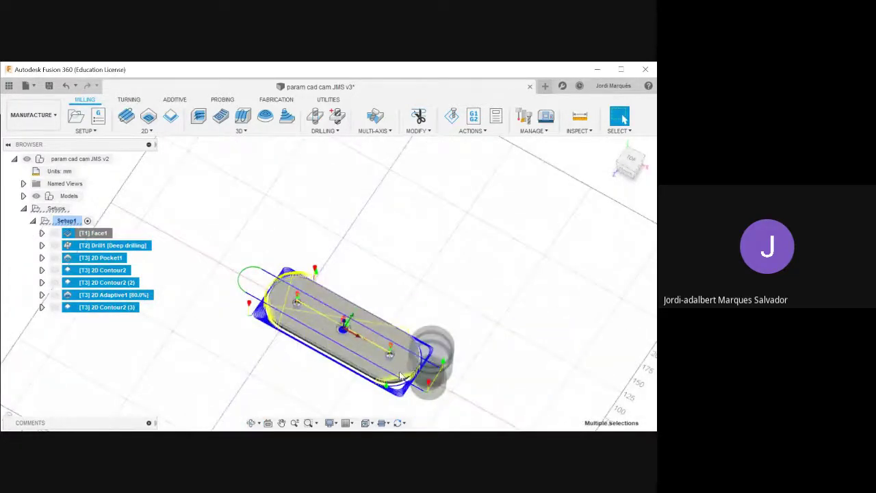
middle_click_drag(411, 348, 338, 273, "shift")
Deselect the operations and save the design with the version description User Saved.
left_click(289, 200)
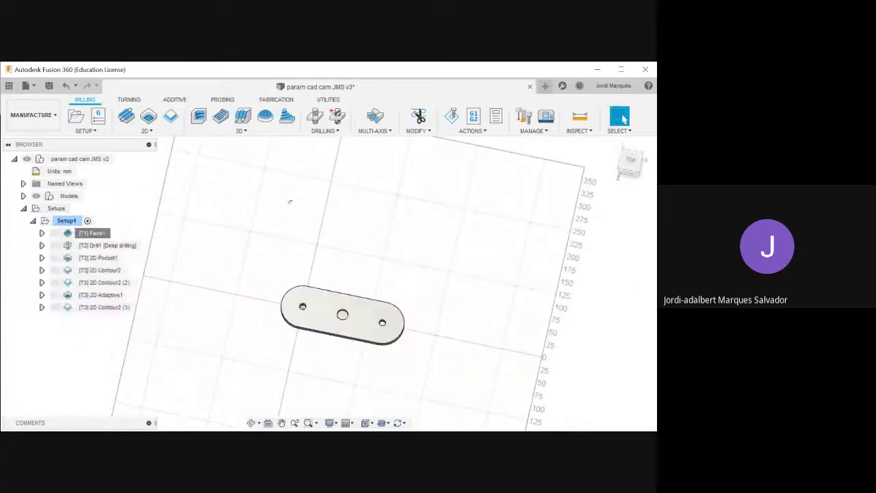
left_click(49, 86)
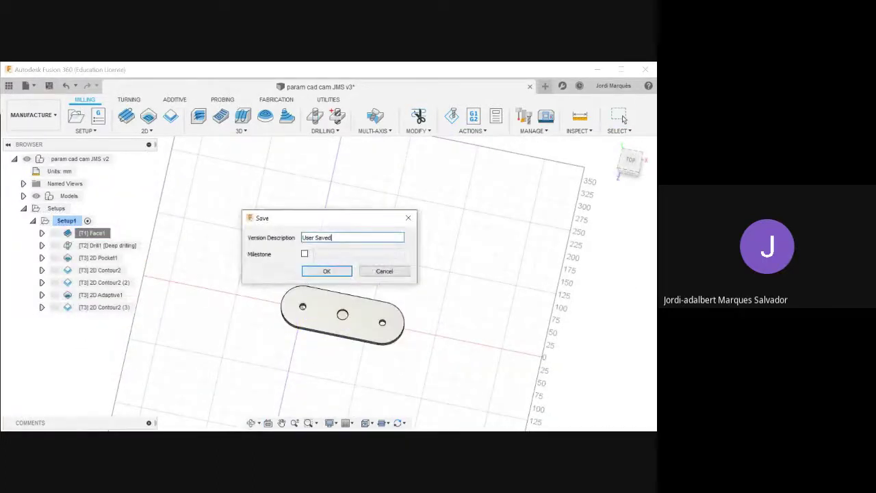
left_click(327, 271)
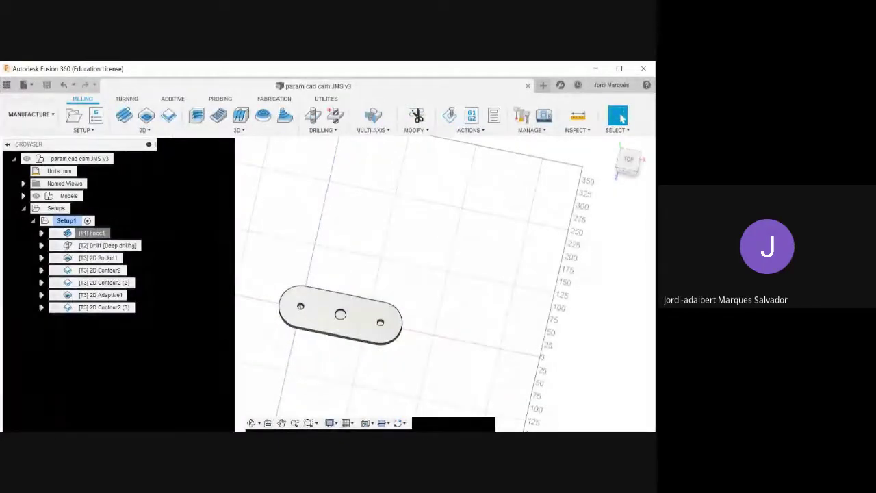
left_click(32, 114)
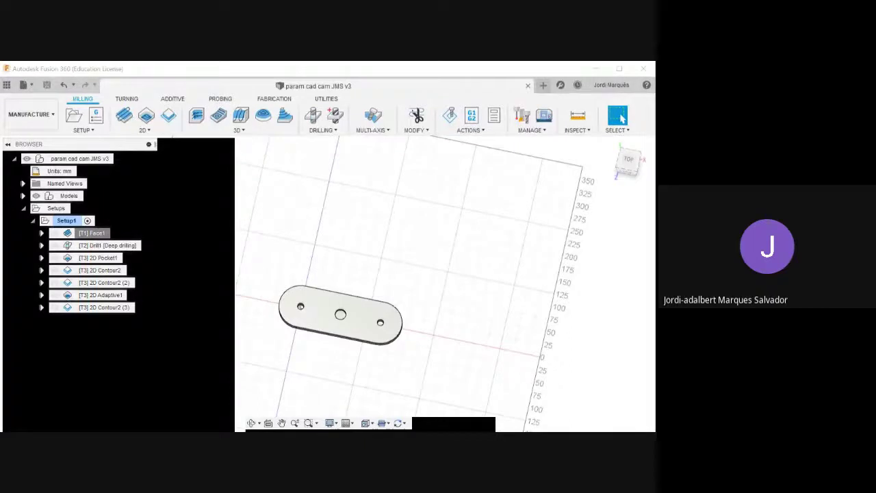